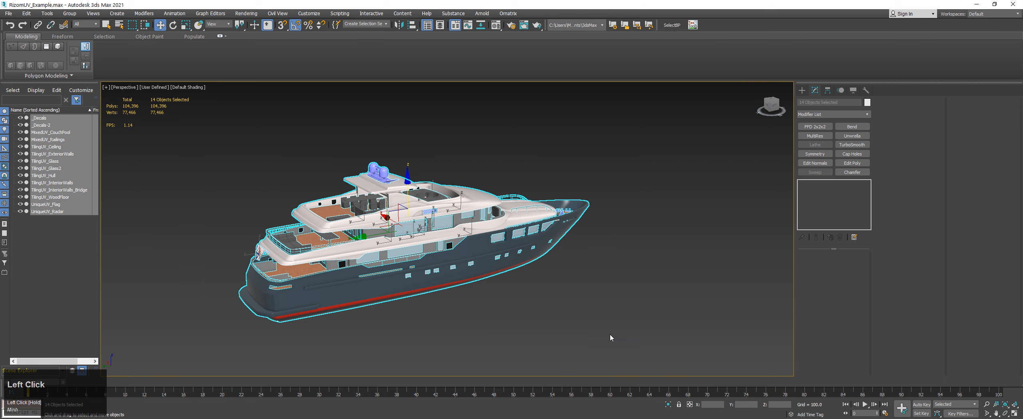
# Select the yacht's TilingUV_Hull object and isolate it in the viewport.
pyautogui.click(610, 335)
pyautogui.click(358, 296)
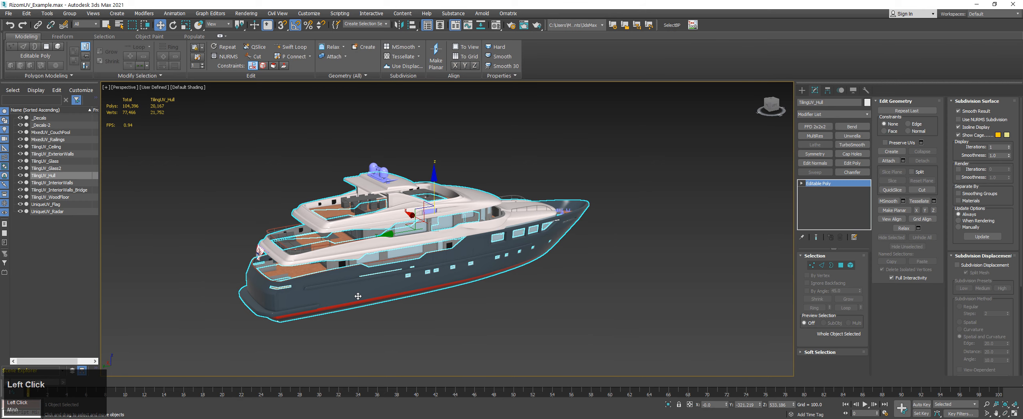
pyautogui.keyDown('alt'); pyautogui.moveTo(357, 297); pyautogui.dragTo(379, 284, button='right'); pyautogui.keyUp('alt')
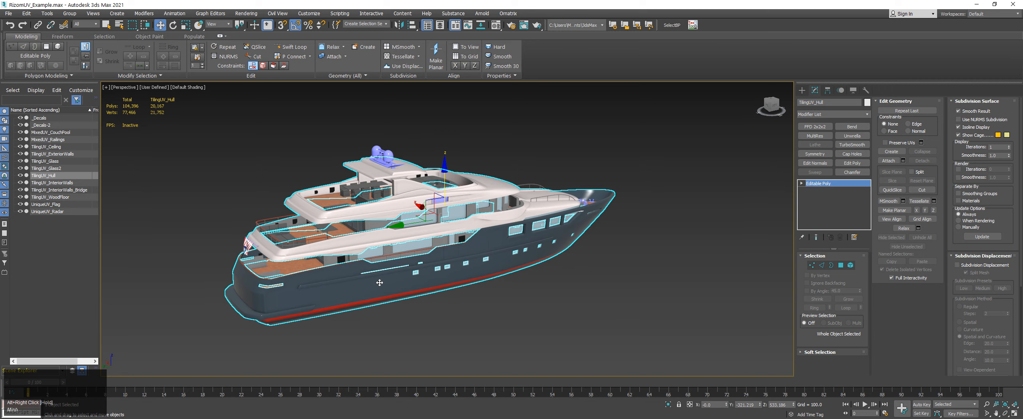
pyautogui.press('ctrl')
pyautogui.hotkey('alt', 'q')
pyautogui.click(238, 192)
pyautogui.moveTo(239, 198); pyautogui.dragTo(246, 203, button='middle')
pyautogui.click(272, 243)
# Export the isolated hull as RizomUV.FBX to the Temp folder, replacing the existing file and keeping the current FBX export options.
pyautogui.hotkey('ctrl', 'shift', 'e')
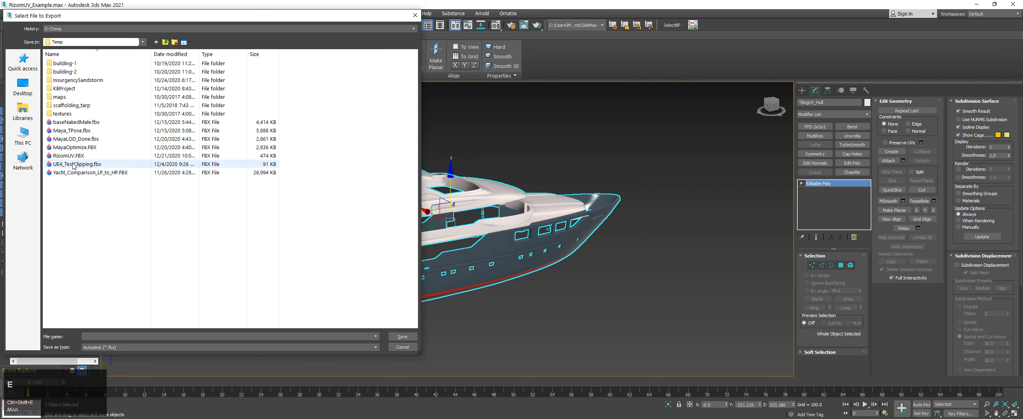
pyautogui.click(74, 158)
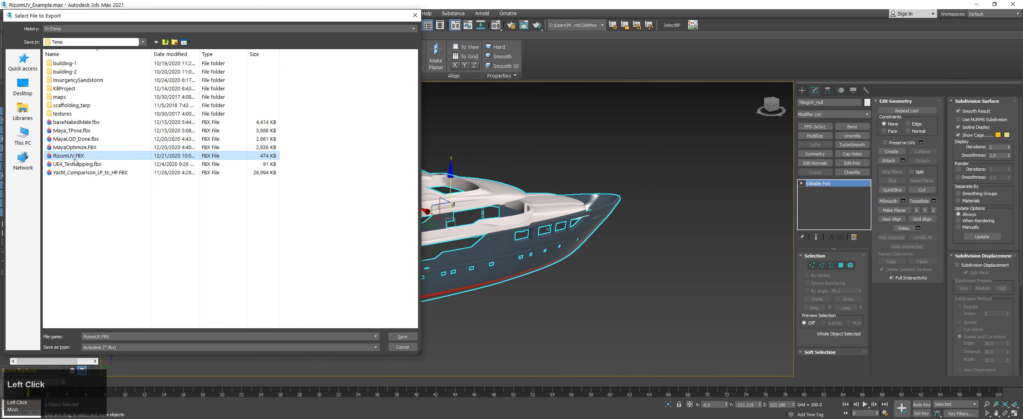
pyautogui.click(402, 337)
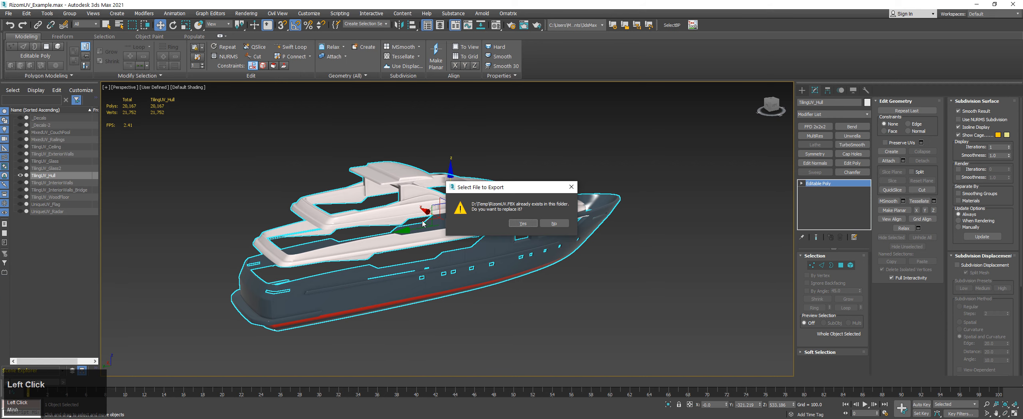
pyautogui.click(514, 224)
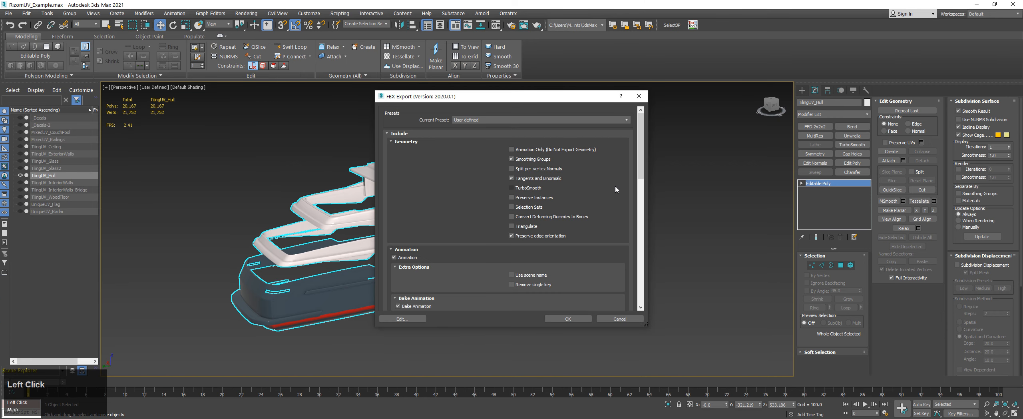
pyautogui.moveTo(640, 153); pyautogui.dragTo(525, 162)
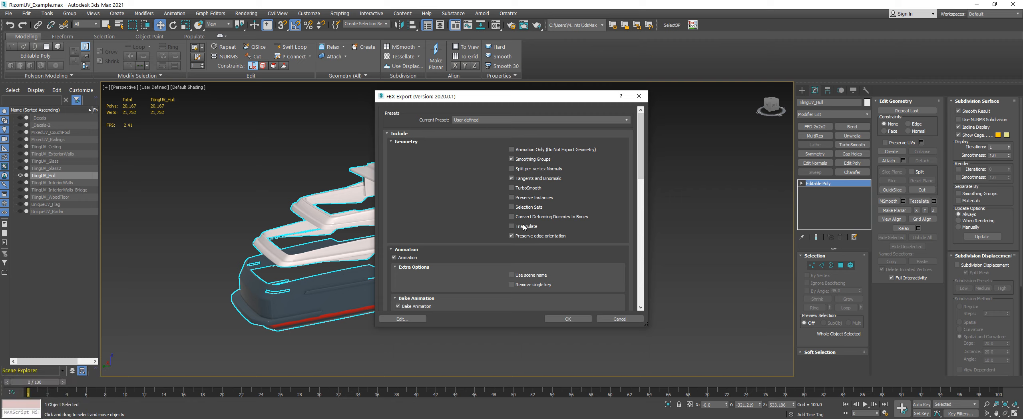
pyautogui.moveTo(641, 163); pyautogui.dragTo(639, 288)
pyautogui.click(394, 224)
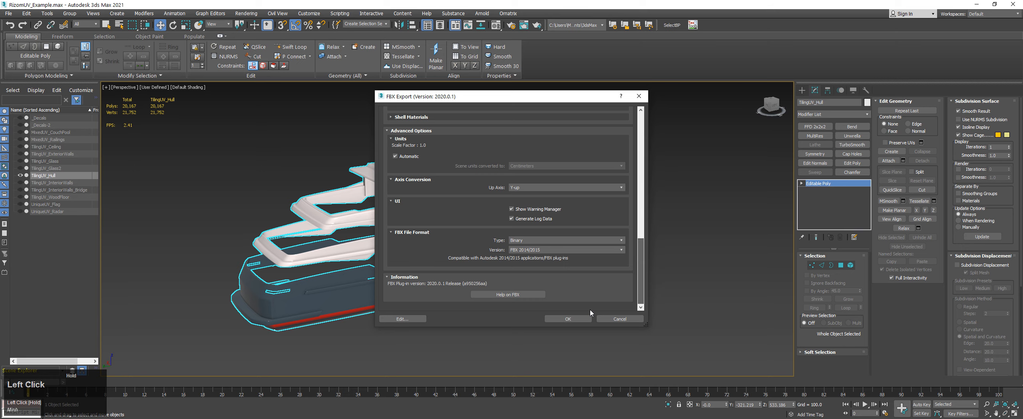
pyautogui.click(573, 319)
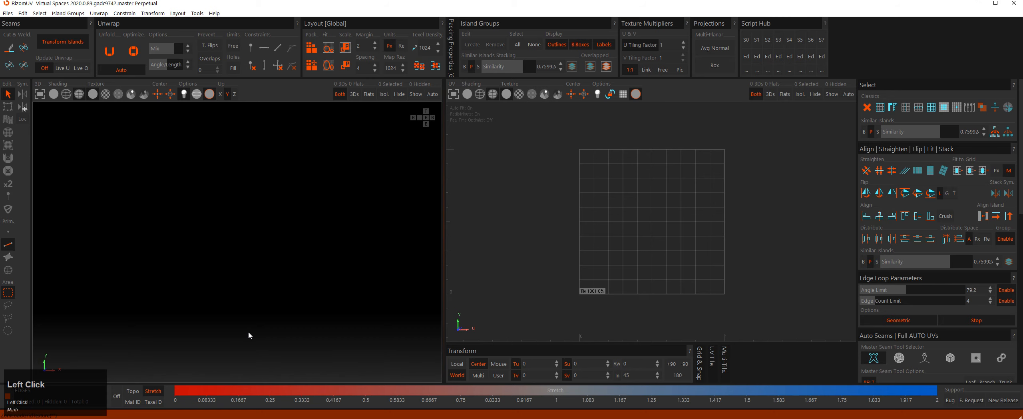
# Switch to RizomUV and load RizomUV.FBX from the Temp folder with its existing UVs.
pyautogui.click(7, 13)
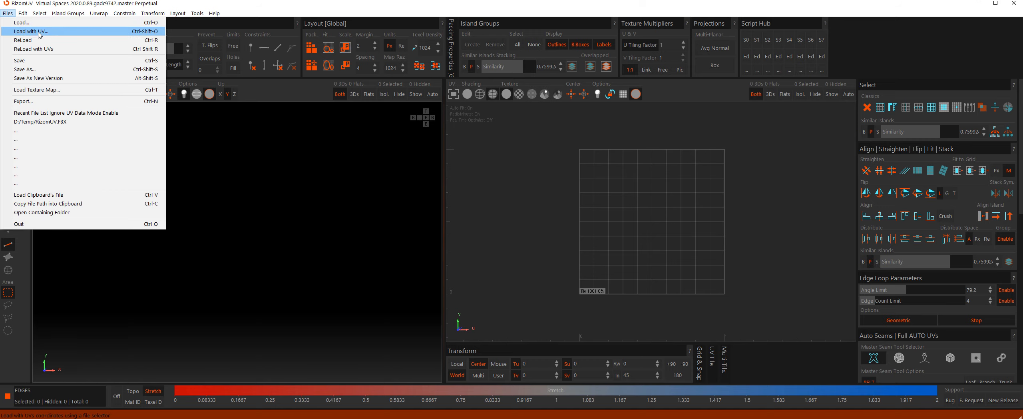
pyautogui.click(189, 241)
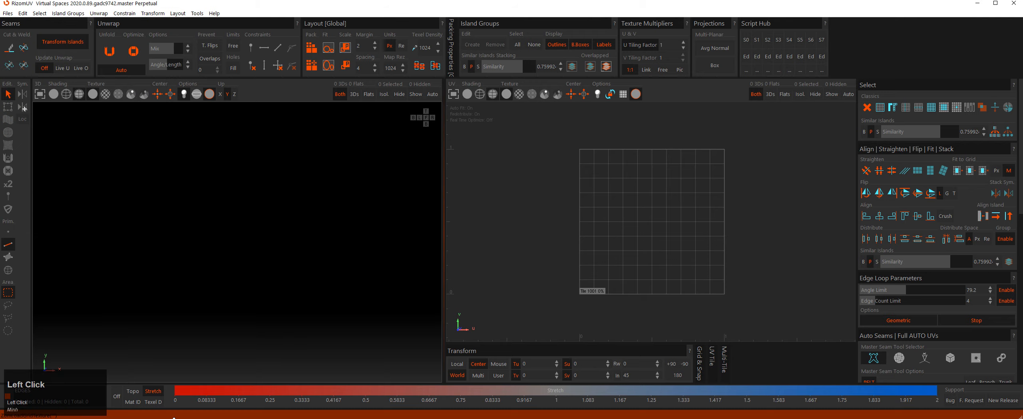
pyautogui.click(8, 13)
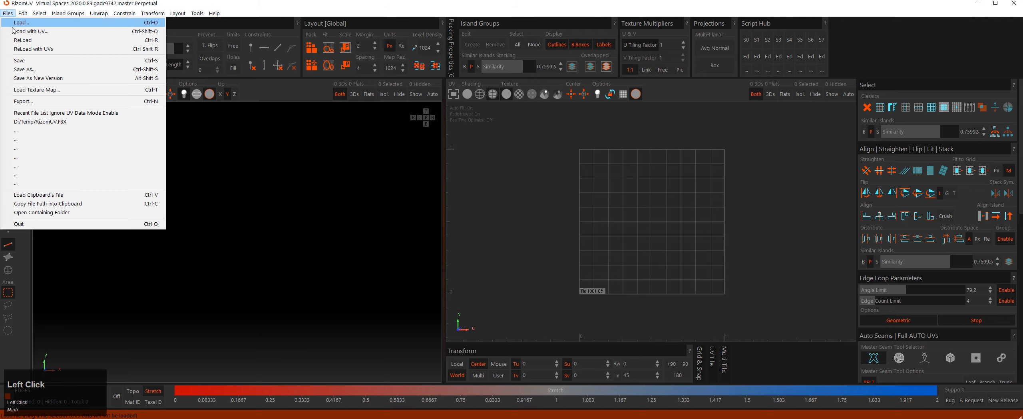
pyautogui.click(32, 36)
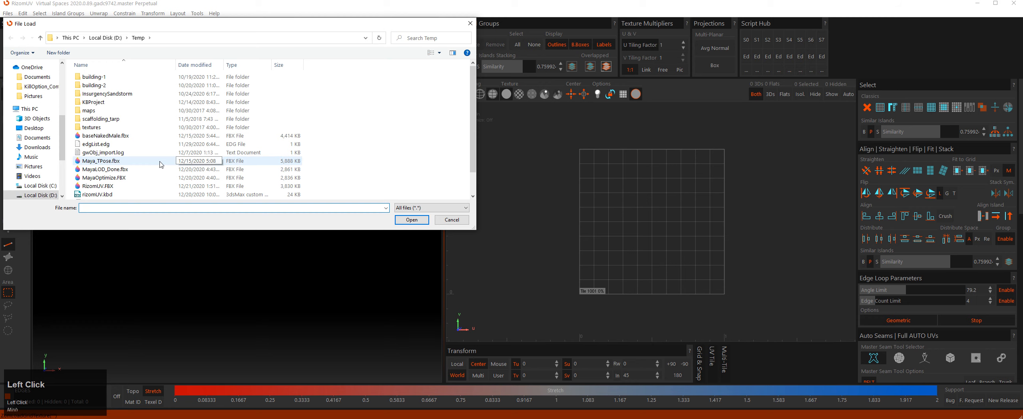
pyautogui.doubleClick(116, 185)
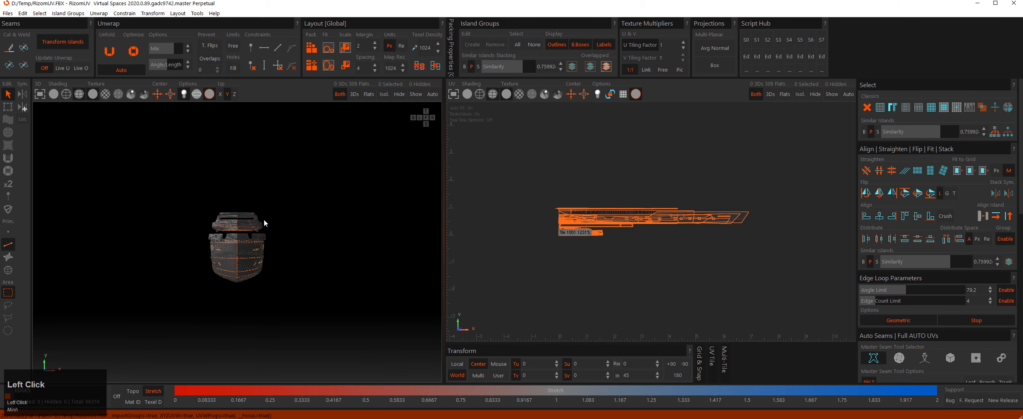
# Examine the imported yacht mesh in 3D and its existing UV layout up close.
pyautogui.keyDown('alt'); pyautogui.moveTo(195, 188); pyautogui.dragTo(233, 199); pyautogui.keyUp('alt')
pyautogui.keyDown('alt'); pyautogui.moveTo(232, 199); pyautogui.dragTo(256, 217, button='right'); pyautogui.keyUp('alt')
pyautogui.keyDown('alt'); pyautogui.moveTo(247, 220); pyautogui.dragTo(274, 216); pyautogui.keyUp('alt')
pyautogui.keyDown('alt'); pyautogui.moveTo(273, 216); pyautogui.dragTo(275, 190, button='middle'); pyautogui.keyUp('alt')
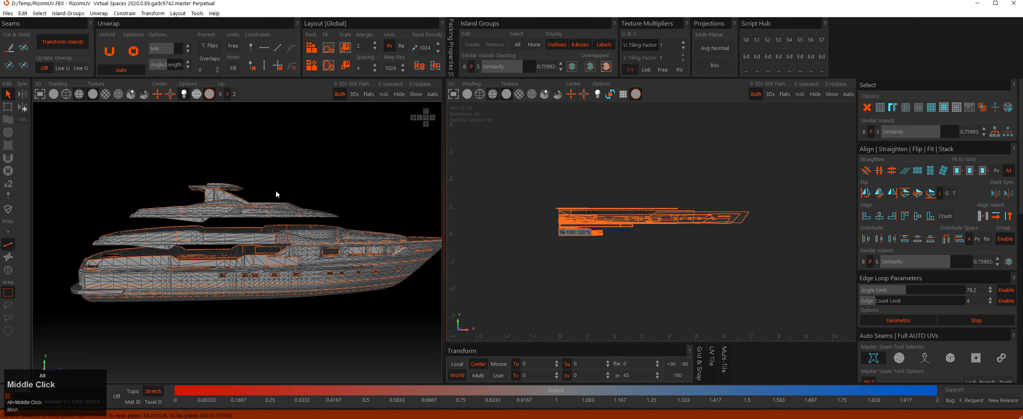
pyautogui.keyDown('alt'); pyautogui.moveTo(276, 190); pyautogui.dragTo(300, 163); pyautogui.keyUp('alt')
pyautogui.click(298, 151)
pyautogui.click(568, 188)
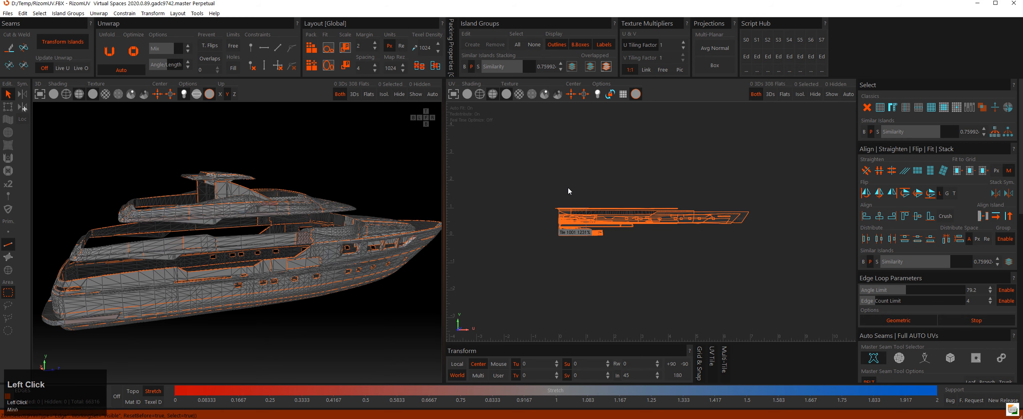
pyautogui.scroll(5, 568, 187)
pyautogui.keyDown('alt'); pyautogui.moveTo(556, 194); pyautogui.dragTo(542, 172, button='middle'); pyautogui.keyUp('alt')
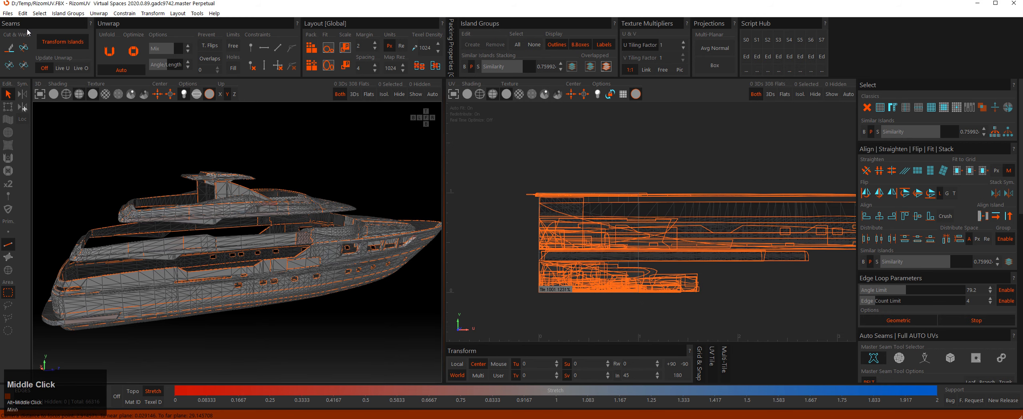
# Load RizomUV.FBX again without its UVs and view the yacht from the side.
pyautogui.click(8, 13)
pyautogui.click(16, 18)
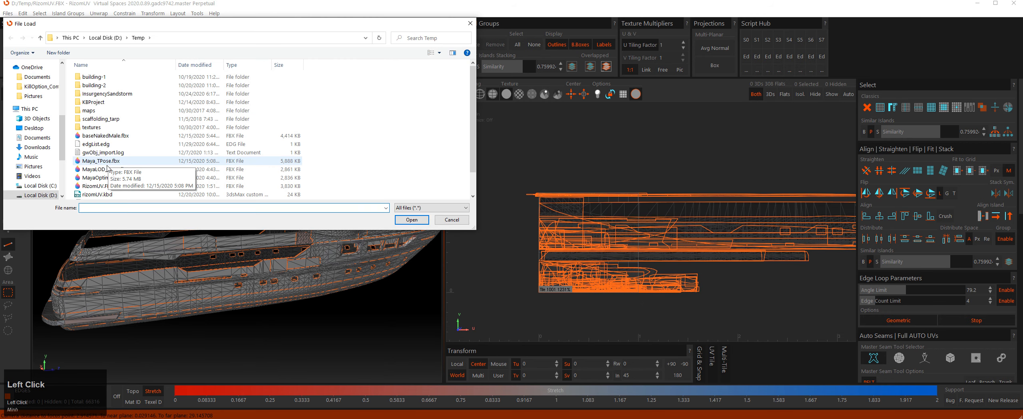
pyautogui.doubleClick(112, 183)
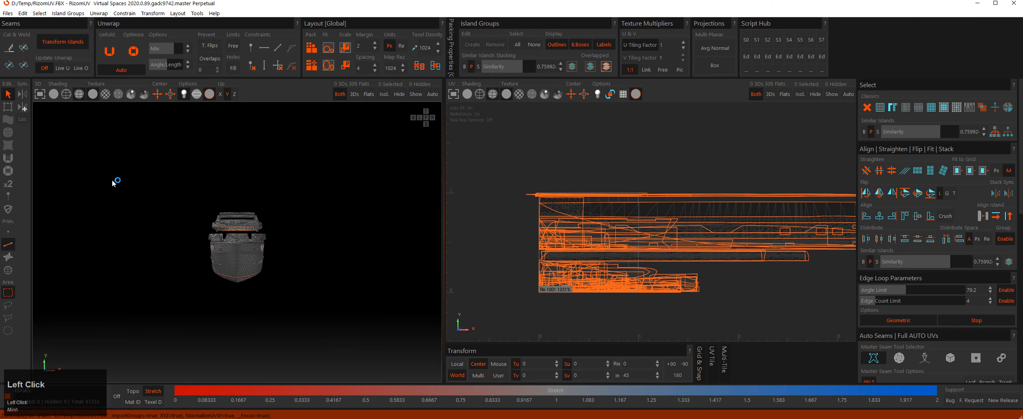
pyautogui.keyDown('alt'); pyautogui.moveTo(214, 181); pyautogui.dragTo(285, 195); pyautogui.keyUp('alt')
pyautogui.keyDown('alt'); pyautogui.moveTo(285, 195); pyautogui.dragTo(244, 213, button='right'); pyautogui.keyUp('alt')
pyautogui.keyDown('alt'); pyautogui.moveTo(244, 214); pyautogui.dragTo(262, 193, button='middle'); pyautogui.keyUp('alt')
pyautogui.keyDown('alt'); pyautogui.moveTo(263, 193); pyautogui.dragTo(280, 195); pyautogui.keyUp('alt')
# Try moving a selected part of the projected UV layout, undo the move and clear the selection.
pyautogui.moveTo(605, 166); pyautogui.dragTo(697, 272)
pyautogui.scroll(2, 646, 230)
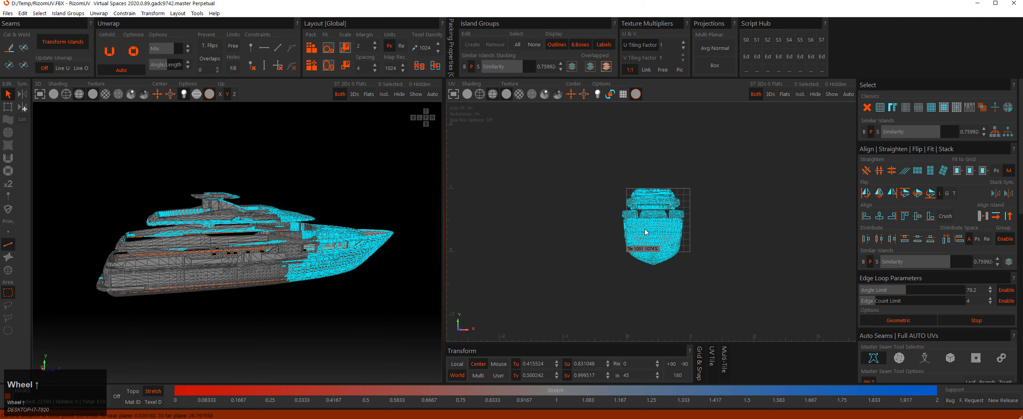
pyautogui.scroll(2, 646, 229)
pyautogui.press('Tab')
pyautogui.moveTo(661, 223); pyautogui.dragTo(559, 219, button='middle')
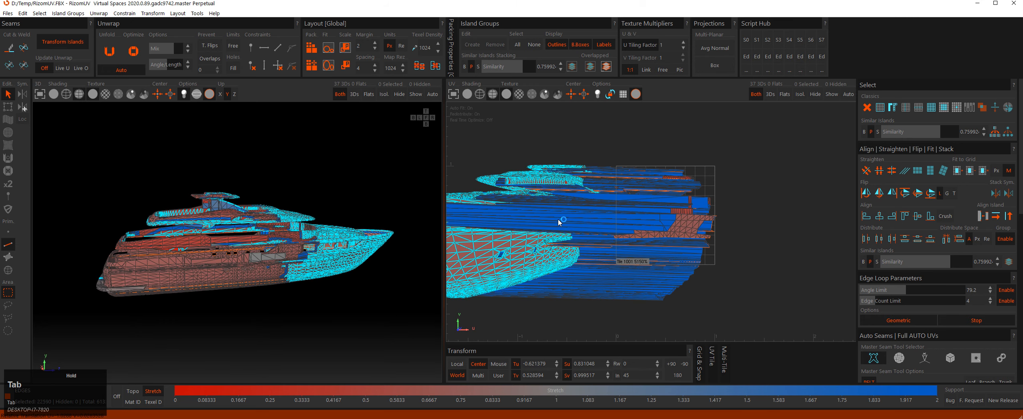
pyautogui.hotkey('ctrl', 'z')
pyautogui.click(585, 223)
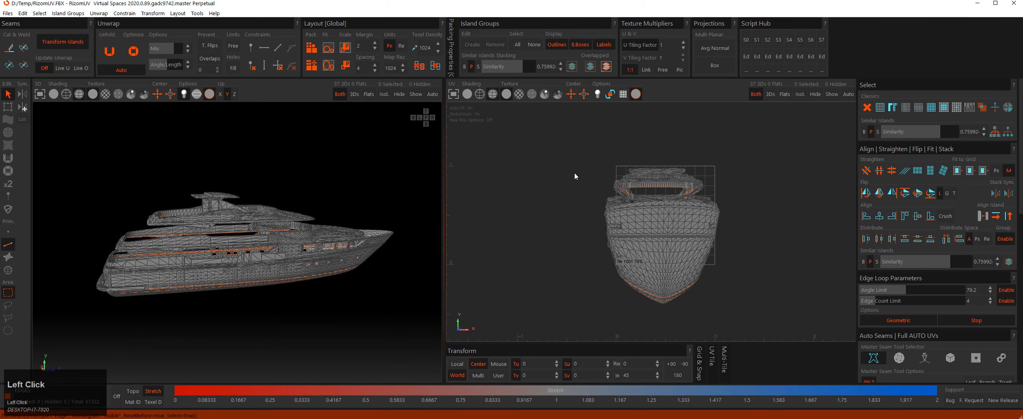
# Set the 3D view's display to solid shading without the wireframe.
pyautogui.moveTo(286, 178)
pyautogui.keyDown('alt'); pyautogui.mouseDown()
pyautogui.moveTo(272, 172)
pyautogui.moveTo(304, 183)
pyautogui.mouseUp(); pyautogui.keyUp('alt')
pyautogui.moveTo(304, 183)
pyautogui.keyDown('alt'); pyautogui.mouseDown(button='middle')
pyautogui.moveTo(279, 175)
pyautogui.moveTo(287, 180)
pyautogui.mouseUp(button='middle'); pyautogui.keyUp('alt')
pyautogui.keyDown('alt'); pyautogui.moveTo(287, 180); pyautogui.dragTo(193, 152, button='right'); pyautogui.keyUp('alt')
pyautogui.click(67, 94)
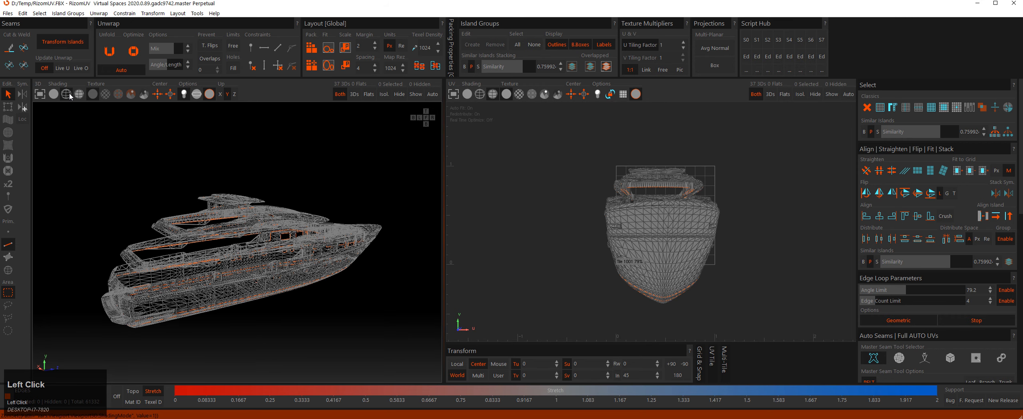
pyautogui.click(68, 95)
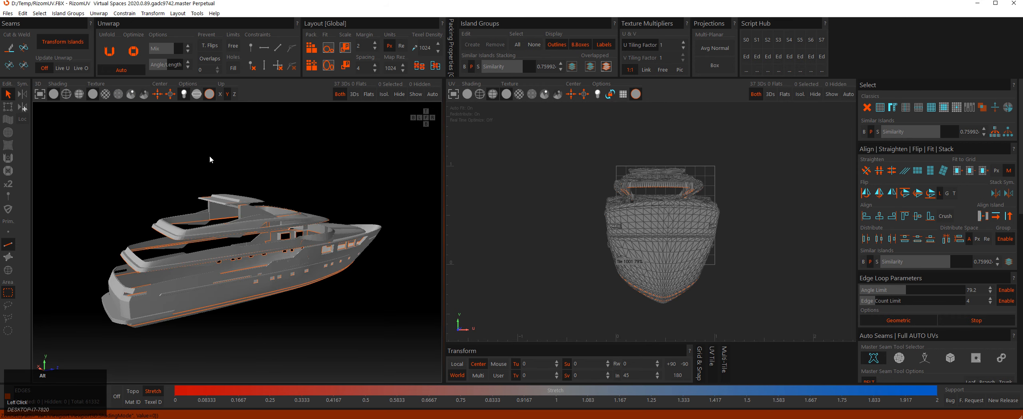
# Examine the shaded yacht from several angles, checking the hull sides, decks, roof and stern.
pyautogui.keyDown('alt'); pyautogui.moveTo(210, 157); pyautogui.dragTo(222, 192, button='right'); pyautogui.keyUp('alt')
pyautogui.keyDown('alt'); pyautogui.moveTo(222, 192); pyautogui.dragTo(218, 155, button='middle'); pyautogui.keyUp('alt')
pyautogui.keyDown('alt'); pyautogui.moveTo(218, 156); pyautogui.dragTo(224, 172, button='right'); pyautogui.keyUp('alt')
pyautogui.keyDown('alt'); pyautogui.moveTo(224, 172); pyautogui.dragTo(280, 190); pyautogui.keyUp('alt')
pyautogui.keyDown('alt'); pyautogui.moveTo(280, 189); pyautogui.dragTo(270, 187, button='middle'); pyautogui.keyUp('alt')
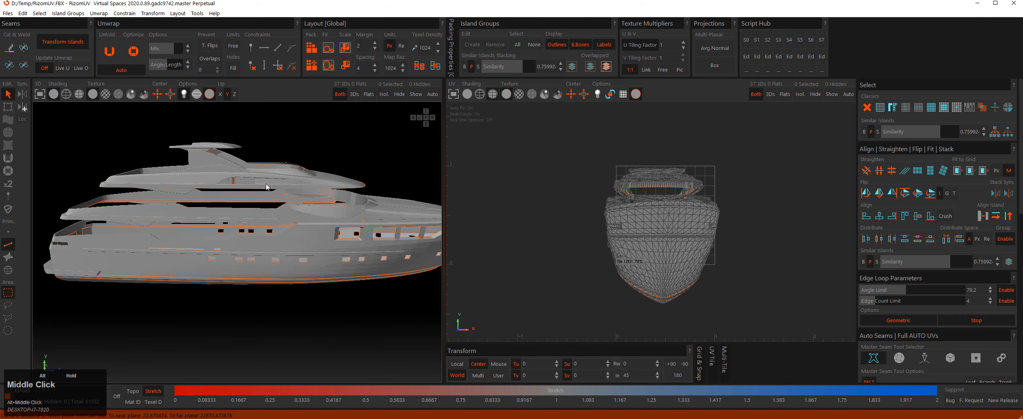
pyautogui.keyDown('alt'); pyautogui.moveTo(269, 187); pyautogui.dragTo(291, 196); pyautogui.keyUp('alt')
pyautogui.keyDown('alt'); pyautogui.moveTo(356, 182); pyautogui.dragTo(318, 188, button='middle'); pyautogui.keyUp('alt')
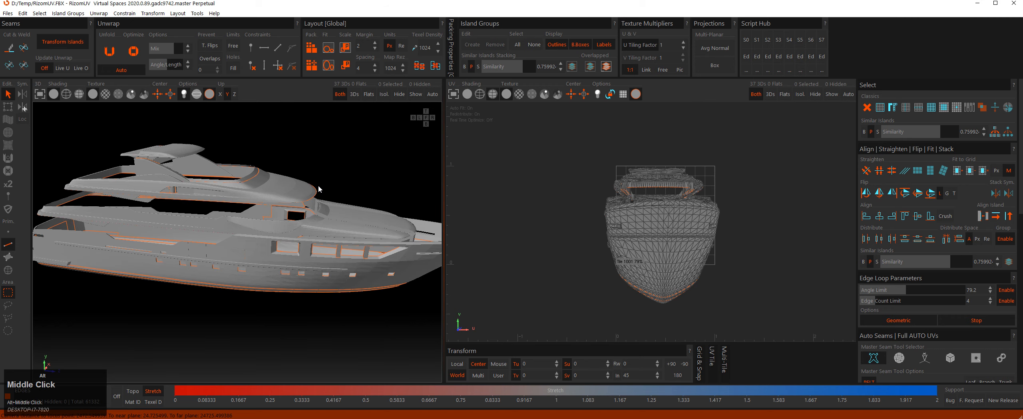
pyautogui.keyDown('alt'); pyautogui.moveTo(319, 188); pyautogui.dragTo(316, 217); pyautogui.keyUp('alt')
pyautogui.keyDown('alt'); pyautogui.moveTo(315, 216); pyautogui.dragTo(344, 203, button='middle'); pyautogui.keyUp('alt')
pyautogui.keyDown('alt'); pyautogui.moveTo(343, 204); pyautogui.dragTo(330, 186, button='right'); pyautogui.keyUp('alt')
pyautogui.keyDown('alt'); pyautogui.moveTo(330, 186); pyautogui.dragTo(320, 184, button='middle'); pyautogui.keyUp('alt')
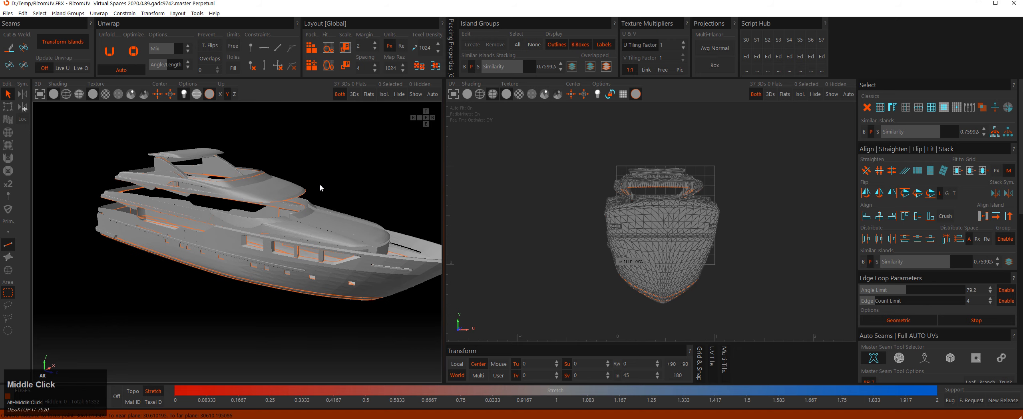
pyautogui.keyDown('alt'); pyautogui.moveTo(320, 184); pyautogui.dragTo(295, 165); pyautogui.keyUp('alt')
pyautogui.keyDown('alt'); pyautogui.moveTo(296, 166); pyautogui.dragTo(418, 114, button='middle'); pyautogui.keyUp('alt')
pyautogui.keyDown('alt'); pyautogui.moveTo(419, 115); pyautogui.dragTo(267, 188); pyautogui.keyUp('alt')
pyautogui.keyDown('alt'); pyautogui.moveTo(267, 188); pyautogui.dragTo(231, 153, button='right'); pyautogui.keyUp('alt')
pyautogui.keyDown('alt'); pyautogui.moveTo(231, 153); pyautogui.dragTo(243, 159); pyautogui.keyUp('alt')
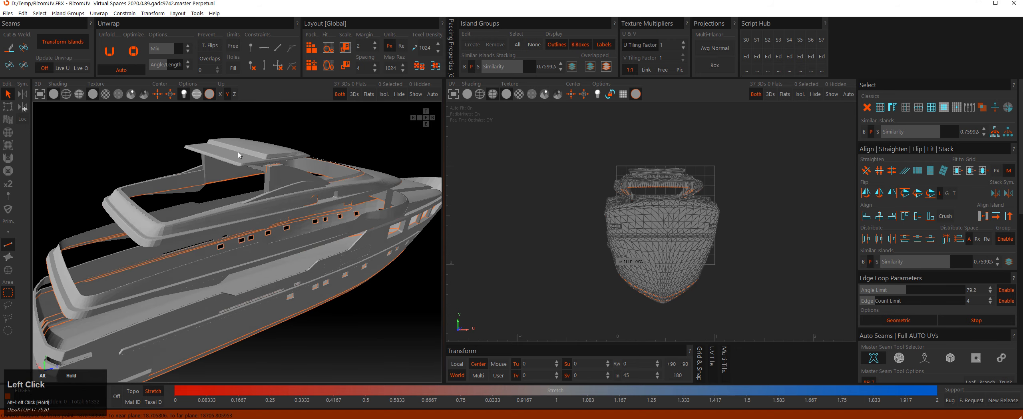
pyautogui.doubleClick(238, 153)
pyautogui.click(48, 171)
pyautogui.moveTo(168, 200)
pyautogui.keyDown('alt'); pyautogui.mouseDown()
pyautogui.moveTo(204, 192)
pyautogui.moveTo(184, 197)
pyautogui.mouseUp(); pyautogui.keyUp('alt')
pyautogui.click(222, 268)
pyautogui.click(134, 184)
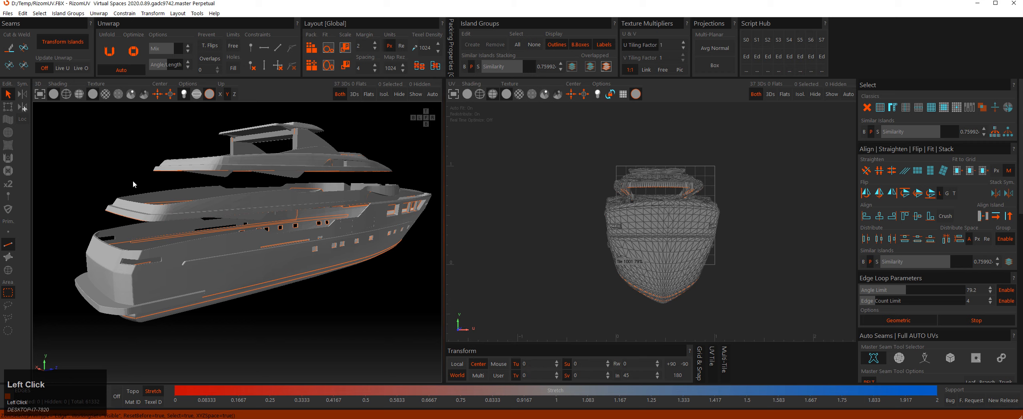
# Switch to polygon mode and select the entire main hull element.
pyautogui.click(9, 257)
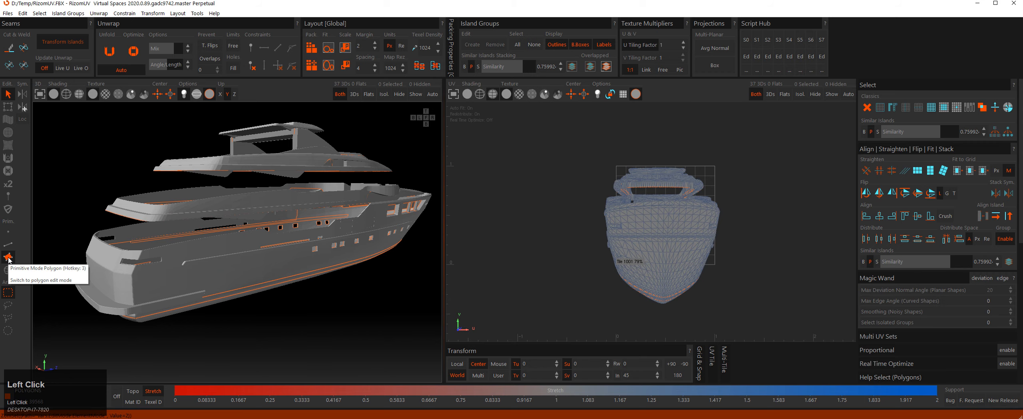
pyautogui.click(35, 235)
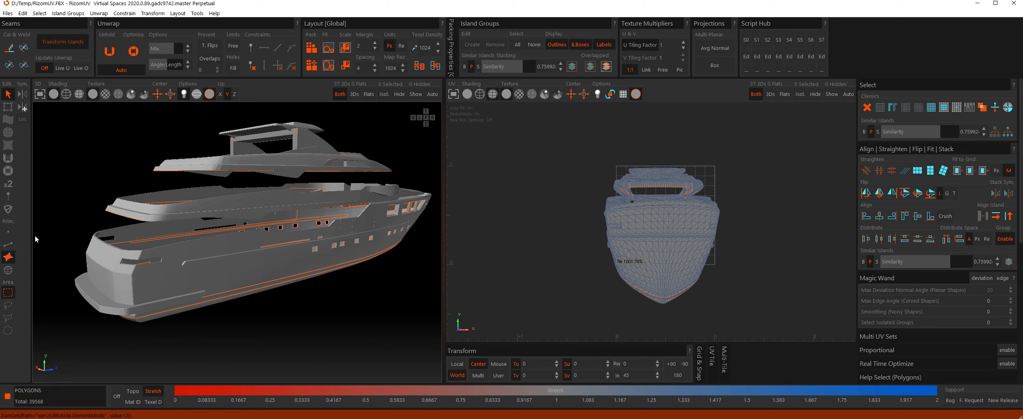
pyautogui.click(185, 278)
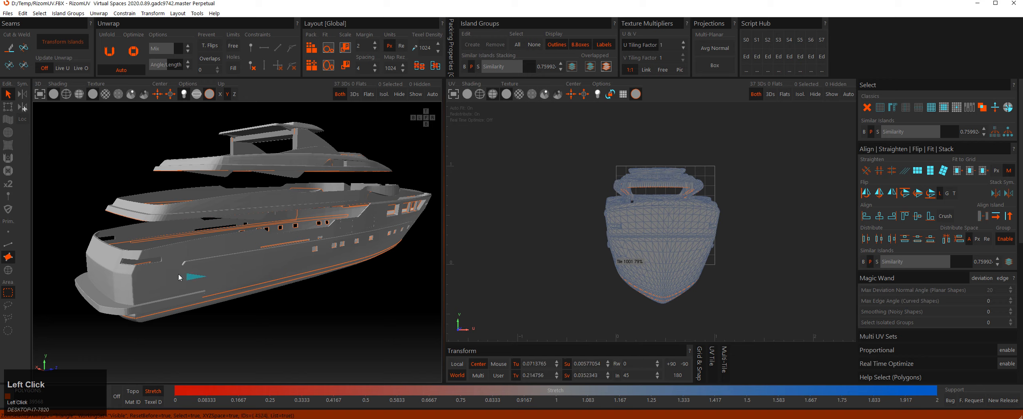
pyautogui.middleClick(175, 277)
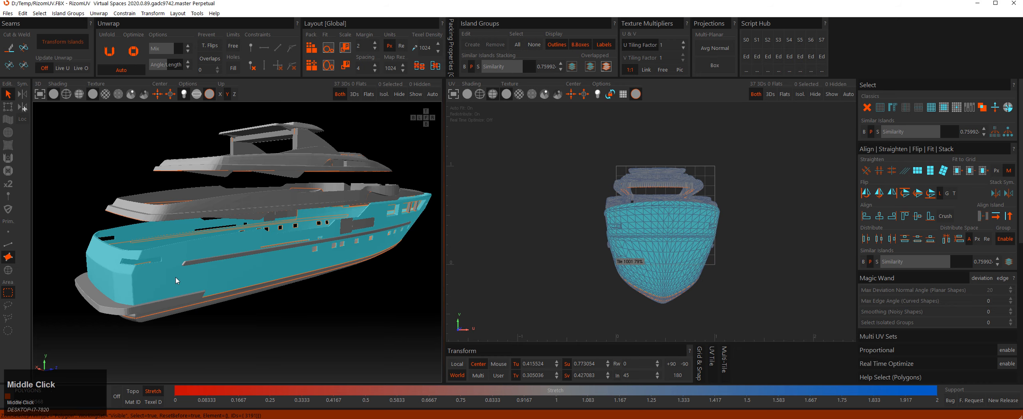
# Select the middle deck, the top deck and the roof's side support as whole elements, one at a time.
pyautogui.keyDown('alt'); pyautogui.moveTo(177, 280); pyautogui.dragTo(222, 204); pyautogui.keyUp('alt')
pyautogui.middleClick(194, 211)
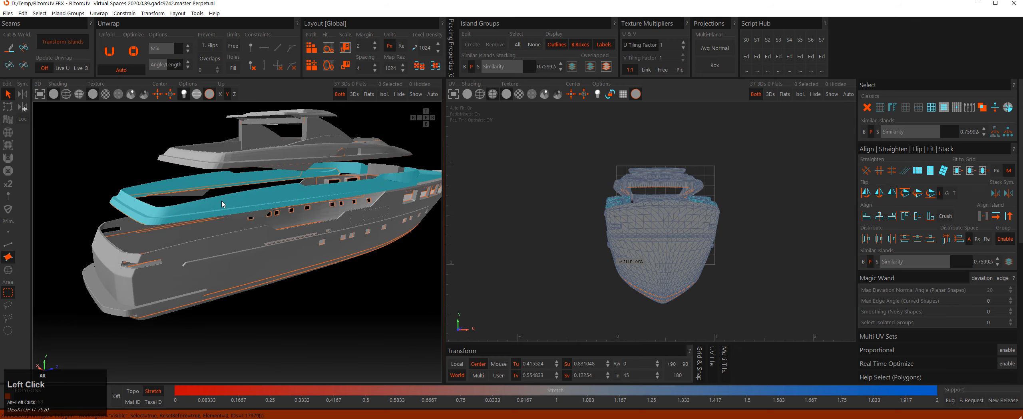
pyautogui.middleClick(236, 164)
pyautogui.middleClick(255, 144)
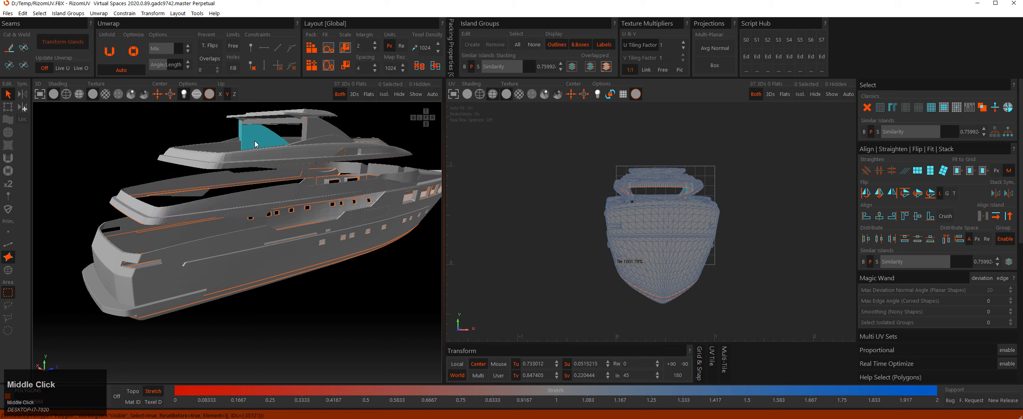
# Select the main hull element and isolate its polygons from the rest of the yacht.
pyautogui.middleClick(229, 146)
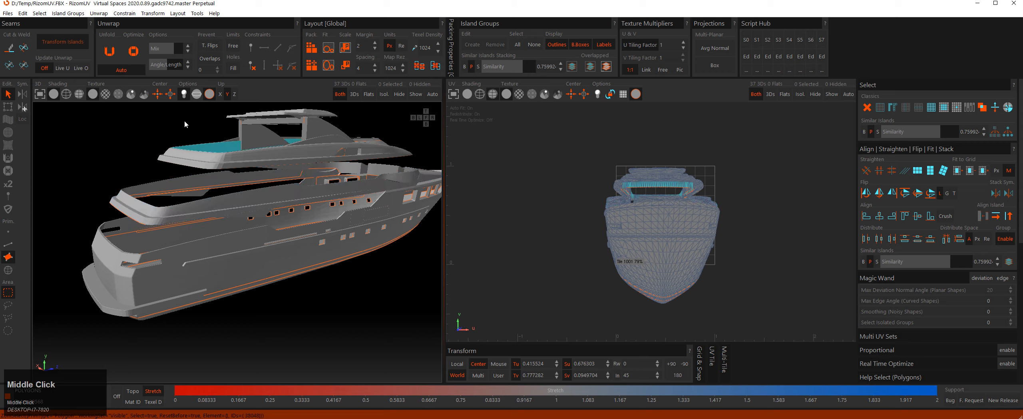
pyautogui.middleClick(170, 252)
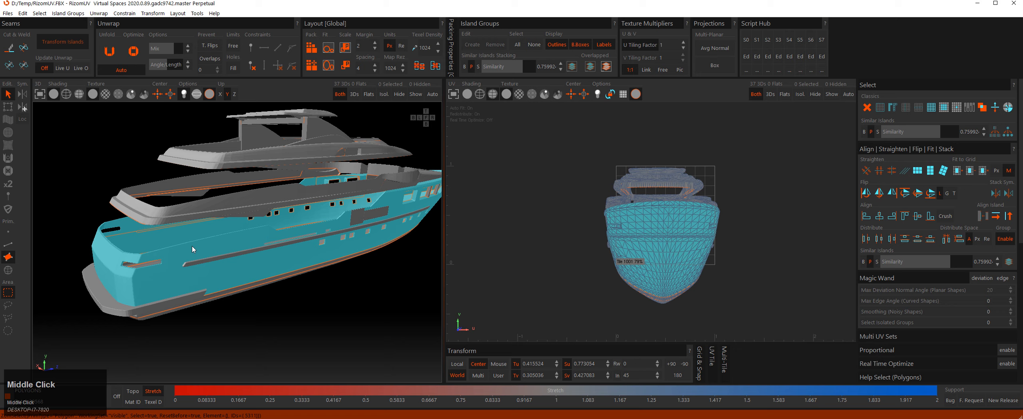
pyautogui.keyDown('alt'); pyautogui.moveTo(194, 249); pyautogui.dragTo(237, 220); pyautogui.keyUp('alt')
pyautogui.keyDown('alt'); pyautogui.moveTo(237, 220); pyautogui.dragTo(237, 201, button='right'); pyautogui.keyUp('alt')
pyautogui.keyDown('alt'); pyautogui.moveTo(238, 201); pyautogui.dragTo(276, 165); pyautogui.keyUp('alt')
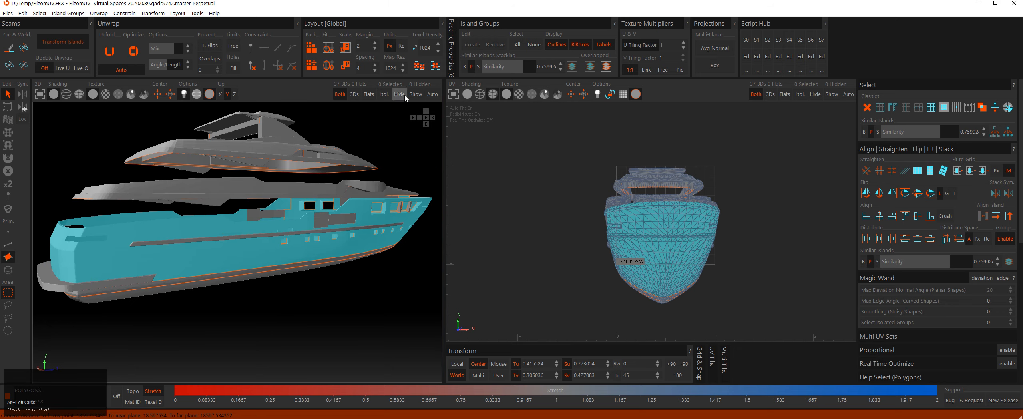
pyautogui.click(385, 95)
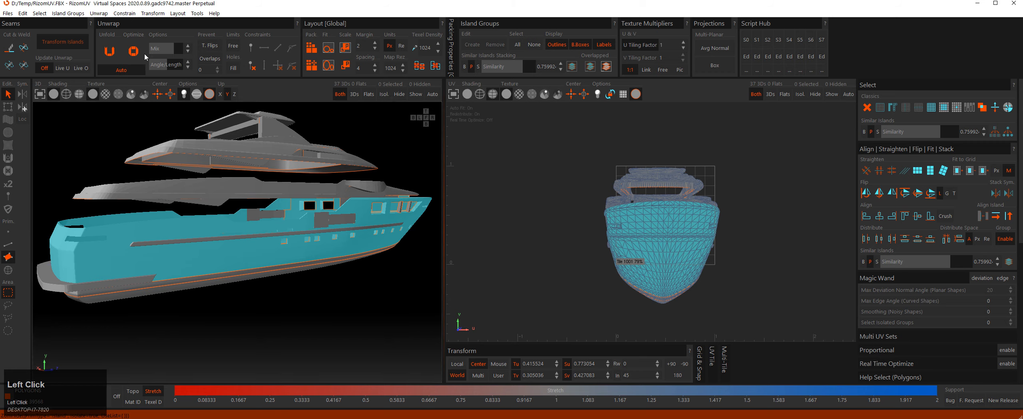
pyautogui.click(40, 13)
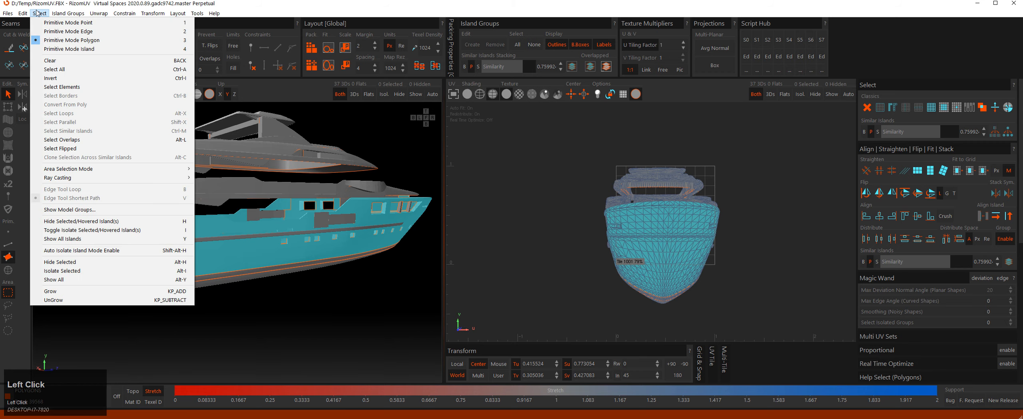
pyautogui.moveTo(28, 13)
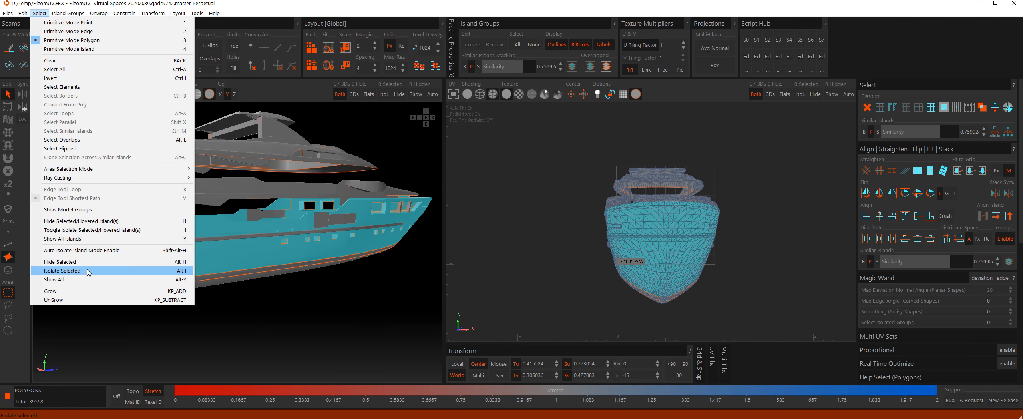
pyautogui.click(62, 270)
pyautogui.keyDown('alt'); pyautogui.moveTo(173, 171); pyautogui.dragTo(189, 172); pyautogui.keyUp('alt')
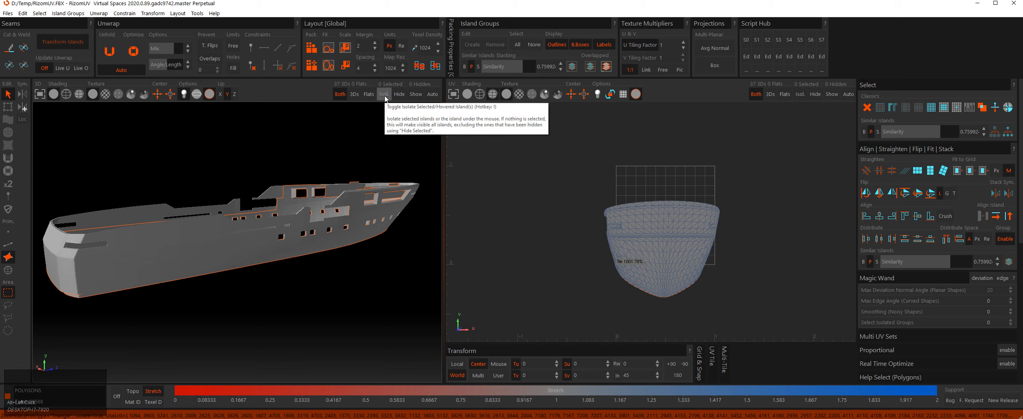
pyautogui.keyDown('alt'); pyautogui.moveTo(191, 145); pyautogui.dragTo(208, 147, button='middle'); pyautogui.keyUp('alt')
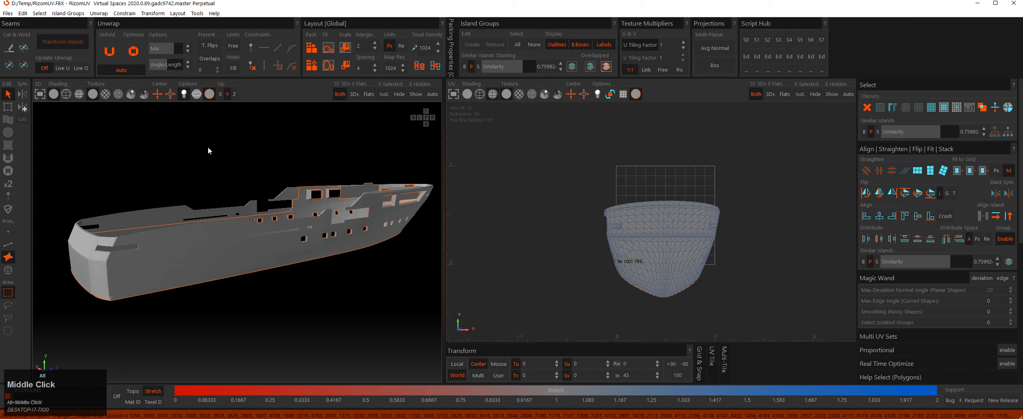
pyautogui.keyDown('alt'); pyautogui.moveTo(208, 147); pyautogui.dragTo(218, 146); pyautogui.keyUp('alt')
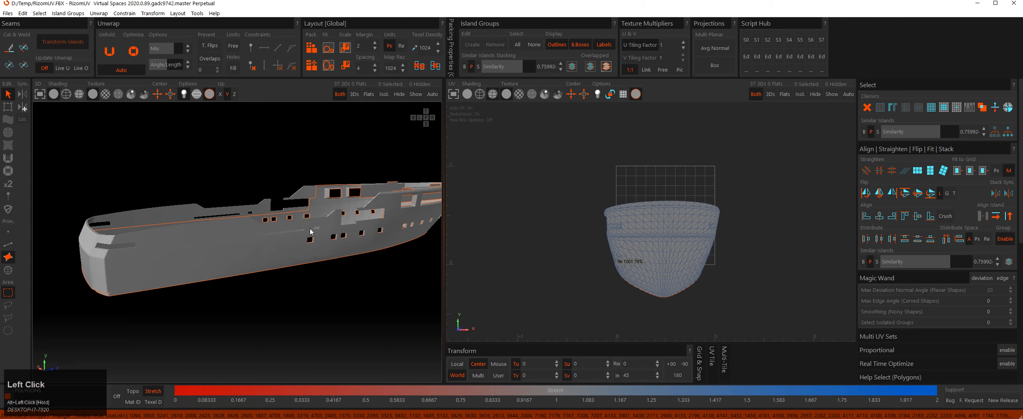
pyautogui.keyDown('alt'); pyautogui.moveTo(277, 165); pyautogui.dragTo(260, 154, button='right'); pyautogui.keyUp('alt')
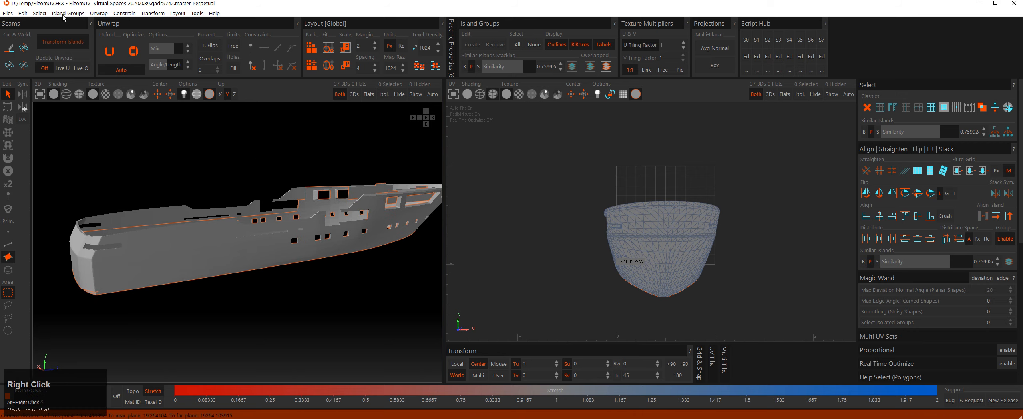
pyautogui.click(63, 14)
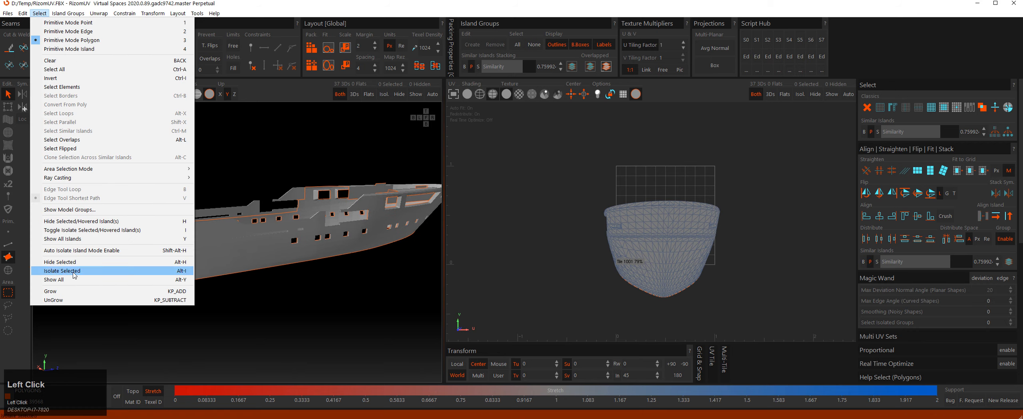
pyautogui.click(269, 154)
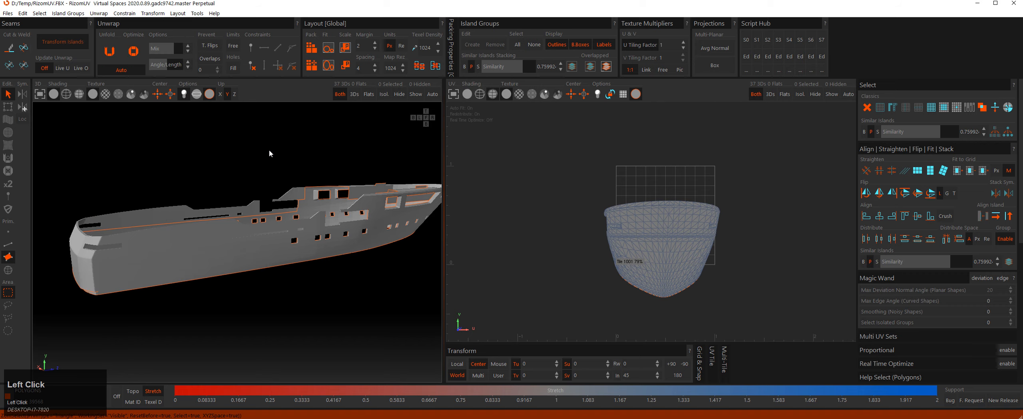
# Select the isolated hull as a whole element and clear the selection.
pyautogui.moveTo(207, 212); pyautogui.dragTo(221, 210, button='middle')
pyautogui.click(212, 244)
pyautogui.middleClick(214, 227)
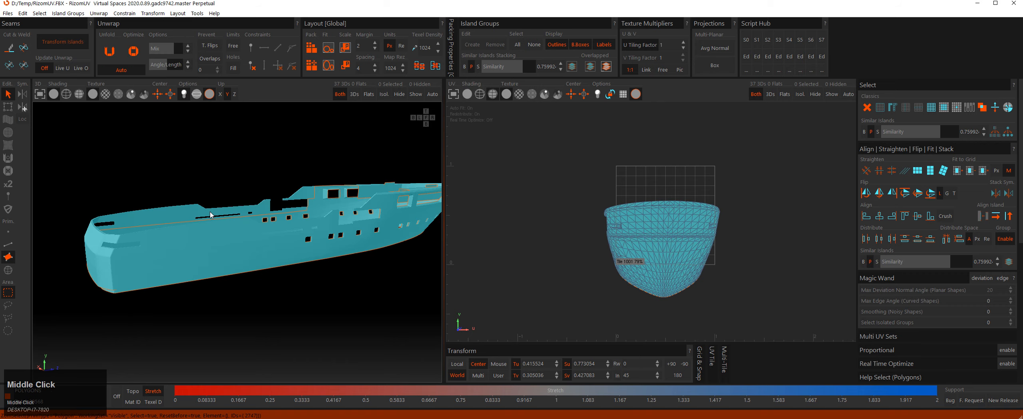
pyautogui.keyDown('alt'); pyautogui.moveTo(210, 212); pyautogui.dragTo(227, 179); pyautogui.keyUp('alt')
pyautogui.middleClick(215, 168)
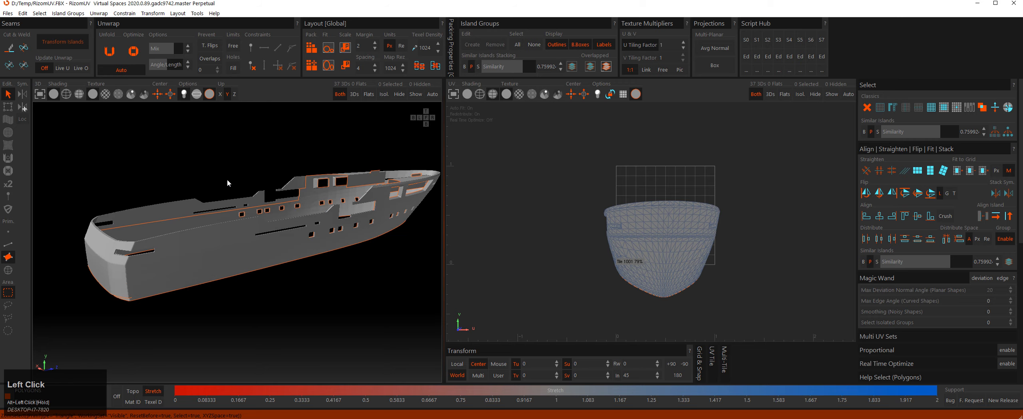
# Examine the isolated hull from several angles, checking its stern, side openings and interior.
pyautogui.keyDown('alt'); pyautogui.moveTo(227, 179); pyautogui.dragTo(231, 177, button='middle'); pyautogui.keyUp('alt')
pyautogui.keyDown('alt'); pyautogui.moveTo(232, 178); pyautogui.dragTo(237, 186, button='right'); pyautogui.keyUp('alt')
pyautogui.keyDown('alt'); pyautogui.moveTo(236, 186); pyautogui.dragTo(276, 196); pyautogui.keyUp('alt')
pyautogui.keyDown('alt'); pyautogui.moveTo(276, 196); pyautogui.dragTo(248, 195, button='middle'); pyautogui.keyUp('alt')
pyautogui.keyDown('alt'); pyautogui.moveTo(260, 196); pyautogui.dragTo(266, 221); pyautogui.keyUp('alt')
pyautogui.keyDown('alt'); pyautogui.moveTo(266, 221); pyautogui.dragTo(263, 202, button='middle'); pyautogui.keyUp('alt')
pyautogui.keyDown('alt'); pyautogui.moveTo(262, 202); pyautogui.dragTo(268, 205); pyautogui.keyUp('alt')
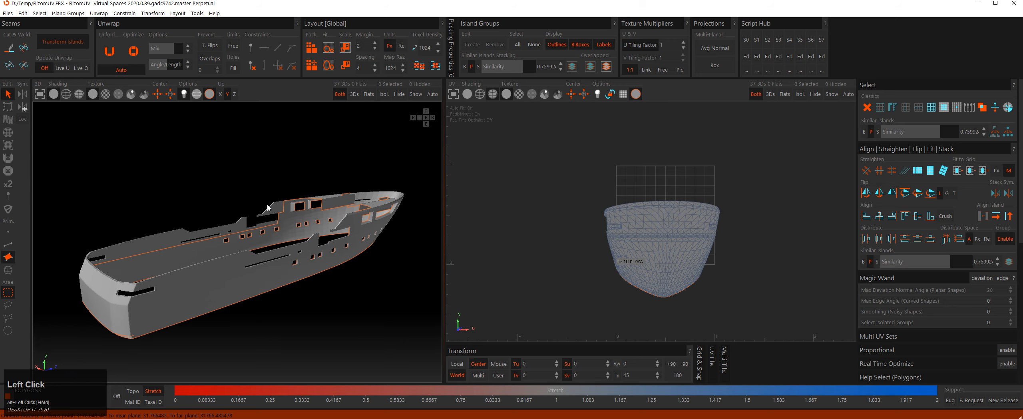
pyautogui.keyDown('alt'); pyautogui.moveTo(263, 176); pyautogui.dragTo(256, 193); pyautogui.keyUp('alt')
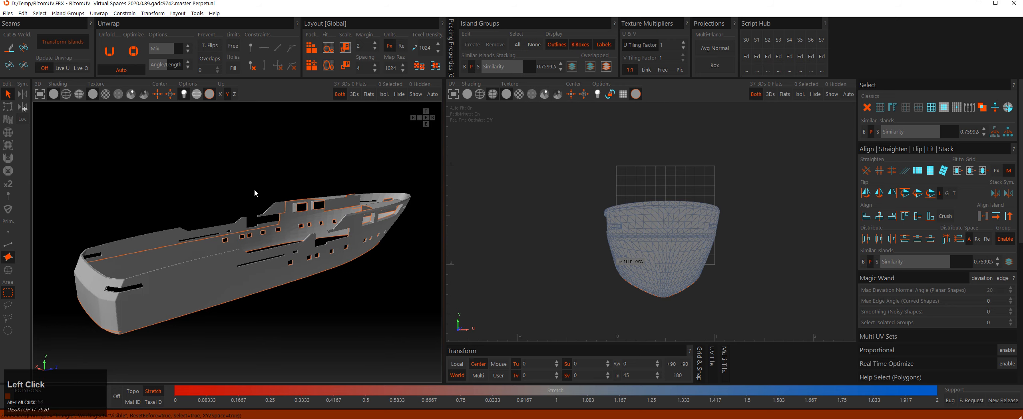
pyautogui.keyDown('alt'); pyautogui.moveTo(256, 194); pyautogui.dragTo(247, 189, button='middle'); pyautogui.keyUp('alt')
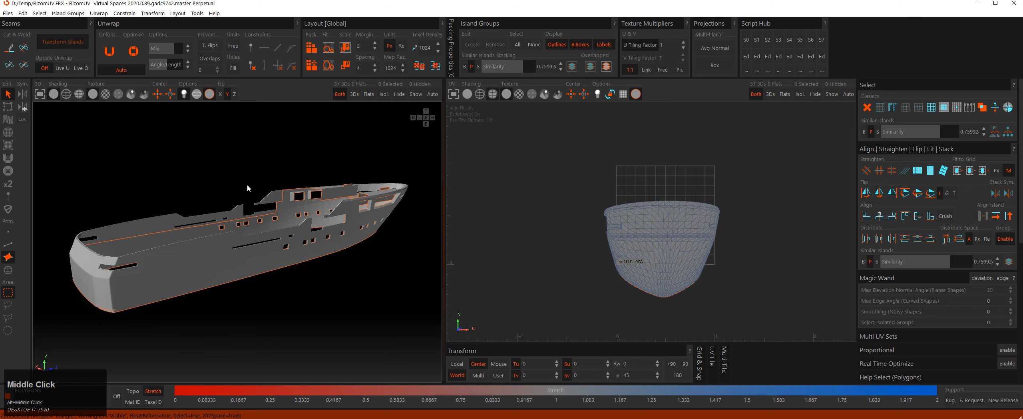
pyautogui.keyDown('alt'); pyautogui.moveTo(266, 220); pyautogui.dragTo(312, 216); pyautogui.keyUp('alt')
pyautogui.keyDown('alt'); pyautogui.moveTo(312, 215); pyautogui.dragTo(325, 215, button='right'); pyautogui.keyUp('alt')
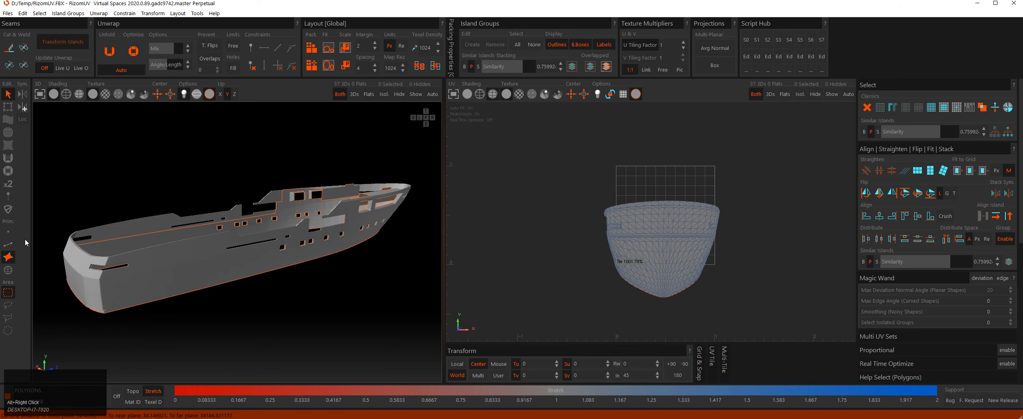
# Switch to edge mode and select the edge loop along the hull's side ledge above the large openings.
pyautogui.click(10, 246)
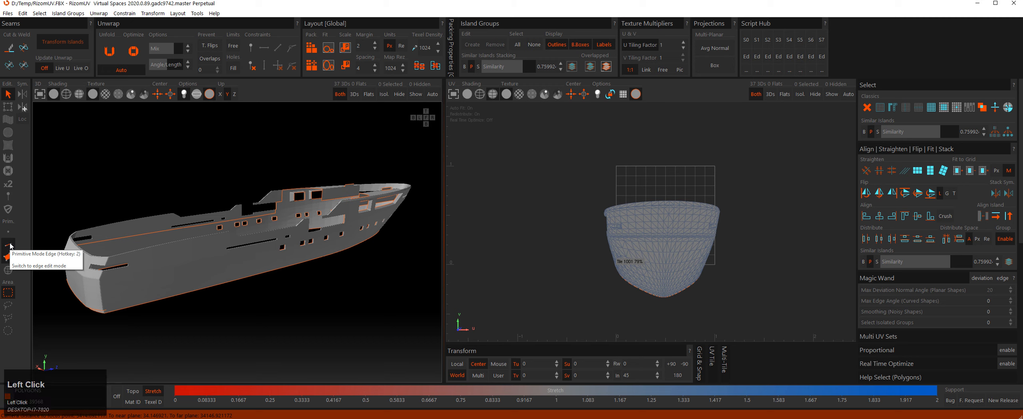
pyautogui.moveTo(276, 210)
pyautogui.keyDown('alt'); pyautogui.mouseDown()
pyautogui.moveTo(294, 208)
pyautogui.moveTo(279, 208)
pyautogui.mouseUp(); pyautogui.keyUp('alt')
pyautogui.keyDown('alt'); pyautogui.moveTo(279, 208); pyautogui.dragTo(289, 209, button='middle'); pyautogui.keyUp('alt')
pyautogui.keyDown('alt'); pyautogui.moveTo(290, 209); pyautogui.dragTo(262, 226); pyautogui.keyUp('alt')
pyautogui.keyDown('alt'); pyautogui.moveTo(261, 226); pyautogui.dragTo(292, 228, button='right'); pyautogui.keyUp('alt')
pyautogui.keyDown('alt'); pyautogui.moveTo(291, 229); pyautogui.dragTo(298, 227, button='middle'); pyautogui.keyUp('alt')
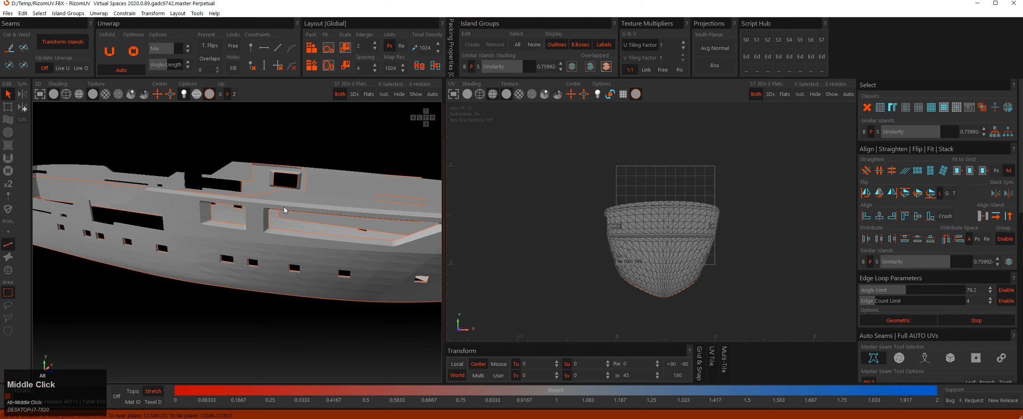
pyautogui.keyDown('alt'); pyautogui.moveTo(298, 227); pyautogui.dragTo(282, 225); pyautogui.keyUp('alt')
pyautogui.doubleClick(199, 196)
pyautogui.scroll(3, 198, 195)
pyautogui.keyDown('alt'); pyautogui.moveTo(199, 198); pyautogui.dragTo(194, 199); pyautogui.keyUp('alt')
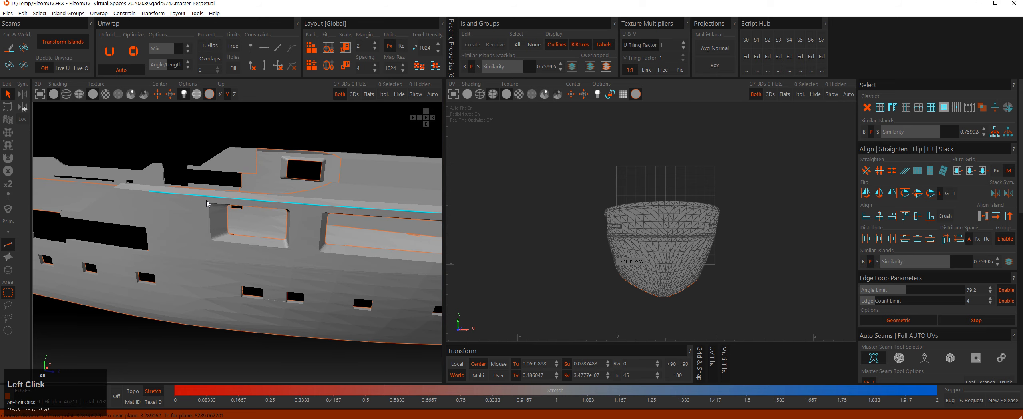
# Select just the edge segment at the end of the side ledge and look up the Cut command without running it.
pyautogui.keyDown('alt'); pyautogui.moveTo(194, 199); pyautogui.dragTo(189, 200, button='middle'); pyautogui.keyUp('alt')
pyautogui.keyDown('alt'); pyautogui.moveTo(188, 200); pyautogui.dragTo(184, 202); pyautogui.keyUp('alt')
pyautogui.keyDown('alt'); pyautogui.moveTo(184, 202); pyautogui.dragTo(153, 202, button='right'); pyautogui.keyUp('alt')
pyautogui.click(152, 200)
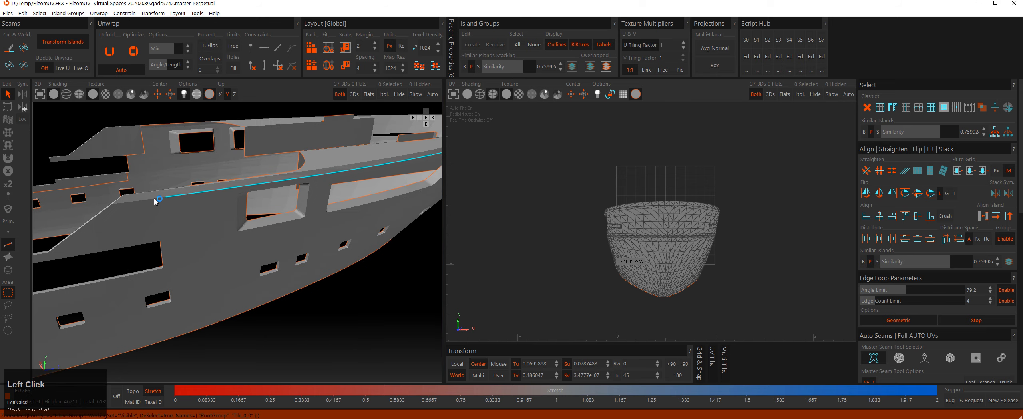
pyautogui.click(22, 15)
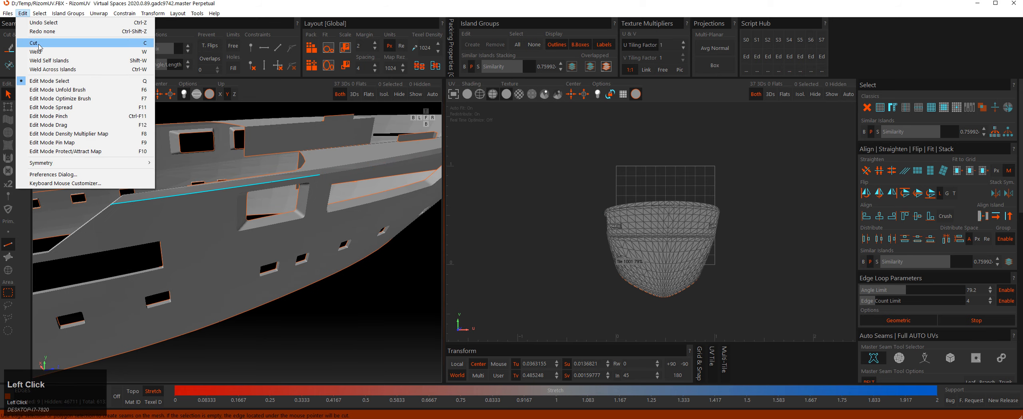
pyautogui.click(22, 14)
# Clear the edge selection and examine the hull's side walls and window openings from several angles.
pyautogui.keyDown('alt'); pyautogui.moveTo(189, 140); pyautogui.dragTo(223, 152); pyautogui.keyUp('alt')
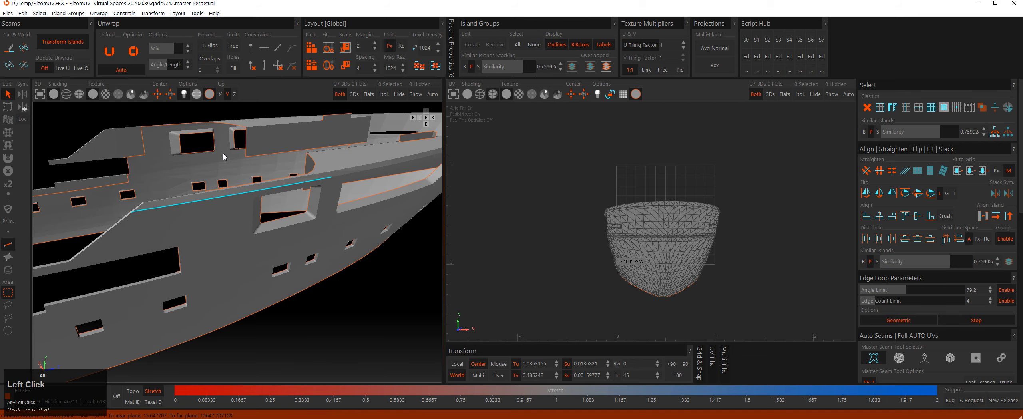
pyautogui.keyDown('alt'); pyautogui.moveTo(223, 152); pyautogui.dragTo(242, 182, button='middle'); pyautogui.keyUp('alt')
pyautogui.keyDown('alt'); pyautogui.moveTo(243, 181); pyautogui.dragTo(247, 187, button='right'); pyautogui.keyUp('alt')
pyautogui.keyDown('alt'); pyautogui.moveTo(247, 188); pyautogui.dragTo(310, 203); pyautogui.keyUp('alt')
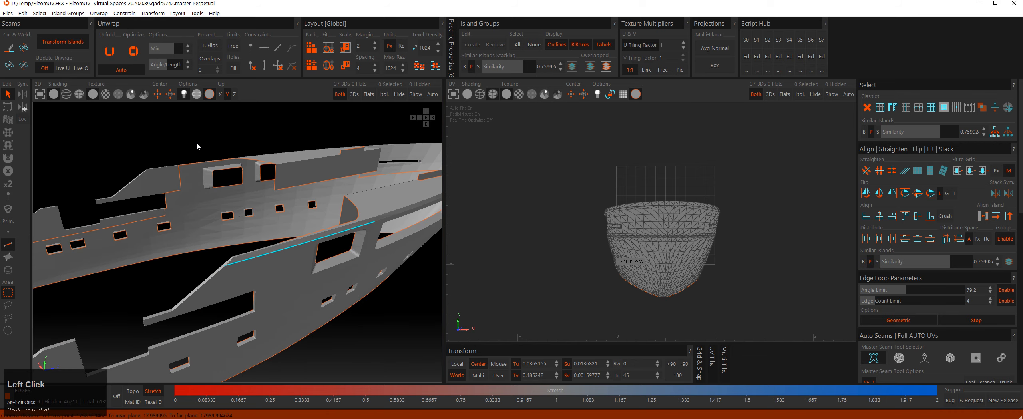
pyautogui.keyDown('alt'); pyautogui.moveTo(197, 144); pyautogui.dragTo(184, 139, button='right'); pyautogui.keyUp('alt')
pyautogui.keyDown('alt'); pyautogui.moveTo(184, 139); pyautogui.dragTo(159, 118, button='middle'); pyautogui.keyUp('alt')
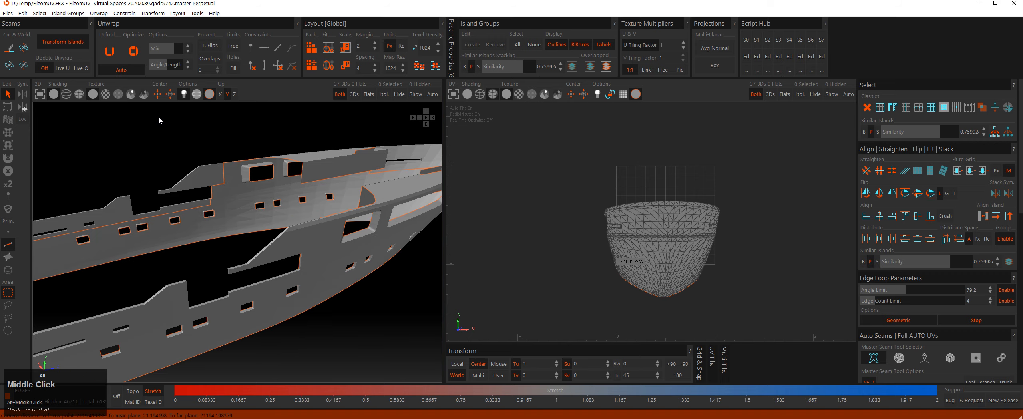
pyautogui.keyDown('alt'); pyautogui.moveTo(193, 145); pyautogui.dragTo(219, 152, button='right'); pyautogui.keyUp('alt')
pyautogui.keyDown('alt'); pyautogui.moveTo(219, 152); pyautogui.dragTo(237, 166, button='middle'); pyautogui.keyUp('alt')
pyautogui.keyDown('alt'); pyautogui.moveTo(237, 166); pyautogui.dragTo(249, 196); pyautogui.keyUp('alt')
pyautogui.keyDown('alt'); pyautogui.moveTo(249, 196); pyautogui.dragTo(254, 200, button='middle'); pyautogui.keyUp('alt')
pyautogui.keyDown('alt'); pyautogui.moveTo(254, 200); pyautogui.dragTo(242, 180); pyautogui.keyUp('alt')
pyautogui.moveTo(272, 235)
pyautogui.keyDown('alt'); pyautogui.mouseDown()
pyautogui.moveTo(274, 215)
pyautogui.moveTo(256, 228)
pyautogui.mouseUp(); pyautogui.keyUp('alt')
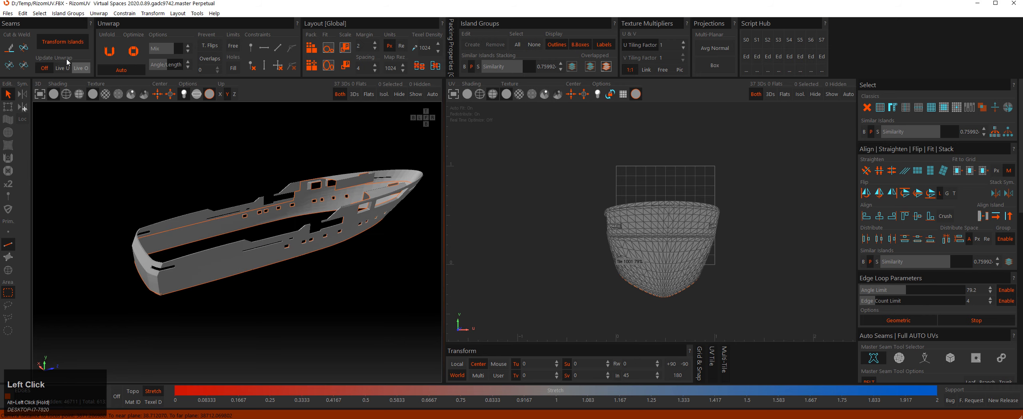
# Preview the 3DSMax mouse preset in the keyboard and mouse customizer, return to the Maya preset and save the configuration.
pyautogui.click(23, 13)
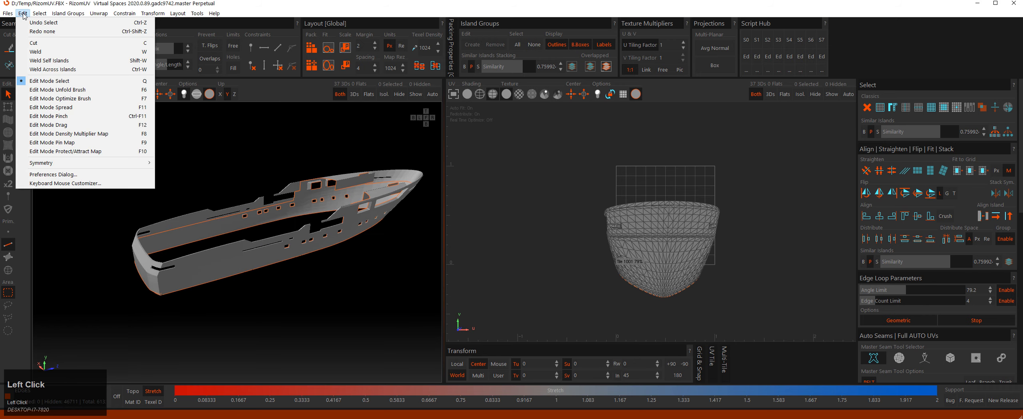
pyautogui.click(62, 184)
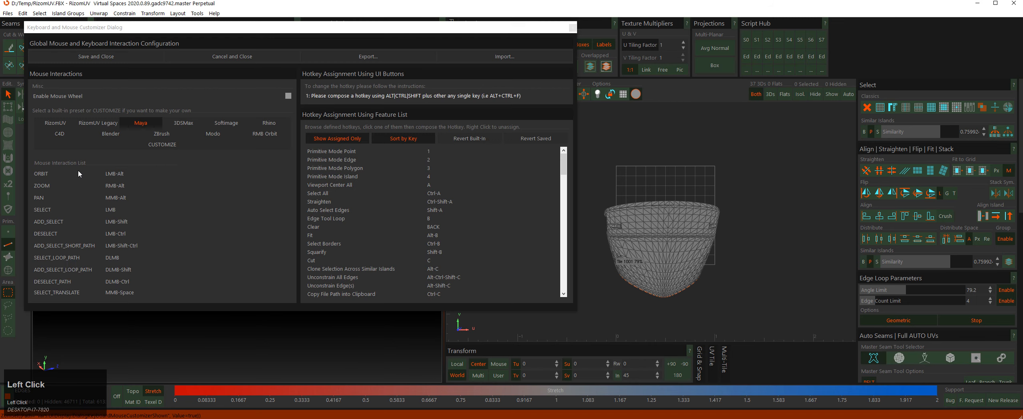
pyautogui.moveTo(141, 28); pyautogui.dragTo(170, 51)
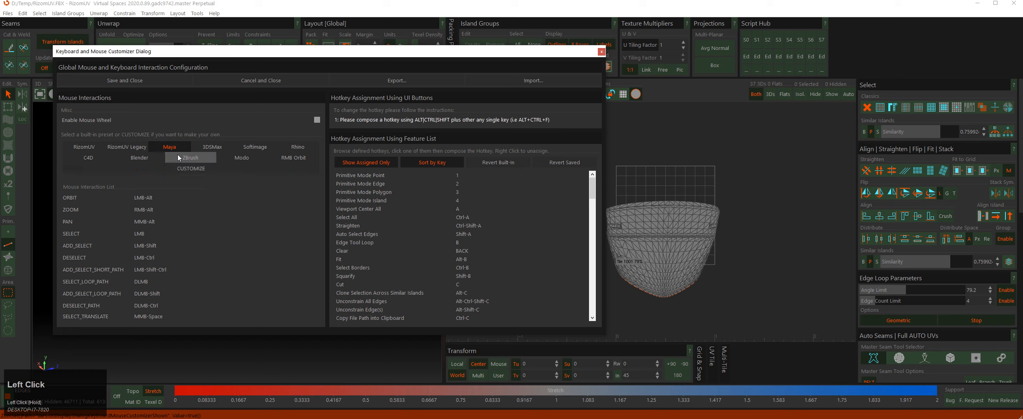
pyautogui.click(217, 148)
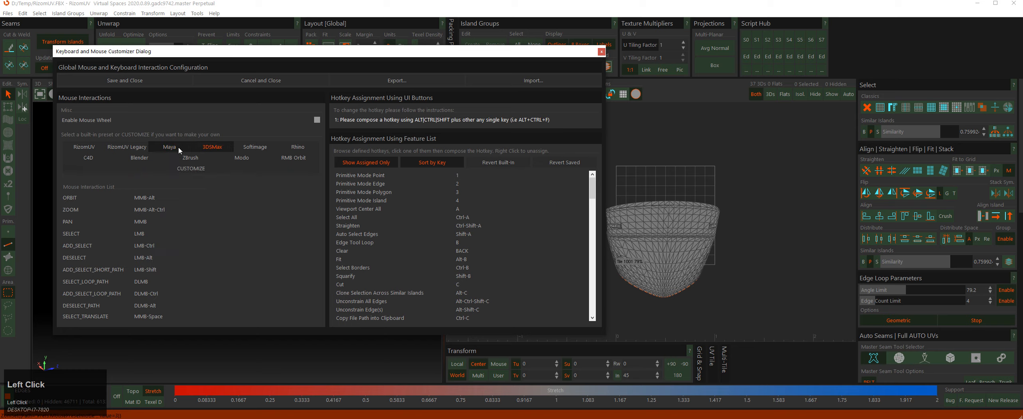
pyautogui.click(180, 150)
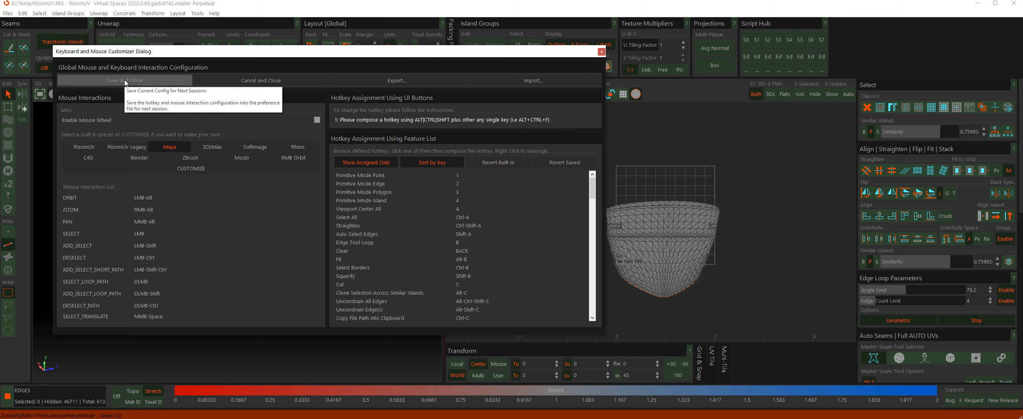
pyautogui.moveTo(593, 189)
pyautogui.mouseDown()
pyautogui.moveTo(594, 204)
pyautogui.moveTo(594, 190)
pyautogui.mouseUp()
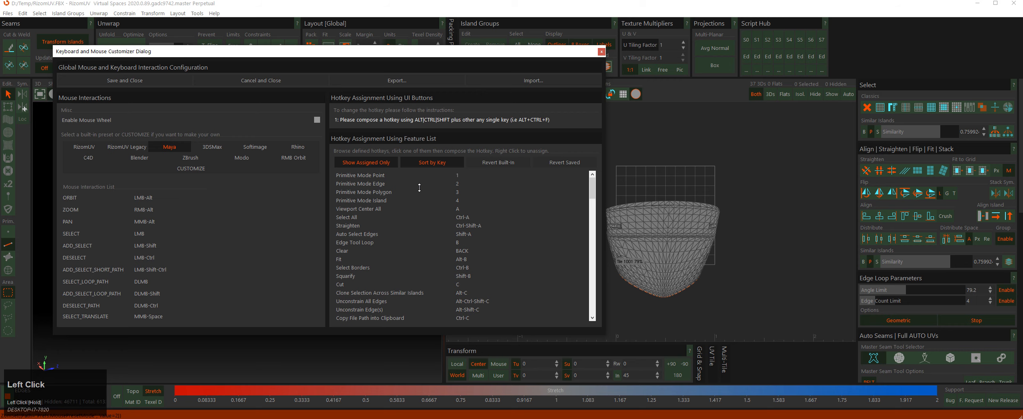
pyautogui.click(104, 79)
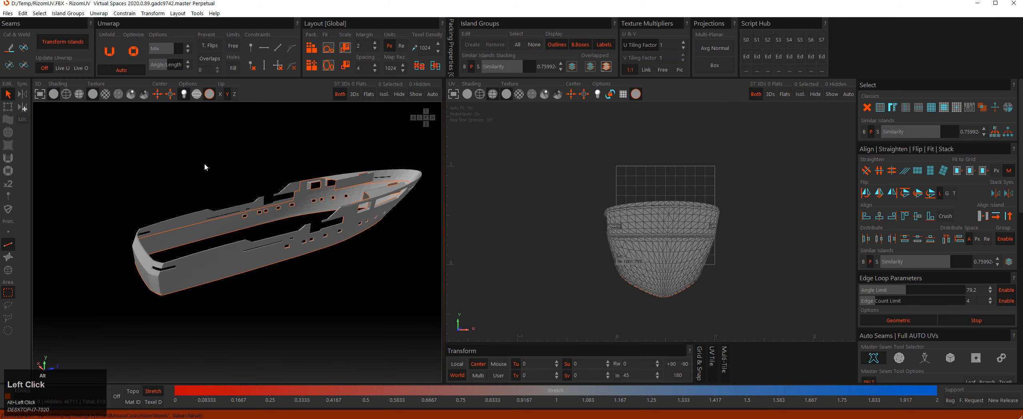
pyautogui.keyDown('alt'); pyautogui.moveTo(204, 163); pyautogui.dragTo(243, 173, button='right'); pyautogui.keyUp('alt')
pyautogui.keyDown('alt'); pyautogui.moveTo(244, 174); pyautogui.dragTo(226, 168); pyautogui.keyUp('alt')
pyautogui.keyDown('alt'); pyautogui.moveTo(226, 168); pyautogui.dragTo(172, 186, button='middle'); pyautogui.keyUp('alt')
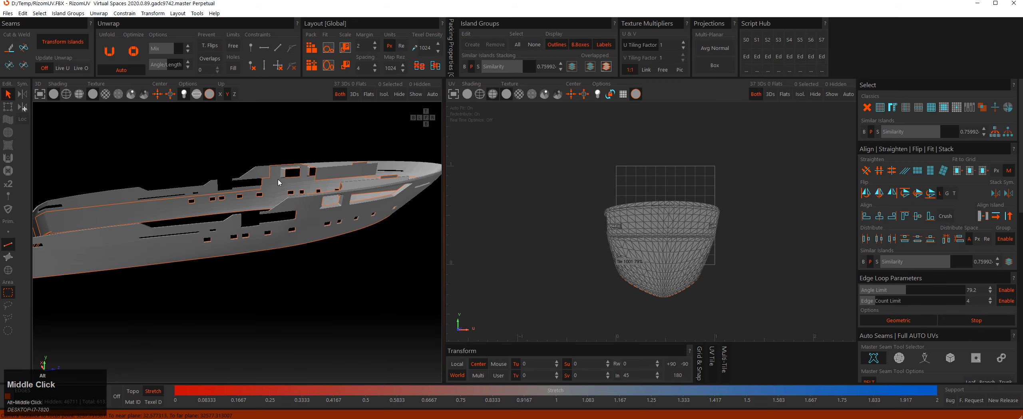
# Select an edge run along the hull's side ledge and extend it forward by adding the adjoining edges.
pyautogui.keyDown('alt'); pyautogui.moveTo(172, 186); pyautogui.dragTo(267, 196, button='right'); pyautogui.keyUp('alt')
pyautogui.keyDown('alt'); pyautogui.moveTo(267, 199); pyautogui.dragTo(78, 208); pyautogui.keyUp('alt')
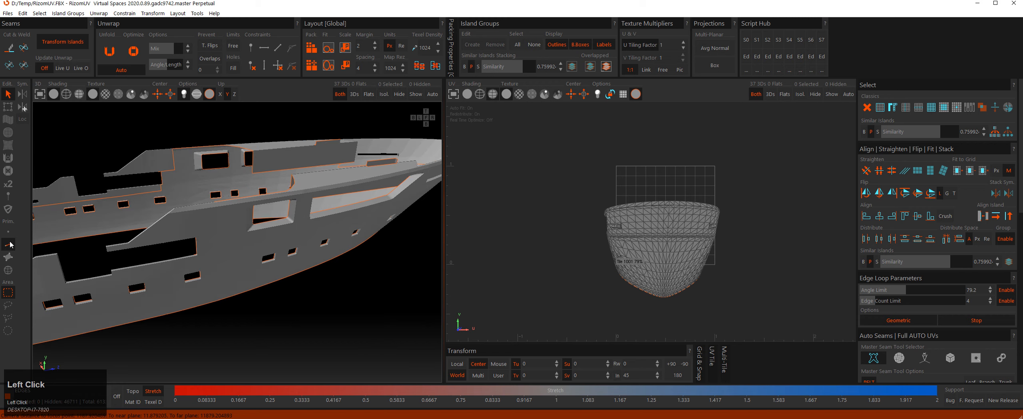
pyautogui.moveTo(200, 212)
pyautogui.keyDown('alt'); pyautogui.mouseDown(button='right')
pyautogui.moveTo(238, 216)
pyautogui.moveTo(200, 225)
pyautogui.mouseUp(button='right'); pyautogui.keyUp('alt')
pyautogui.doubleClick(199, 218)
pyautogui.keyDown('alt'); pyautogui.moveTo(199, 218); pyautogui.dragTo(274, 191); pyautogui.keyUp('alt')
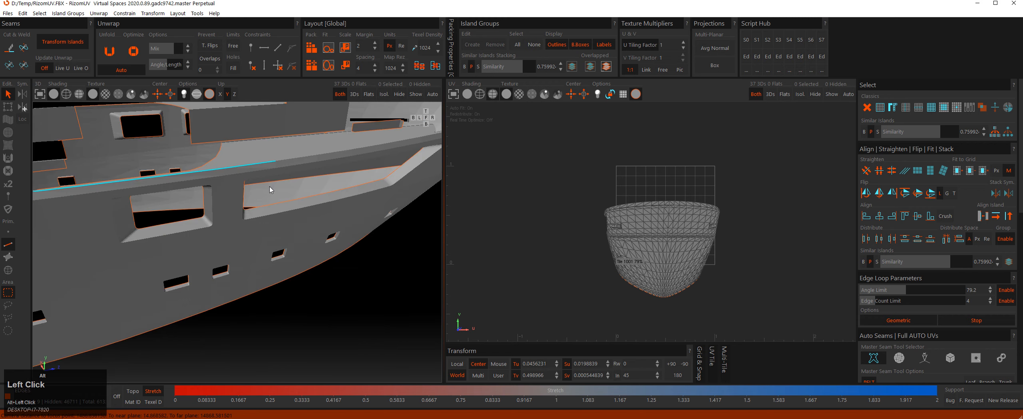
pyautogui.keyDown('alt'); pyautogui.moveTo(274, 191); pyautogui.dragTo(290, 194, button='middle'); pyautogui.keyUp('alt')
pyautogui.keyDown('alt'); pyautogui.moveTo(291, 194); pyautogui.dragTo(270, 206); pyautogui.keyUp('alt')
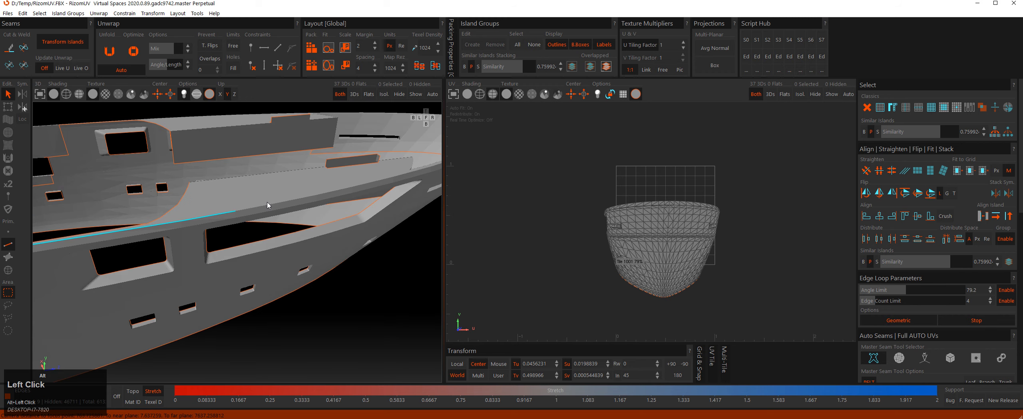
pyautogui.press('shift')
pyautogui.keyDown('alt'); pyautogui.moveTo(275, 203); pyautogui.dragTo(279, 195); pyautogui.keyUp('alt')
pyautogui.keyDown('alt'); pyautogui.moveTo(279, 195); pyautogui.dragTo(269, 210, button='right'); pyautogui.keyUp('alt')
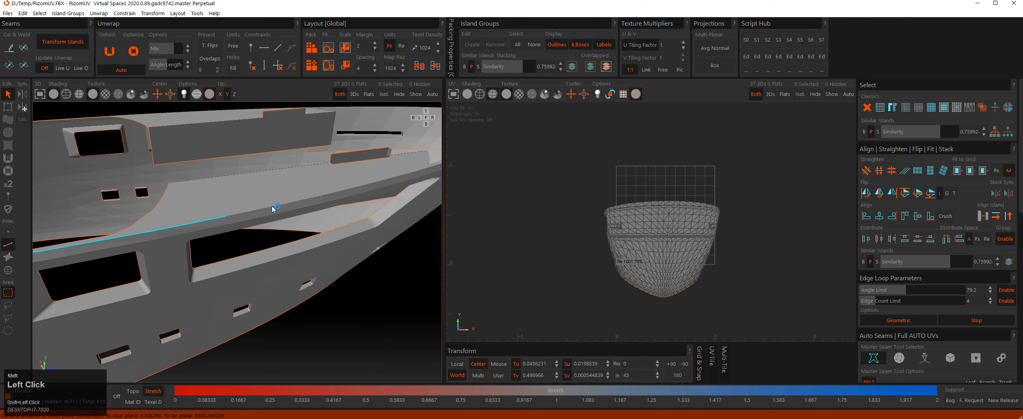
pyautogui.keyDown('shift'); pyautogui.doubleClick(272, 206); pyautogui.keyUp('shift')
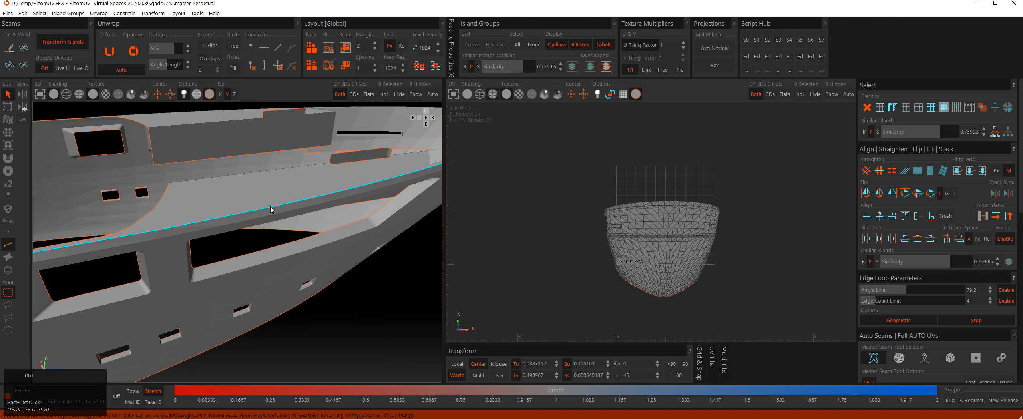
# Try the count-limited loop selection at several places along the ledge, ending on the rail's edge above the large openings.
pyautogui.keyDown('ctrl'); pyautogui.click(271, 208); pyautogui.keyUp('ctrl')
pyautogui.scroll(-2, 269, 208)
pyautogui.doubleClick(266, 211)
pyautogui.keyDown('alt'); pyautogui.moveTo(266, 210); pyautogui.dragTo(222, 208); pyautogui.keyUp('alt')
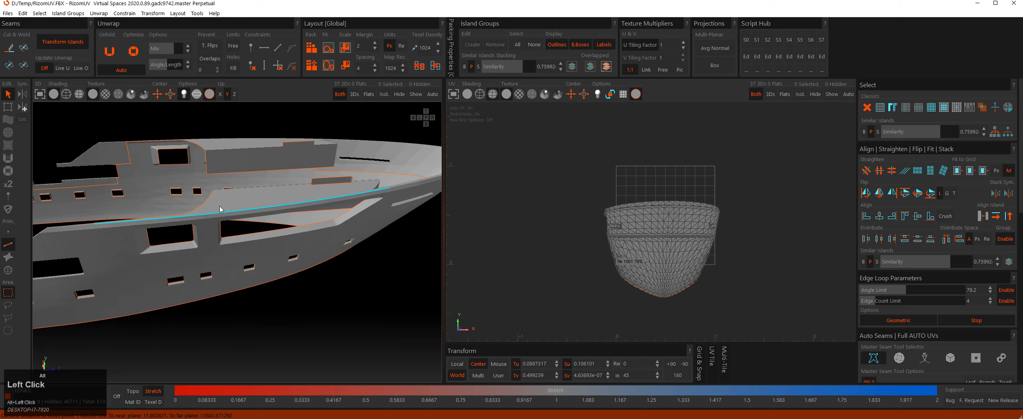
pyautogui.doubleClick(89, 224)
pyautogui.keyDown('alt'); pyautogui.moveTo(141, 221); pyautogui.dragTo(198, 210); pyautogui.keyUp('alt')
pyautogui.keyDown('alt'); pyautogui.moveTo(198, 210); pyautogui.dragTo(219, 247, button='right'); pyautogui.keyUp('alt')
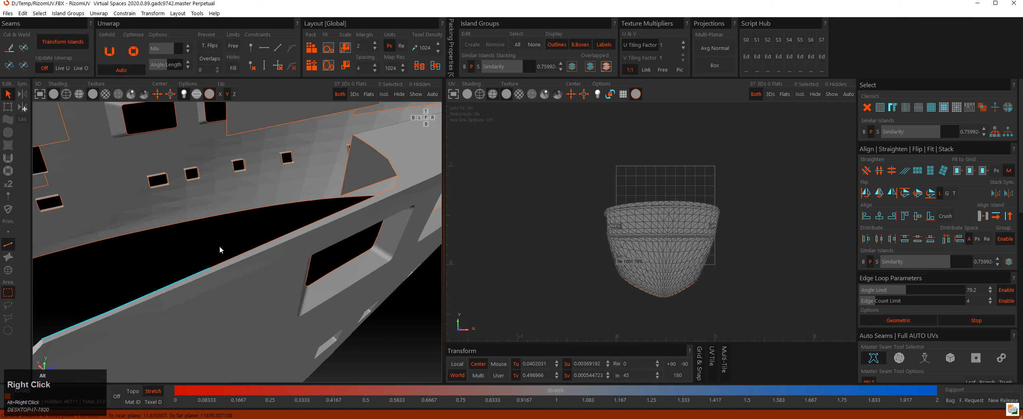
pyautogui.keyDown('alt'); pyautogui.moveTo(219, 246); pyautogui.dragTo(235, 258); pyautogui.keyUp('alt')
pyautogui.doubleClick(236, 262)
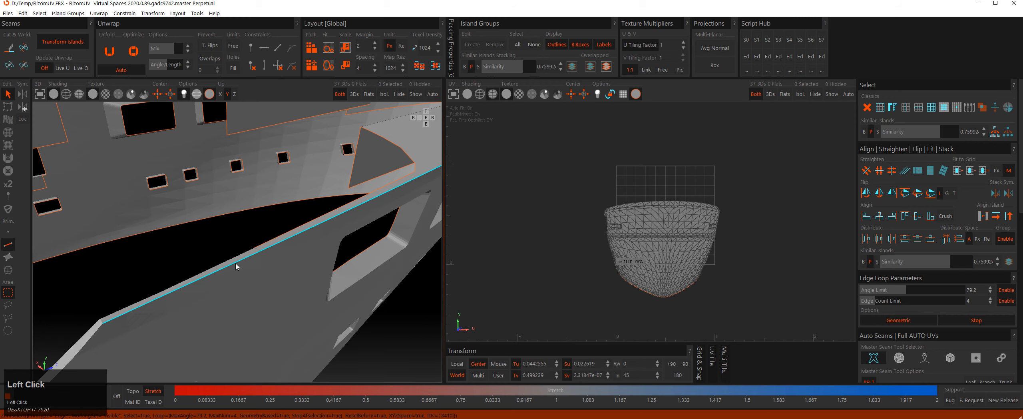
# Disable the edge count limit for loops and select the full edge loop along the hull's upper rail.
pyautogui.keyDown('alt'); pyautogui.moveTo(275, 247); pyautogui.dragTo(284, 236, button='middle'); pyautogui.keyUp('alt')
pyautogui.keyDown('alt'); pyautogui.moveTo(283, 236); pyautogui.dragTo(256, 219, button='right'); pyautogui.keyUp('alt')
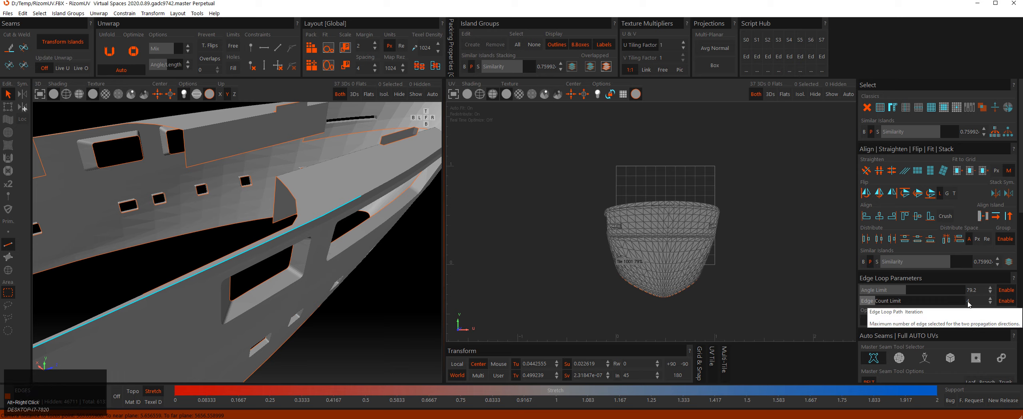
pyautogui.click(1005, 301)
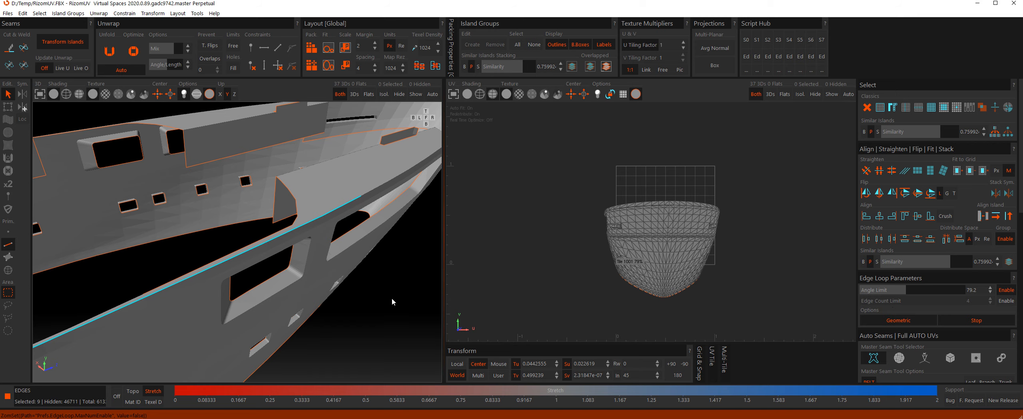
pyautogui.click(371, 356)
pyautogui.scroll(-3, 279, 252)
pyautogui.click(230, 262)
pyautogui.scroll(-2, 230, 262)
# Add the short edges at the rail's aft end to the rim selection and cut the hull along the selected edges.
pyautogui.keyDown('alt'); pyautogui.moveTo(230, 261); pyautogui.dragTo(282, 246, button='middle'); pyautogui.keyUp('alt')
pyautogui.keyDown('alt'); pyautogui.moveTo(281, 246); pyautogui.dragTo(282, 230); pyautogui.keyUp('alt')
pyautogui.keyDown('alt'); pyautogui.moveTo(282, 230); pyautogui.dragTo(268, 247, button='right'); pyautogui.keyUp('alt')
pyautogui.keyDown('alt'); pyautogui.moveTo(269, 248); pyautogui.dragTo(294, 237); pyautogui.keyUp('alt')
pyautogui.keyDown('alt'); pyautogui.moveTo(294, 237); pyautogui.dragTo(320, 226, button='right'); pyautogui.keyUp('alt')
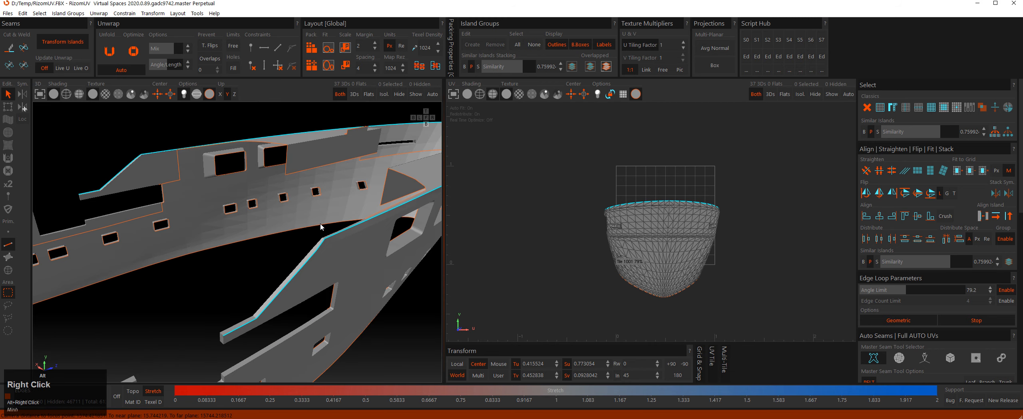
pyautogui.keyDown('alt'); pyautogui.moveTo(320, 223); pyautogui.dragTo(296, 248); pyautogui.keyUp('alt')
pyautogui.keyDown('alt'); pyautogui.moveTo(296, 248); pyautogui.dragTo(243, 309, button='middle'); pyautogui.keyUp('alt')
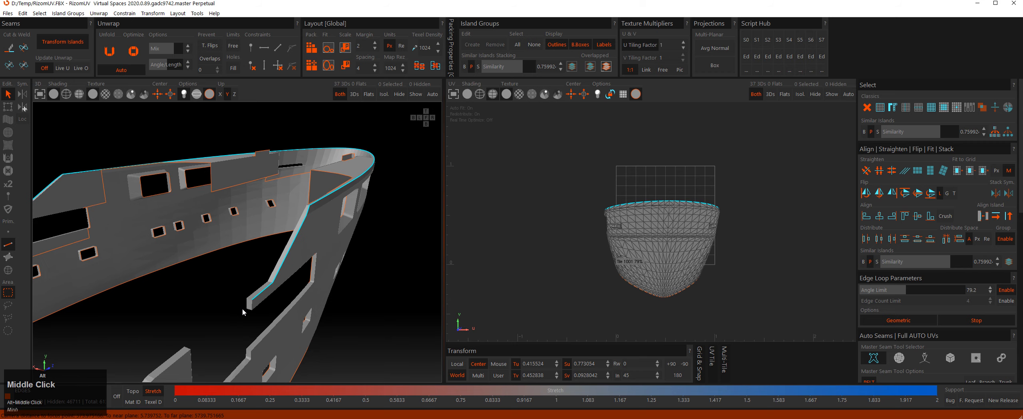
pyautogui.scroll(2, 250, 307)
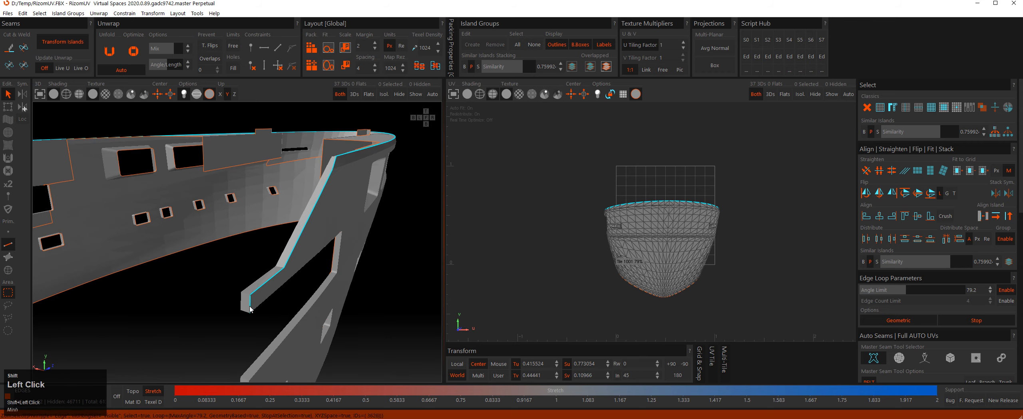
pyautogui.keyDown('alt'); pyautogui.keyDown('shift'); pyautogui.moveTo(251, 304); pyautogui.dragTo(270, 228, button='right'); pyautogui.keyUp('shift'); pyautogui.keyUp('alt')
pyautogui.keyDown('alt'); pyautogui.moveTo(270, 228); pyautogui.dragTo(271, 256); pyautogui.keyUp('alt')
pyautogui.keyDown('alt'); pyautogui.moveTo(270, 254); pyautogui.dragTo(321, 258, button='right'); pyautogui.keyUp('alt')
pyautogui.keyDown('shift'); pyautogui.click(276, 308); pyautogui.keyUp('shift')
pyautogui.keyDown('alt'); pyautogui.moveTo(320, 256); pyautogui.dragTo(213, 272); pyautogui.keyUp('alt')
pyautogui.press('c')
# Select the outer edge loop around the large side window opening.
pyautogui.keyDown('alt'); pyautogui.moveTo(216, 267); pyautogui.dragTo(224, 264, button='middle'); pyautogui.keyUp('alt')
pyautogui.keyDown('alt'); pyautogui.moveTo(224, 264); pyautogui.dragTo(324, 217, button='right'); pyautogui.keyUp('alt')
pyautogui.keyDown('alt'); pyautogui.moveTo(324, 218); pyautogui.dragTo(323, 224); pyautogui.keyUp('alt')
pyautogui.keyDown('alt'); pyautogui.moveTo(323, 224); pyautogui.dragTo(278, 293, button='right'); pyautogui.keyUp('alt')
pyautogui.doubleClick(281, 235)
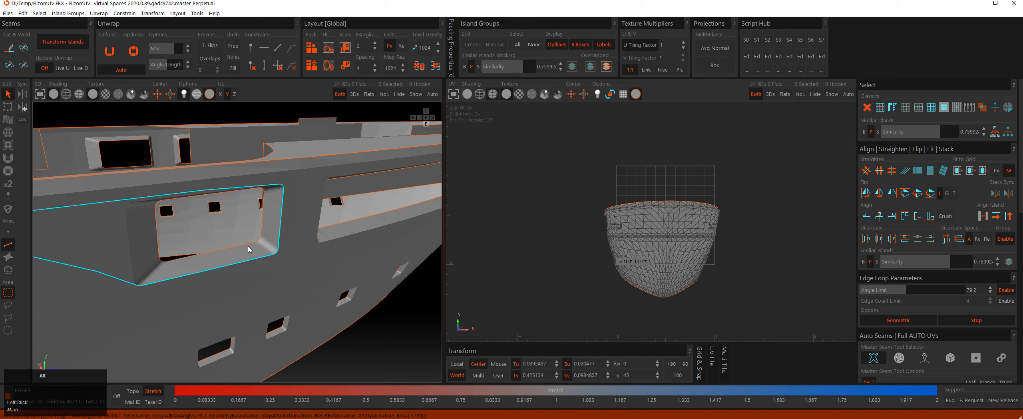
# Check the selected loop around the window opening and select the loop through its aft vertical edge instead.
pyautogui.keyDown('alt'); pyautogui.moveTo(136, 265); pyautogui.dragTo(251, 240, button='middle'); pyautogui.keyUp('alt')
pyautogui.moveTo(251, 240)
pyautogui.keyDown('alt'); pyautogui.mouseDown()
pyautogui.moveTo(235, 242)
pyautogui.moveTo(260, 231)
pyautogui.mouseUp(); pyautogui.keyUp('alt')
pyautogui.keyDown('alt'); pyautogui.moveTo(260, 231); pyautogui.dragTo(232, 229, button='middle'); pyautogui.keyUp('alt')
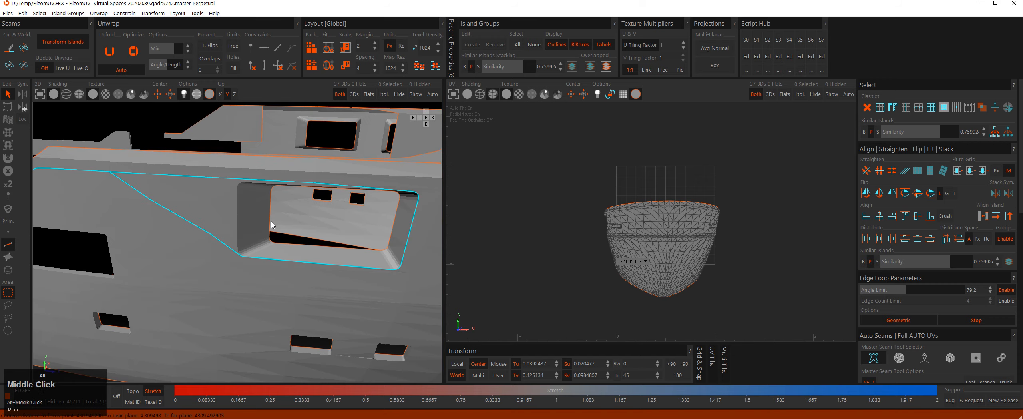
pyautogui.keyDown('alt'); pyautogui.moveTo(232, 229); pyautogui.dragTo(256, 243); pyautogui.keyUp('alt')
pyautogui.keyDown('alt'); pyautogui.moveTo(256, 244); pyautogui.dragTo(323, 253, button='right'); pyautogui.keyUp('alt')
pyautogui.keyDown('alt'); pyautogui.moveTo(323, 253); pyautogui.dragTo(286, 254, button='middle'); pyautogui.keyUp('alt')
pyautogui.keyDown('alt'); pyautogui.moveTo(287, 251); pyautogui.dragTo(304, 237); pyautogui.keyUp('alt')
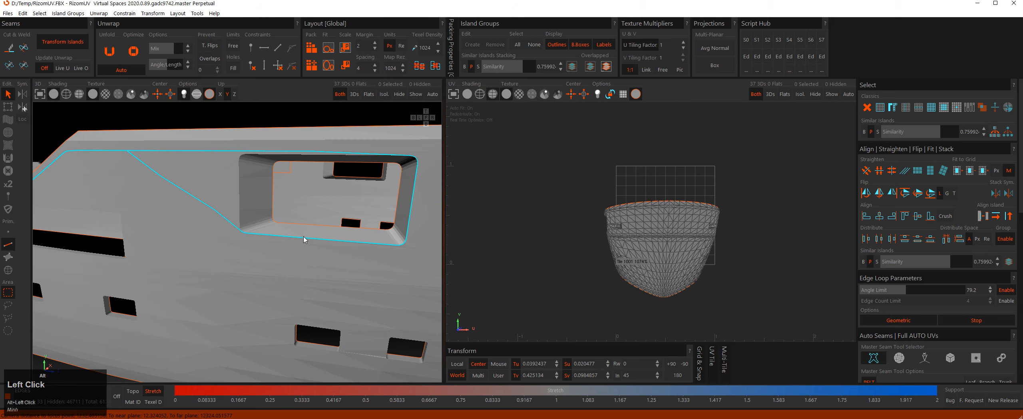
pyautogui.keyDown('alt'); pyautogui.moveTo(328, 228); pyautogui.dragTo(293, 219, button='middle'); pyautogui.keyUp('alt')
pyautogui.keyDown('alt'); pyautogui.moveTo(292, 219); pyautogui.dragTo(297, 194); pyautogui.keyUp('alt')
pyautogui.click(211, 189)
pyautogui.middleClick(243, 205)
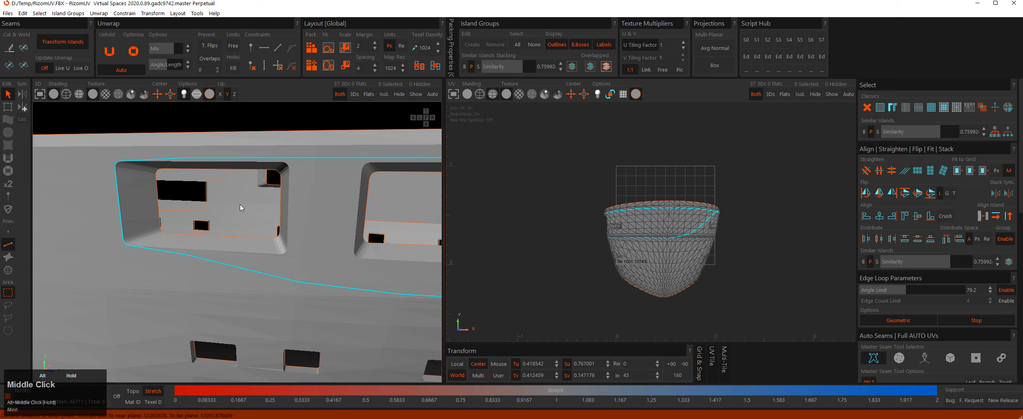
pyautogui.keyDown('alt'); pyautogui.moveTo(283, 221); pyautogui.dragTo(294, 222); pyautogui.keyUp('alt')
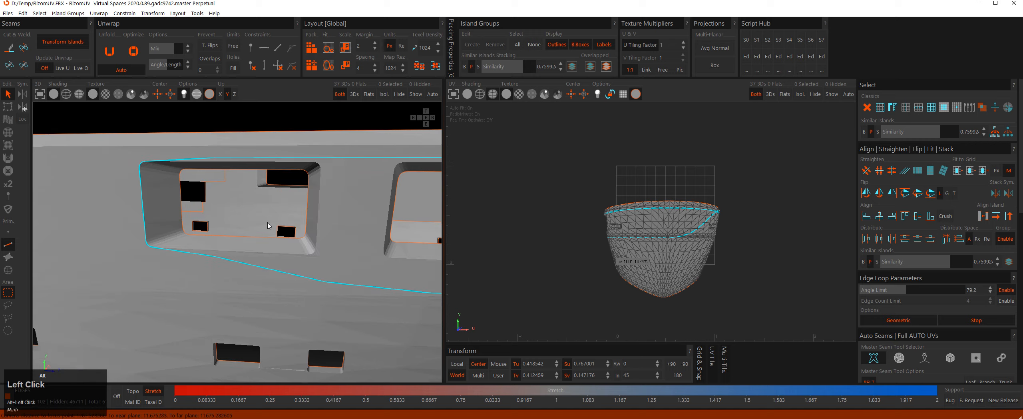
# Inspect the window's mesh in wireframe while reselecting the loop through its aft edge, and return to shaded display.
pyautogui.click(207, 250)
pyautogui.moveTo(199, 249)
pyautogui.keyDown('alt'); pyautogui.mouseDown()
pyautogui.moveTo(210, 257)
pyautogui.moveTo(201, 213)
pyautogui.mouseUp(); pyautogui.keyUp('alt')
pyautogui.click(78, 94)
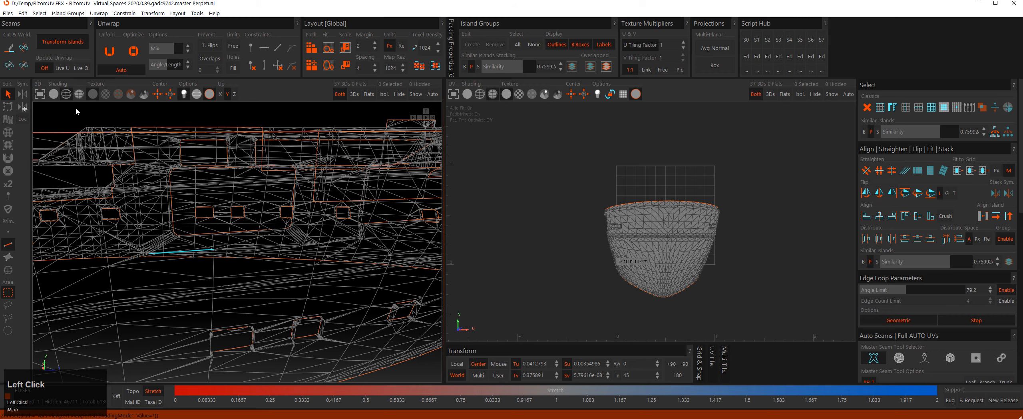
pyautogui.moveTo(75, 107)
pyautogui.keyDown('alt'); pyautogui.mouseDown()
pyautogui.moveTo(208, 237)
pyautogui.moveTo(146, 247)
pyautogui.moveTo(168, 254)
pyautogui.moveTo(142, 222)
pyautogui.moveTo(154, 236)
pyautogui.mouseUp(); pyautogui.keyUp('alt')
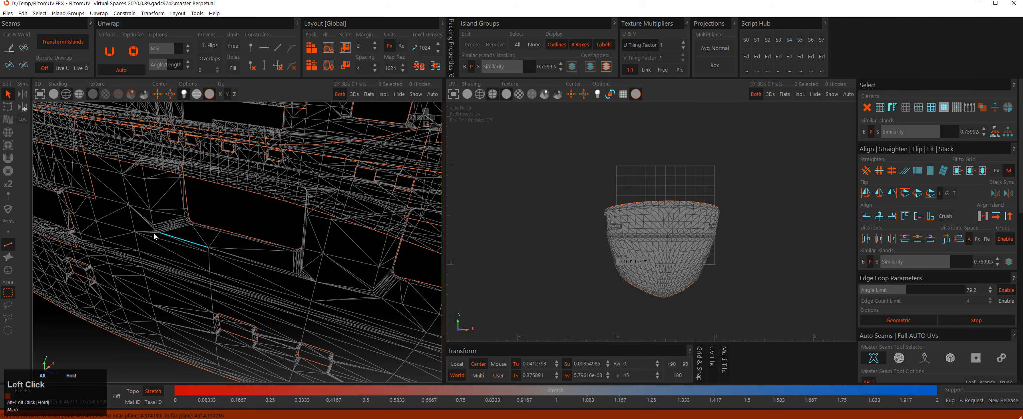
pyautogui.click(148, 196)
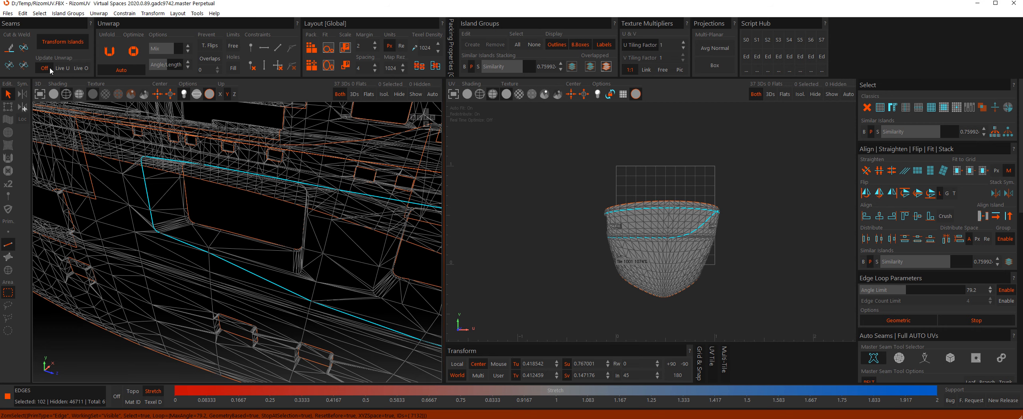
pyautogui.keyDown('alt'); pyautogui.moveTo(134, 165); pyautogui.dragTo(100, 132); pyautogui.keyUp('alt')
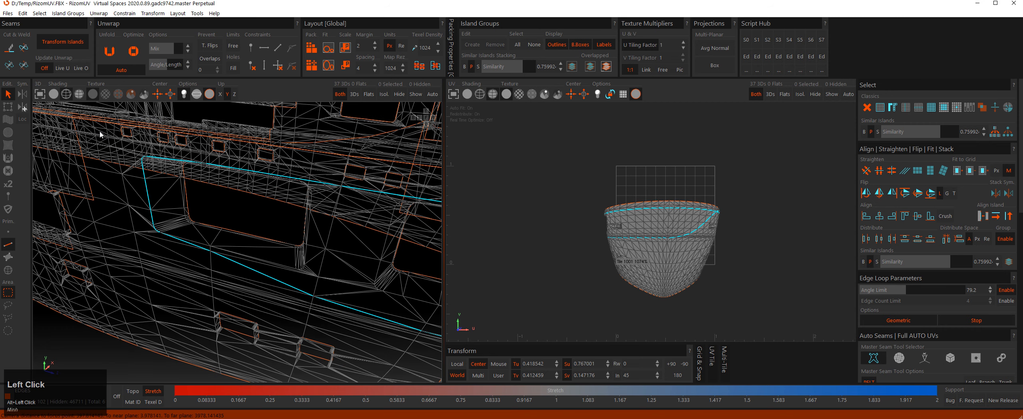
pyautogui.click(66, 95)
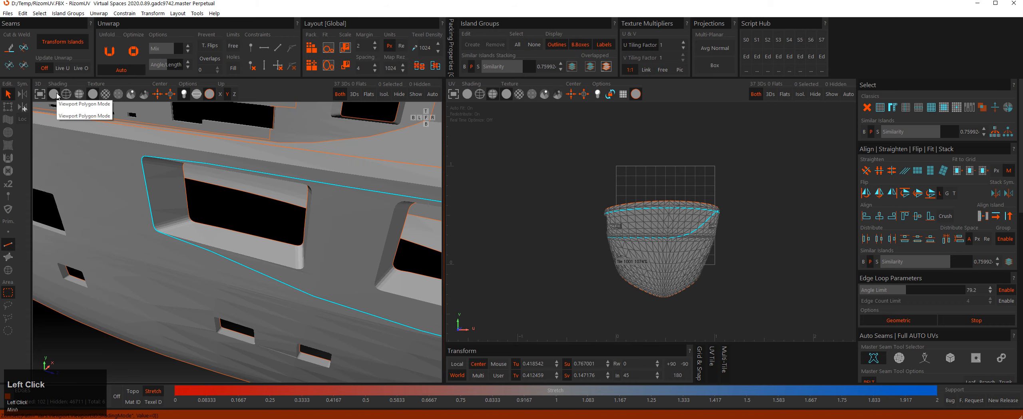
# Lower the edge loop angle limit to 54 and try loop selections from the window's aft and bottom edges.
pyautogui.moveTo(158, 210)
pyautogui.keyDown('alt'); pyautogui.mouseDown()
pyautogui.moveTo(170, 209)
pyautogui.moveTo(150, 206)
pyautogui.mouseUp(); pyautogui.keyUp('alt')
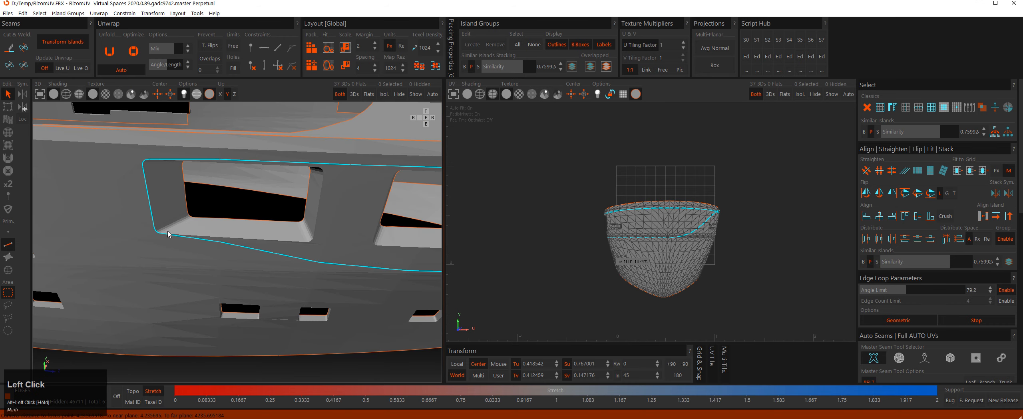
pyautogui.click(150, 205)
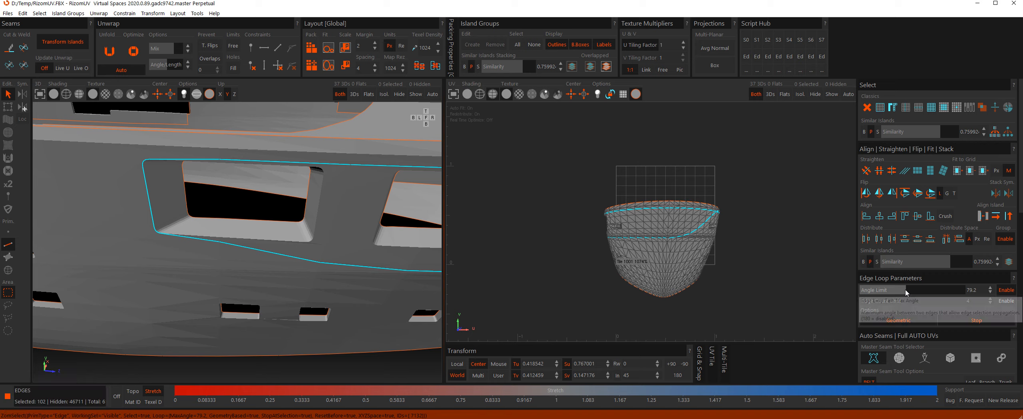
pyautogui.moveTo(901, 294); pyautogui.dragTo(893, 293)
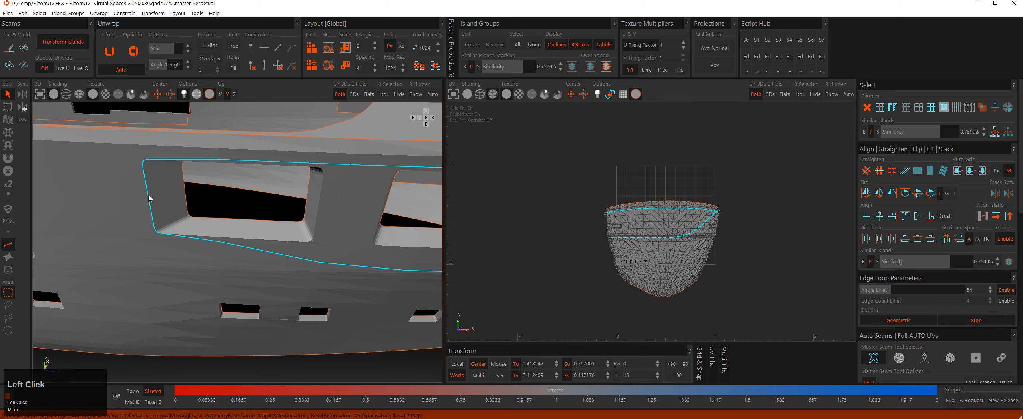
pyautogui.click(244, 240)
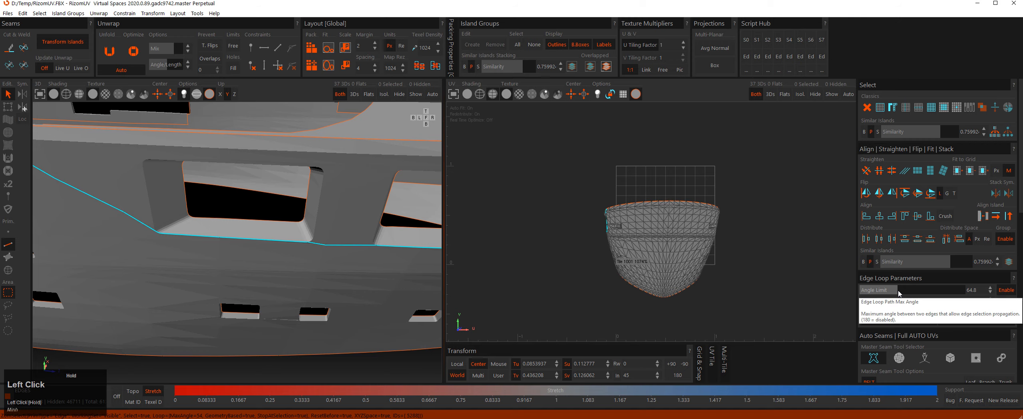
# Set the edge loop angle limit to 63 and select the outer edge loop around the large side window again.
pyautogui.moveTo(901, 290); pyautogui.dragTo(904, 290)
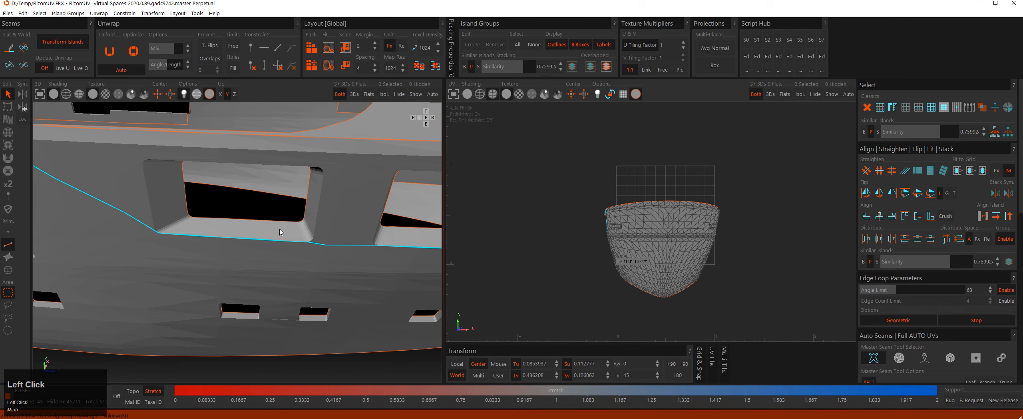
pyautogui.keyDown('alt'); pyautogui.moveTo(224, 226); pyautogui.dragTo(237, 224); pyautogui.keyUp('alt')
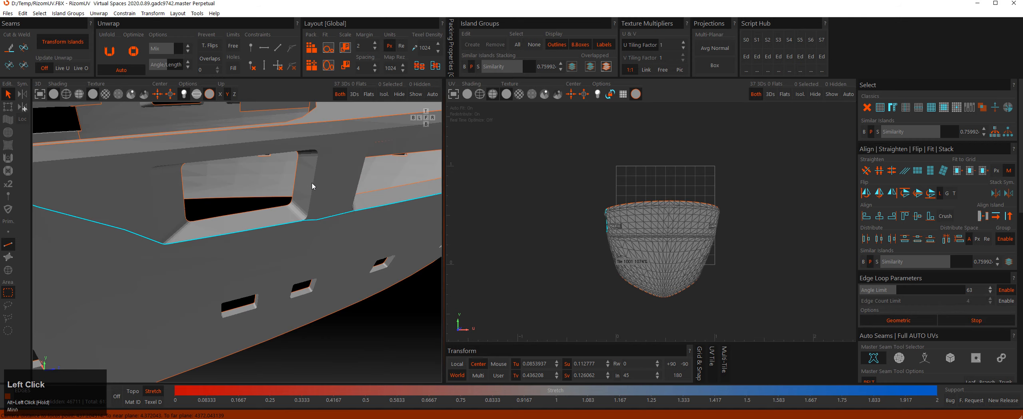
pyautogui.keyDown('alt'); pyautogui.moveTo(265, 195); pyautogui.dragTo(135, 176); pyautogui.keyUp('alt')
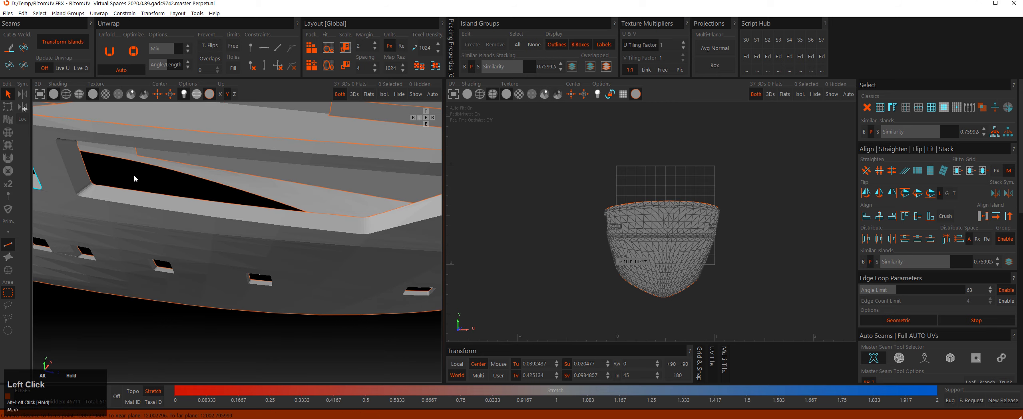
pyautogui.keyDown('alt'); pyautogui.moveTo(134, 176); pyautogui.dragTo(310, 211, button='middle'); pyautogui.keyUp('alt')
pyautogui.moveTo(310, 212)
pyautogui.keyDown('alt'); pyautogui.mouseDown()
pyautogui.moveTo(313, 219)
pyautogui.moveTo(296, 214)
pyautogui.mouseUp(); pyautogui.keyUp('alt')
pyautogui.keyDown('alt'); pyautogui.moveTo(296, 214); pyautogui.dragTo(272, 208, button='middle'); pyautogui.keyUp('alt')
pyautogui.keyDown('alt'); pyautogui.moveTo(273, 208); pyautogui.dragTo(257, 207); pyautogui.keyUp('alt')
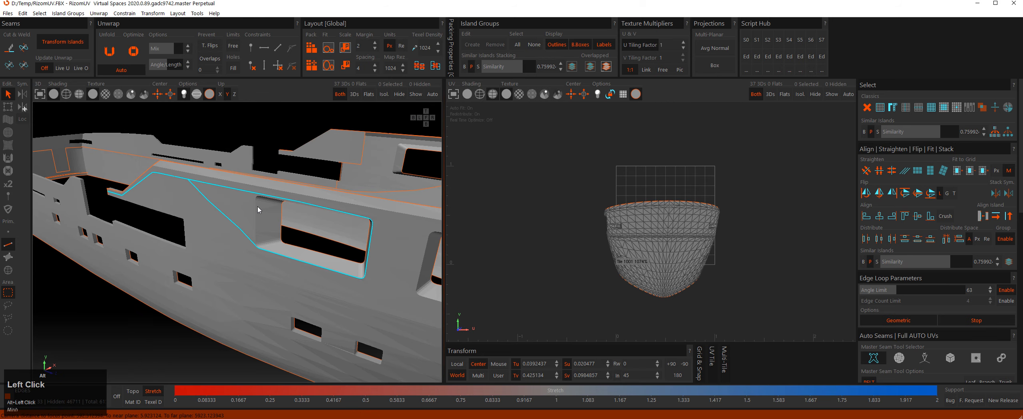
# Deselect the stray edges running aft of the window opening and the edges along its top.
pyautogui.keyDown('alt'); pyautogui.moveTo(258, 207); pyautogui.dragTo(247, 198, button='middle'); pyautogui.keyUp('alt')
pyautogui.keyDown('alt'); pyautogui.moveTo(246, 198); pyautogui.dragTo(312, 208, button='right'); pyautogui.keyUp('alt')
pyautogui.keyDown('alt'); pyautogui.moveTo(312, 208); pyautogui.dragTo(250, 219, button='middle'); pyautogui.keyUp('alt')
pyautogui.keyDown('alt'); pyautogui.moveTo(249, 220); pyautogui.dragTo(237, 219); pyautogui.keyUp('alt')
pyautogui.keyDown('alt'); pyautogui.moveTo(237, 219); pyautogui.dragTo(185, 219, button='right'); pyautogui.keyUp('alt')
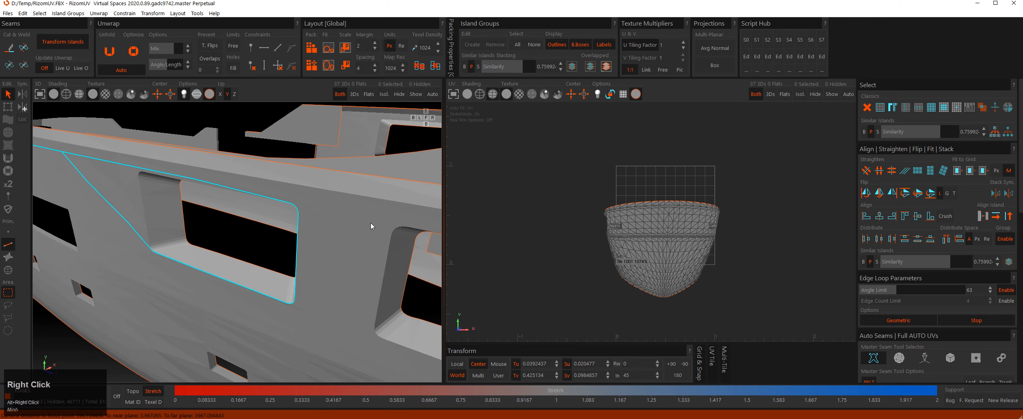
pyautogui.keyDown('alt'); pyautogui.moveTo(170, 204); pyautogui.dragTo(205, 210, button='middle'); pyautogui.keyUp('alt')
pyautogui.keyDown('alt'); pyautogui.moveTo(100, 192); pyautogui.dragTo(157, 196, button='middle'); pyautogui.keyUp('alt')
pyautogui.keyDown('alt'); pyautogui.moveTo(188, 196); pyautogui.dragTo(147, 191, button='right'); pyautogui.keyUp('alt')
pyautogui.keyDown('ctrl'); pyautogui.moveTo(50, 137); pyautogui.dragTo(142, 224); pyautogui.keyUp('ctrl')
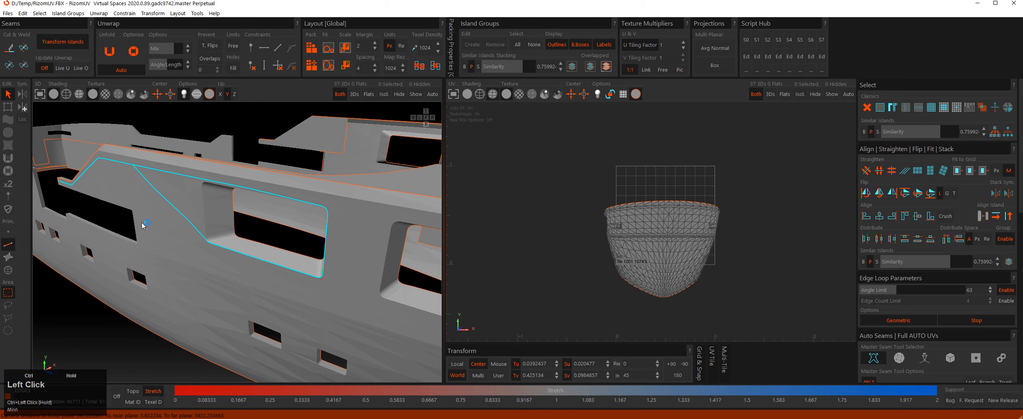
pyautogui.keyDown('ctrl'); pyautogui.moveTo(114, 144); pyautogui.dragTo(202, 246); pyautogui.keyUp('ctrl')
pyautogui.keyDown('ctrl'); pyautogui.moveTo(218, 181); pyautogui.dragTo(304, 211); pyautogui.keyUp('ctrl')
# Add the window opening's top edge back to the edge selection.
pyautogui.keyDown('alt'); pyautogui.moveTo(312, 206); pyautogui.dragTo(310, 213, button='right'); pyautogui.keyUp('alt')
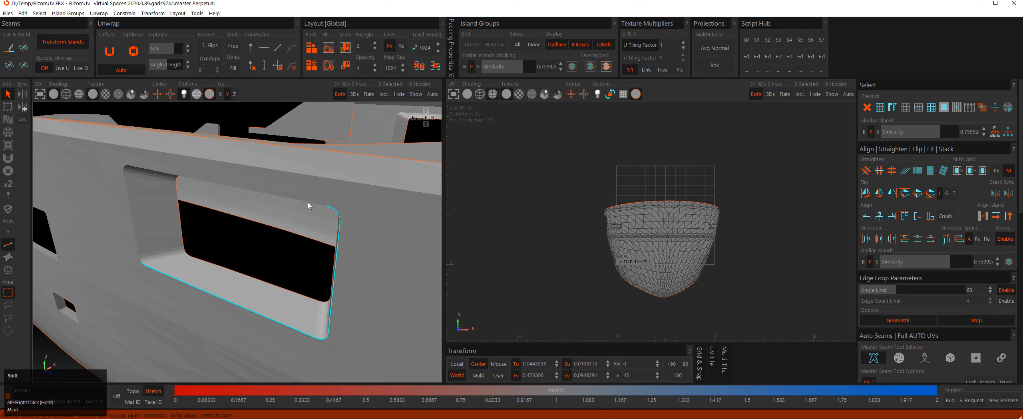
pyautogui.keyDown('alt'); pyautogui.moveTo(308, 206); pyautogui.dragTo(185, 219); pyautogui.keyUp('alt')
pyautogui.keyDown('shift'); pyautogui.click(172, 205); pyautogui.keyUp('shift')
pyautogui.keyDown('shift'); pyautogui.doubleClick(169, 204); pyautogui.keyUp('shift')
# Deselect the stray edges running aft of the large side window and add the missing side edges to close its outer loop.
pyautogui.keyDown('alt'); pyautogui.moveTo(60, 233); pyautogui.dragTo(255, 206, button='middle'); pyautogui.keyUp('alt')
pyautogui.scroll(-3, 255, 205)
pyautogui.keyDown('ctrl'); pyautogui.moveTo(61, 157); pyautogui.dragTo(200, 207); pyautogui.keyUp('ctrl')
pyautogui.keyDown('ctrl'); pyautogui.moveTo(155, 164); pyautogui.dragTo(279, 190); pyautogui.keyUp('ctrl')
pyautogui.keyDown('shift'); pyautogui.click(279, 190); pyautogui.keyUp('shift')
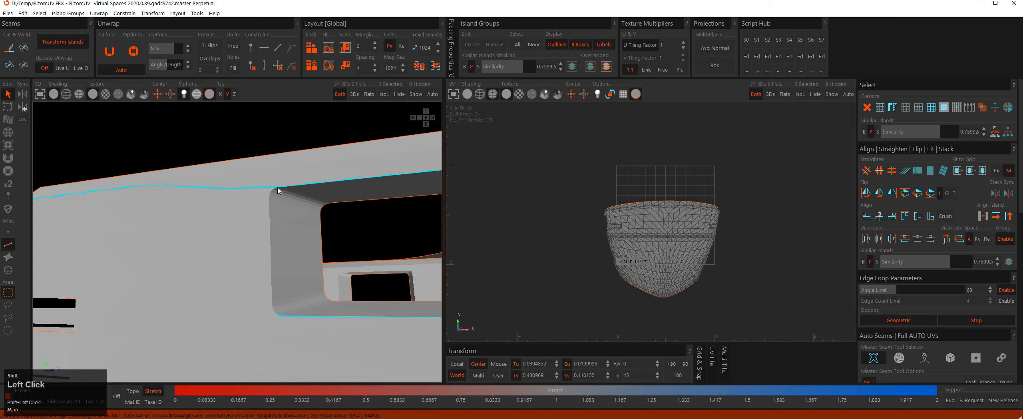
pyautogui.click(261, 196)
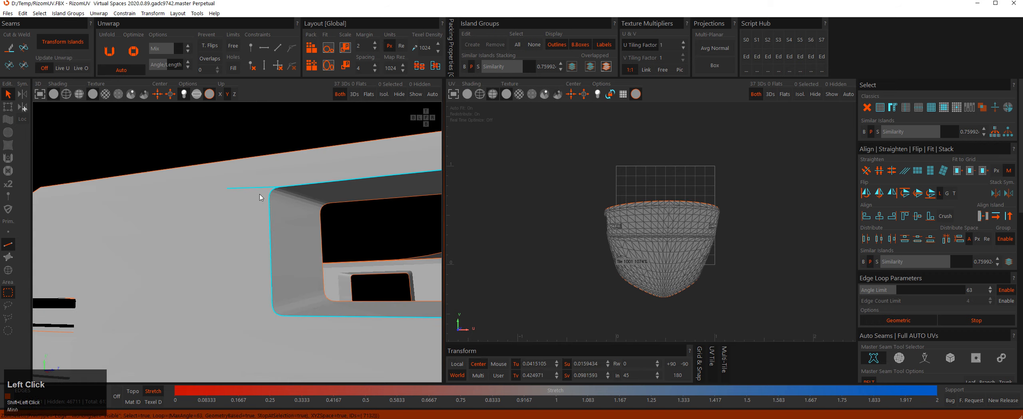
pyautogui.keyDown('alt'); pyautogui.moveTo(251, 176); pyautogui.dragTo(258, 216, button='right'); pyautogui.keyUp('alt')
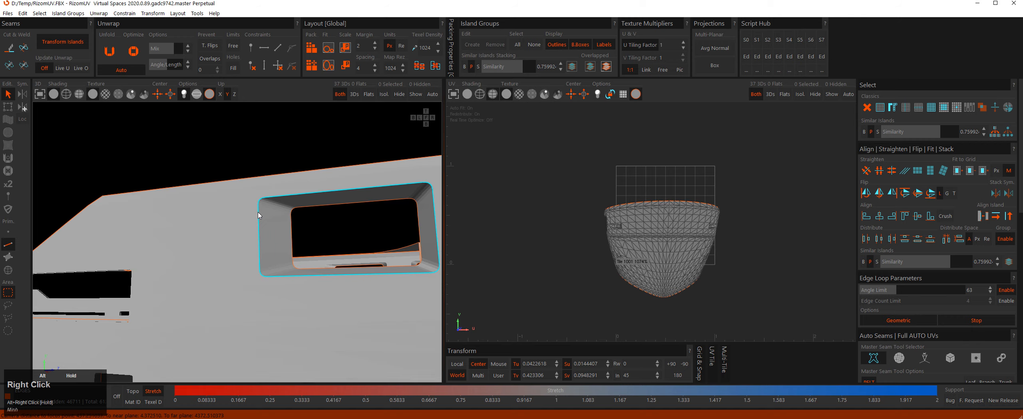
pyautogui.keyDown('alt'); pyautogui.moveTo(258, 216); pyautogui.dragTo(294, 240); pyautogui.keyUp('alt')
pyautogui.keyDown('alt'); pyautogui.moveTo(294, 239); pyautogui.dragTo(277, 222, button='middle'); pyautogui.keyUp('alt')
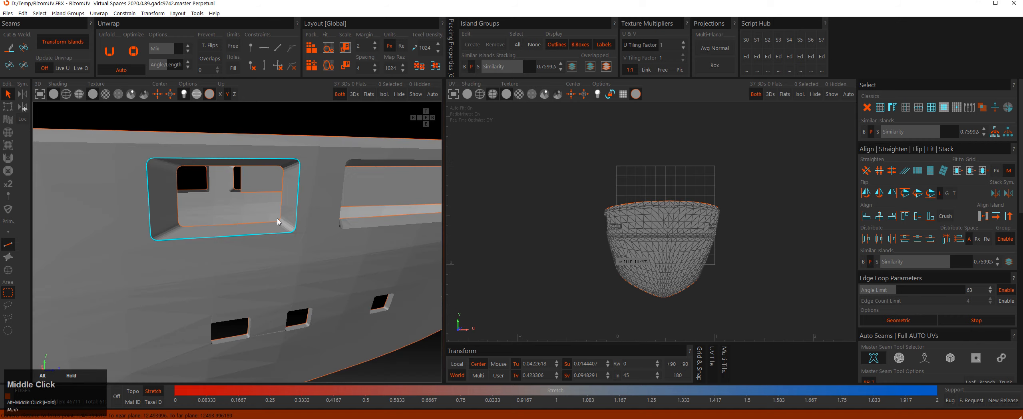
pyautogui.keyDown('alt'); pyautogui.moveTo(278, 222); pyautogui.dragTo(317, 231, button='right'); pyautogui.keyUp('alt')
pyautogui.keyDown('alt'); pyautogui.moveTo(318, 231); pyautogui.dragTo(300, 244, button='middle'); pyautogui.keyUp('alt')
pyautogui.keyDown('alt'); pyautogui.moveTo(299, 244); pyautogui.dragTo(276, 251); pyautogui.keyUp('alt')
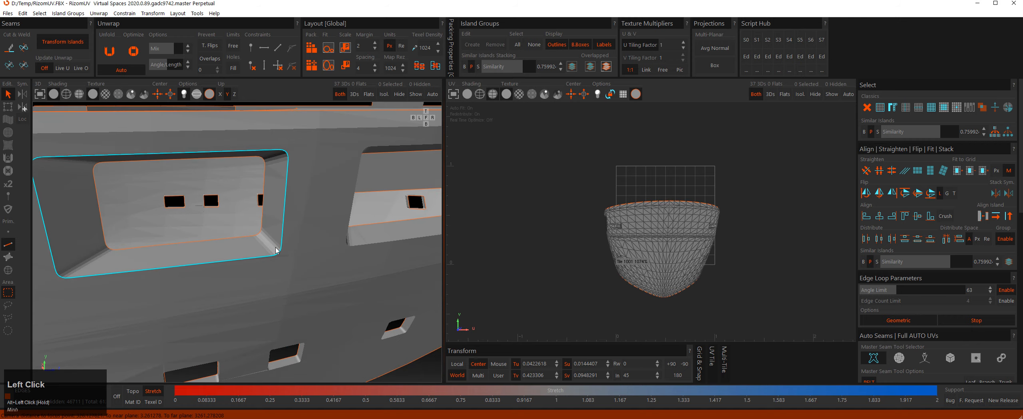
# Select the lower outer edge of the long forward side window and extend it forward around the corner.
pyautogui.doubleClick(360, 244)
pyautogui.scroll(-4, 361, 244)
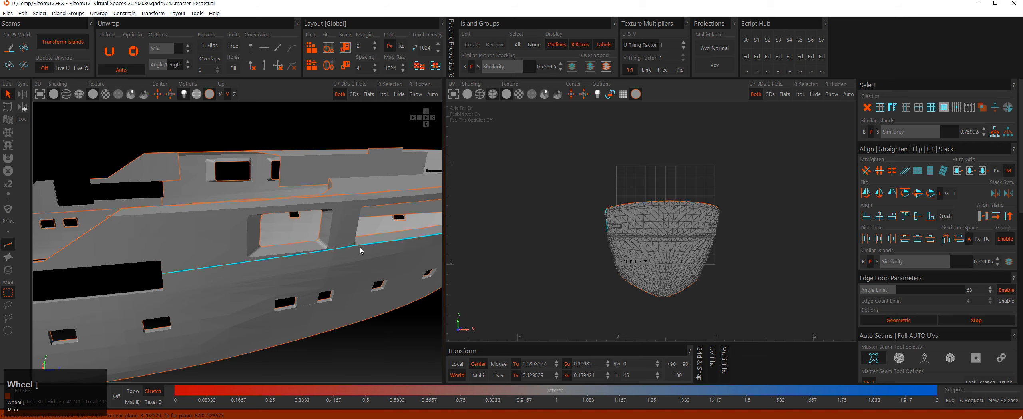
pyautogui.keyDown('alt'); pyautogui.moveTo(361, 245); pyautogui.dragTo(300, 249, button='middle'); pyautogui.keyUp('alt')
pyautogui.click(296, 241)
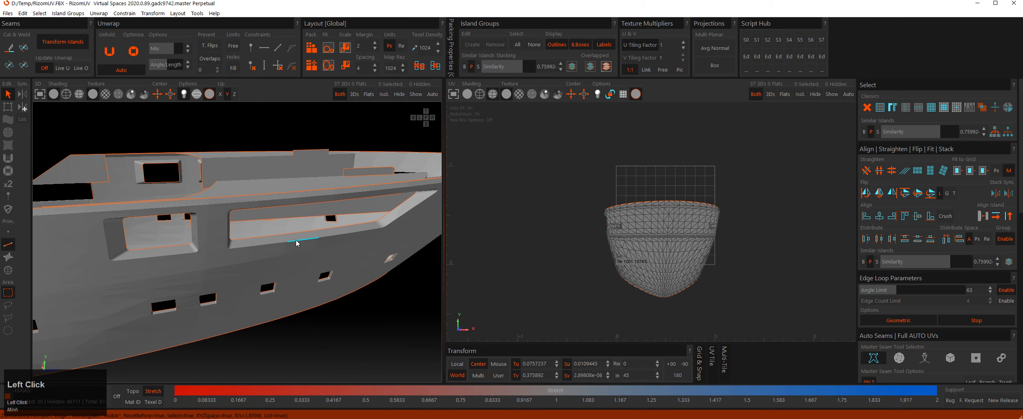
pyautogui.scroll(2, 283, 245)
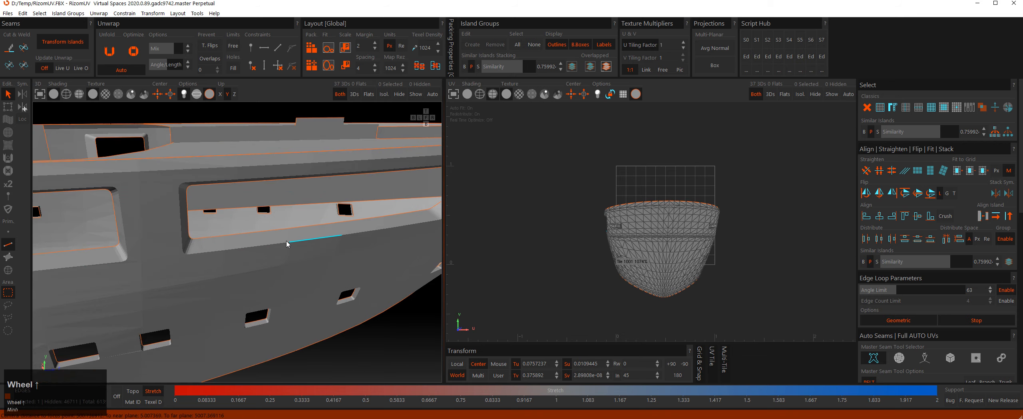
pyautogui.keyDown('shift'); pyautogui.click(282, 243); pyautogui.keyUp('shift')
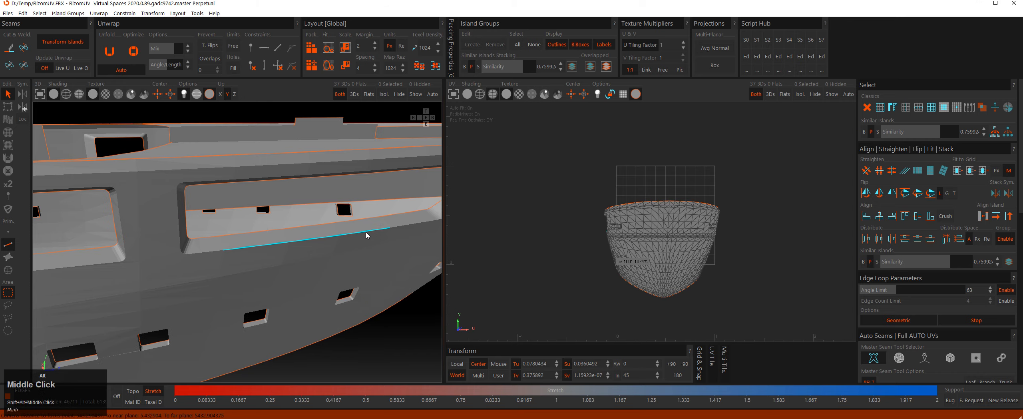
pyautogui.keyDown('alt'); pyautogui.moveTo(365, 238); pyautogui.dragTo(320, 235); pyautogui.keyUp('alt')
pyautogui.keyDown('shift'); pyautogui.click(332, 240); pyautogui.keyUp('shift')
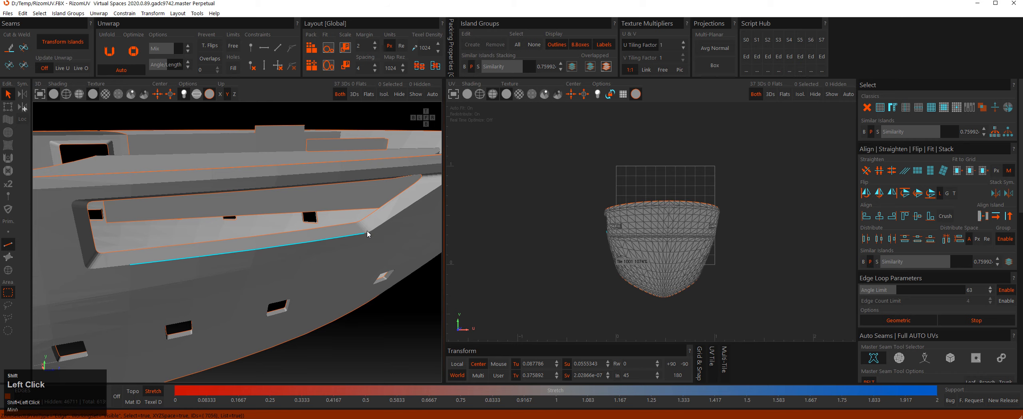
pyautogui.scroll(3, 366, 231)
pyautogui.keyDown('shift'); pyautogui.click(347, 233); pyautogui.keyUp('shift')
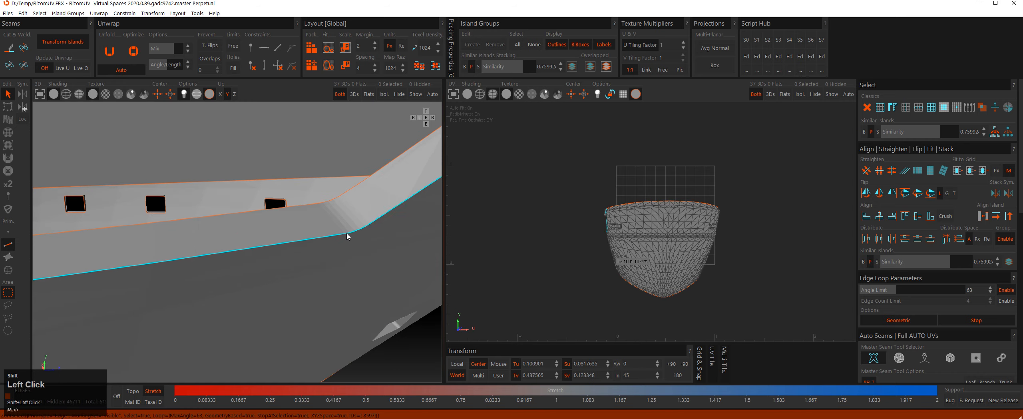
# Remove the extra edges forward of the long side window from the edge selection.
pyautogui.scroll(-6, 347, 233)
pyautogui.keyDown('alt'); pyautogui.moveTo(353, 233); pyautogui.dragTo(347, 207); pyautogui.keyUp('alt')
pyautogui.keyDown('ctrl'); pyautogui.moveTo(384, 182); pyautogui.dragTo(342, 201); pyautogui.keyUp('ctrl')
pyautogui.keyDown('alt'); pyautogui.moveTo(342, 201); pyautogui.dragTo(335, 241, button='right'); pyautogui.keyUp('alt')
pyautogui.keyDown('alt'); pyautogui.moveTo(335, 240); pyautogui.dragTo(352, 212); pyautogui.keyUp('alt')
pyautogui.keyDown('alt'); pyautogui.moveTo(353, 215); pyautogui.dragTo(276, 236, button='middle'); pyautogui.keyUp('alt')
pyautogui.keyDown('alt'); pyautogui.moveTo(276, 235); pyautogui.dragTo(306, 217); pyautogui.keyUp('alt')
# Try area and loop selections on the hull edges just forward of the long side window.
pyautogui.moveTo(281, 194)
pyautogui.mouseDown()
pyautogui.moveTo(293, 220)
pyautogui.moveTo(192, 240)
pyautogui.moveTo(139, 237)
pyautogui.moveTo(349, 234)
pyautogui.moveTo(322, 236)
pyautogui.moveTo(338, 218)
pyautogui.mouseUp()
pyautogui.keyDown('alt'); pyautogui.moveTo(338, 218); pyautogui.dragTo(235, 221, button='middle'); pyautogui.keyUp('alt')
pyautogui.keyDown('alt'); pyautogui.moveTo(236, 223); pyautogui.dragTo(262, 231); pyautogui.keyUp('alt')
pyautogui.click(257, 224)
pyautogui.doubleClick(361, 226)
pyautogui.keyDown('alt'); pyautogui.moveTo(361, 225); pyautogui.dragTo(349, 215); pyautogui.keyUp('alt')
pyautogui.moveTo(343, 188); pyautogui.dragTo(385, 201)
# Set the selection's ray casting mode to Disabled and check the edges selected on both sides of the bow.
pyautogui.click(25, 15)
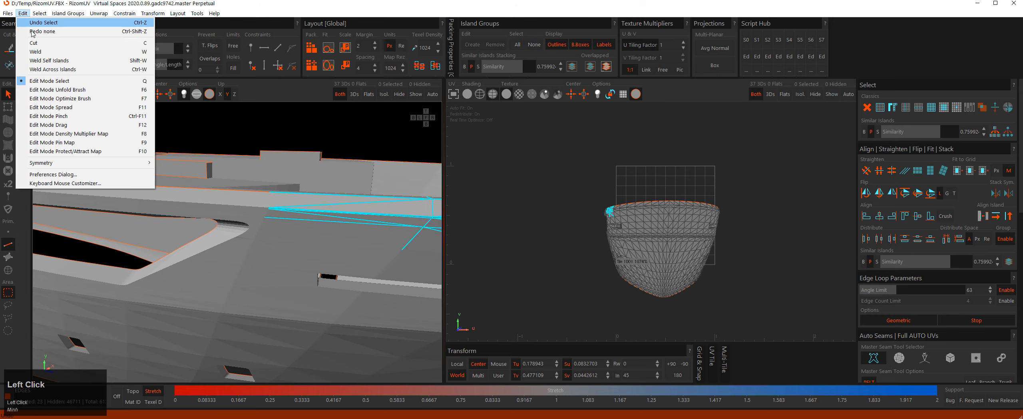
pyautogui.moveTo(40, 14)
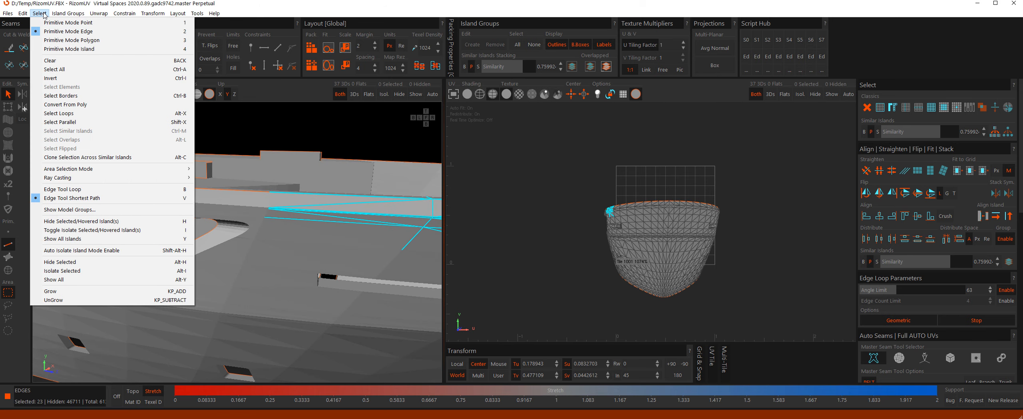
pyautogui.moveTo(28, 16)
pyautogui.moveTo(112, 178)
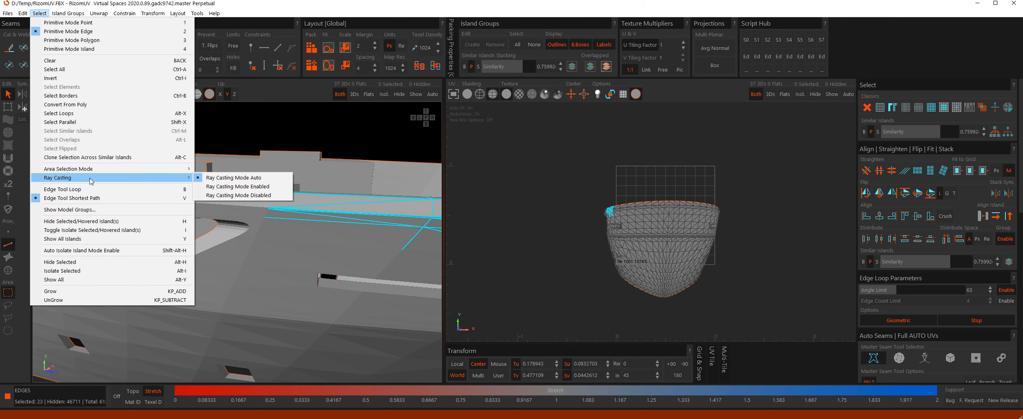
pyautogui.click(223, 197)
pyautogui.keyDown('alt'); pyautogui.moveTo(328, 188); pyautogui.dragTo(308, 186, button='middle'); pyautogui.keyUp('alt')
pyautogui.keyDown('alt'); pyautogui.moveTo(308, 187); pyautogui.dragTo(224, 148); pyautogui.keyUp('alt')
pyautogui.keyDown('alt'); pyautogui.moveTo(224, 148); pyautogui.dragTo(245, 173, button='middle'); pyautogui.keyUp('alt')
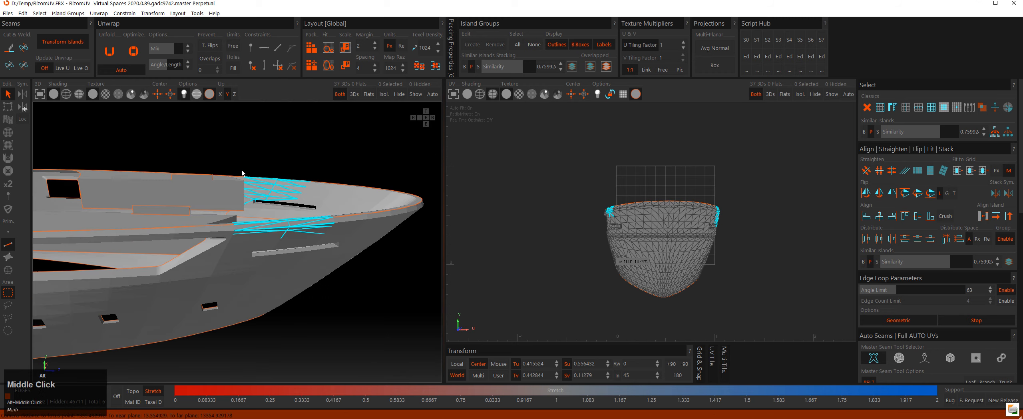
pyautogui.keyDown('alt'); pyautogui.moveTo(245, 173); pyautogui.dragTo(59, 35); pyautogui.keyUp('alt')
# Set the ray casting mode to Enabled and reset the edge selection near the bow.
pyautogui.click(40, 13)
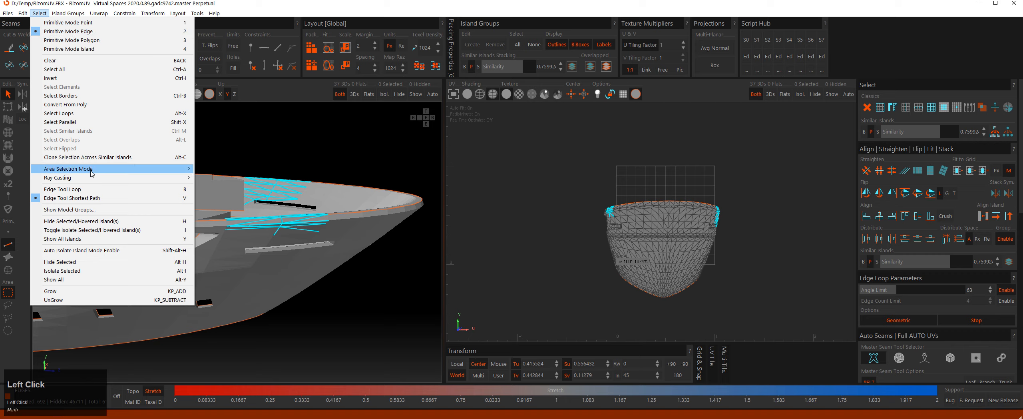
pyautogui.moveTo(92, 177)
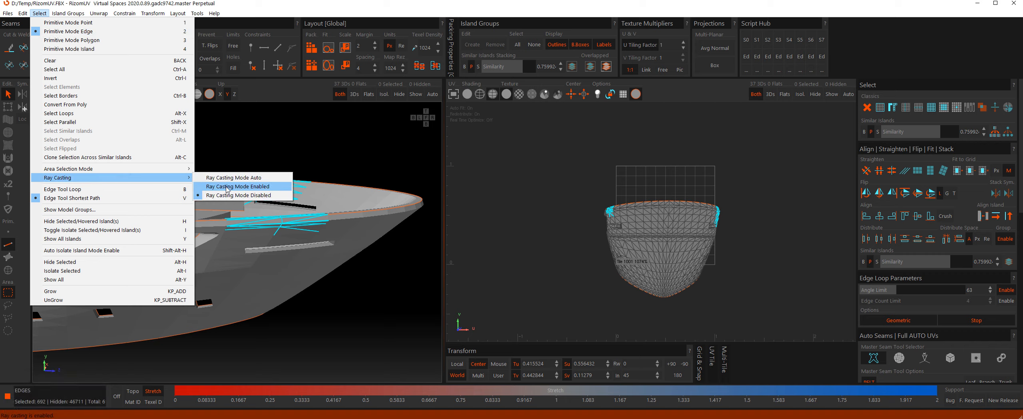
pyautogui.click(227, 186)
pyautogui.click(272, 196)
# Try selecting an edge below the long forward side window, and clear the selection.
pyautogui.keyDown('alt'); pyautogui.moveTo(272, 196); pyautogui.dragTo(276, 168); pyautogui.keyUp('alt')
pyautogui.keyDown('alt'); pyautogui.moveTo(276, 168); pyautogui.dragTo(274, 181, button='right'); pyautogui.keyUp('alt')
pyautogui.keyDown('alt'); pyautogui.moveTo(274, 182); pyautogui.dragTo(219, 159); pyautogui.keyUp('alt')
pyautogui.keyDown('alt'); pyautogui.moveTo(219, 159); pyautogui.dragTo(230, 167, button='middle'); pyautogui.keyUp('alt')
pyautogui.keyDown('alt'); pyautogui.moveTo(229, 167); pyautogui.dragTo(236, 188, button='right'); pyautogui.keyUp('alt')
pyautogui.moveTo(236, 188)
pyautogui.keyDown('alt'); pyautogui.mouseDown()
pyautogui.moveTo(250, 195)
pyautogui.moveTo(224, 200)
pyautogui.mouseUp(); pyautogui.keyUp('alt')
pyautogui.keyDown('alt'); pyautogui.moveTo(224, 200); pyautogui.dragTo(294, 208, button='middle'); pyautogui.keyUp('alt')
pyautogui.keyDown('alt'); pyautogui.moveTo(294, 209); pyautogui.dragTo(286, 236); pyautogui.keyUp('alt')
pyautogui.click(286, 235)
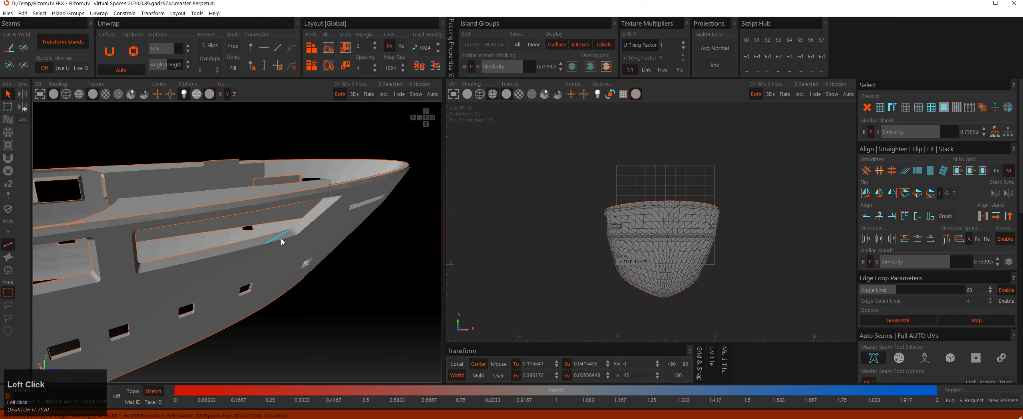
pyautogui.click(281, 241)
pyautogui.scroll(-3, 282, 241)
pyautogui.keyDown('alt'); pyautogui.moveTo(280, 240); pyautogui.dragTo(340, 236, button='middle'); pyautogui.keyUp('alt')
pyautogui.keyDown('alt'); pyautogui.moveTo(340, 237); pyautogui.dragTo(348, 289); pyautogui.keyUp('alt')
pyautogui.click(348, 287)
# Examine the existing seams along the hull's inner and outer sides with no edges selected.
pyautogui.keyDown('alt'); pyautogui.moveTo(299, 251); pyautogui.dragTo(301, 229, button='right'); pyautogui.keyUp('alt')
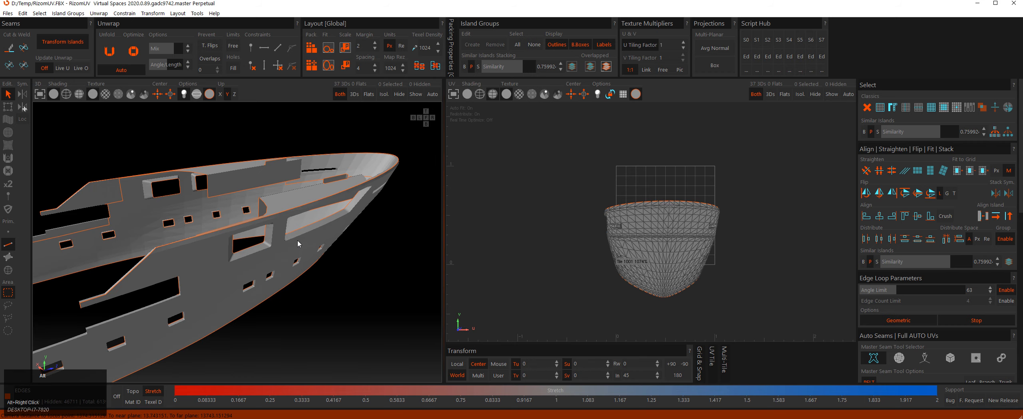
pyautogui.keyDown('alt'); pyautogui.moveTo(298, 241); pyautogui.dragTo(271, 233); pyautogui.keyUp('alt')
pyautogui.keyDown('alt'); pyautogui.moveTo(271, 233); pyautogui.dragTo(295, 207, button='middle'); pyautogui.keyUp('alt')
pyautogui.keyDown('alt'); pyautogui.moveTo(295, 207); pyautogui.dragTo(286, 241); pyautogui.keyUp('alt')
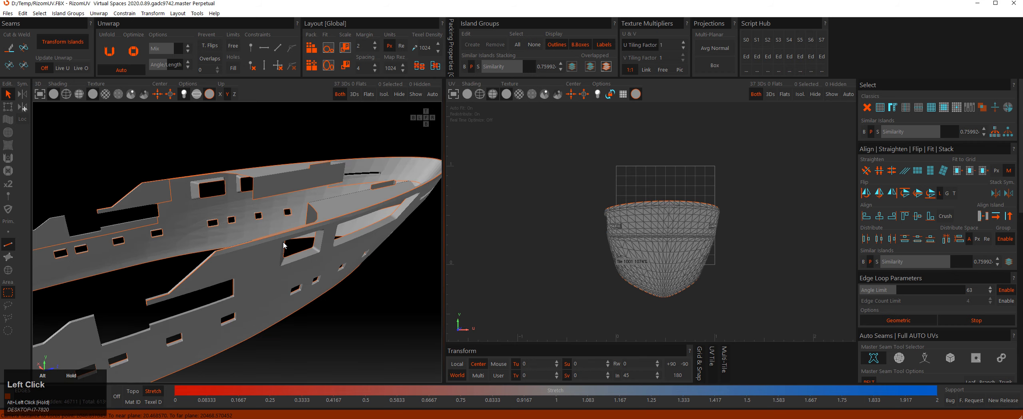
pyautogui.keyDown('alt'); pyautogui.moveTo(286, 242); pyautogui.dragTo(306, 228, button='right'); pyautogui.keyUp('alt')
pyautogui.keyDown('alt'); pyautogui.moveTo(306, 227); pyautogui.dragTo(296, 230); pyautogui.keyUp('alt')
pyautogui.keyDown('alt'); pyautogui.moveTo(295, 230); pyautogui.dragTo(284, 233, button='middle'); pyautogui.keyUp('alt')
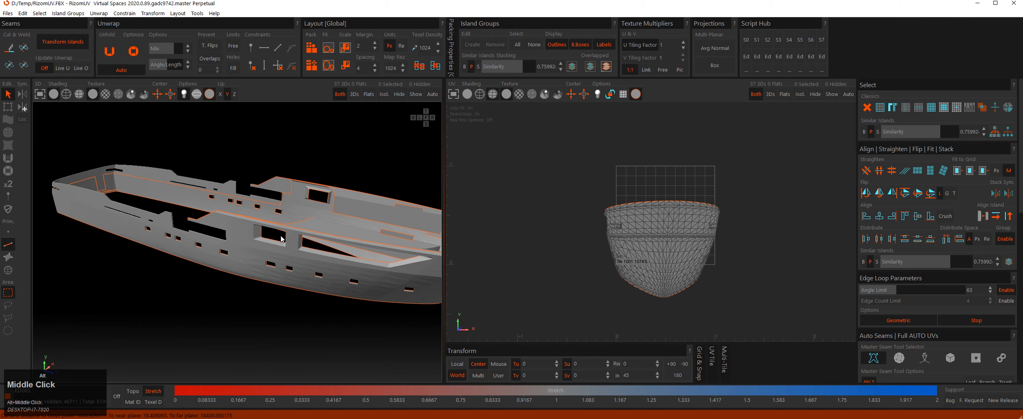
pyautogui.keyDown('alt'); pyautogui.moveTo(284, 232); pyautogui.dragTo(273, 235); pyautogui.keyUp('alt')
pyautogui.keyDown('alt'); pyautogui.moveTo(274, 236); pyautogui.dragTo(248, 231, button='middle'); pyautogui.keyUp('alt')
pyautogui.keyDown('alt'); pyautogui.moveTo(248, 231); pyautogui.dragTo(293, 227); pyautogui.keyUp('alt')
pyautogui.click(202, 323)
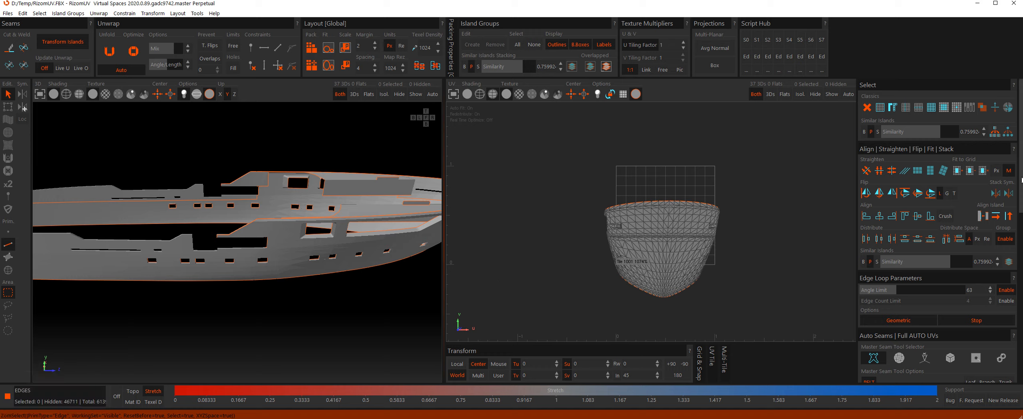
# Bring the Auto Seams options into view and widen the 3D view to show the whole hull.
pyautogui.moveTo(1022, 167); pyautogui.dragTo(1022, 272)
pyautogui.click(889, 98)
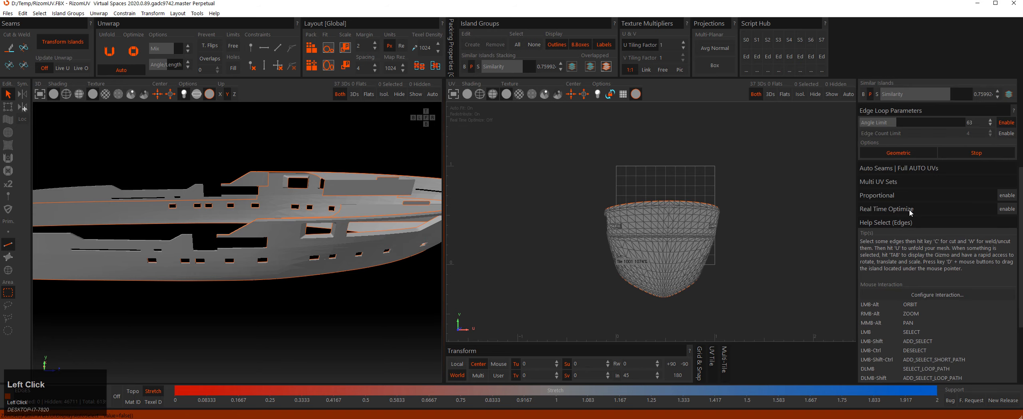
pyautogui.click(901, 168)
pyautogui.scroll(1, 900, 168)
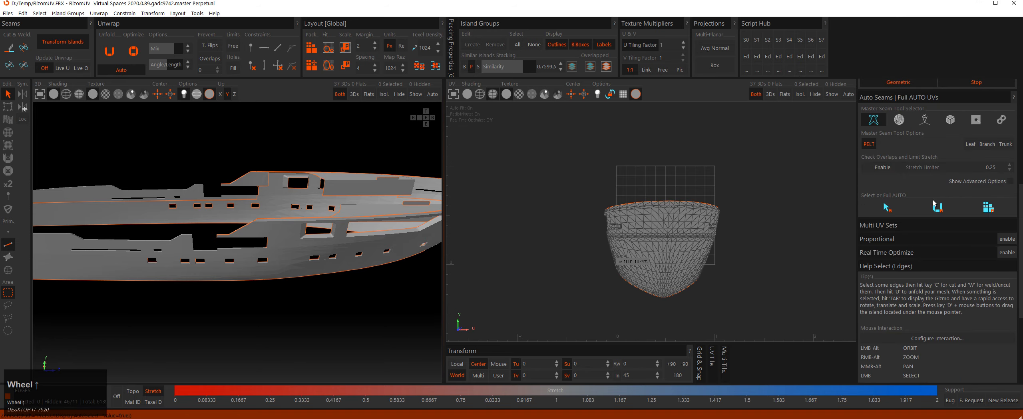
pyautogui.moveTo(1021, 205); pyautogui.dragTo(1021, 174)
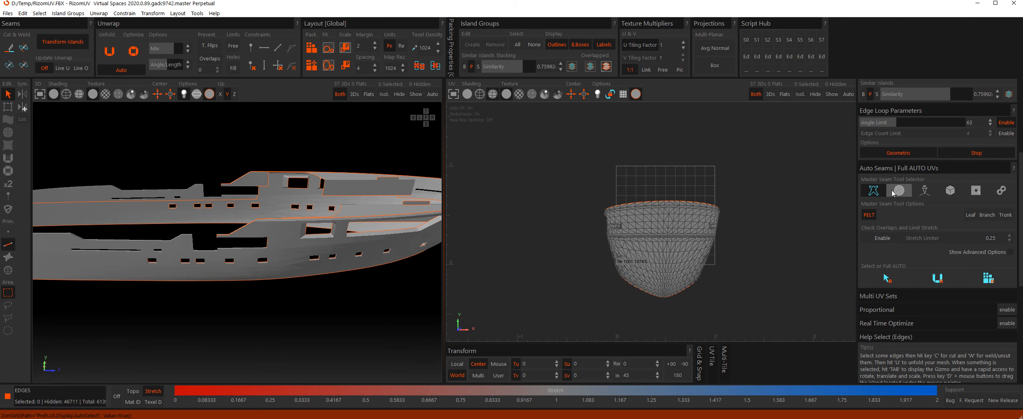
pyautogui.keyDown('alt'); pyautogui.moveTo(311, 199); pyautogui.dragTo(307, 203, button='right'); pyautogui.keyUp('alt')
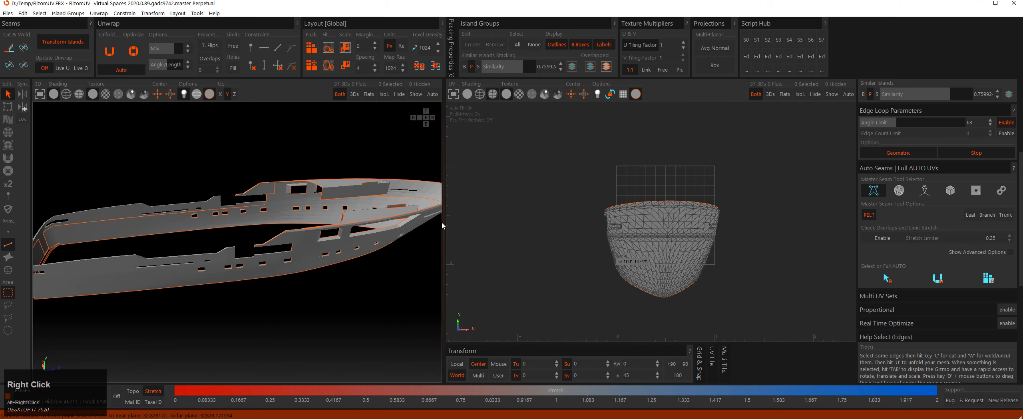
pyautogui.moveTo(443, 223); pyautogui.dragTo(385, 216)
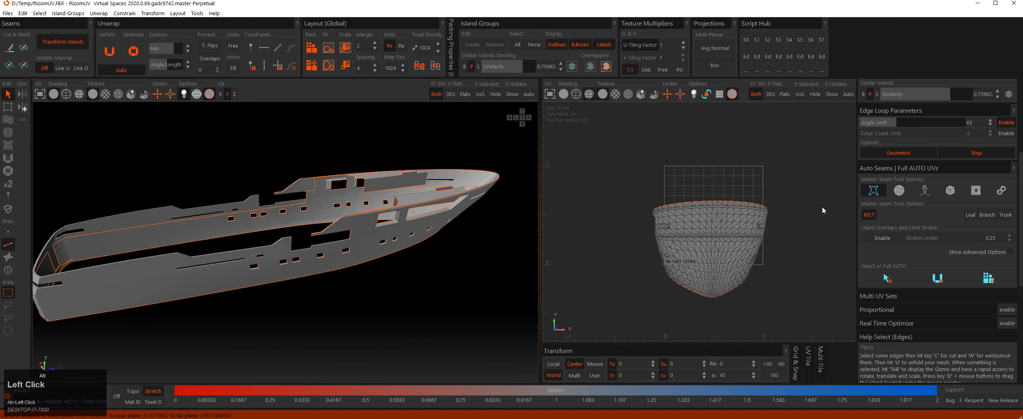
# Choose Pelt as the master seam tool and run the automatic seam selection on the hull without the stretch limit.
pyautogui.click(870, 192)
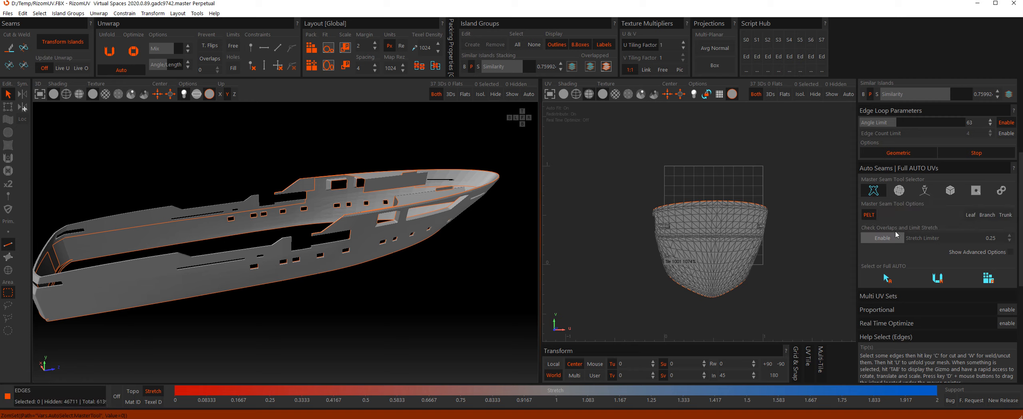
pyautogui.click(887, 279)
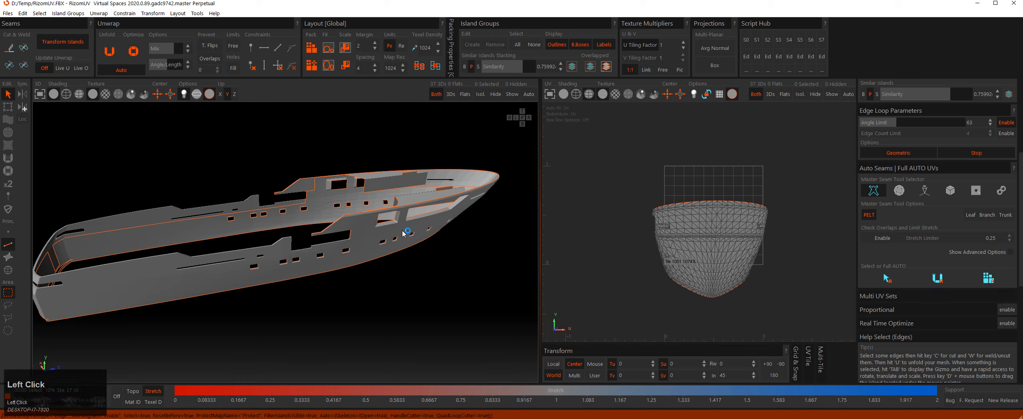
pyautogui.keyDown('alt'); pyautogui.moveTo(416, 237); pyautogui.dragTo(388, 234, button='right'); pyautogui.keyUp('alt')
pyautogui.keyDown('alt'); pyautogui.moveTo(388, 233); pyautogui.dragTo(401, 222); pyautogui.keyUp('alt')
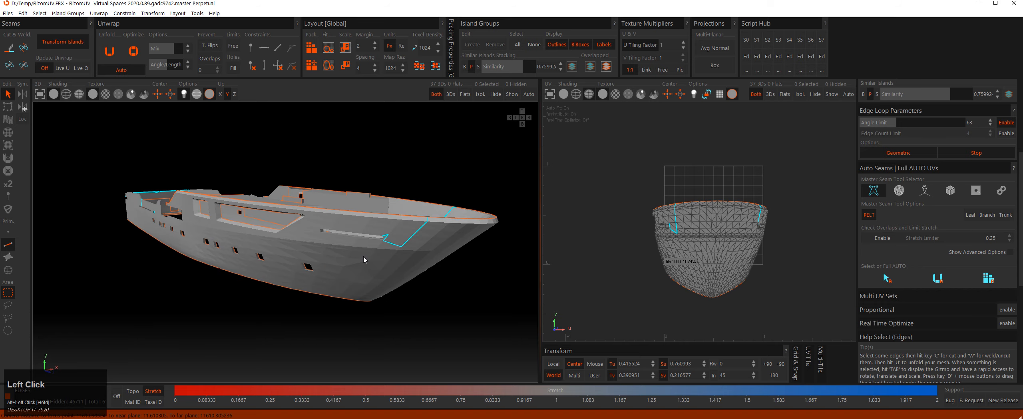
pyautogui.keyDown('alt'); pyautogui.moveTo(363, 256); pyautogui.dragTo(408, 244); pyautogui.keyUp('alt')
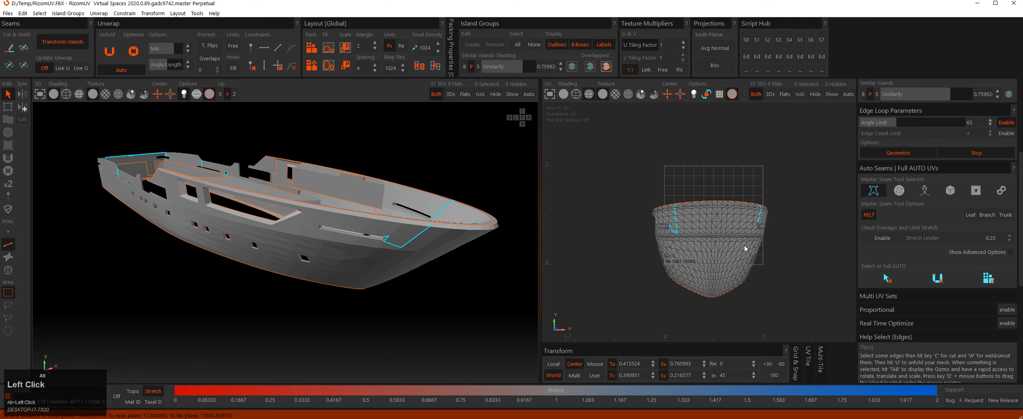
# Enable the overlap check with a stretch limiter of 0.7128 and rerun the automatic seam selection.
pyautogui.click(883, 238)
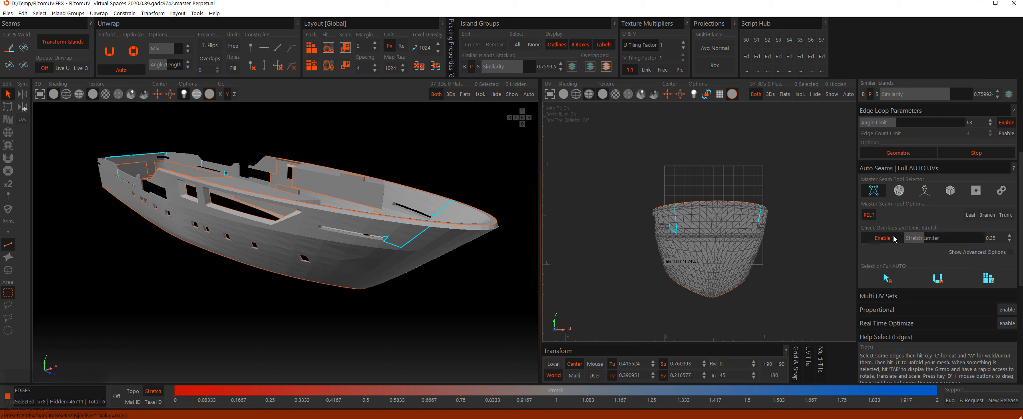
pyautogui.moveTo(908, 238); pyautogui.dragTo(961, 241)
pyautogui.click(886, 283)
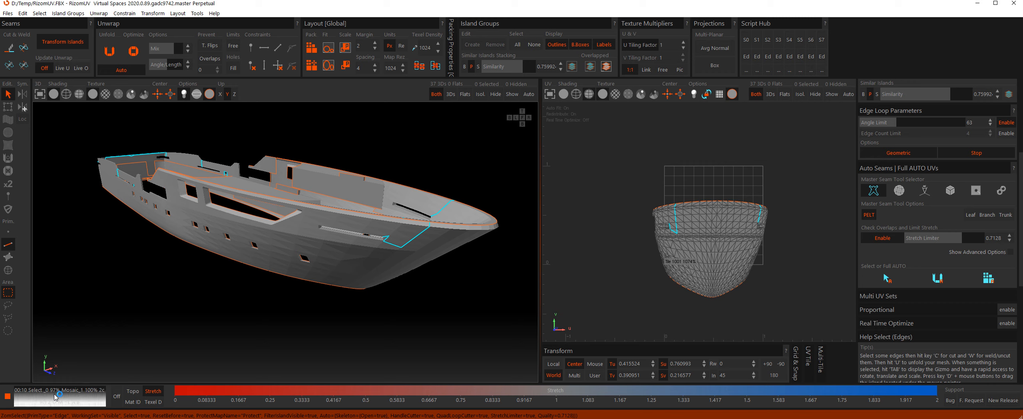
# Examine the automatically selected seams along the side of the hull.
pyautogui.keyDown('alt'); pyautogui.moveTo(309, 324); pyautogui.dragTo(314, 269); pyautogui.keyUp('alt')
pyautogui.keyDown('alt'); pyautogui.moveTo(314, 269); pyautogui.dragTo(300, 267, button='right'); pyautogui.keyUp('alt')
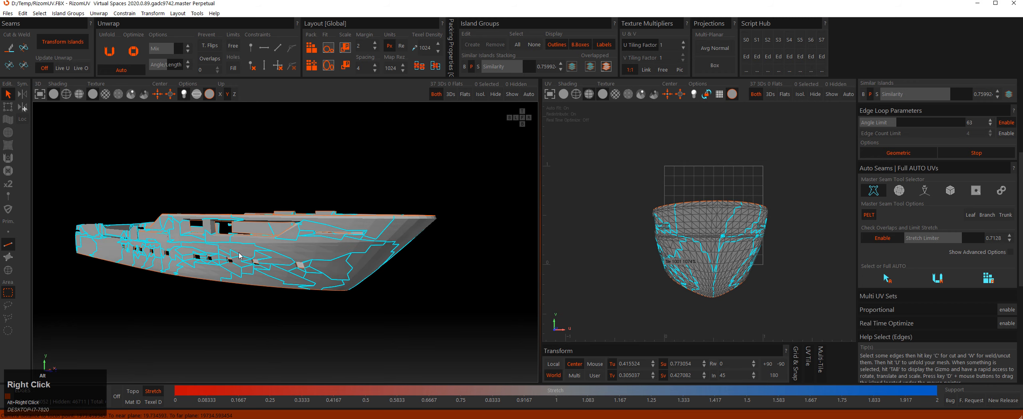
pyautogui.keyDown('alt'); pyautogui.moveTo(301, 266); pyautogui.dragTo(257, 256); pyautogui.keyUp('alt')
pyautogui.keyDown('alt'); pyautogui.moveTo(257, 256); pyautogui.dragTo(255, 248, button='middle'); pyautogui.keyUp('alt')
pyautogui.keyDown('alt'); pyautogui.moveTo(254, 247); pyautogui.dragTo(345, 271); pyautogui.keyUp('alt')
pyautogui.keyDown('alt'); pyautogui.moveTo(344, 271); pyautogui.dragTo(340, 269, button='middle'); pyautogui.keyUp('alt')
pyautogui.keyDown('alt'); pyautogui.moveTo(340, 269); pyautogui.dragTo(332, 266); pyautogui.keyUp('alt')
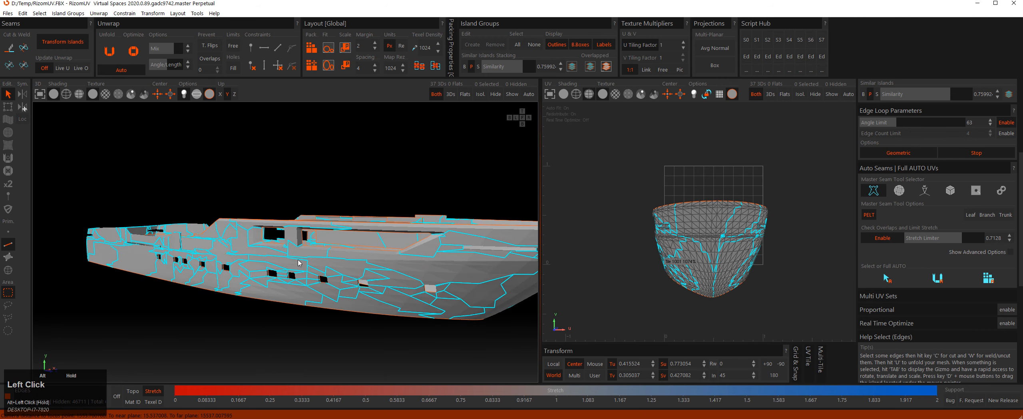
# Clear the edge selection, lower the stretch limiter to 0.1881 and rerun the Pelt automatic seam selection on the hull.
pyautogui.keyDown('alt'); pyautogui.moveTo(420, 273); pyautogui.dragTo(392, 266, button='middle'); pyautogui.keyUp('alt')
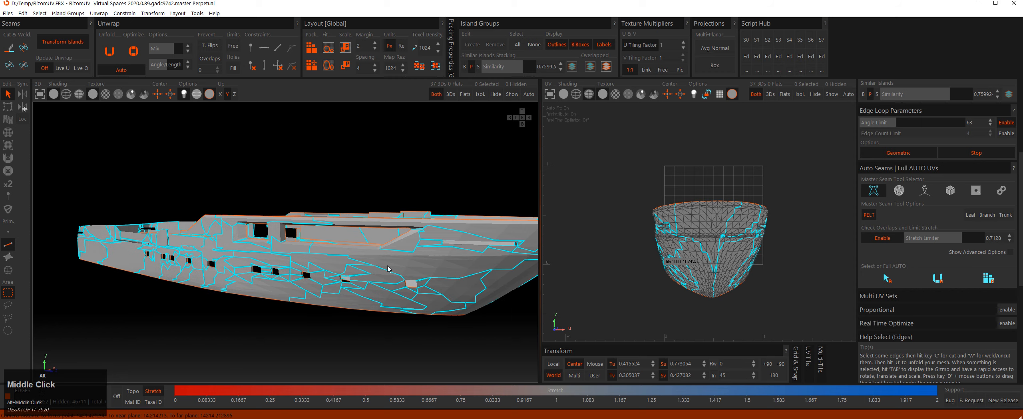
pyautogui.keyDown('alt'); pyautogui.moveTo(391, 266); pyautogui.dragTo(370, 259); pyautogui.keyUp('alt')
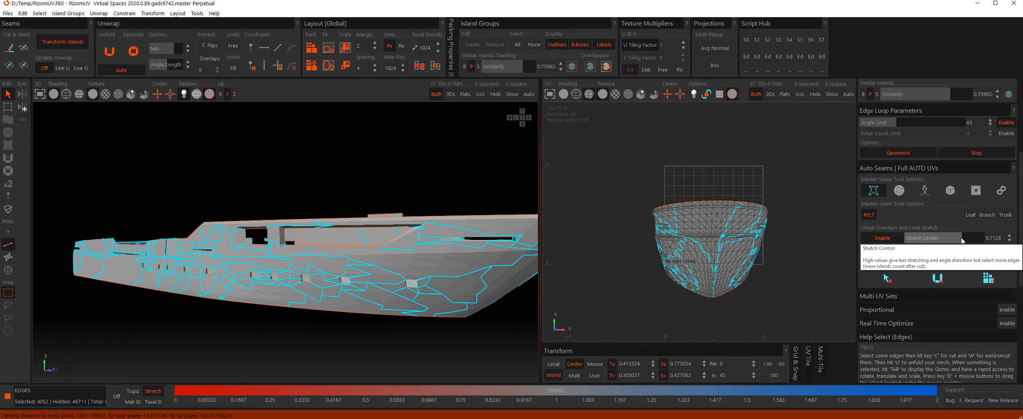
pyautogui.keyDown('alt'); pyautogui.click(383, 255); pyautogui.keyUp('alt')
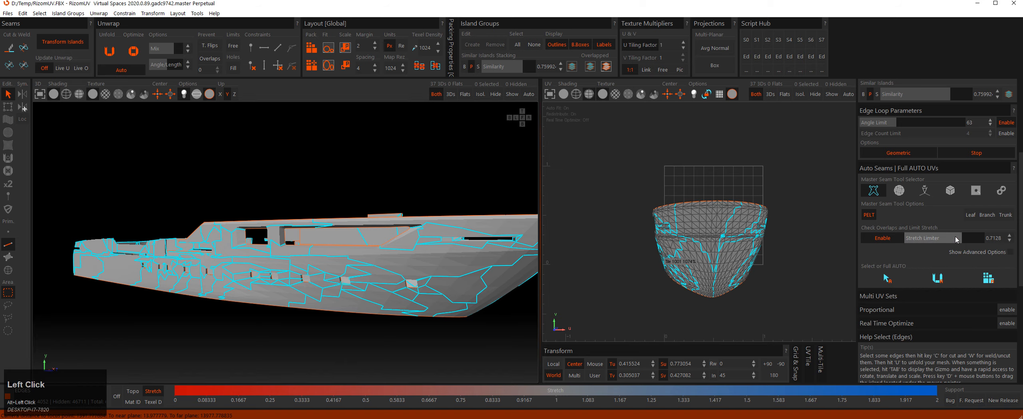
pyautogui.moveTo(956, 239); pyautogui.dragTo(920, 242)
pyautogui.keyDown('alt'); pyautogui.moveTo(354, 238); pyautogui.dragTo(352, 165, button='middle'); pyautogui.keyUp('alt')
pyautogui.click(352, 165)
pyautogui.keyDown('alt'); pyautogui.moveTo(352, 164); pyautogui.dragTo(366, 166); pyautogui.keyUp('alt')
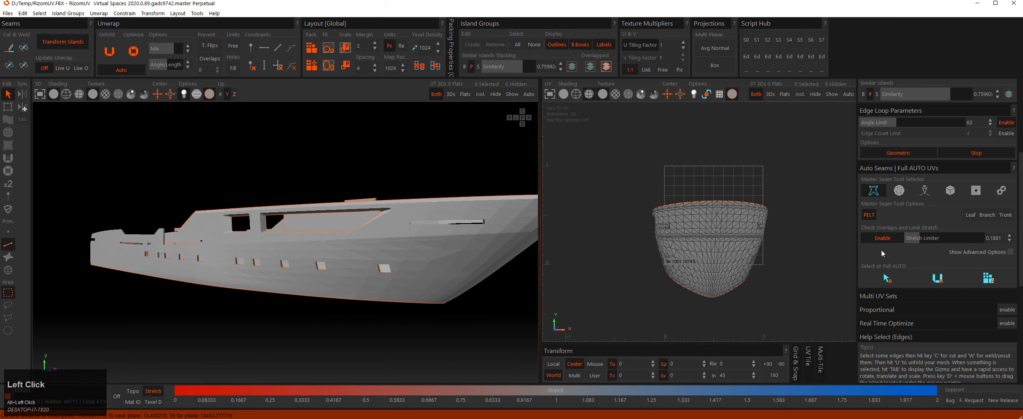
pyautogui.click(888, 279)
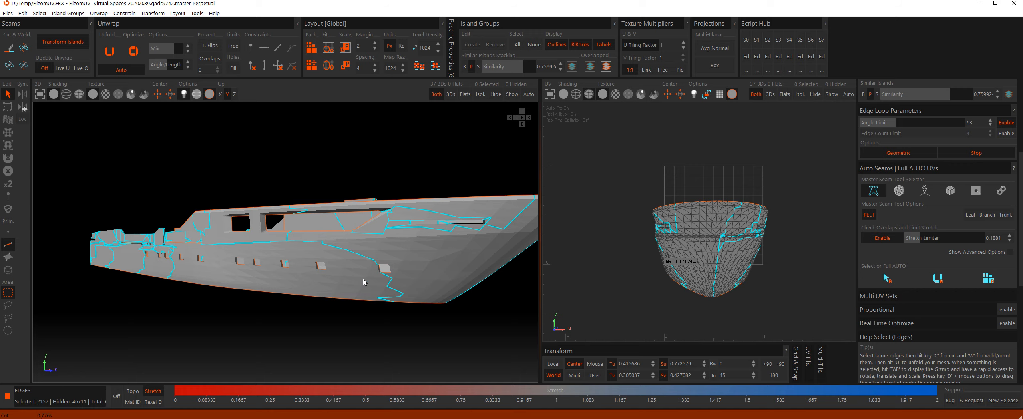
# Inspect the reduced Pelt seams along the hull from the side and bow, and clear the edge selection.
pyautogui.moveTo(366, 287)
pyautogui.keyDown('alt'); pyautogui.mouseDown()
pyautogui.moveTo(414, 265)
pyautogui.moveTo(358, 268)
pyautogui.moveTo(428, 245)
pyautogui.moveTo(391, 262)
pyautogui.moveTo(345, 255)
pyautogui.mouseUp(); pyautogui.keyUp('alt')
pyautogui.scroll(2, 415, 266)
pyautogui.keyDown('alt'); pyautogui.moveTo(345, 255); pyautogui.dragTo(365, 243, button='middle'); pyautogui.keyUp('alt')
pyautogui.keyDown('alt'); pyautogui.moveTo(366, 243); pyautogui.dragTo(340, 257); pyautogui.keyUp('alt')
pyautogui.scroll(-1, 339, 277)
pyautogui.click(433, 290)
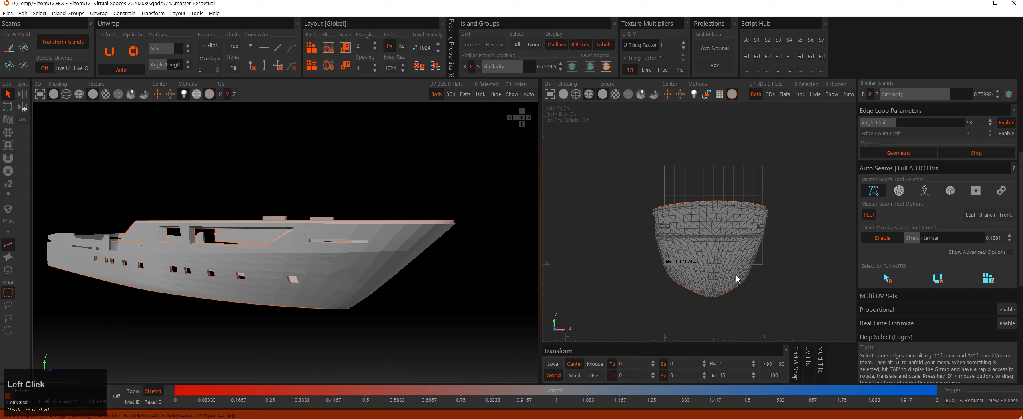
# Show the advanced Auto Seams options to review them and hide them again.
pyautogui.click(967, 252)
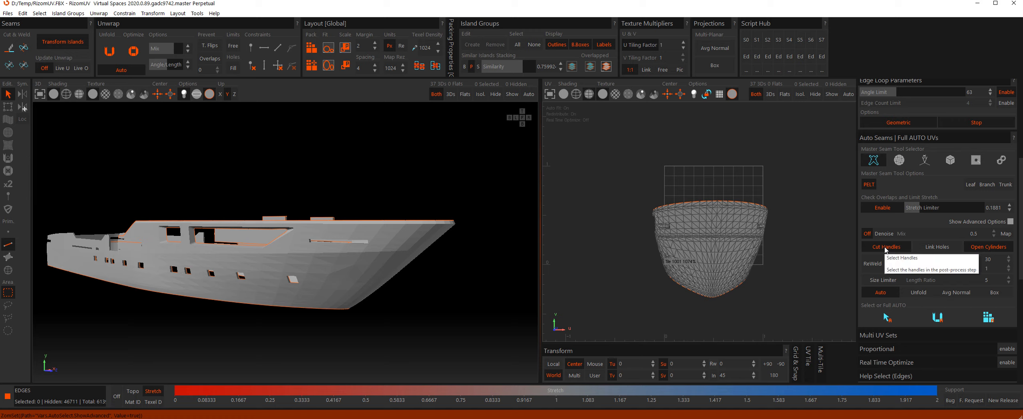
pyautogui.click(964, 221)
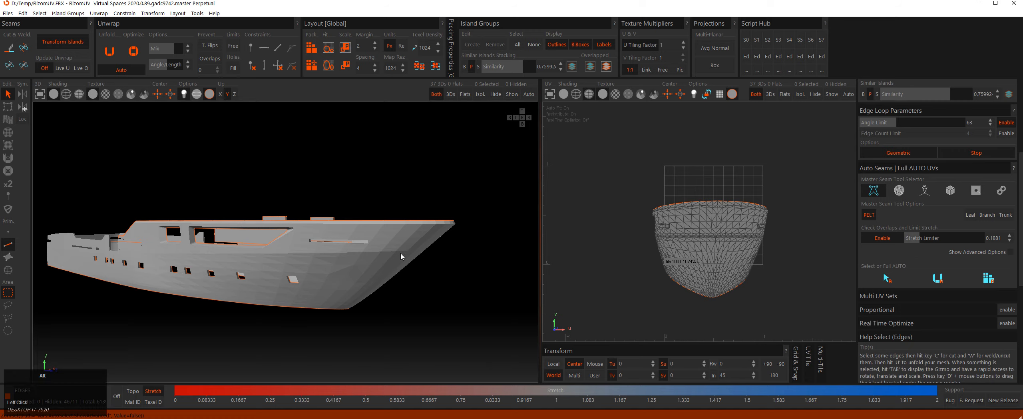
pyautogui.moveTo(401, 252)
pyautogui.keyDown('alt'); pyautogui.mouseDown()
pyautogui.moveTo(390, 262)
pyautogui.moveTo(387, 243)
pyautogui.moveTo(378, 252)
pyautogui.moveTo(396, 246)
pyautogui.mouseUp(); pyautogui.keyUp('alt')
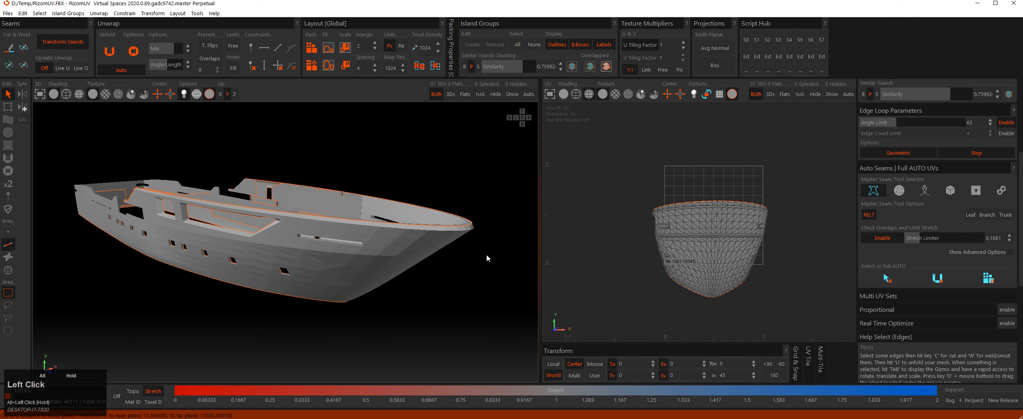
# Choose Mosaic as the master seam tool at force 2 and run the automatic seam selection on the hull.
pyautogui.click(897, 193)
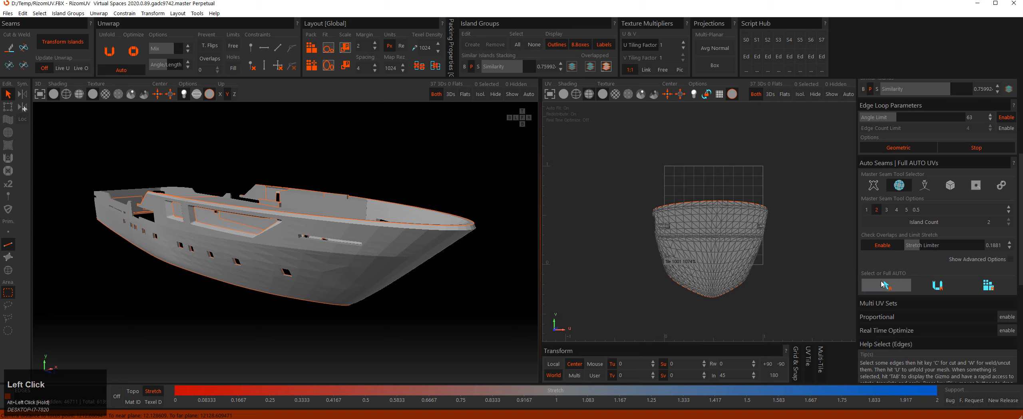
pyautogui.click(885, 284)
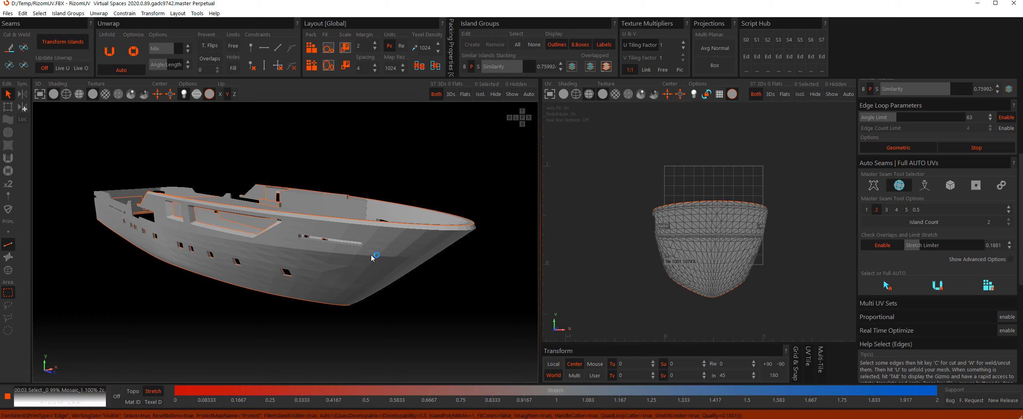
pyautogui.keyDown('alt'); pyautogui.moveTo(371, 255); pyautogui.dragTo(272, 252); pyautogui.keyUp('alt')
pyautogui.keyDown('alt'); pyautogui.moveTo(272, 252); pyautogui.dragTo(312, 260, button='middle'); pyautogui.keyUp('alt')
pyautogui.keyDown('alt'); pyautogui.moveTo(312, 260); pyautogui.dragTo(276, 265); pyautogui.keyUp('alt')
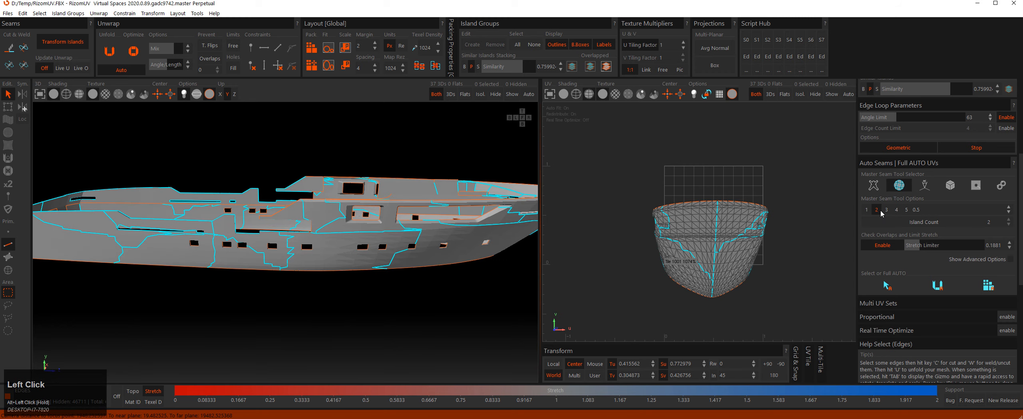
# Examine the Mosaic seams along the side of the hull and deselect them.
pyautogui.keyDown('alt'); pyautogui.moveTo(393, 250); pyautogui.dragTo(366, 262); pyautogui.keyUp('alt')
pyautogui.keyDown('alt'); pyautogui.moveTo(366, 261); pyautogui.dragTo(364, 252, button='middle'); pyautogui.keyUp('alt')
pyautogui.keyDown('alt'); pyautogui.moveTo(364, 252); pyautogui.dragTo(345, 254); pyautogui.keyUp('alt')
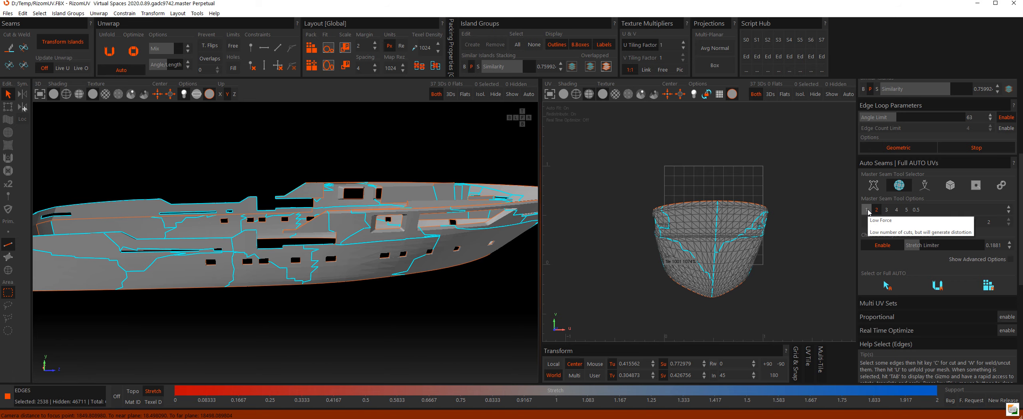
pyautogui.keyDown('alt'); pyautogui.moveTo(356, 224); pyautogui.dragTo(372, 222); pyautogui.keyUp('alt')
pyautogui.keyDown('alt'); pyautogui.moveTo(372, 222); pyautogui.dragTo(343, 220, button='middle'); pyautogui.keyUp('alt')
pyautogui.moveTo(343, 220)
pyautogui.keyDown('alt'); pyautogui.mouseDown()
pyautogui.moveTo(352, 225)
pyautogui.moveTo(341, 216)
pyautogui.mouseUp(); pyautogui.keyUp('alt')
pyautogui.click(341, 220)
pyautogui.keyDown('alt'); pyautogui.moveTo(341, 297); pyautogui.dragTo(549, 251); pyautogui.keyUp('alt')
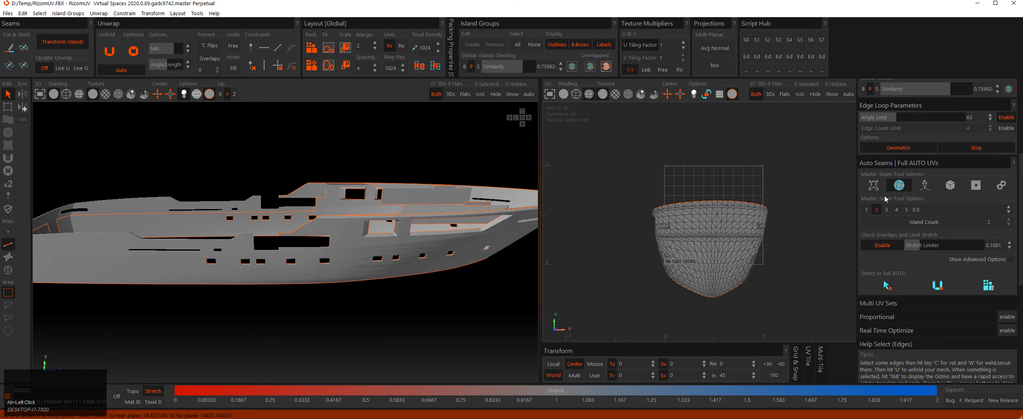
# Set the Mosaic force to 1, run the automatic seam selection and inspect the seams from bow to stern.
pyautogui.click(868, 210)
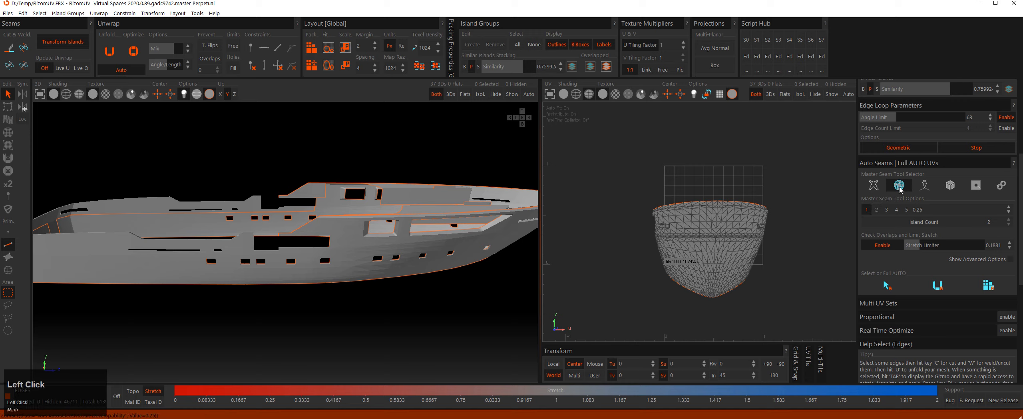
pyautogui.click(897, 210)
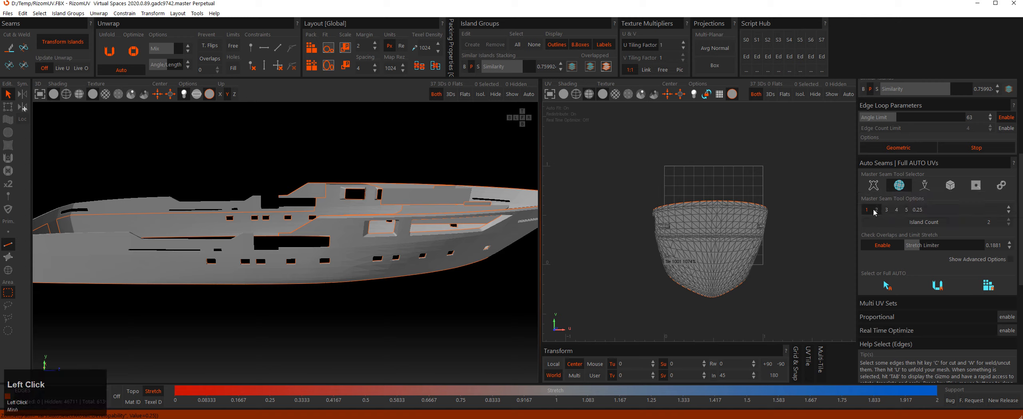
pyautogui.click(907, 210)
pyautogui.click(866, 210)
pyautogui.click(886, 283)
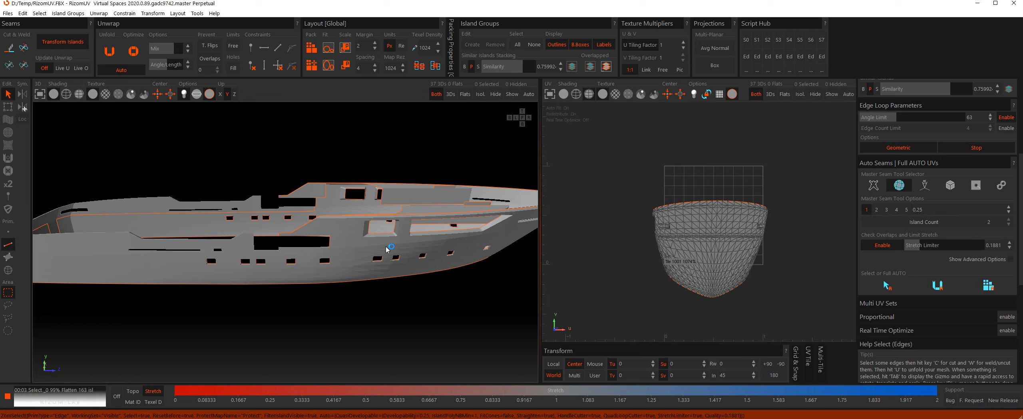
pyautogui.keyDown('alt'); pyautogui.moveTo(388, 249); pyautogui.dragTo(357, 237); pyautogui.keyUp('alt')
pyautogui.moveTo(357, 238)
pyautogui.keyDown('alt'); pyautogui.mouseDown(button='middle')
pyautogui.moveTo(386, 242)
pyautogui.moveTo(351, 242)
pyautogui.mouseUp(button='middle'); pyautogui.keyUp('alt')
pyautogui.keyDown('alt'); pyautogui.moveTo(352, 242); pyautogui.dragTo(384, 244, button='right'); pyautogui.keyUp('alt')
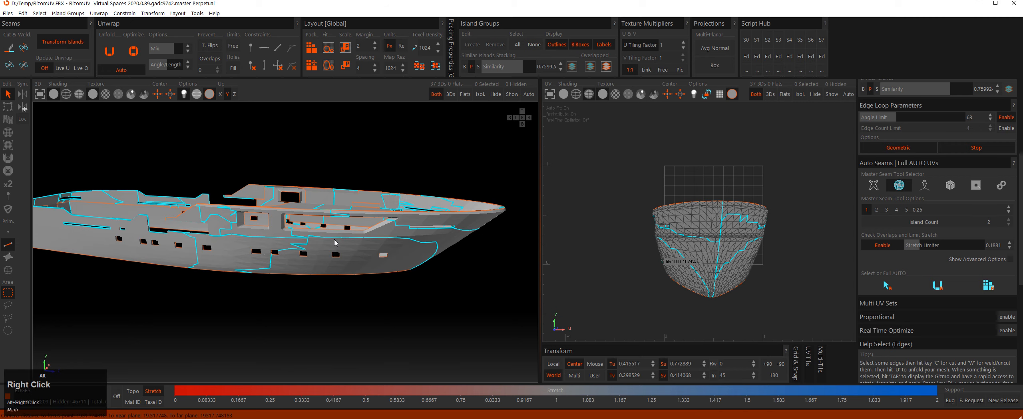
pyautogui.keyDown('alt'); pyautogui.moveTo(472, 245); pyautogui.dragTo(325, 235); pyautogui.keyUp('alt')
pyautogui.keyDown('alt'); pyautogui.moveTo(325, 235); pyautogui.dragTo(371, 225, button='right'); pyautogui.keyUp('alt')
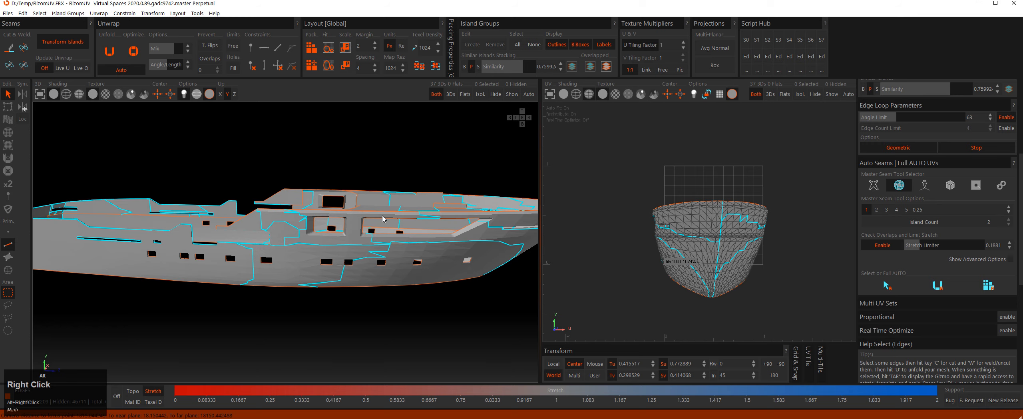
pyautogui.keyDown('alt'); pyautogui.moveTo(371, 224); pyautogui.dragTo(354, 254); pyautogui.keyUp('alt')
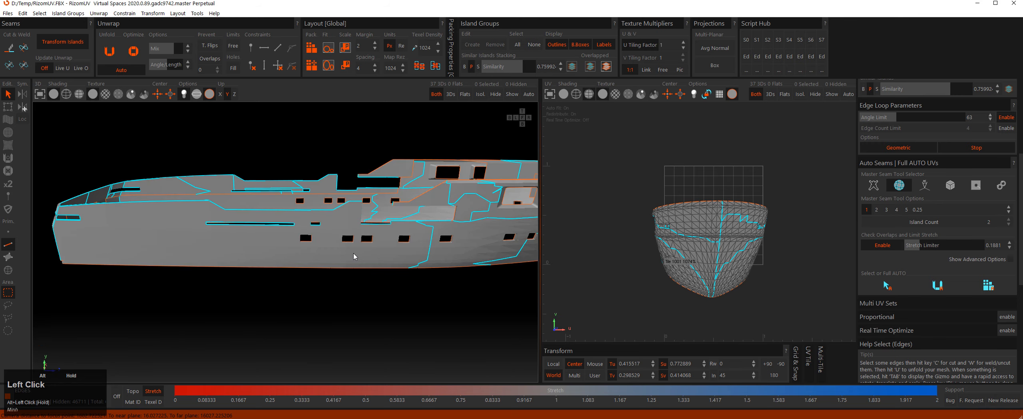
# Raise the Mosaic force to 4, rerun the automatic seam selection and check the whole hull.
pyautogui.click(897, 209)
pyautogui.click(887, 286)
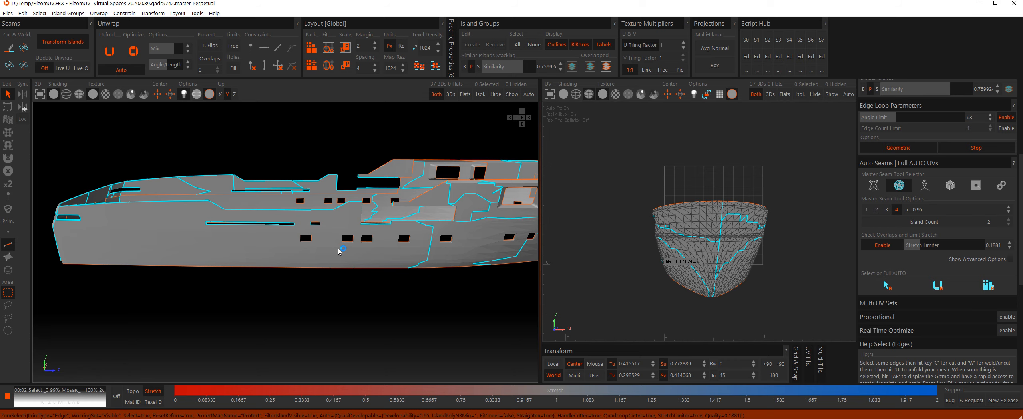
pyautogui.keyDown('alt'); pyautogui.moveTo(359, 240); pyautogui.dragTo(352, 239, button='middle'); pyautogui.keyUp('alt')
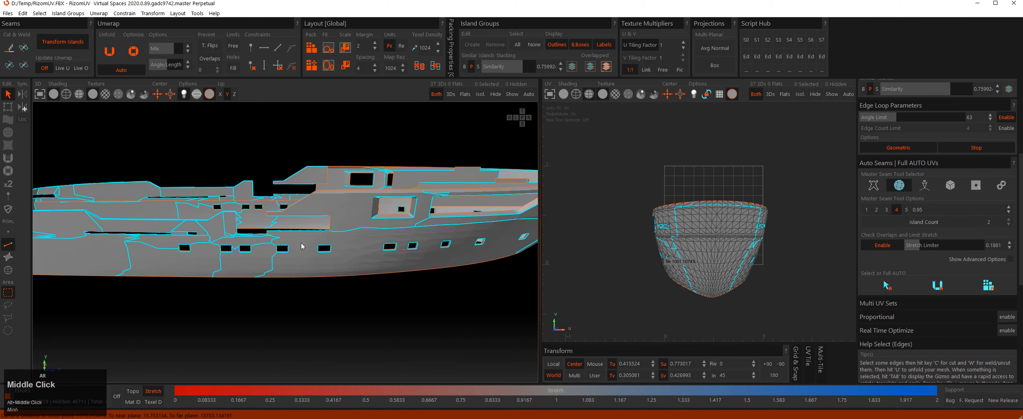
pyautogui.keyDown('alt'); pyautogui.moveTo(352, 239); pyautogui.dragTo(335, 244, button='right'); pyautogui.keyUp('alt')
pyautogui.moveTo(336, 244)
pyautogui.keyDown('alt'); pyautogui.mouseDown()
pyautogui.moveTo(316, 241)
pyautogui.moveTo(332, 242)
pyautogui.mouseUp(); pyautogui.keyUp('alt')
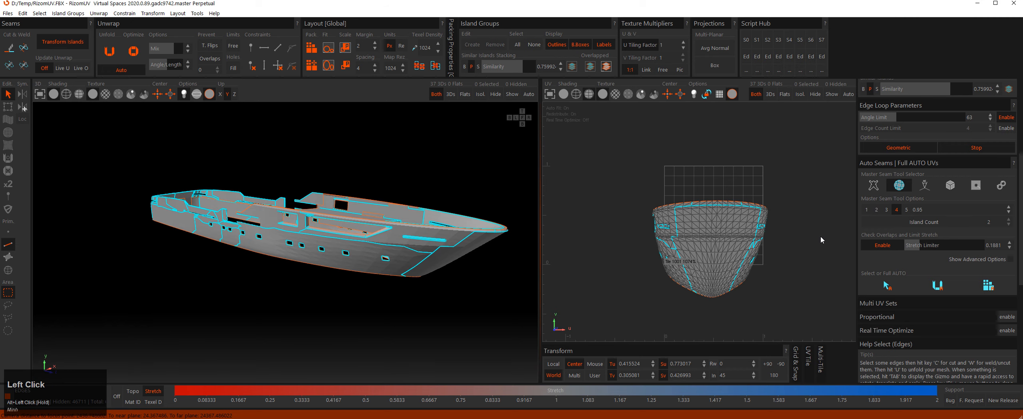
# Raise the Mosaic force to 5, rerun the automatic seam selection and check the seams on the hull side.
pyautogui.click(907, 209)
pyautogui.click(887, 285)
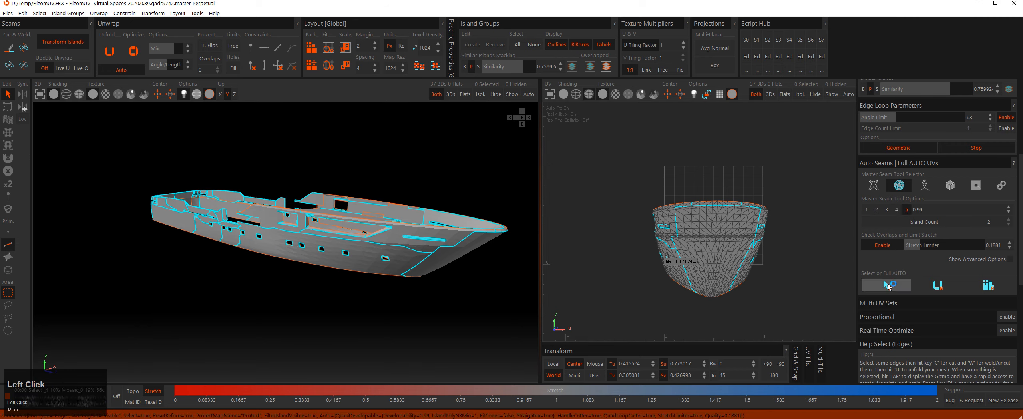
pyautogui.press('c')
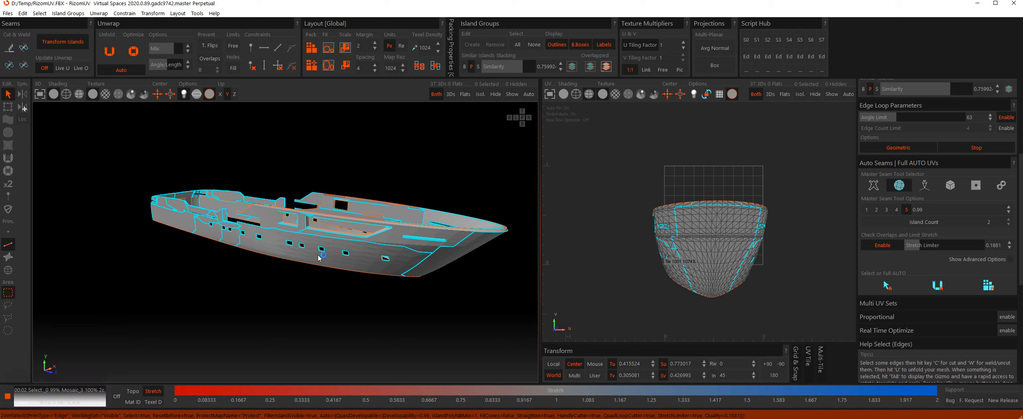
pyautogui.keyDown('alt'); pyautogui.moveTo(319, 258); pyautogui.dragTo(358, 242); pyautogui.keyUp('alt')
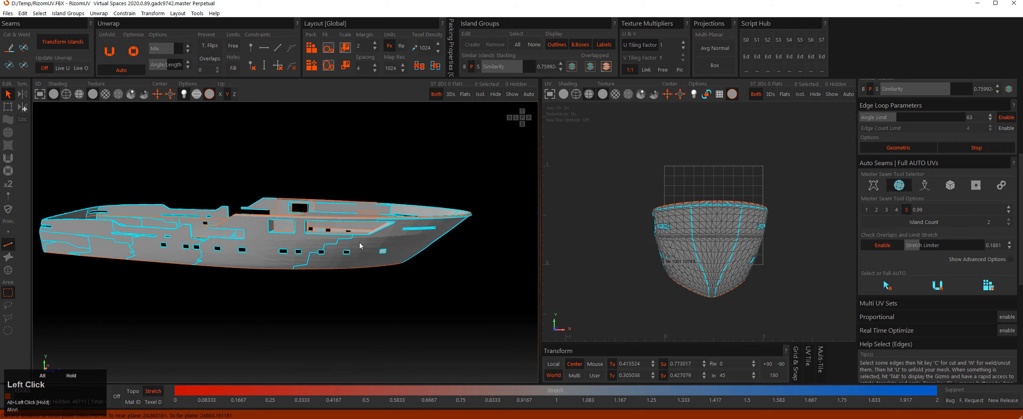
# Set the Mosaic force to 3 and view the hull from the bow.
pyautogui.click(886, 209)
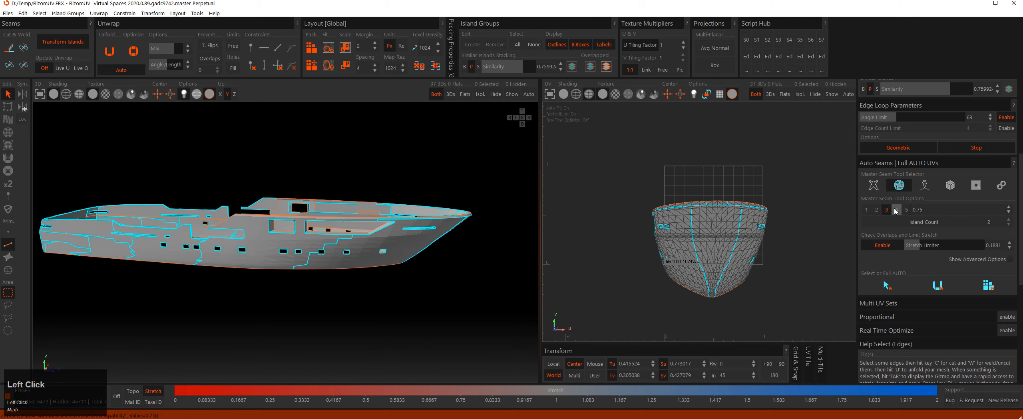
pyautogui.keyDown('alt'); pyautogui.moveTo(340, 240); pyautogui.dragTo(309, 242); pyautogui.keyUp('alt')
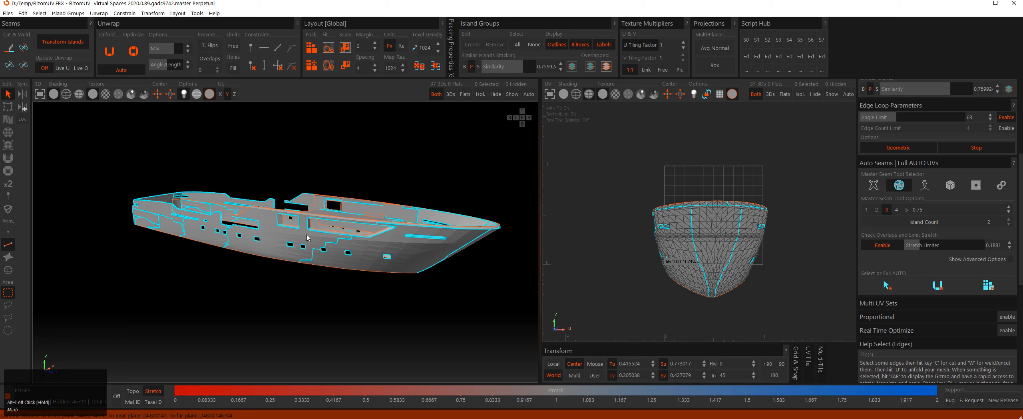
pyautogui.moveTo(310, 242)
pyautogui.keyDown('alt'); pyautogui.mouseDown()
pyautogui.moveTo(321, 247)
pyautogui.moveTo(281, 245)
pyautogui.moveTo(308, 236)
pyautogui.mouseUp(); pyautogui.keyUp('alt')
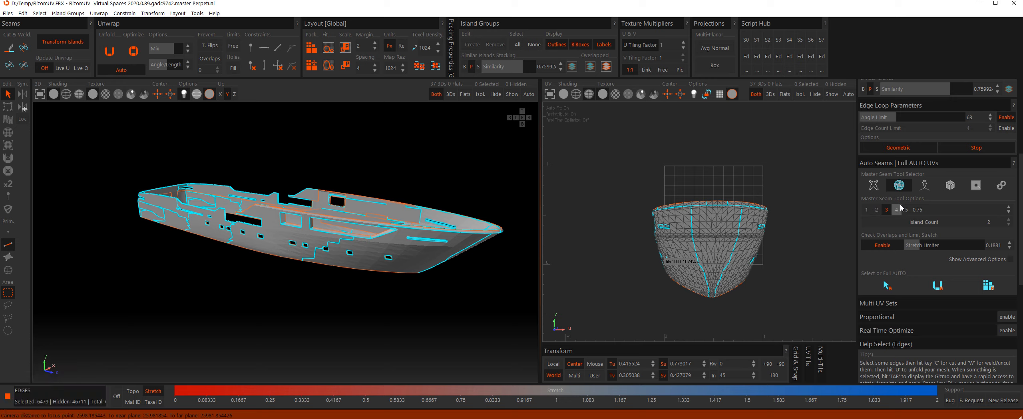
# Choose Sharp Edges as the master seam tool with an angle of 70, run the automatic seam selection and inspect the hull.
pyautogui.click(924, 187)
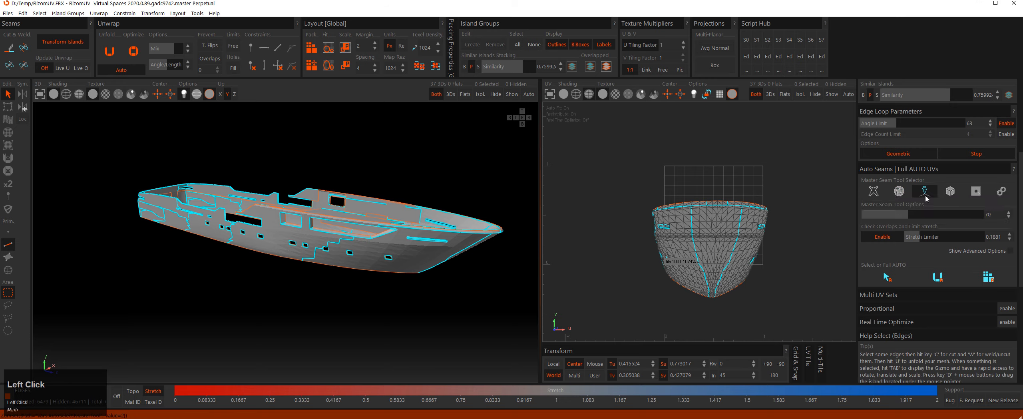
pyautogui.click(887, 276)
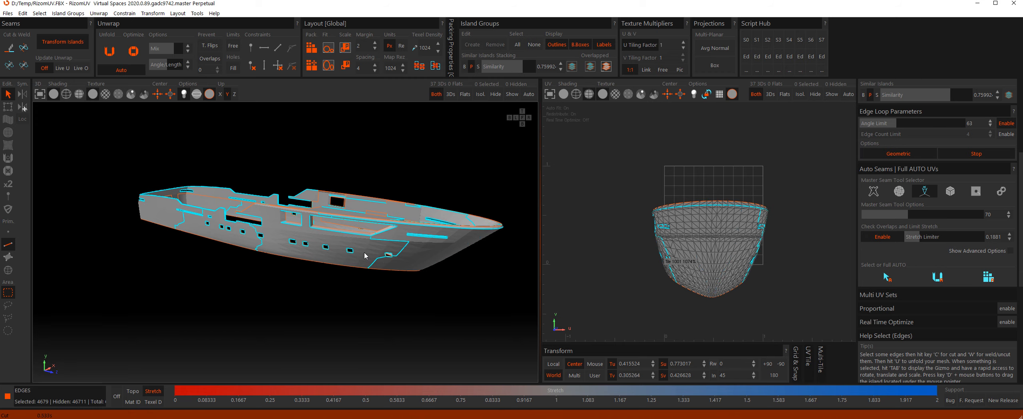
pyautogui.keyDown('alt'); pyautogui.moveTo(383, 259); pyautogui.dragTo(346, 231); pyautogui.keyUp('alt')
pyautogui.scroll(4, 341, 236)
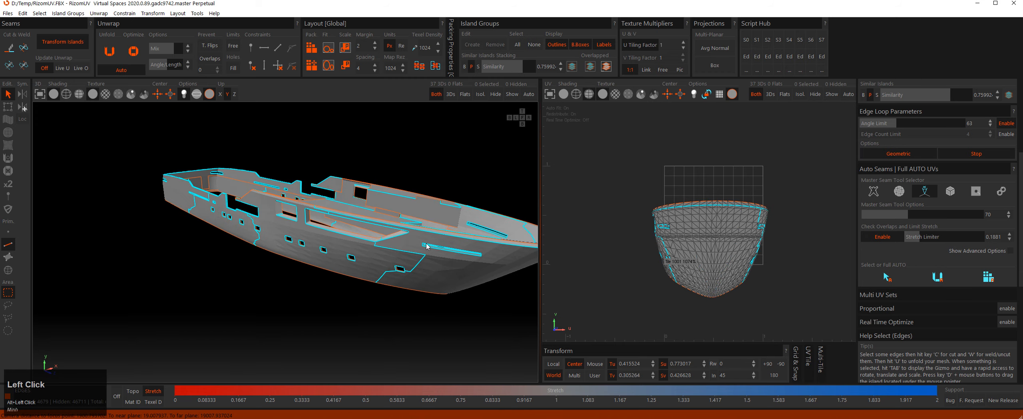
pyautogui.keyDown('alt'); pyautogui.moveTo(384, 258); pyautogui.dragTo(416, 240); pyautogui.keyUp('alt')
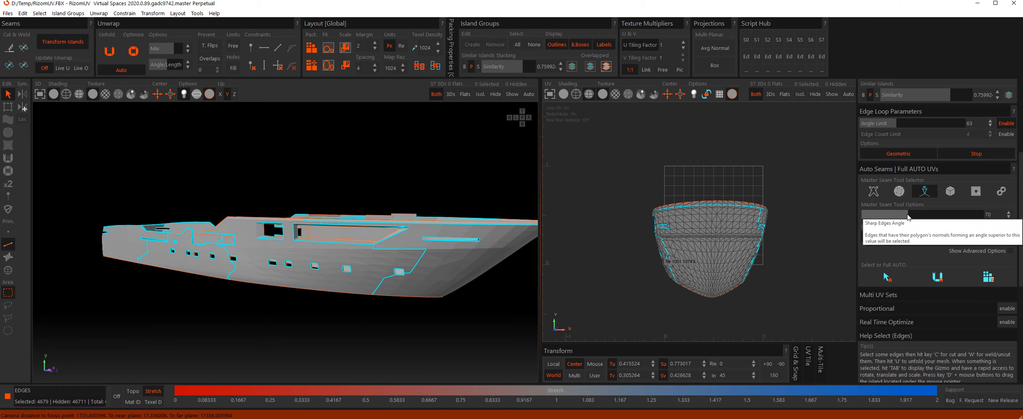
# Raise the sharp edges angle to 154.8, rerun the automatic seam selection and inspect the seams along the hull.
pyautogui.moveTo(908, 216); pyautogui.dragTo(968, 217)
pyautogui.click(895, 279)
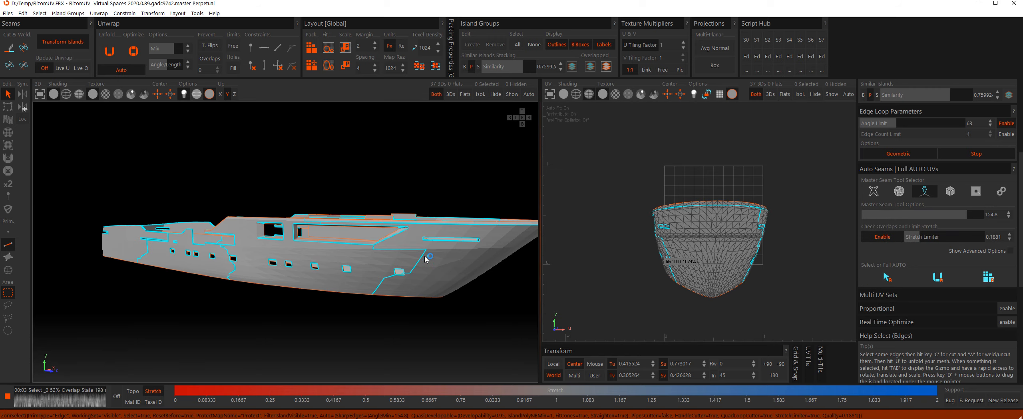
pyautogui.keyDown('alt'); pyautogui.moveTo(426, 259); pyautogui.dragTo(361, 243); pyautogui.keyUp('alt')
pyautogui.keyDown('alt'); pyautogui.moveTo(362, 243); pyautogui.dragTo(355, 245, button='middle'); pyautogui.keyUp('alt')
pyautogui.moveTo(355, 245)
pyautogui.keyDown('alt'); pyautogui.mouseDown()
pyautogui.moveTo(366, 247)
pyautogui.moveTo(357, 245)
pyautogui.mouseUp(); pyautogui.keyUp('alt')
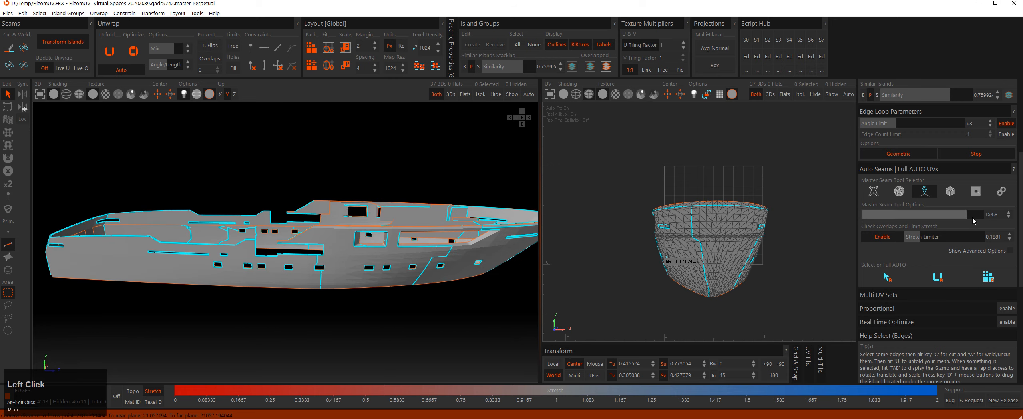
# Raise the sharp edges angle to 180, rerun the automatic seam selection and view the hull from another side.
pyautogui.moveTo(972, 216); pyautogui.dragTo(986, 218)
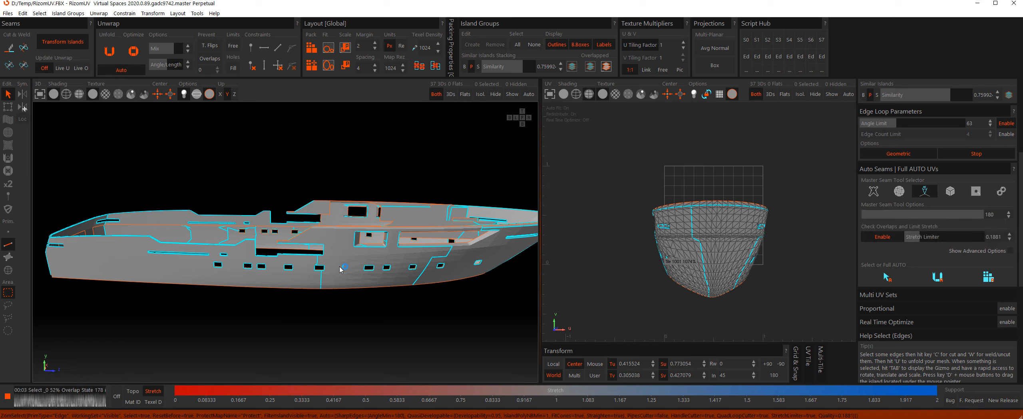
pyautogui.click(340, 269)
pyautogui.keyDown('alt'); pyautogui.moveTo(375, 285); pyautogui.dragTo(287, 248); pyautogui.keyUp('alt')
# Lower the sharp edges angle to 12.6, rerun the automatic seam selection and look over the bow half of the hull.
pyautogui.moveTo(964, 216); pyautogui.dragTo(870, 213)
pyautogui.click(888, 276)
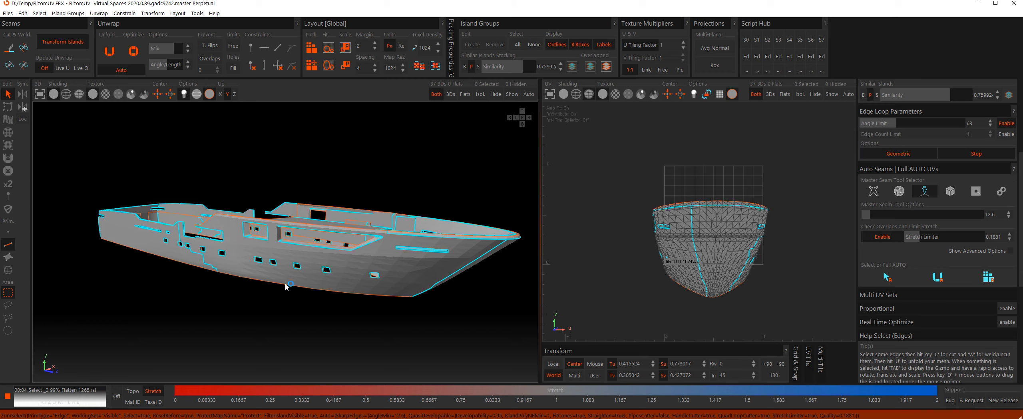
pyautogui.keyDown('alt'); pyautogui.moveTo(281, 279); pyautogui.dragTo(280, 245); pyautogui.keyUp('alt')
# Reduce the sharp edges angle to 3.6, rerun the automatic seam selection and examine the seams around the bow.
pyautogui.moveTo(877, 218); pyautogui.dragTo(868, 218)
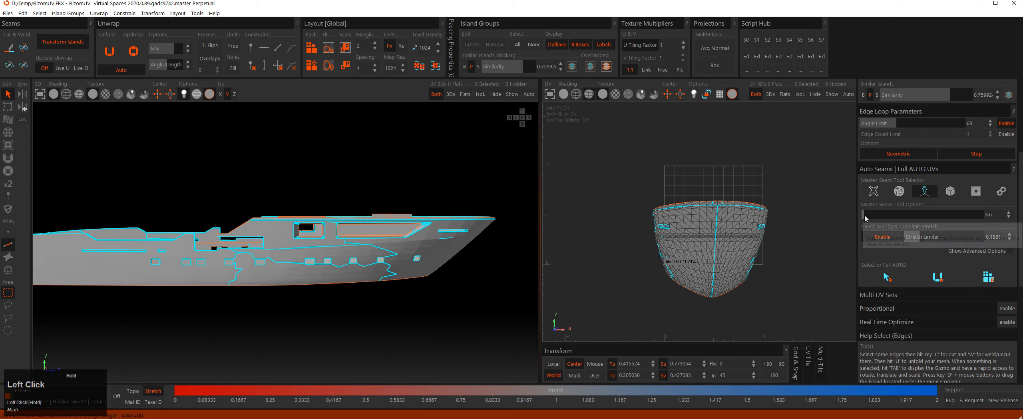
pyautogui.click(887, 276)
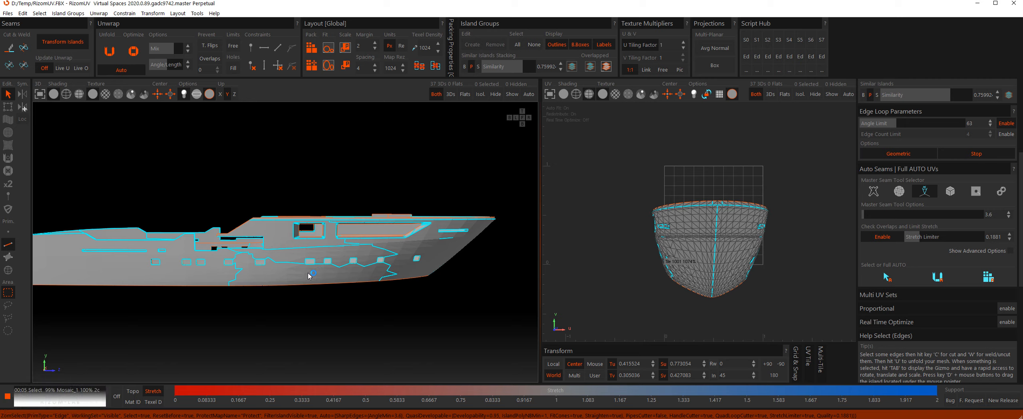
pyautogui.keyDown('alt'); pyautogui.moveTo(309, 275); pyautogui.dragTo(360, 254); pyautogui.keyUp('alt')
pyautogui.keyDown('alt'); pyautogui.moveTo(359, 254); pyautogui.dragTo(371, 264, button='middle'); pyautogui.keyUp('alt')
pyautogui.keyDown('alt'); pyautogui.moveTo(371, 264); pyautogui.dragTo(386, 250); pyautogui.keyUp('alt')
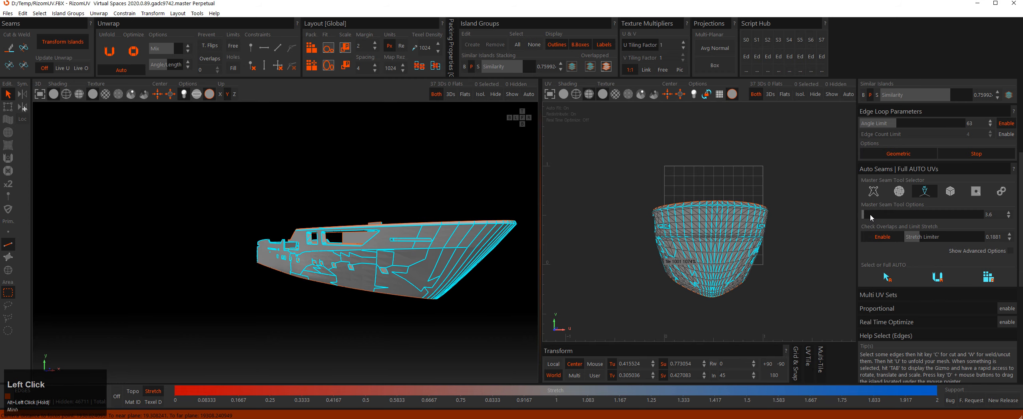
pyautogui.keyDown('alt'); pyautogui.moveTo(476, 254); pyautogui.dragTo(402, 257); pyautogui.keyUp('alt')
# Set the sharp edges angle to 165.6, rerun the automatic seam selection and inspect the seams from bow to stern.
pyautogui.moveTo(868, 214); pyautogui.dragTo(975, 216)
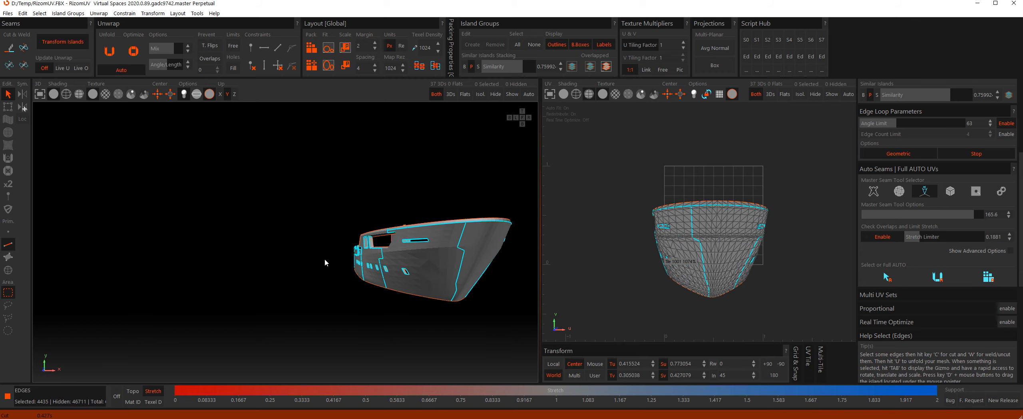
pyautogui.keyDown('alt'); pyautogui.moveTo(324, 259); pyautogui.dragTo(400, 267); pyautogui.keyUp('alt')
pyautogui.keyDown('alt'); pyautogui.moveTo(400, 267); pyautogui.dragTo(360, 272, button='middle'); pyautogui.keyUp('alt')
pyautogui.keyDown('alt'); pyautogui.moveTo(360, 272); pyautogui.dragTo(384, 272, button='right'); pyautogui.keyUp('alt')
pyautogui.keyDown('alt'); pyautogui.moveTo(352, 271); pyautogui.dragTo(368, 273); pyautogui.keyUp('alt')
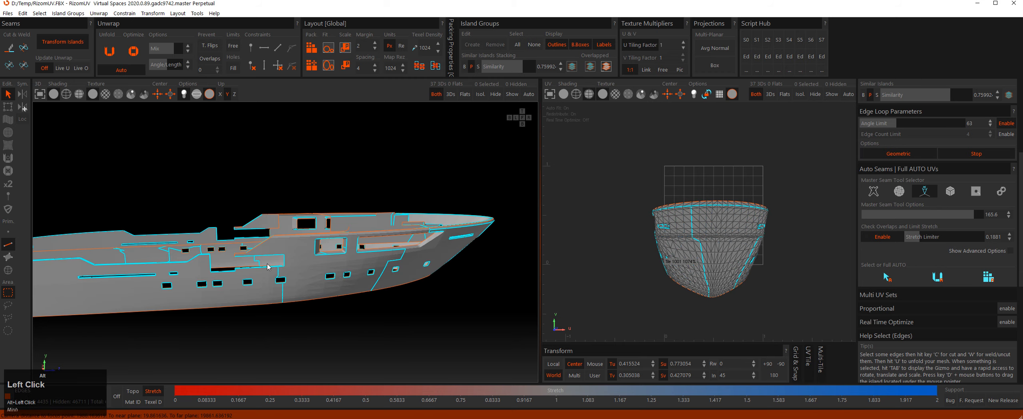
pyautogui.keyDown('alt'); pyautogui.moveTo(360, 274); pyautogui.dragTo(344, 275, button='right'); pyautogui.keyUp('alt')
pyautogui.keyDown('alt'); pyautogui.moveTo(344, 275); pyautogui.dragTo(370, 285); pyautogui.keyUp('alt')
pyautogui.keyDown('alt'); pyautogui.moveTo(370, 285); pyautogui.dragTo(372, 268, button='middle'); pyautogui.keyUp('alt')
pyautogui.keyDown('alt'); pyautogui.moveTo(371, 268); pyautogui.dragTo(392, 277); pyautogui.keyUp('alt')
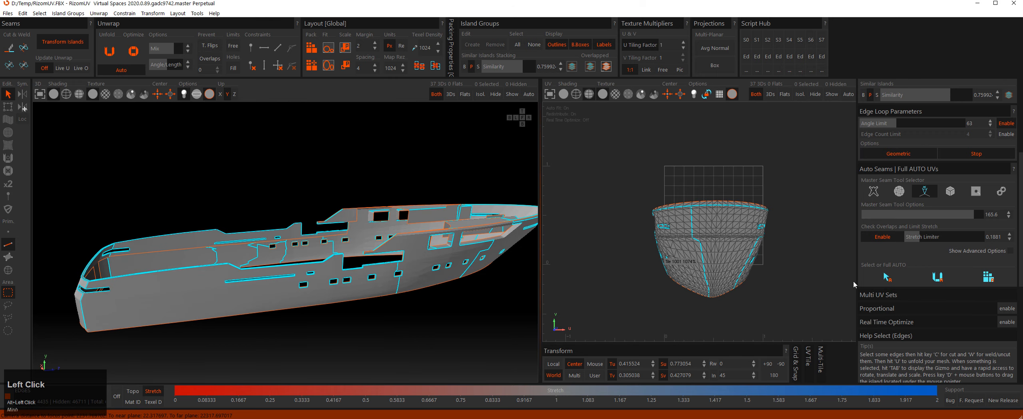
# Automatically cut and unfold the hull along the sharp edge seams, and pack its islands into the UV tile.
pyautogui.click(937, 277)
pyautogui.click(938, 277)
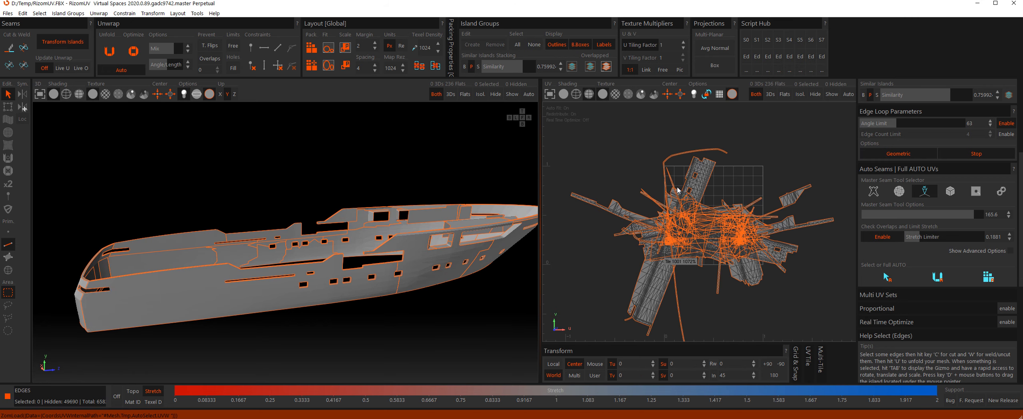
pyautogui.click(986, 278)
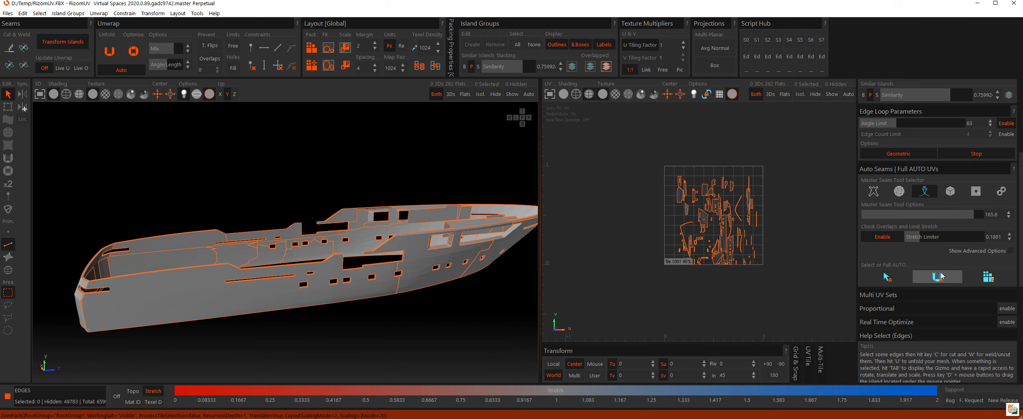
# Run Pack again on the hull's UV islands and check their layout in the tile.
pyautogui.scroll(3, 726, 229)
pyautogui.keyDown('alt'); pyautogui.moveTo(726, 229); pyautogui.dragTo(616, 207, button='right'); pyautogui.keyUp('alt')
pyautogui.click(611, 184)
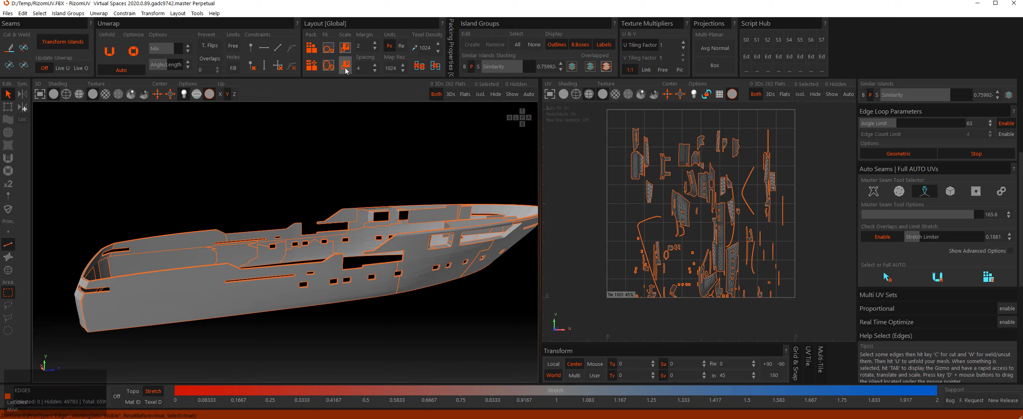
pyautogui.click(316, 51)
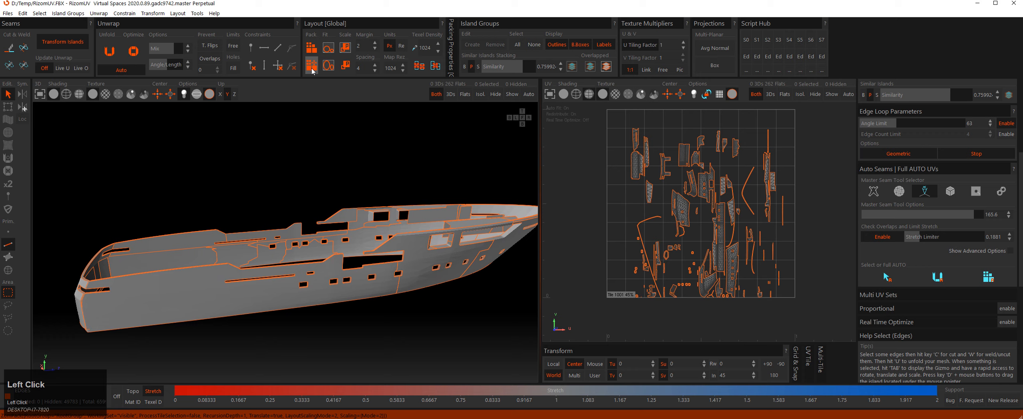
pyautogui.keyDown('alt'); pyautogui.moveTo(803, 200); pyautogui.dragTo(787, 172, button='right'); pyautogui.keyUp('alt')
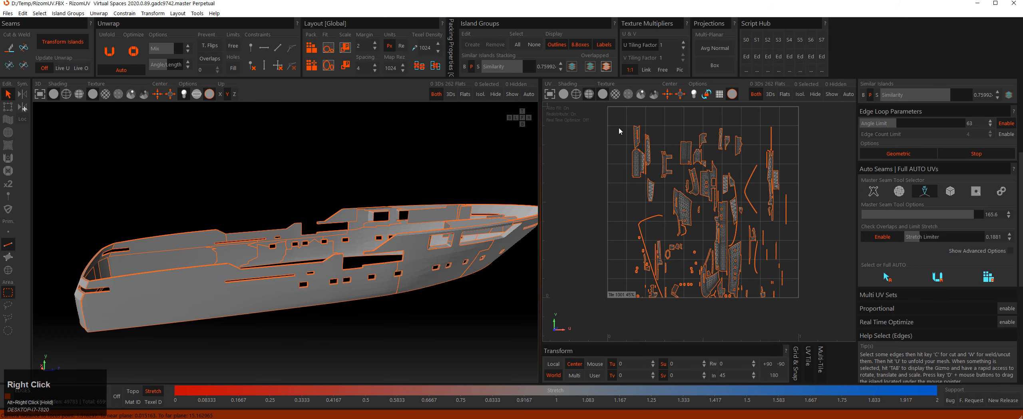
# Switch to polygon selection and show all hidden parts of the yacht.
pyautogui.moveTo(619, 127); pyautogui.dragTo(819, 275)
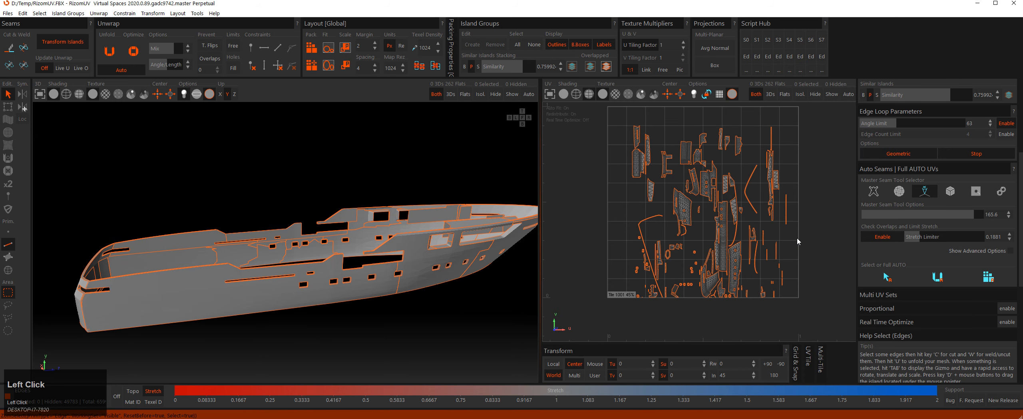
pyautogui.press('F3')
pyautogui.click(620, 154)
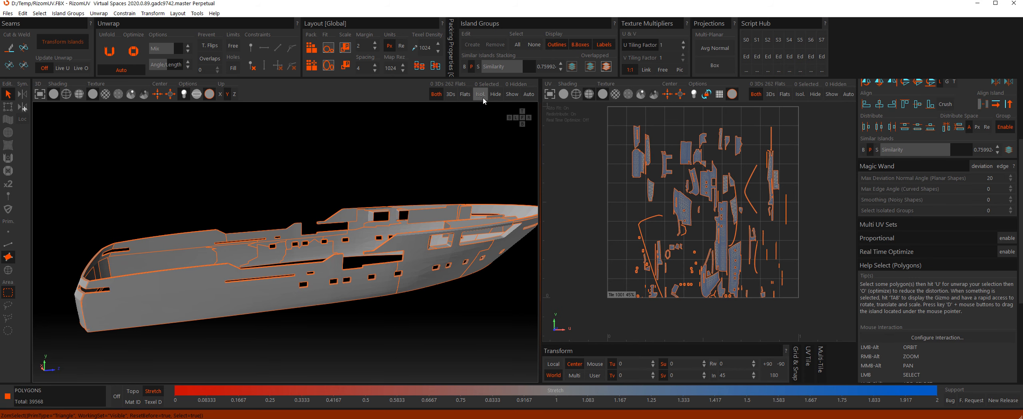
pyautogui.click(510, 96)
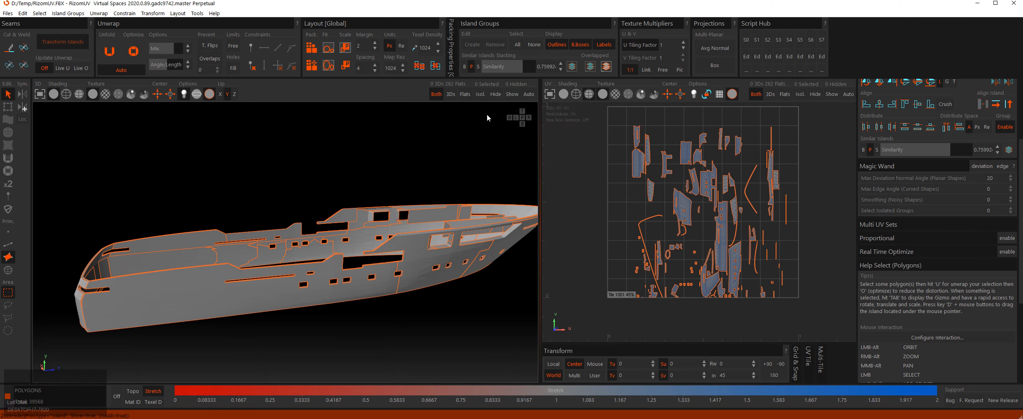
pyautogui.hotkey('alt', 'y')
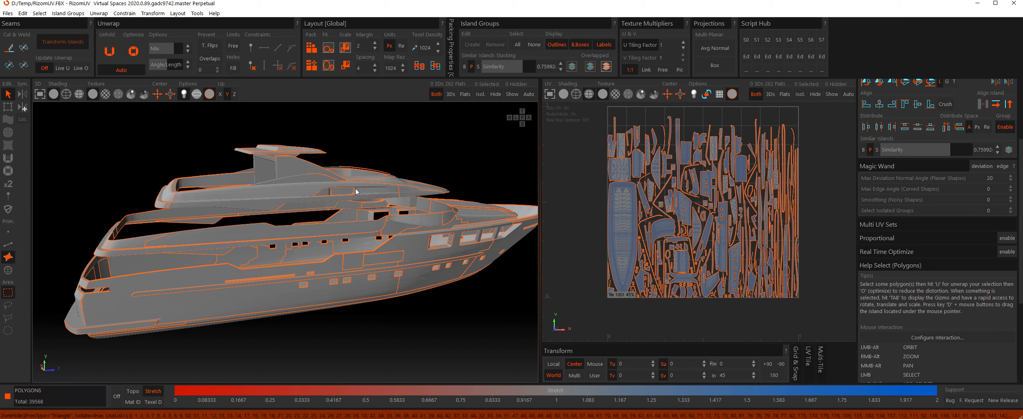
# Select the whole hull element from one of its side polygons and isolate it from the rest of the yacht.
pyautogui.click(382, 149)
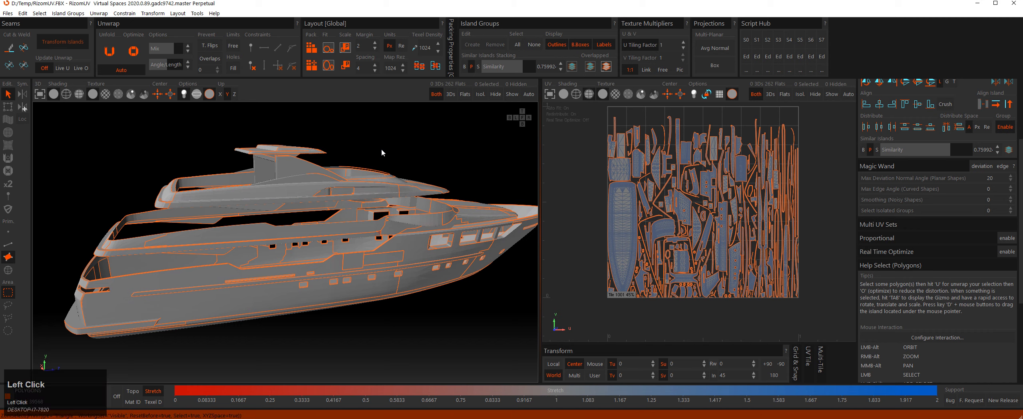
pyautogui.click(334, 263)
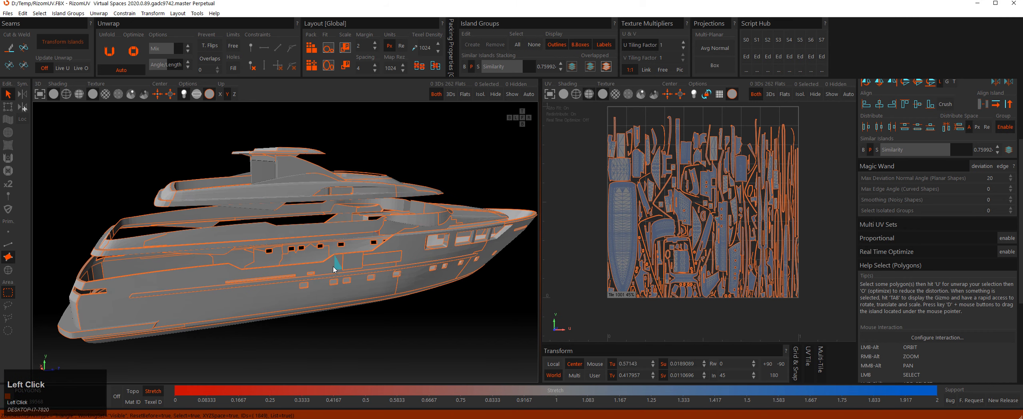
pyautogui.middleClick(334, 262)
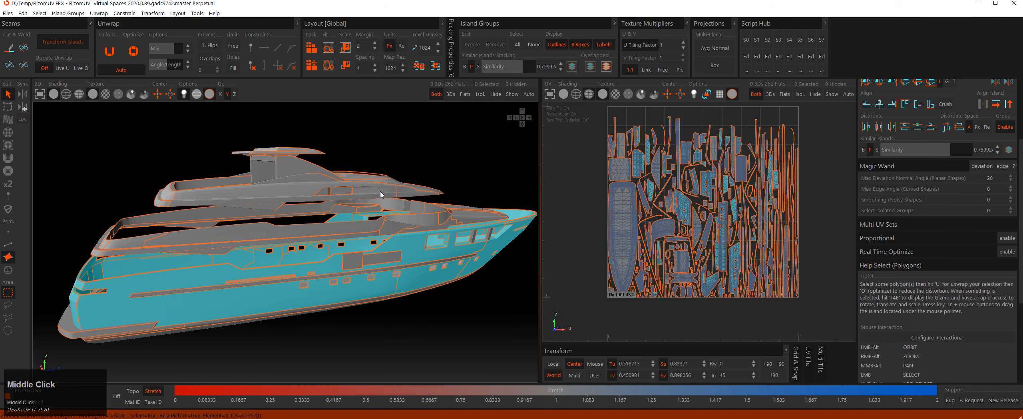
pyautogui.press('i')
pyautogui.keyDown('alt'); pyautogui.moveTo(386, 176); pyautogui.dragTo(612, 185, button='right'); pyautogui.keyUp('alt')
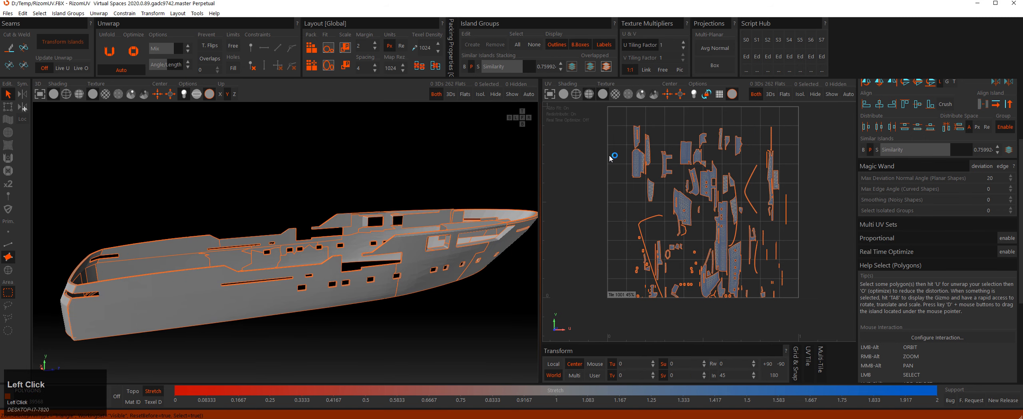
# Switch to island selection and box-select every UV island of the isolated hull.
pyautogui.moveTo(597, 113); pyautogui.dragTo(820, 308)
pyautogui.press('4')
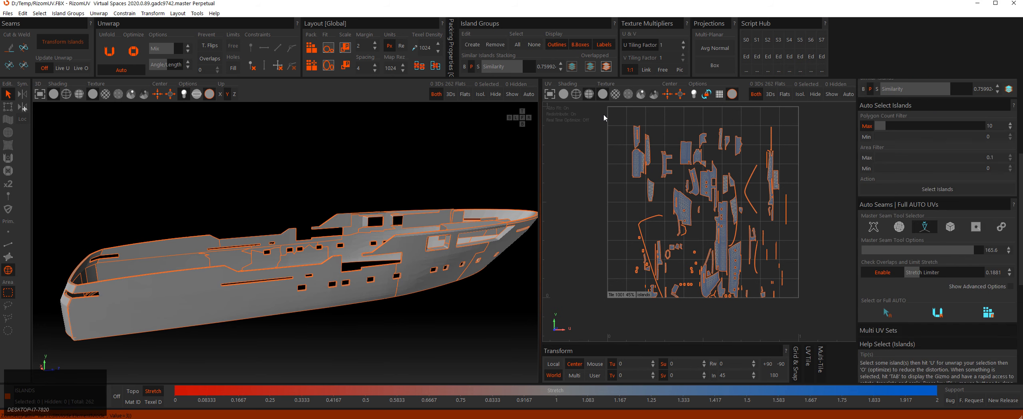
pyautogui.moveTo(604, 114); pyautogui.dragTo(816, 312)
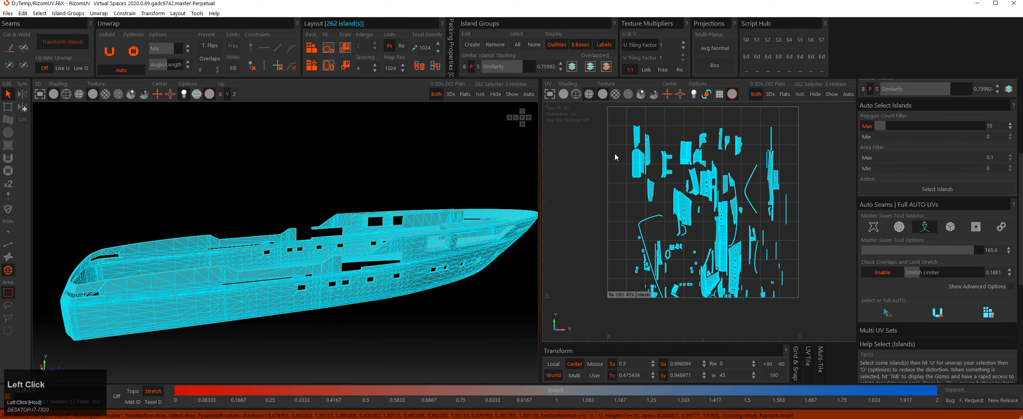
pyautogui.keyDown('alt'); pyautogui.moveTo(607, 151); pyautogui.dragTo(629, 174, button='middle'); pyautogui.keyUp('alt')
pyautogui.keyDown('alt'); pyautogui.moveTo(629, 174); pyautogui.dragTo(627, 166, button='right'); pyautogui.keyUp('alt')
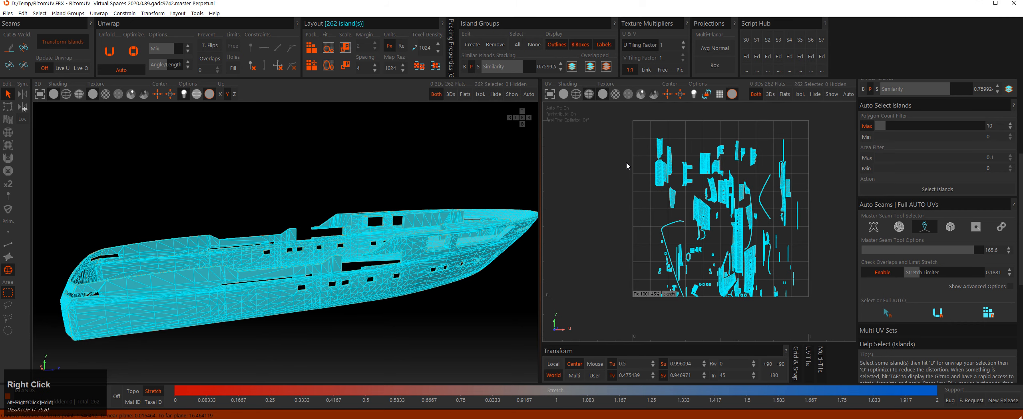
# Clear the island selection and select only the wide island of the inner stern side wall.
pyautogui.click(13, 260)
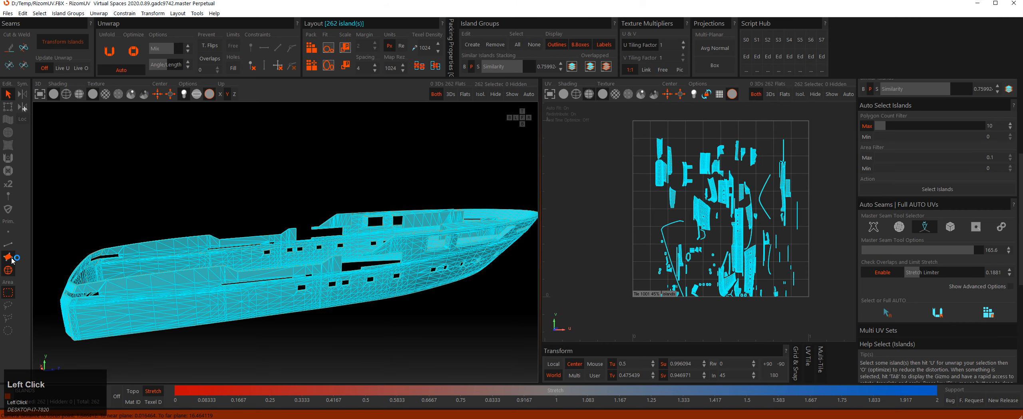
pyautogui.click(10, 272)
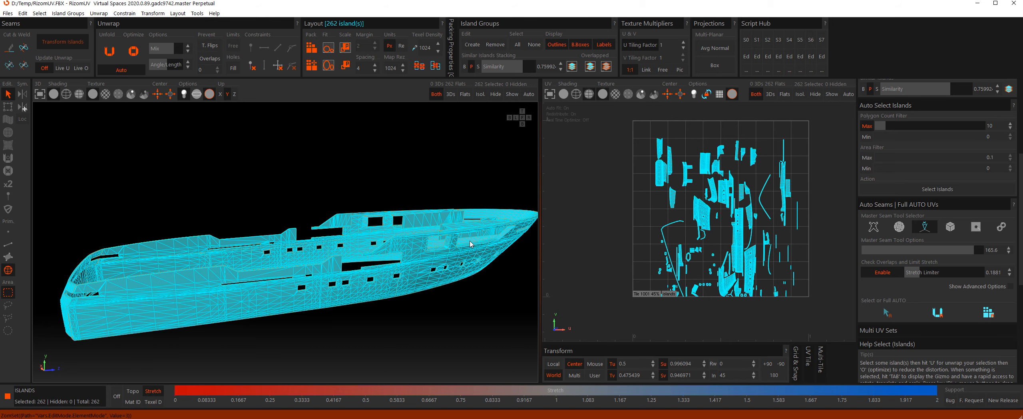
pyautogui.click(626, 206)
pyautogui.click(656, 183)
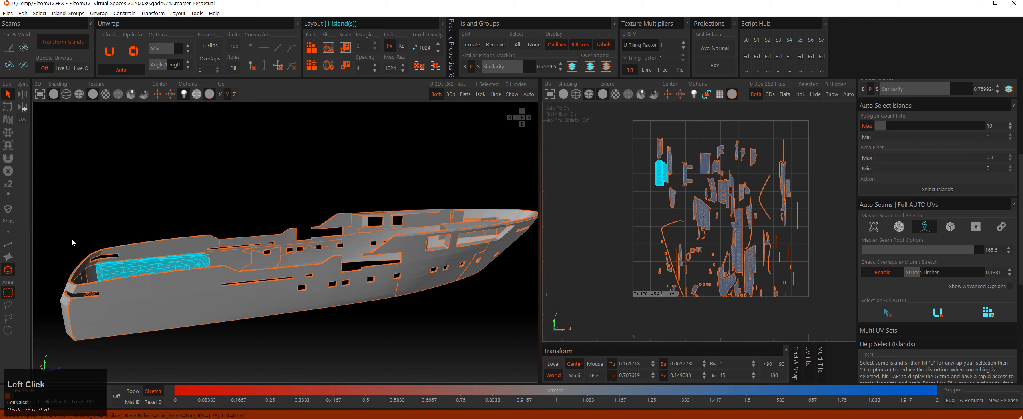
# Switch to point selection and try selecting points on the stern side wall's UV island.
pyautogui.click(9, 234)
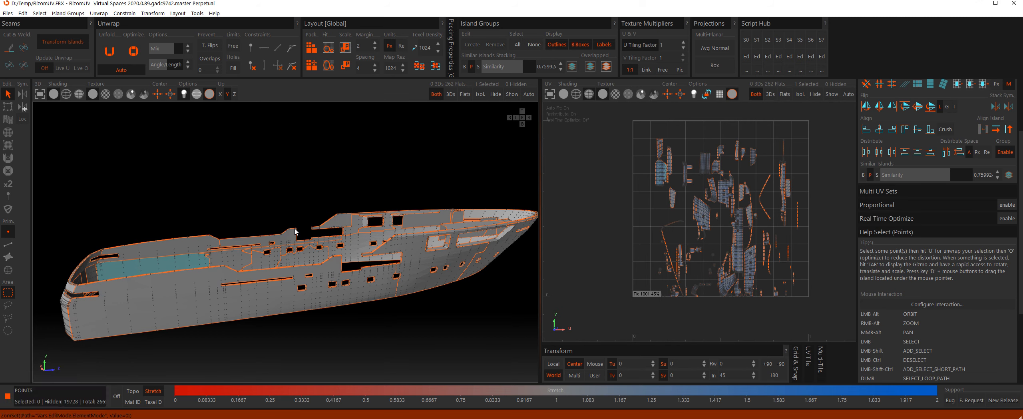
pyautogui.moveTo(280, 225); pyautogui.dragTo(316, 253)
pyautogui.click(661, 172)
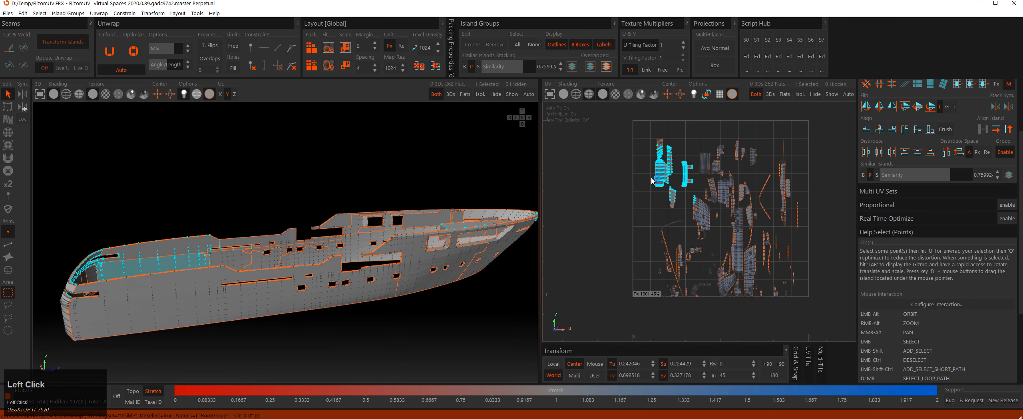
pyautogui.scroll(5, 649, 168)
pyautogui.click(675, 177)
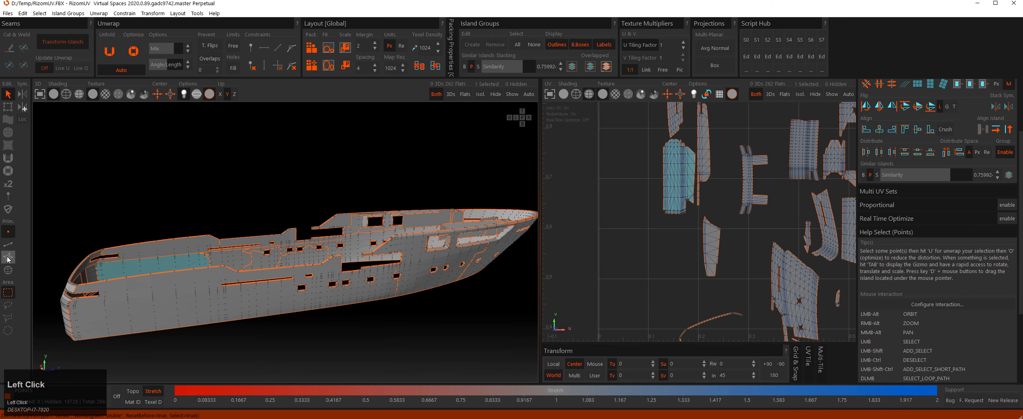
# Switch to edge selection, box-select edges on the stern side wall's island and clear the selection.
pyautogui.press('F2')
pyautogui.moveTo(656, 151); pyautogui.dragTo(685, 192)
pyautogui.click(635, 187)
# Switch to polygon selection and select single triangles on the stern side wall's island.
pyautogui.click(11, 256)
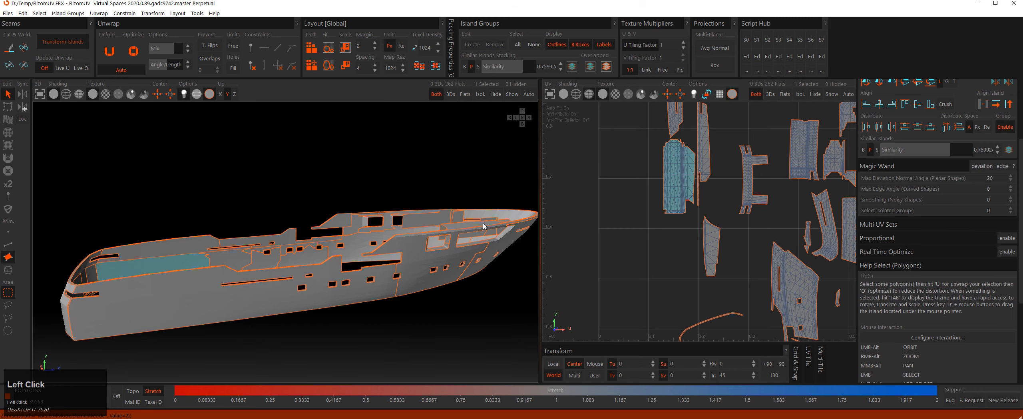
pyautogui.click(673, 177)
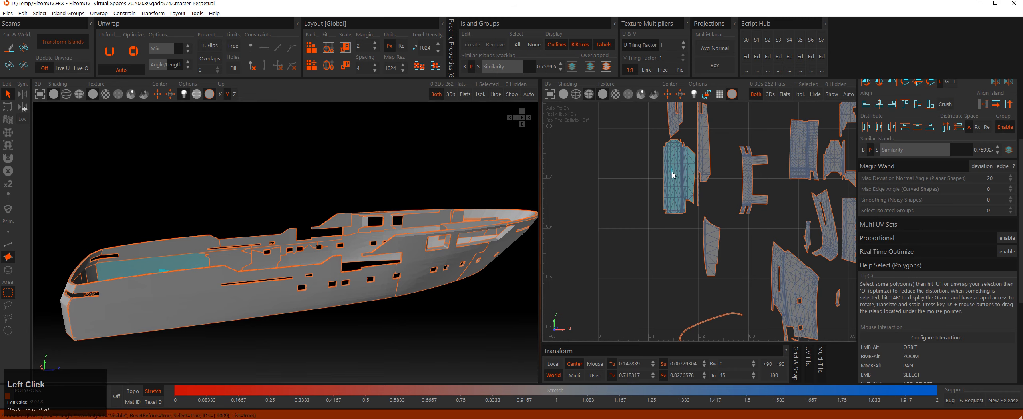
pyautogui.scroll(6, 675, 181)
pyautogui.click(671, 167)
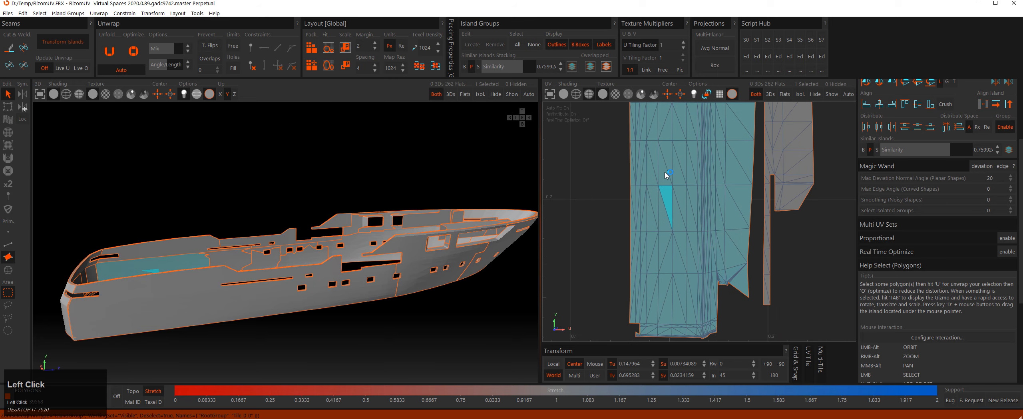
# Return to island selection and select the stern side wall's island as a whole.
pyautogui.click(8, 270)
pyautogui.scroll(-2, 622, 210)
pyautogui.click(659, 211)
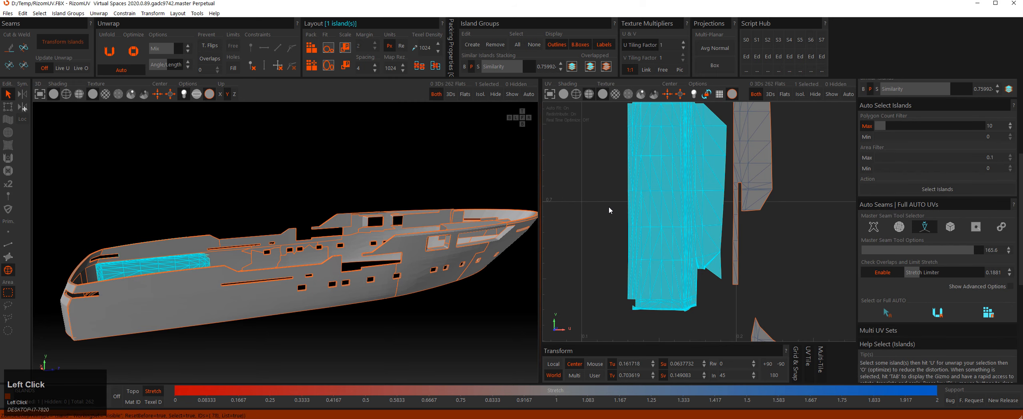
pyautogui.scroll(-3, 609, 206)
pyautogui.click(678, 168)
# Box-select all the hull's islands in the UV tile.
pyautogui.scroll(-3, 638, 194)
pyautogui.scroll(-3, 638, 193)
pyautogui.moveTo(598, 142); pyautogui.dragTo(767, 285)
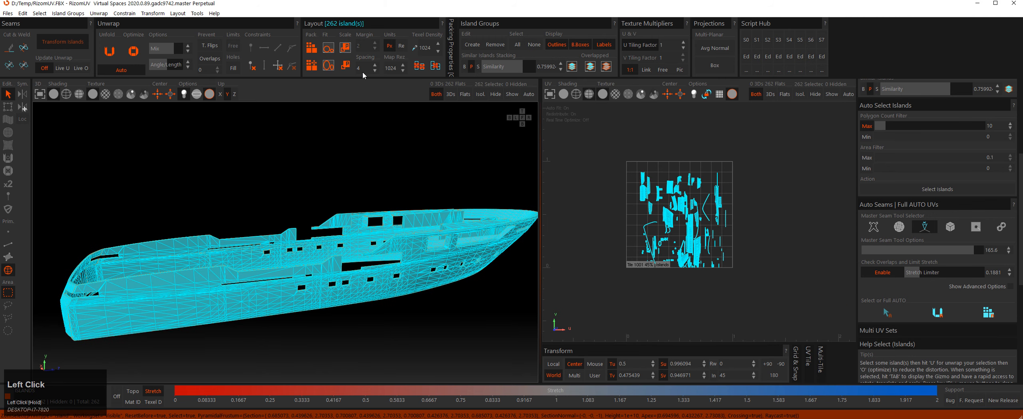
# Pack the selected hull islands and rescale them to fit the UV square.
pyautogui.click(312, 49)
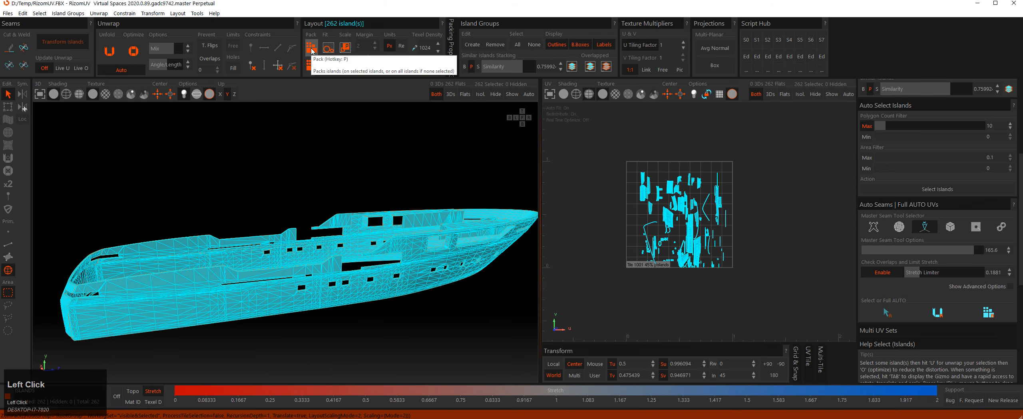
pyautogui.scroll(1, 522, 120)
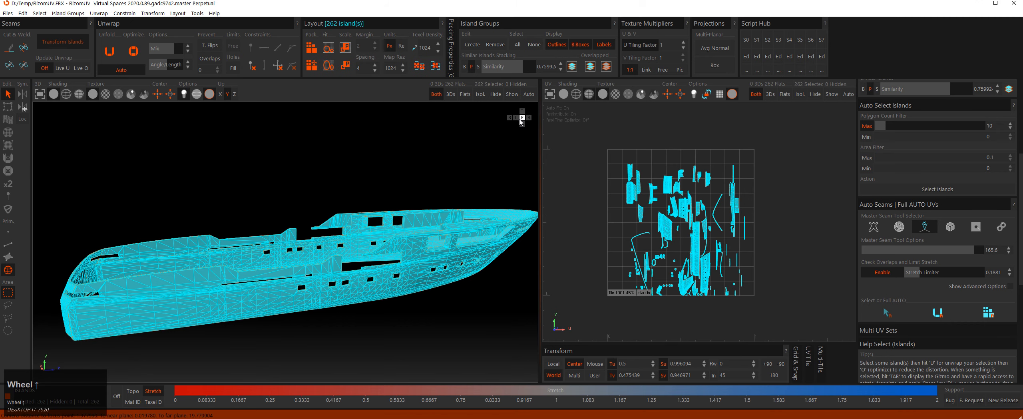
pyautogui.click(331, 52)
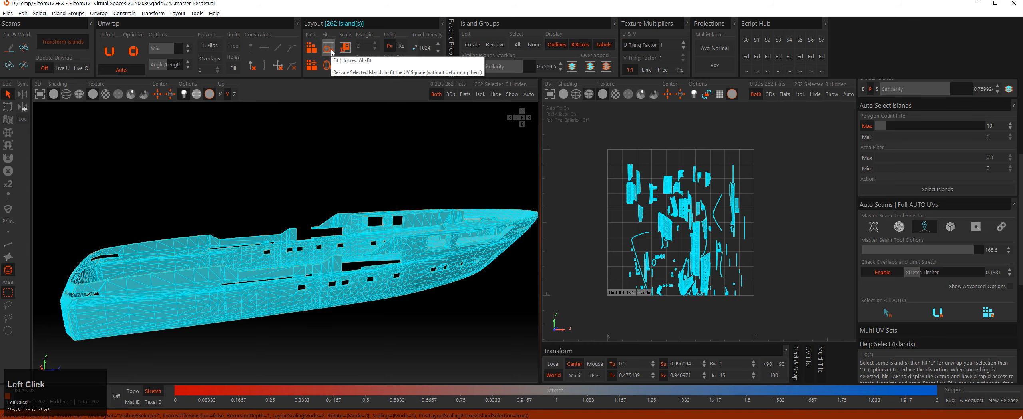
pyautogui.press('Tab')
pyautogui.press('Tab')
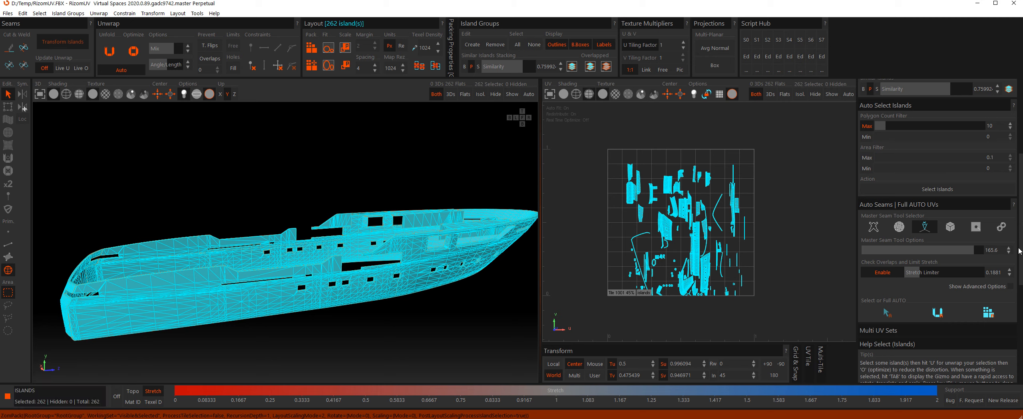
# Try isolating and showing the selected hull islands, and clear the selection.
pyautogui.moveTo(1021, 244); pyautogui.dragTo(1020, 171)
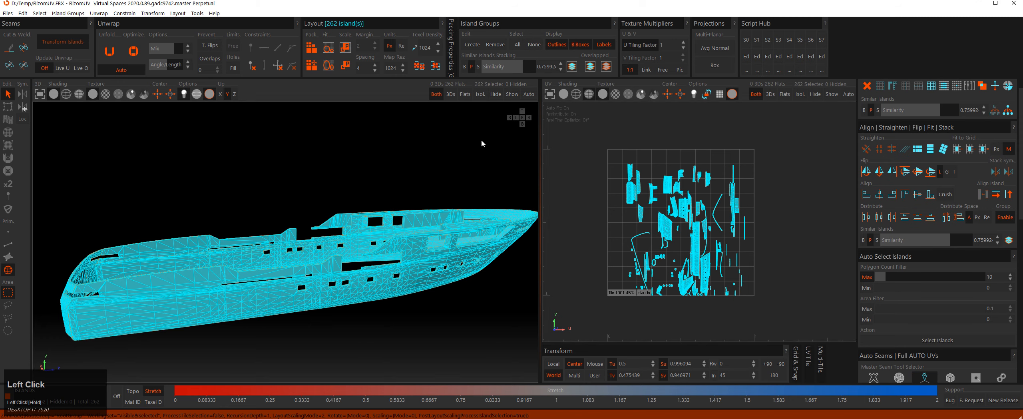
pyautogui.keyDown('alt'); pyautogui.moveTo(481, 139); pyautogui.dragTo(458, 156, button='right'); pyautogui.keyUp('alt')
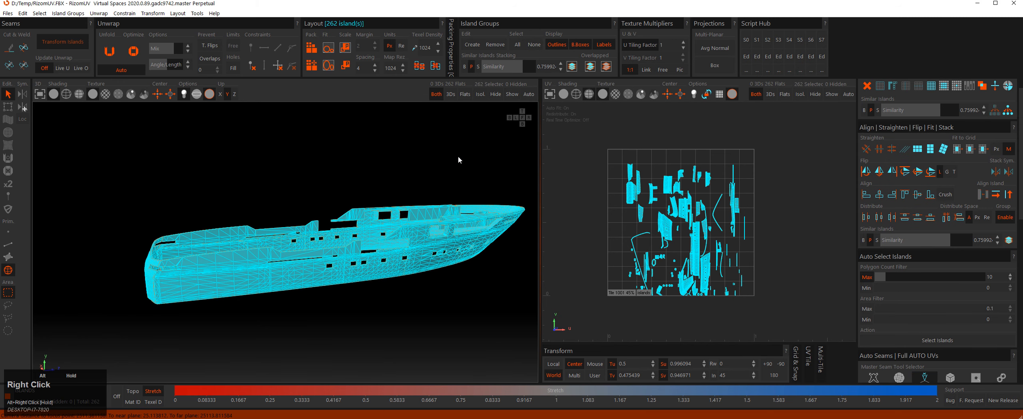
pyautogui.click(802, 96)
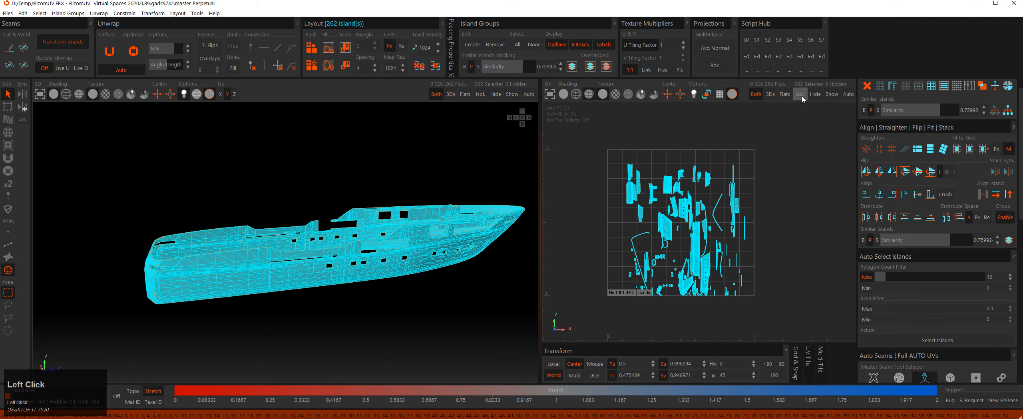
pyautogui.click(828, 95)
pyautogui.click(125, 14)
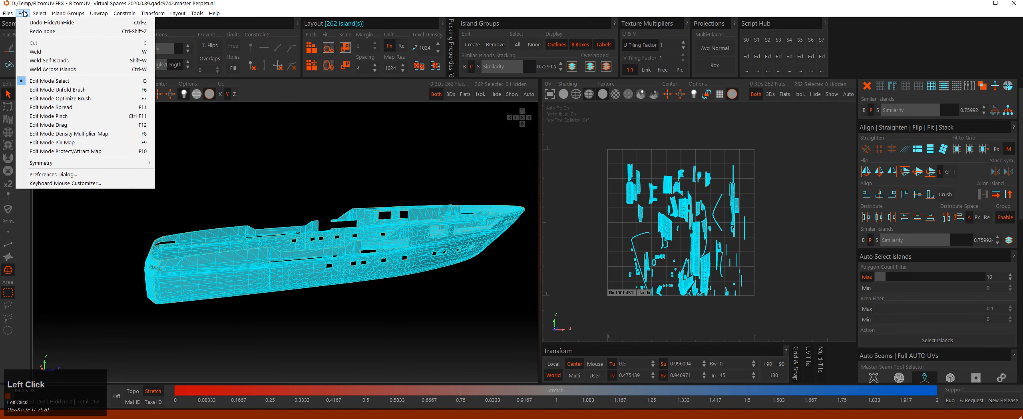
pyautogui.click(288, 126)
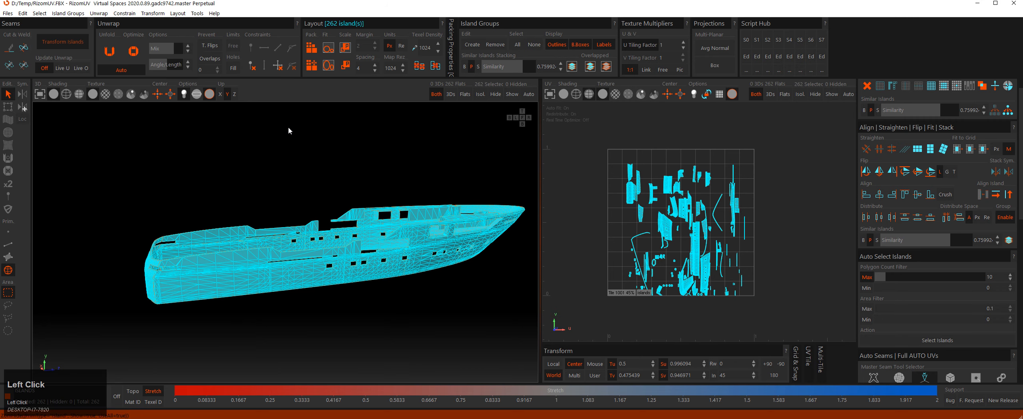
pyautogui.hotkey('alt', 'y')
pyautogui.hotkey('alt', 'i')
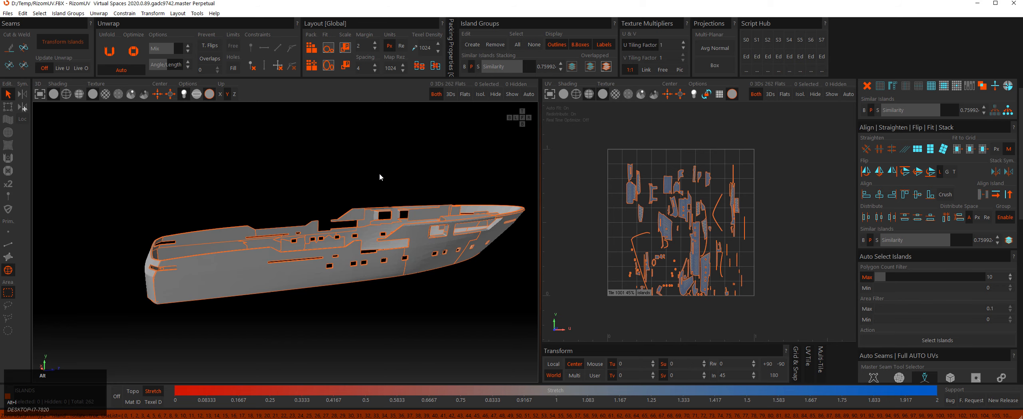
# Switch to polygon selection and show all the hidden parts of the yacht.
pyautogui.click(333, 134)
pyautogui.click(8, 257)
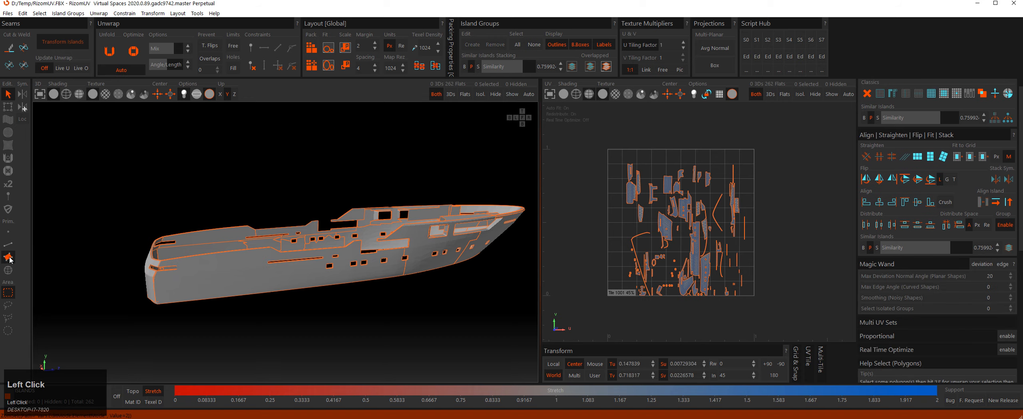
pyautogui.click(508, 95)
pyautogui.hotkey('alt', 'y')
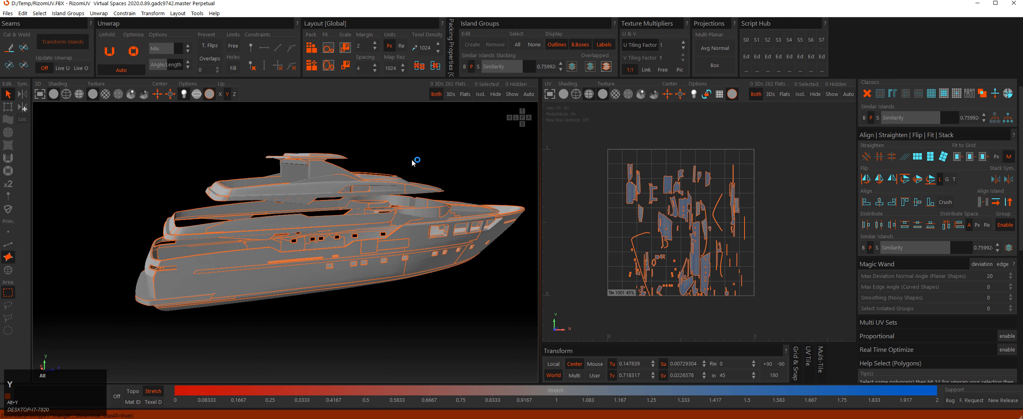
pyautogui.keyDown('alt'); pyautogui.moveTo(403, 156); pyautogui.dragTo(408, 153); pyautogui.keyUp('alt')
pyautogui.keyDown('alt'); pyautogui.moveTo(408, 153); pyautogui.dragTo(407, 167, button='right'); pyautogui.keyUp('alt')
pyautogui.keyDown('alt'); pyautogui.moveTo(406, 168); pyautogui.dragTo(405, 171); pyautogui.keyUp('alt')
pyautogui.keyDown('alt'); pyautogui.moveTo(404, 170); pyautogui.dragTo(417, 157, button='middle'); pyautogui.keyUp('alt')
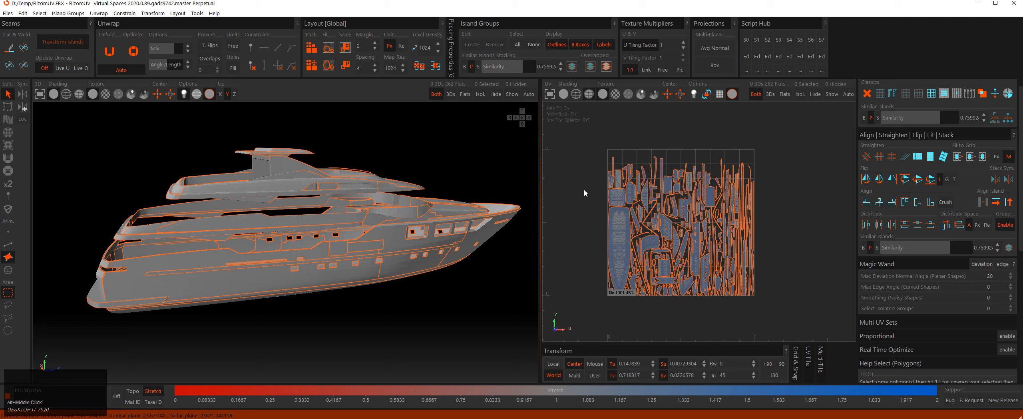
pyautogui.keyDown('alt'); pyautogui.moveTo(584, 190); pyautogui.dragTo(593, 192, button='right'); pyautogui.keyUp('alt')
pyautogui.keyDown('alt'); pyautogui.moveTo(593, 194); pyautogui.dragTo(589, 182, button='middle'); pyautogui.keyUp('alt')
pyautogui.keyDown('alt'); pyautogui.moveTo(589, 182); pyautogui.dragTo(590, 188, button='right'); pyautogui.keyUp('alt')
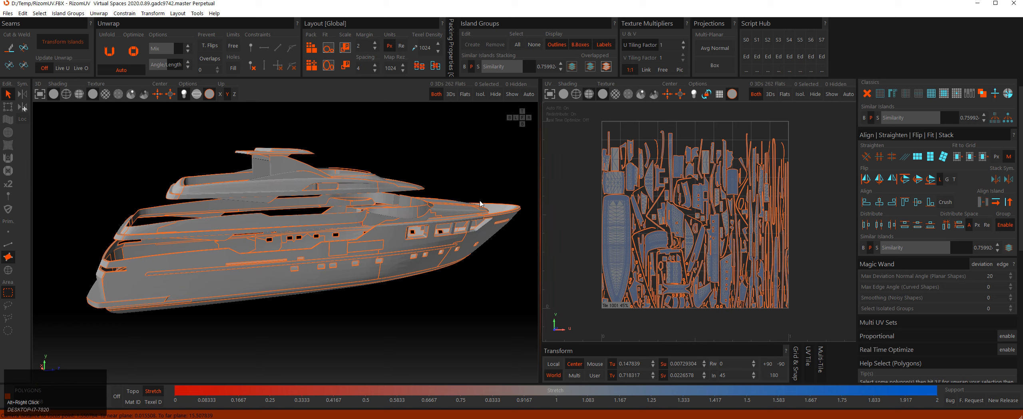
# Return to island selection, select the island of the hull's forward side wall and clear the selection.
pyautogui.click(363, 186)
pyautogui.click(407, 143)
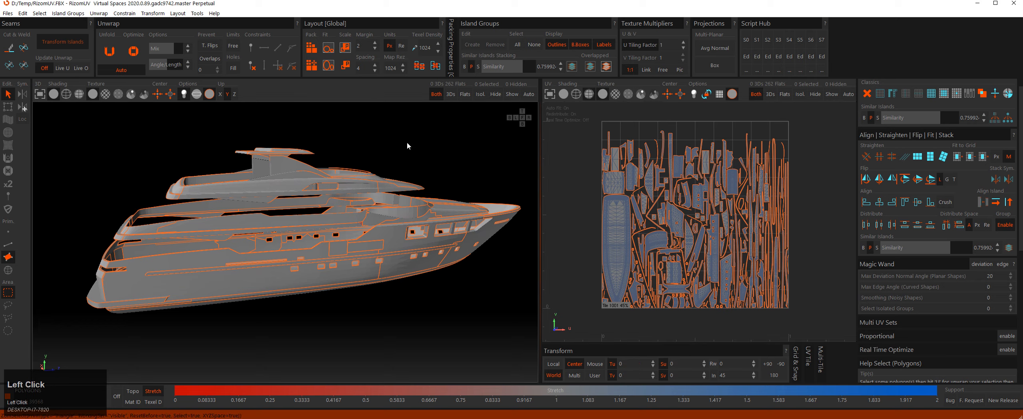
pyautogui.click(385, 191)
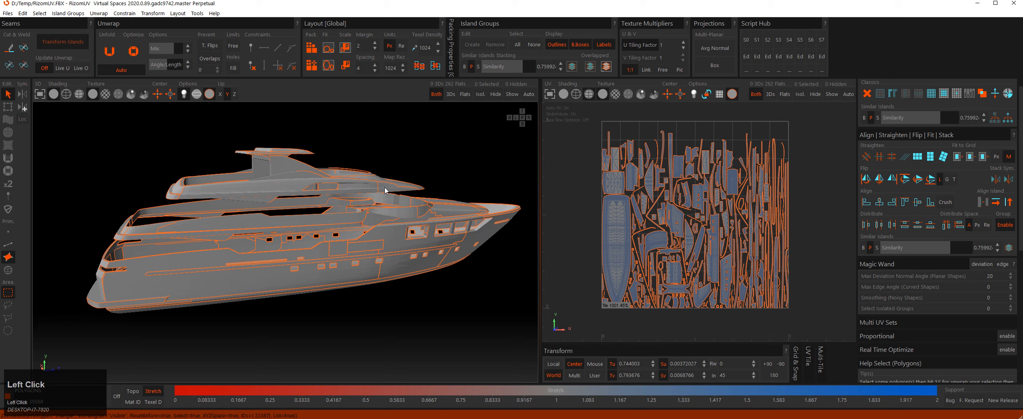
pyautogui.press('4')
pyautogui.click(397, 241)
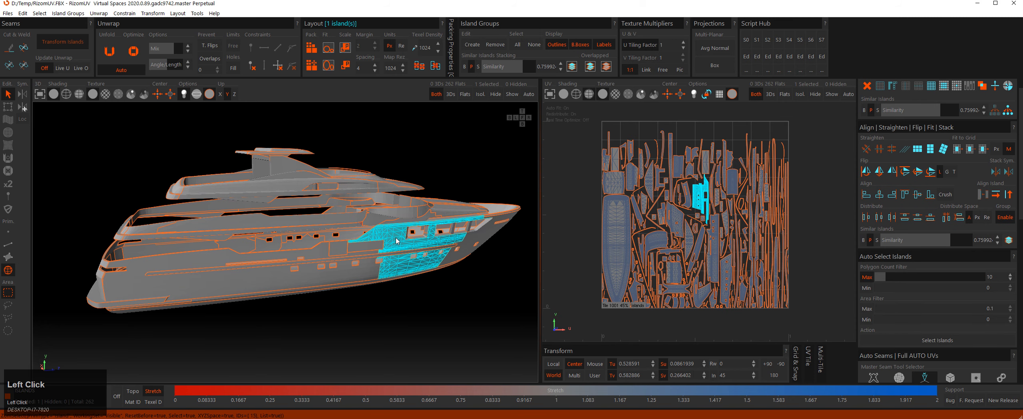
pyautogui.click(426, 174)
# Isolate the hull's aft side wall island, undo the isolation and add two neighbouring hull side islands to the selection.
pyautogui.keyDown('alt'); pyautogui.moveTo(208, 261); pyautogui.dragTo(221, 257); pyautogui.keyUp('alt')
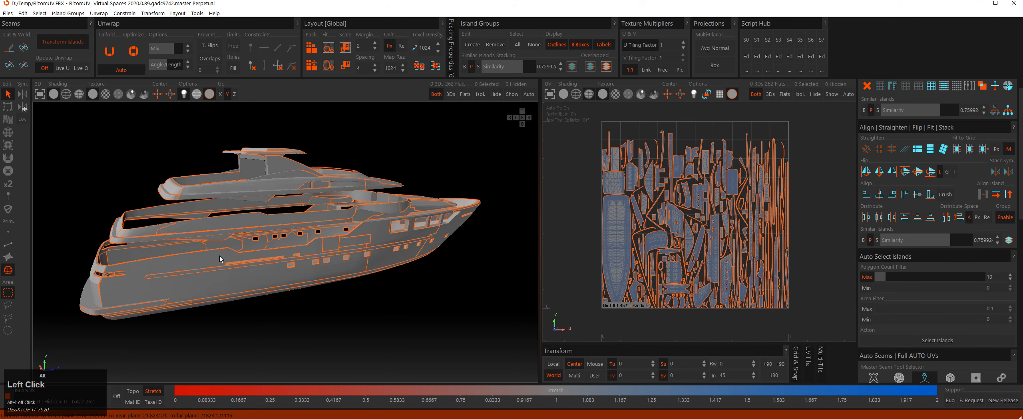
pyautogui.click(198, 260)
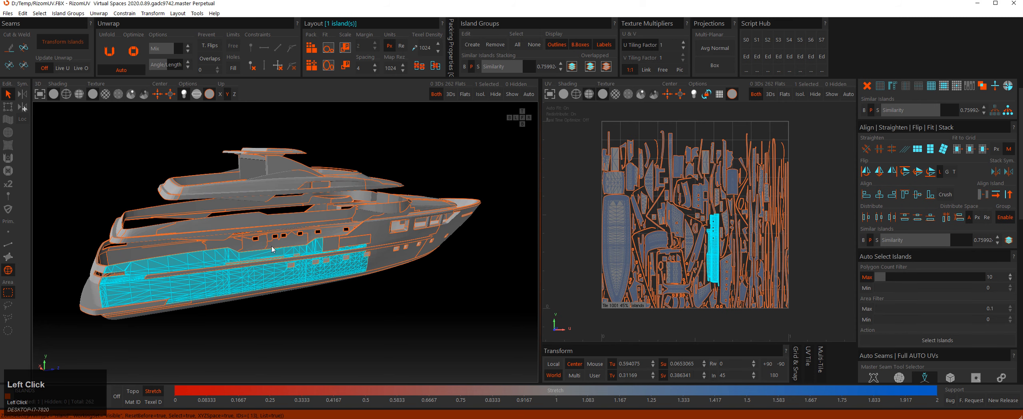
pyautogui.hotkey('alt', 'i')
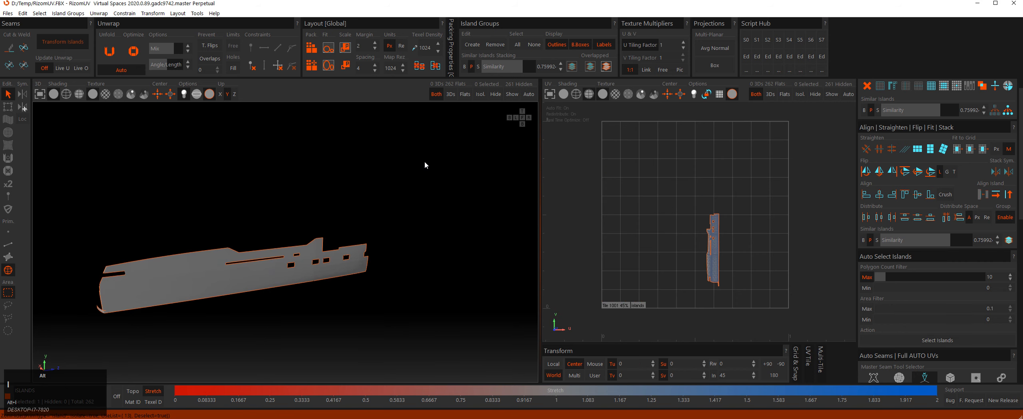
pyautogui.keyDown('shift'); pyautogui.click(318, 239); pyautogui.keyUp('shift')
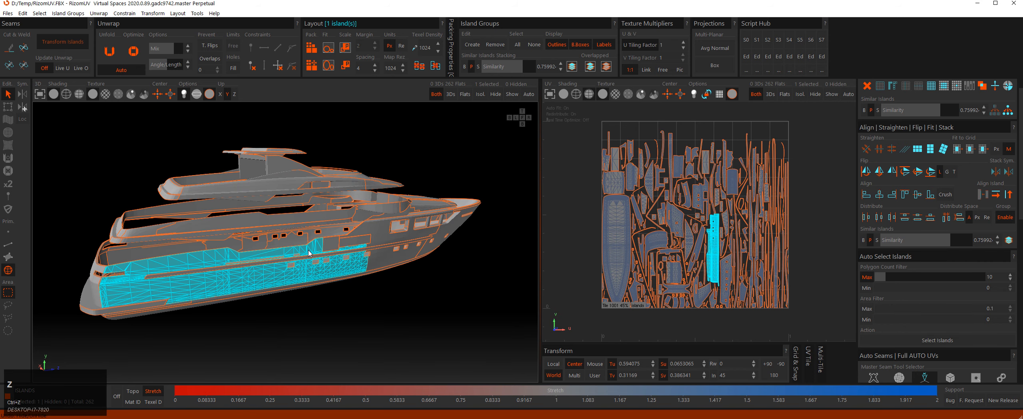
pyautogui.keyDown('shift'); pyautogui.click(330, 247); pyautogui.keyUp('shift')
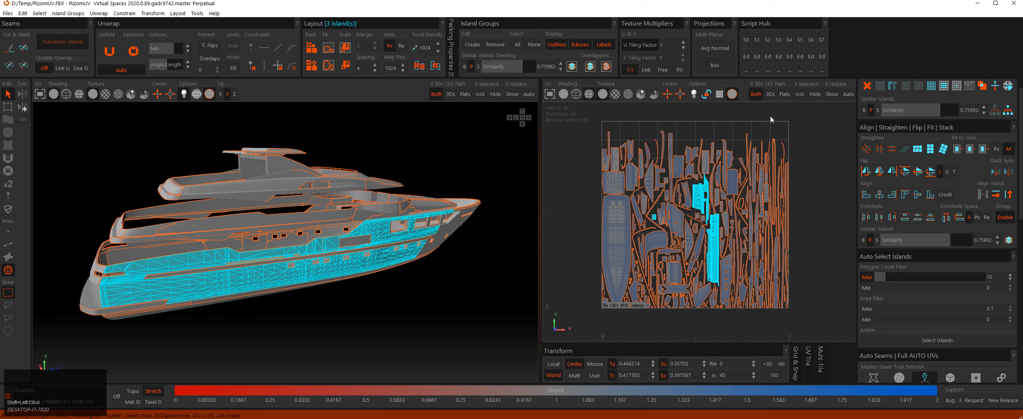
# Isolate and pack the three selected hull side islands, undo both operations and clear the selection.
pyautogui.click(801, 95)
pyautogui.press('p')
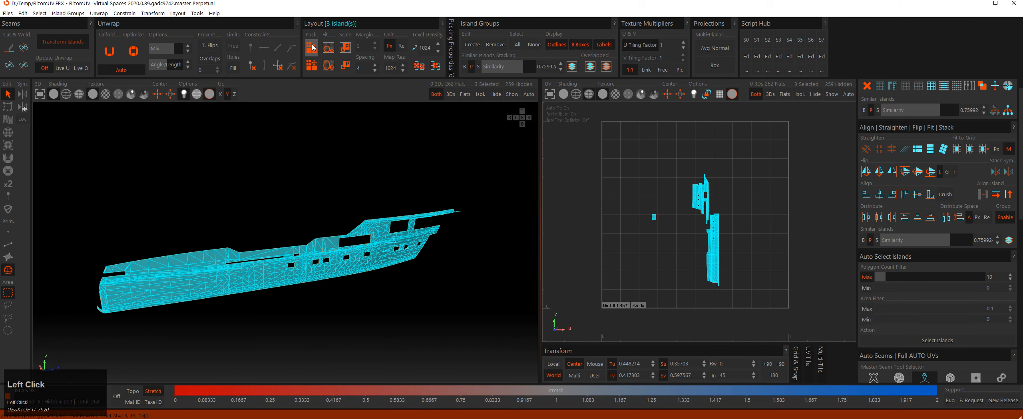
pyautogui.hotkey('ctrl', 'z')
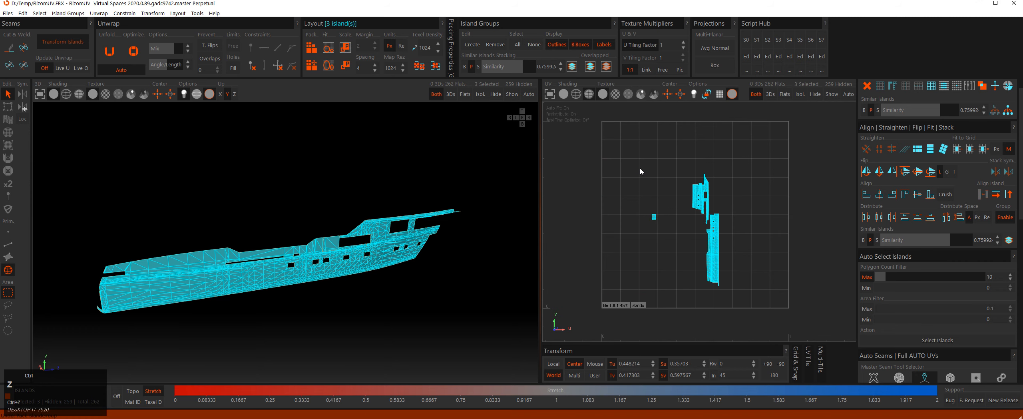
pyautogui.hotkey('ctrl', 'z')
pyautogui.click(642, 128)
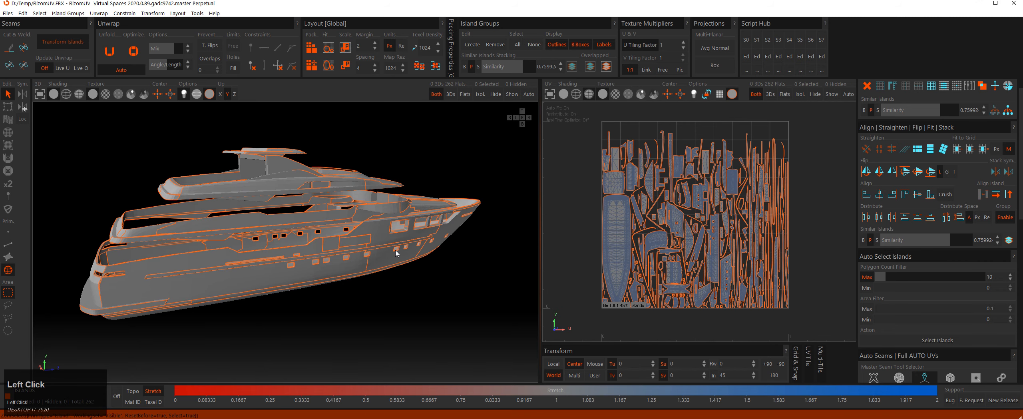
# Select one hull side island, extend the selection to all islands of the connected hull and clear it.
pyautogui.keyDown('alt'); pyautogui.moveTo(307, 241); pyautogui.dragTo(324, 242, button='middle'); pyautogui.keyUp('alt')
pyautogui.keyDown('alt'); pyautogui.moveTo(325, 242); pyautogui.dragTo(342, 242); pyautogui.keyUp('alt')
pyautogui.keyDown('alt'); pyautogui.moveTo(343, 242); pyautogui.dragTo(323, 242, button='right'); pyautogui.keyUp('alt')
pyautogui.keyDown('alt'); pyautogui.moveTo(324, 245); pyautogui.dragTo(184, 264); pyautogui.keyUp('alt')
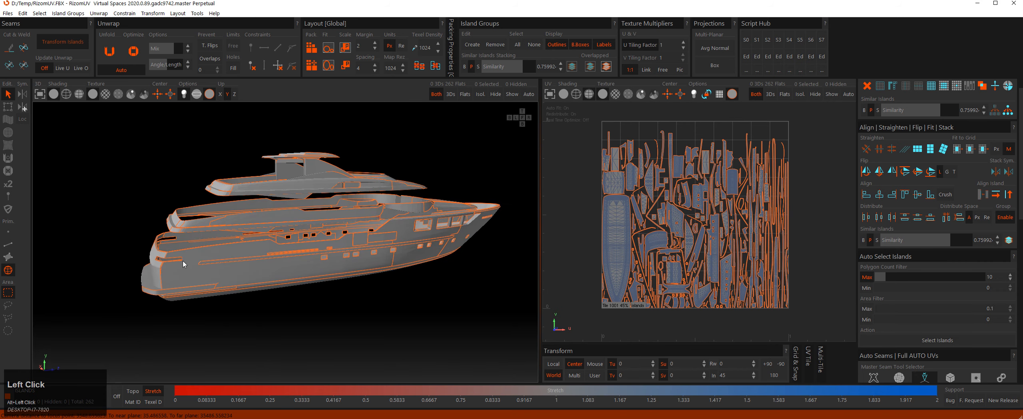
pyautogui.click(242, 251)
pyautogui.click(1008, 85)
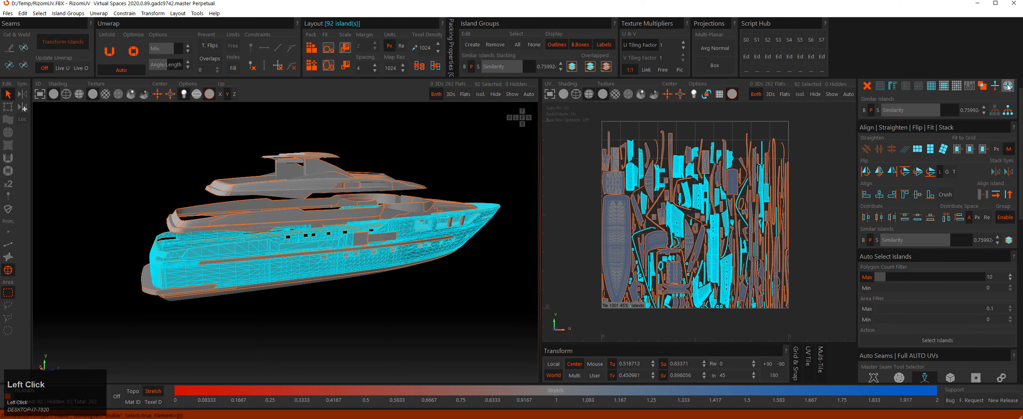
pyautogui.click(441, 280)
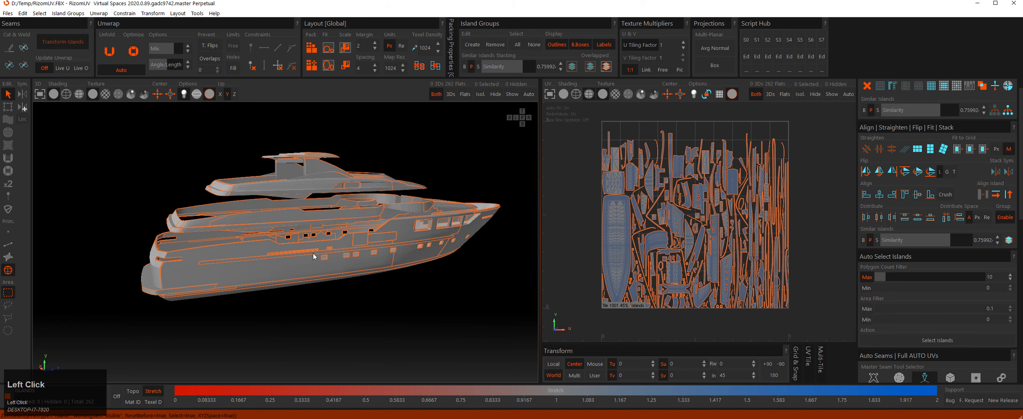
# Select a hull side island again and extend the selection to the whole connected hull.
pyautogui.keyDown('alt'); pyautogui.moveTo(441, 279); pyautogui.dragTo(322, 237, button='right'); pyautogui.keyUp('alt')
pyautogui.click(322, 239)
pyautogui.moveTo(323, 240)
pyautogui.keyDown('alt'); pyautogui.mouseDown()
pyautogui.moveTo(426, 233)
pyautogui.moveTo(303, 241)
pyautogui.mouseUp(); pyautogui.keyUp('alt')
pyautogui.click(1008, 85)
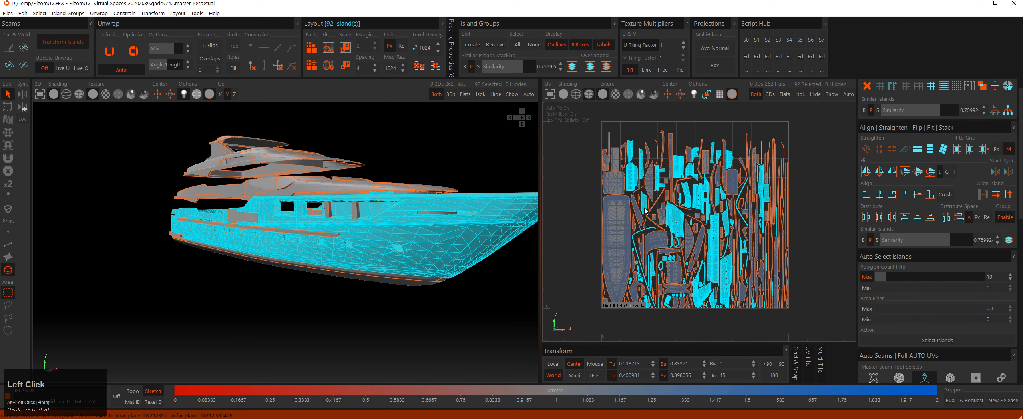
# Pack the selected islands of the connected hull and undo the packing.
pyautogui.scroll(-2, 666, 216)
pyautogui.scroll(1, 666, 215)
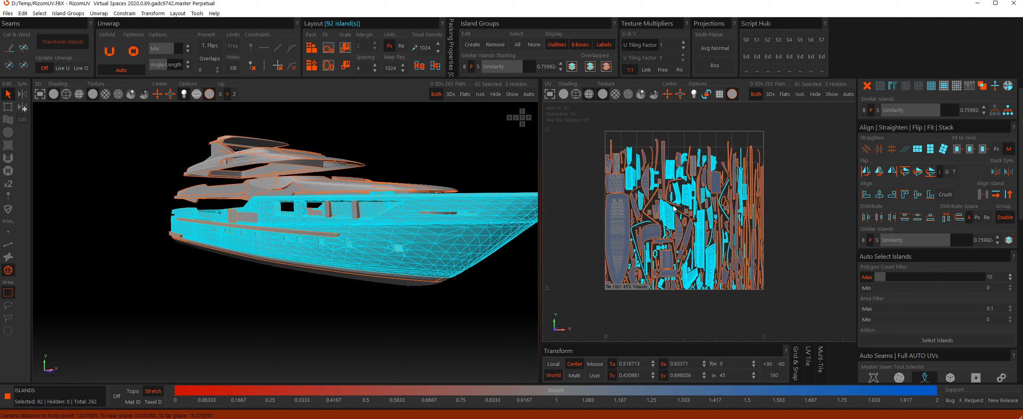
pyautogui.click(334, 66)
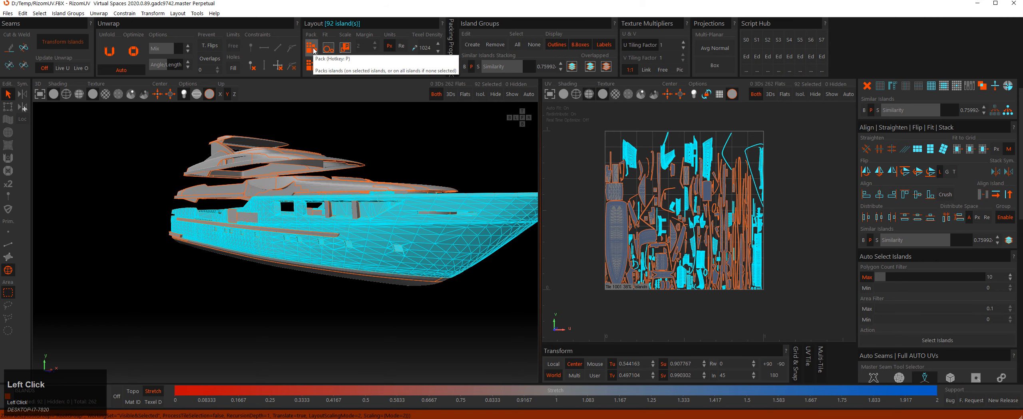
pyautogui.hotkey('ctrl', 'z')
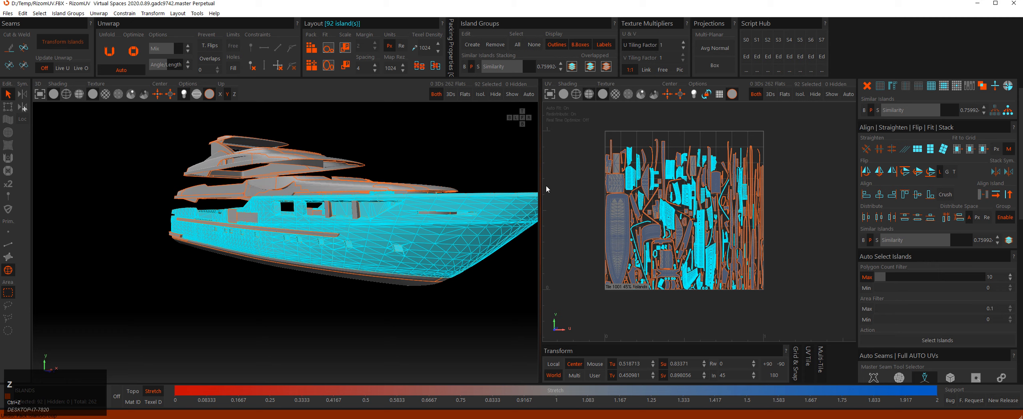
# Clear the selection, activate island selection and select the island of the hull's bow side wall.
pyautogui.click(124, 269)
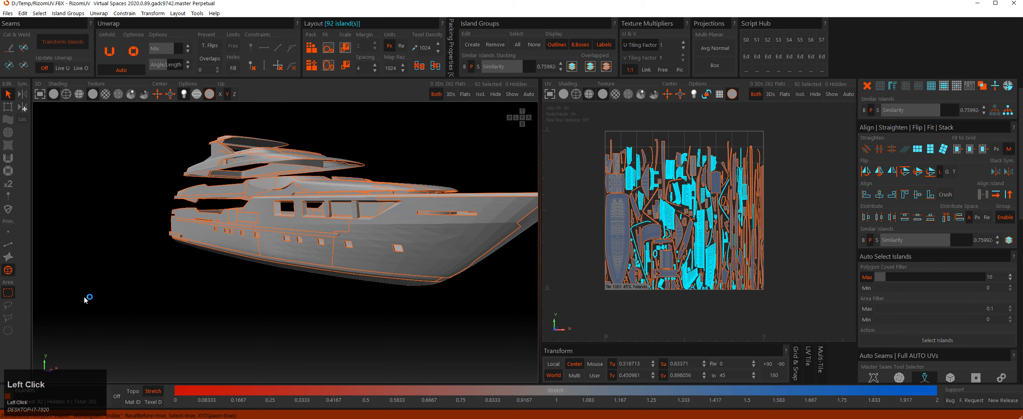
pyautogui.click(9, 270)
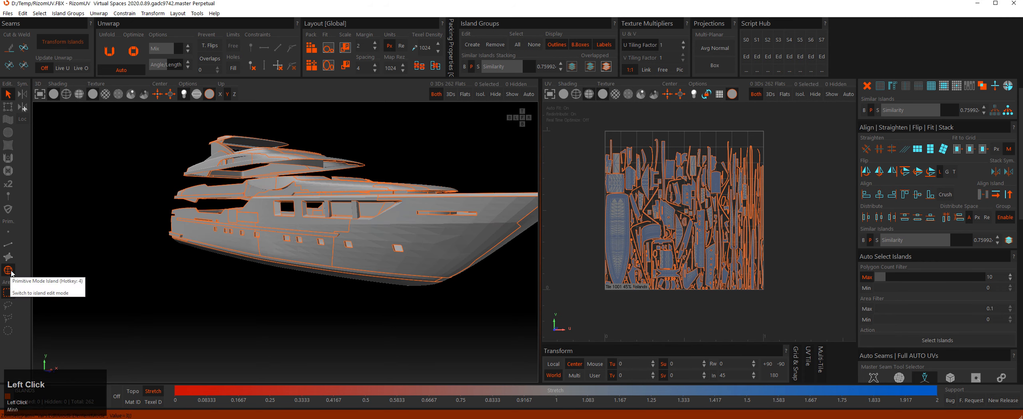
pyautogui.click(439, 239)
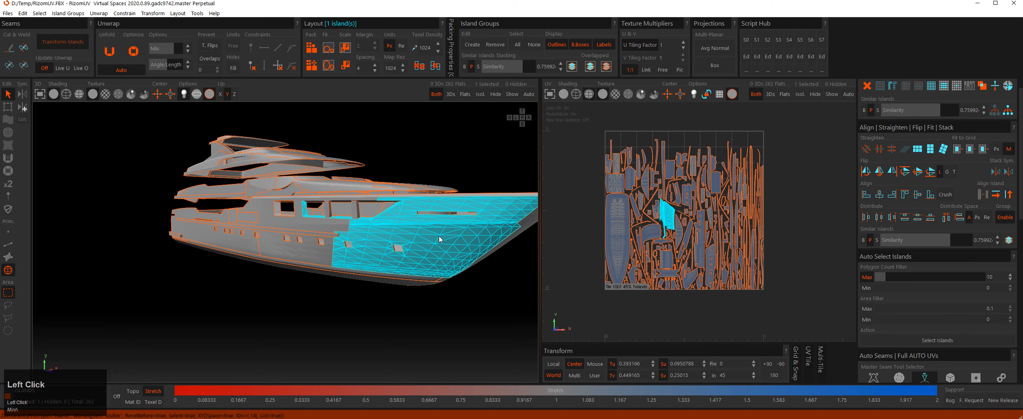
# Extend the bow side wall selection to all islands of the connected hull and isolate them.
pyautogui.click(1008, 85)
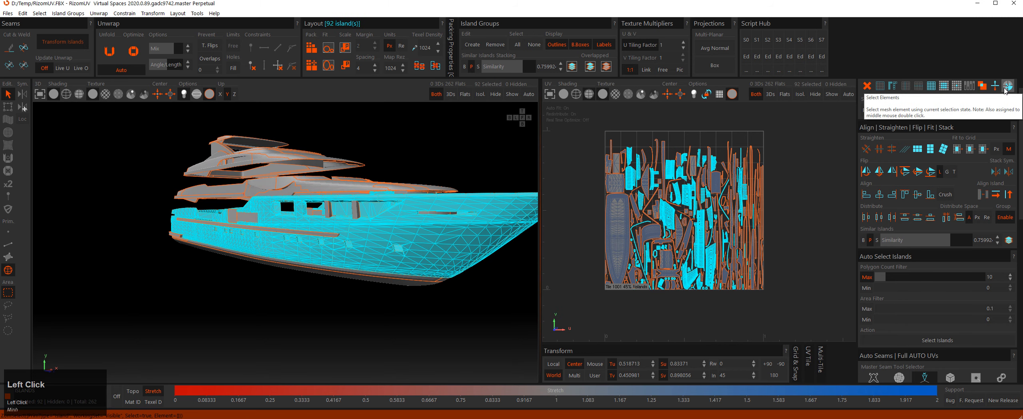
pyautogui.middleClick(437, 235)
pyautogui.middleClick(437, 236)
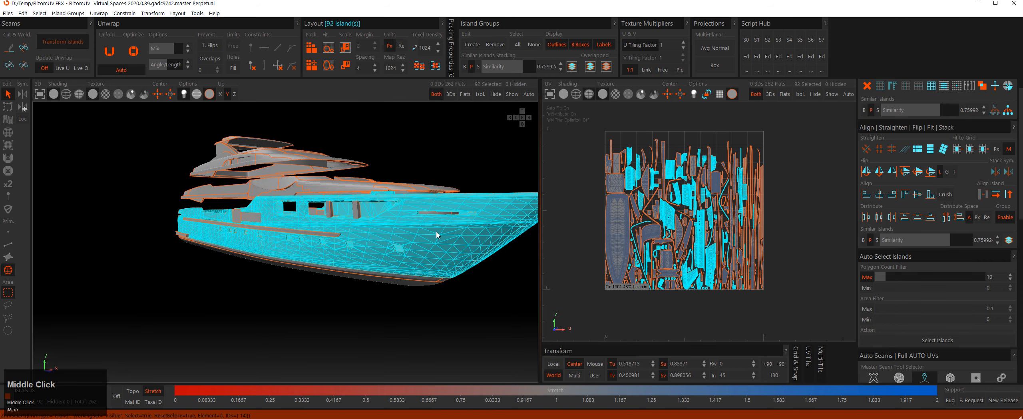
pyautogui.click(382, 319)
pyautogui.middleClick(433, 232)
pyautogui.keyDown('alt'); pyautogui.moveTo(433, 232); pyautogui.dragTo(423, 236); pyautogui.keyUp('alt')
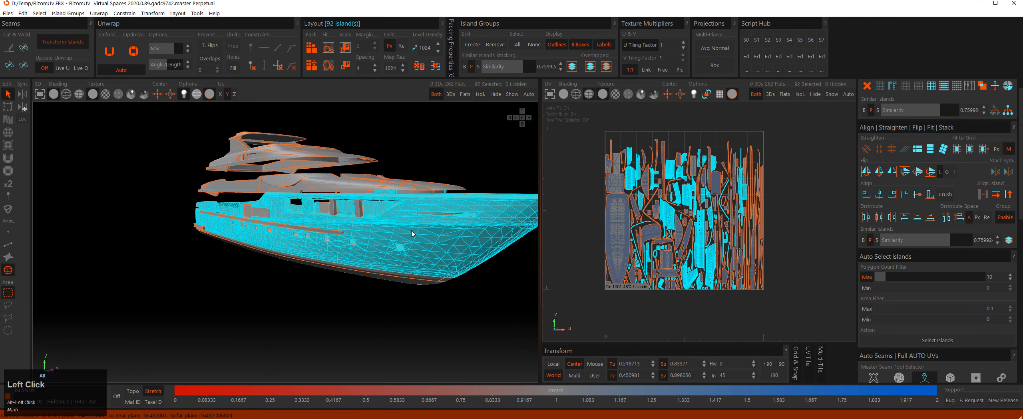
pyautogui.keyDown('alt'); pyautogui.moveTo(422, 236); pyautogui.dragTo(404, 240, button='middle'); pyautogui.keyUp('alt')
pyautogui.keyDown('alt'); pyautogui.moveTo(405, 240); pyautogui.dragTo(403, 243, button='right'); pyautogui.keyUp('alt')
pyautogui.keyDown('alt'); pyautogui.moveTo(403, 243); pyautogui.dragTo(409, 240); pyautogui.keyUp('alt')
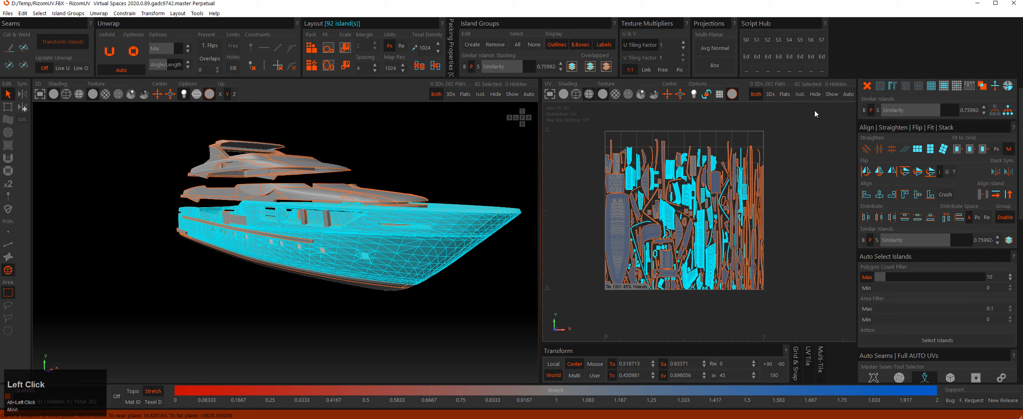
pyautogui.click(803, 95)
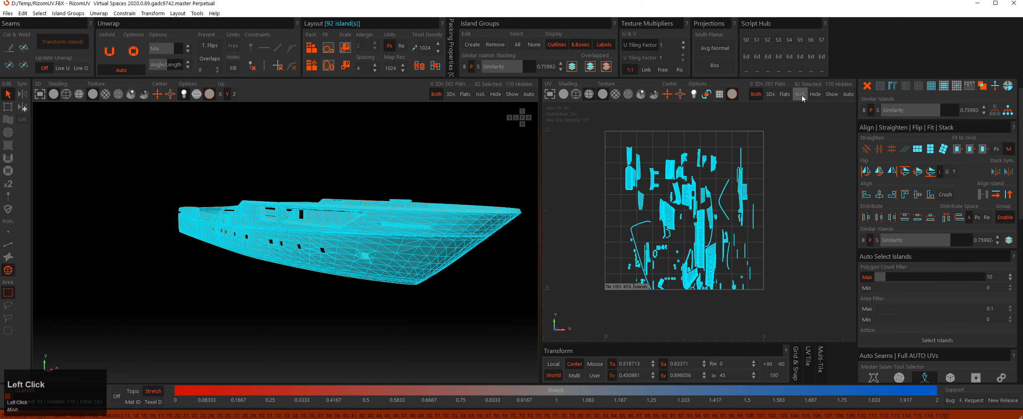
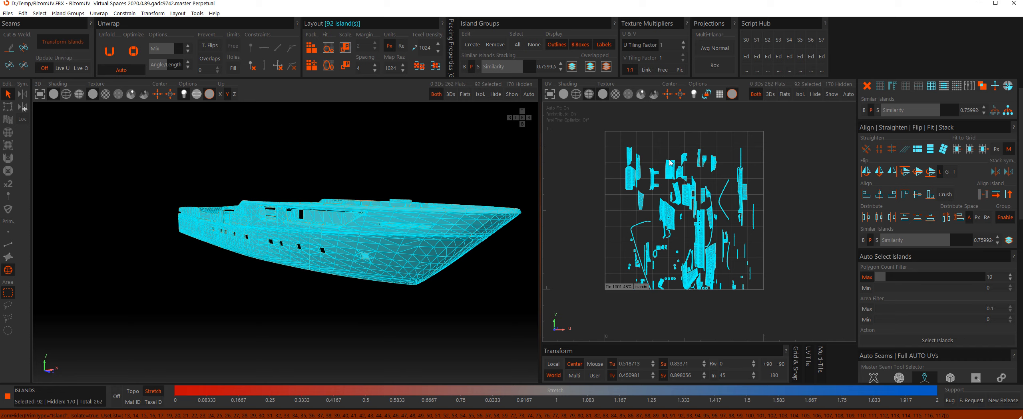
# Pack the isolated hull islands, create an island group from them and clear the selection.
pyautogui.click(313, 47)
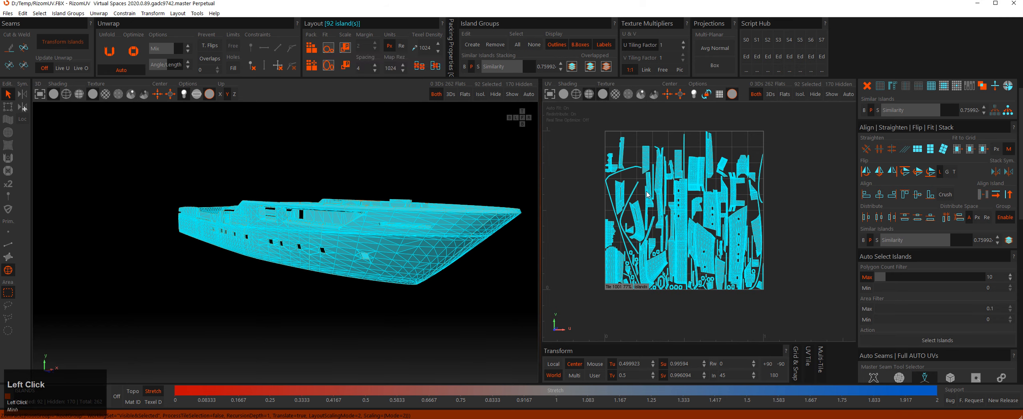
pyautogui.scroll(-1, 683, 179)
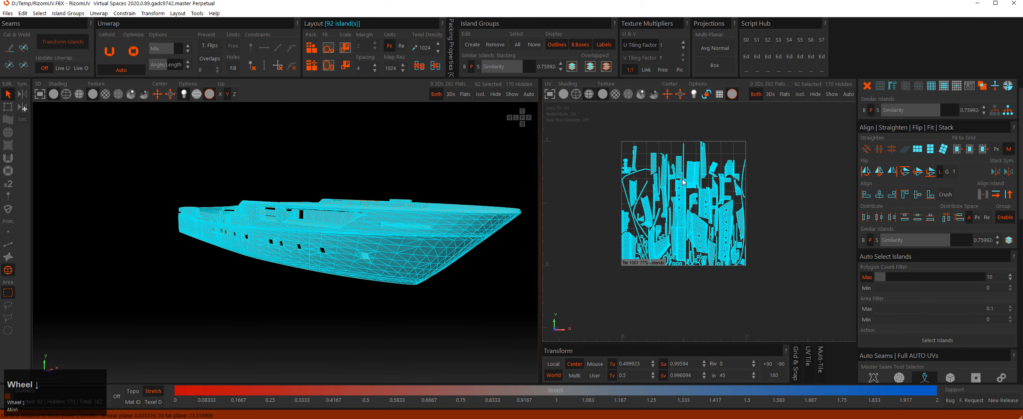
pyautogui.press('Tab')
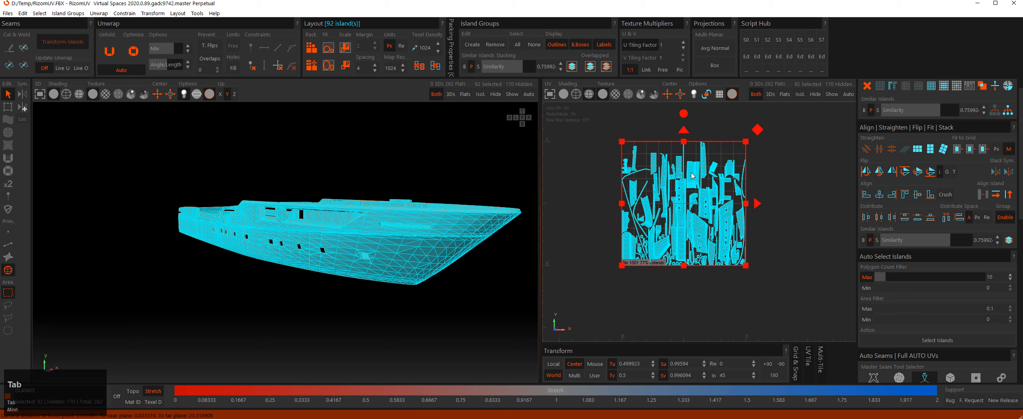
pyautogui.click(474, 45)
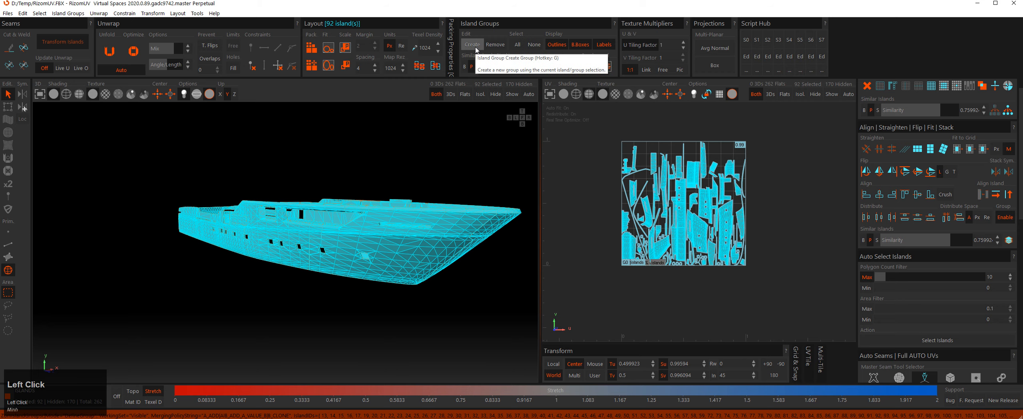
pyautogui.click(703, 117)
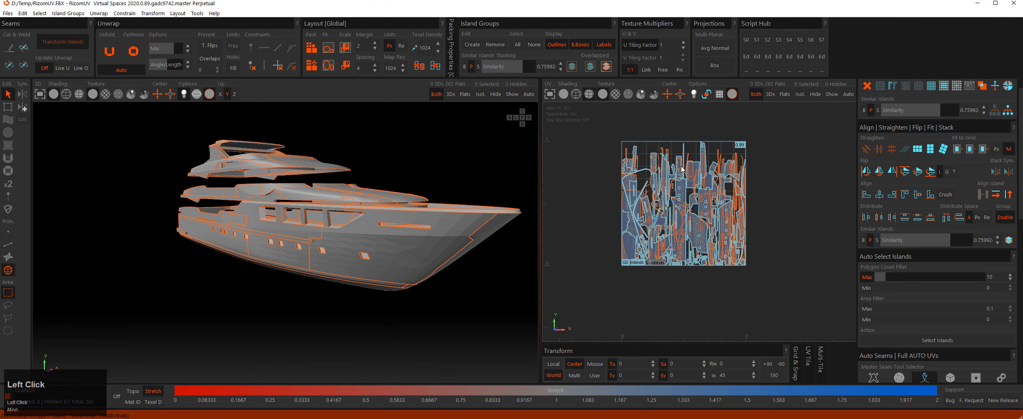
# Pack the entire layout with the hull islands kept together as a group.
pyautogui.press('Tab')
pyautogui.click(667, 172)
pyautogui.click(607, 148)
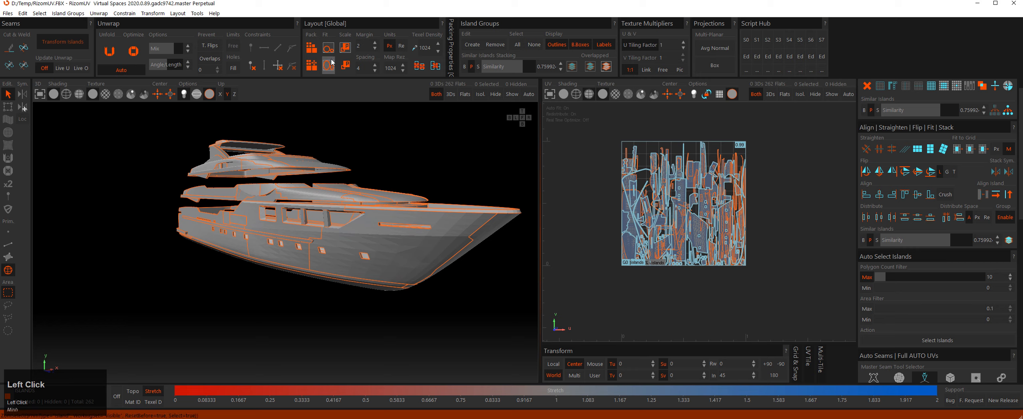
pyautogui.click(313, 48)
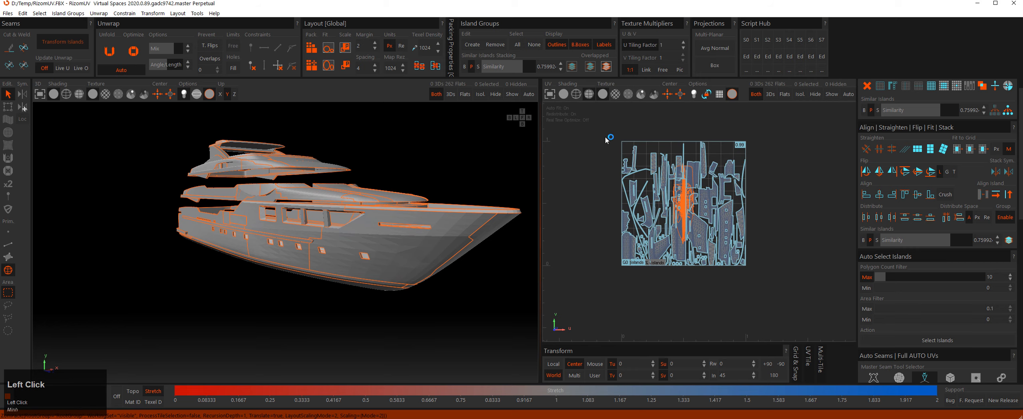
pyautogui.scroll(2, 608, 169)
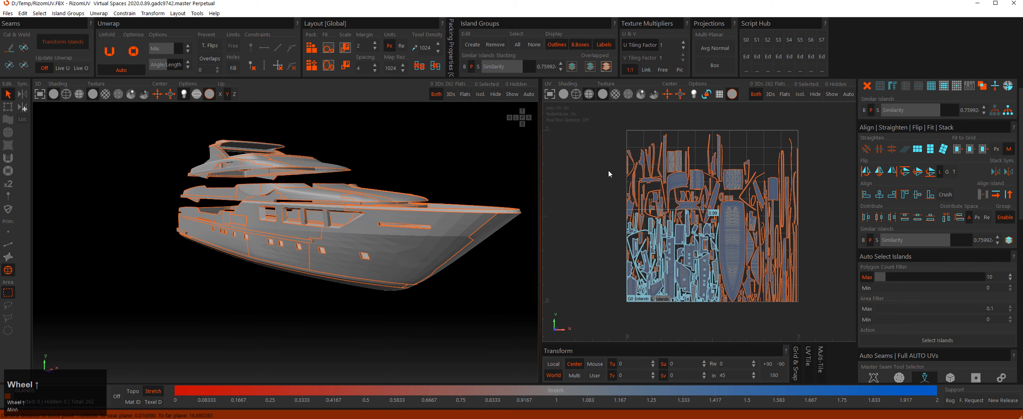
# Select the connected hull, switch the selection to the connected foredeck superstructure element and clear it.
pyautogui.click(598, 175)
pyautogui.middleClick(440, 238)
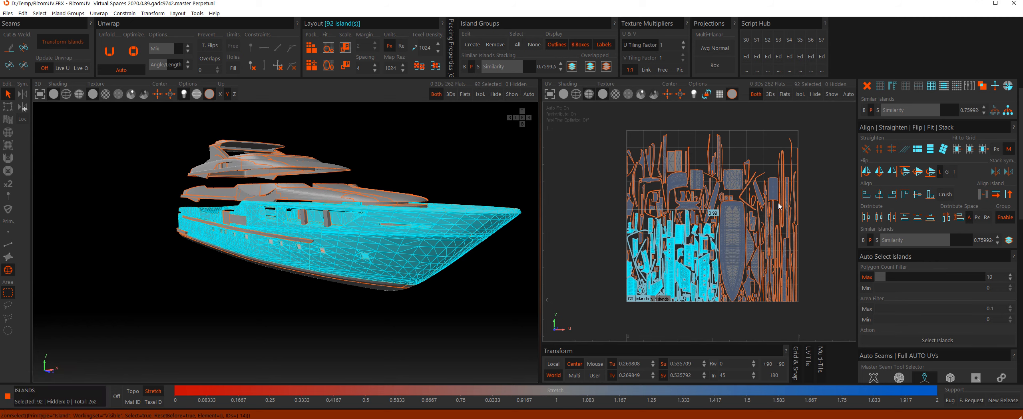
pyautogui.click(431, 179)
pyautogui.middleClick(320, 191)
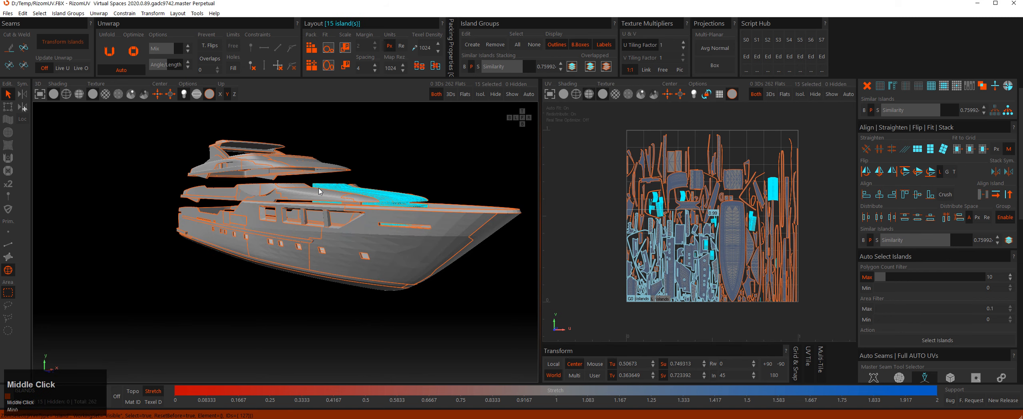
pyautogui.click(568, 180)
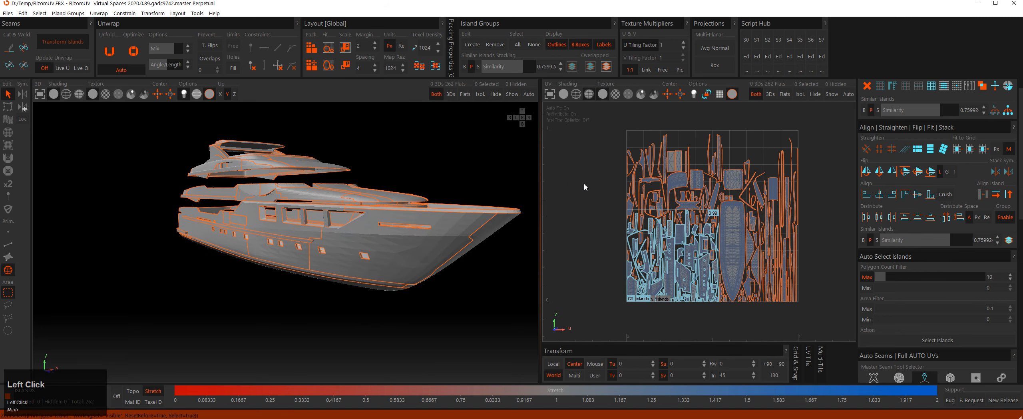
# Select the connected hull, move its island group outside the UV tile to about U -0.35, V 0.23, and clear the selection.
pyautogui.middleClick(412, 242)
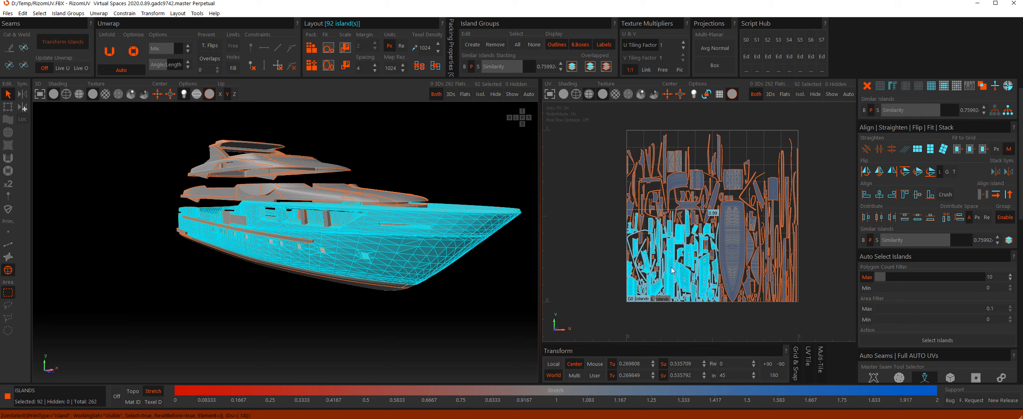
pyautogui.moveTo(670, 260); pyautogui.dragTo(571, 281)
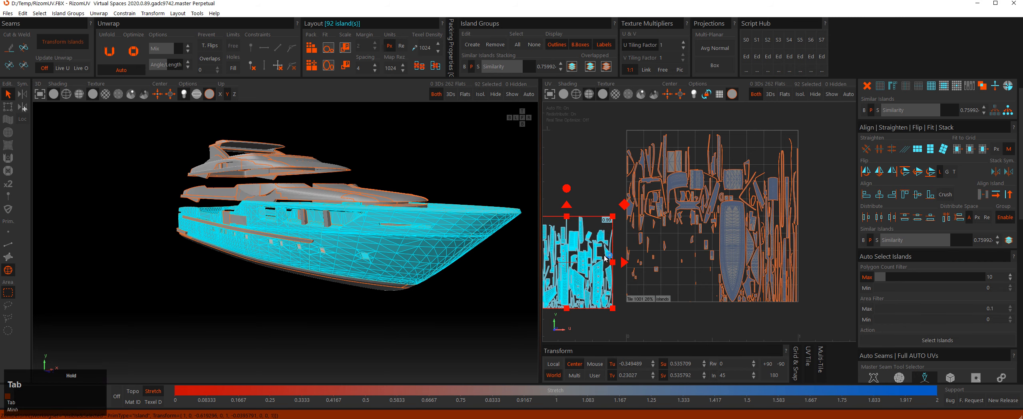
pyautogui.click(606, 193)
pyautogui.keyDown('alt'); pyautogui.moveTo(605, 203); pyautogui.dragTo(612, 198, button='right'); pyautogui.keyUp('alt')
pyautogui.keyDown('alt'); pyautogui.moveTo(611, 198); pyautogui.dragTo(614, 196, button='middle'); pyautogui.keyUp('alt')
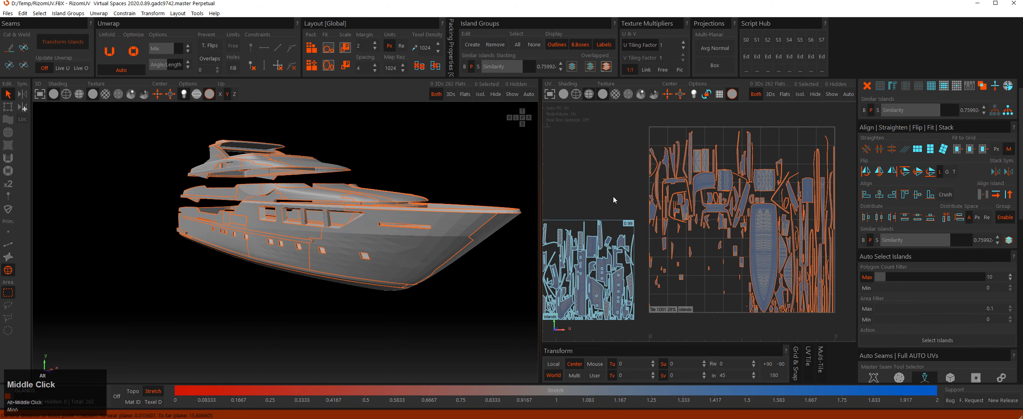
pyautogui.keyDown('alt'); pyautogui.moveTo(614, 196); pyautogui.dragTo(615, 185, button='right'); pyautogui.keyUp('alt')
pyautogui.keyDown('alt'); pyautogui.moveTo(615, 184); pyautogui.dragTo(620, 184, button='middle'); pyautogui.keyUp('alt')
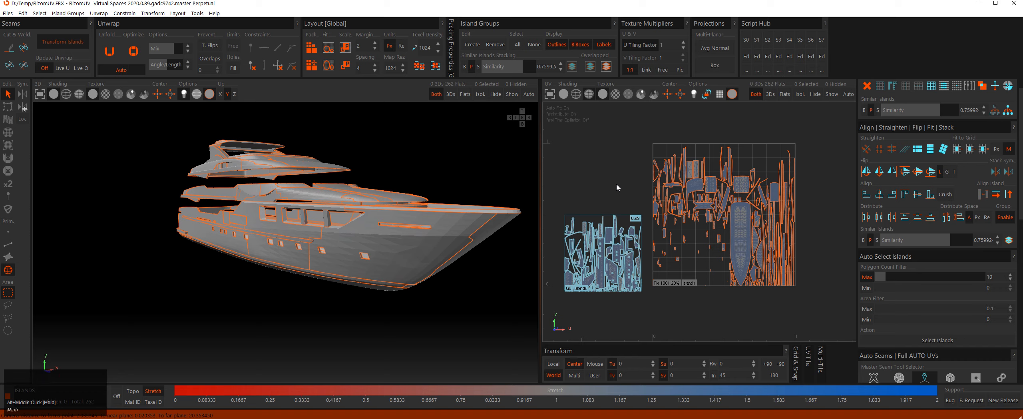
pyautogui.moveTo(616, 184); pyautogui.dragTo(618, 184, button='middle')
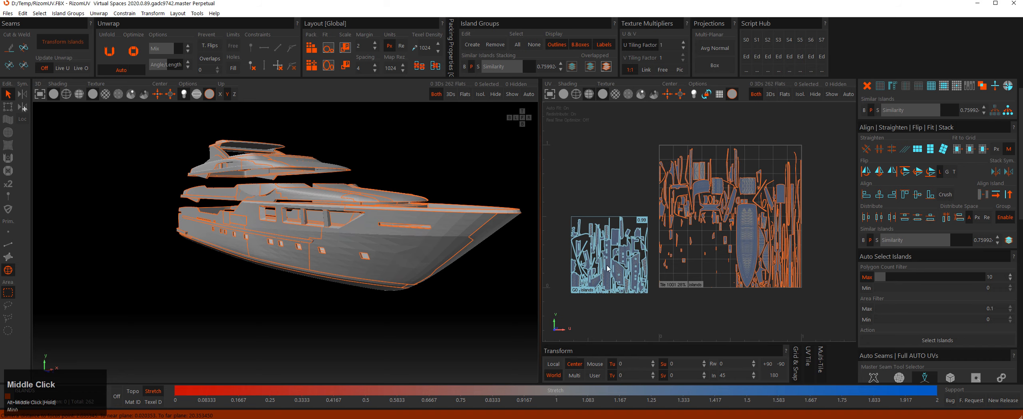
pyautogui.click(608, 267)
pyautogui.click(612, 179)
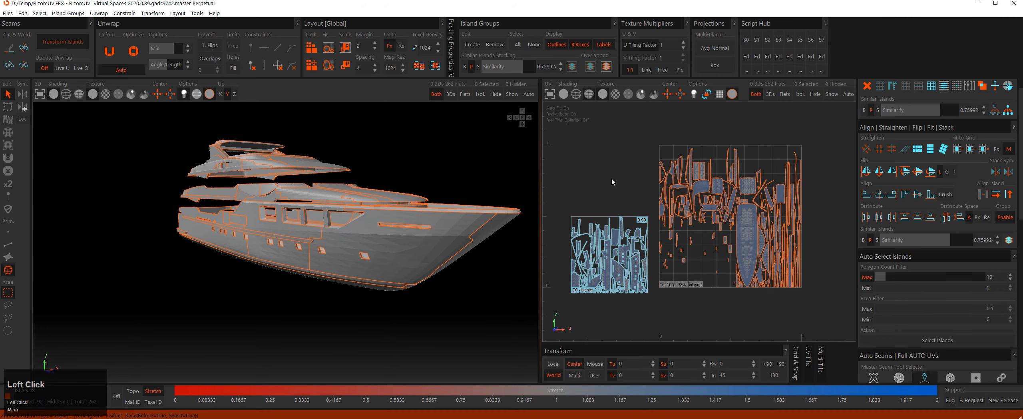
# In select edit mode, pick the upper deck roof island and move it outside the tile to about U -0.24, V 0.72.
pyautogui.scroll(2, 626, 206)
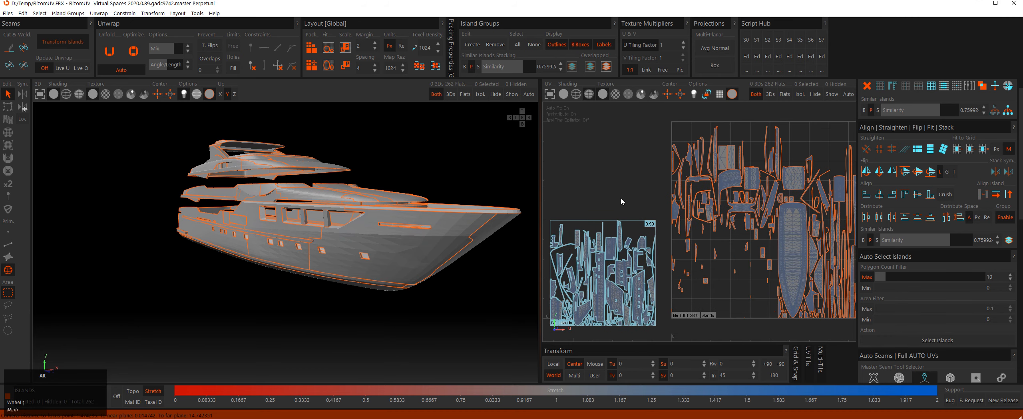
pyautogui.keyDown('alt'); pyautogui.moveTo(563, 192); pyautogui.dragTo(579, 181, button='middle'); pyautogui.keyUp('alt')
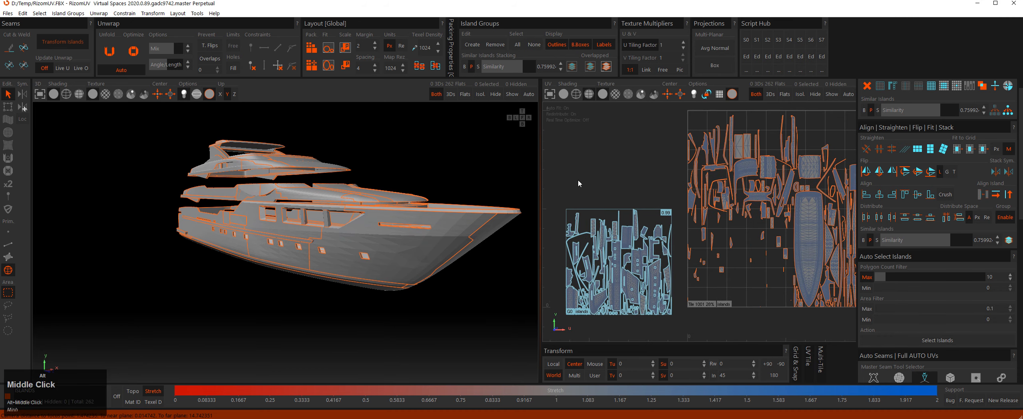
pyautogui.click(8, 94)
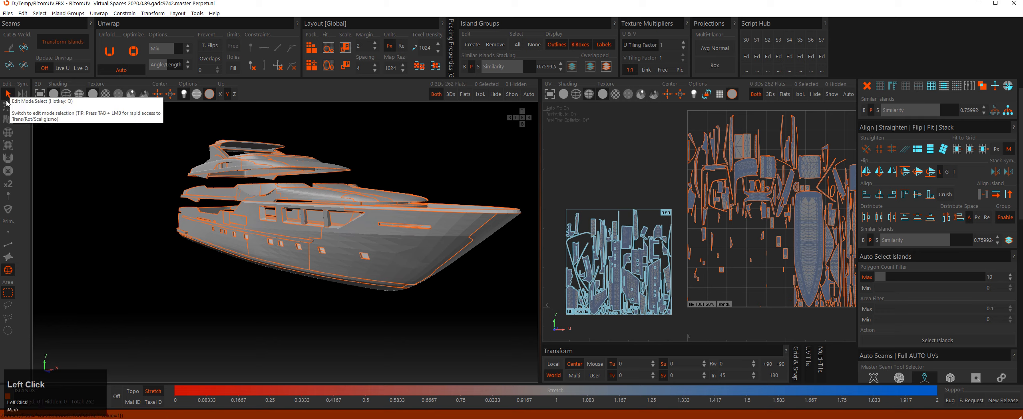
pyautogui.click(586, 161)
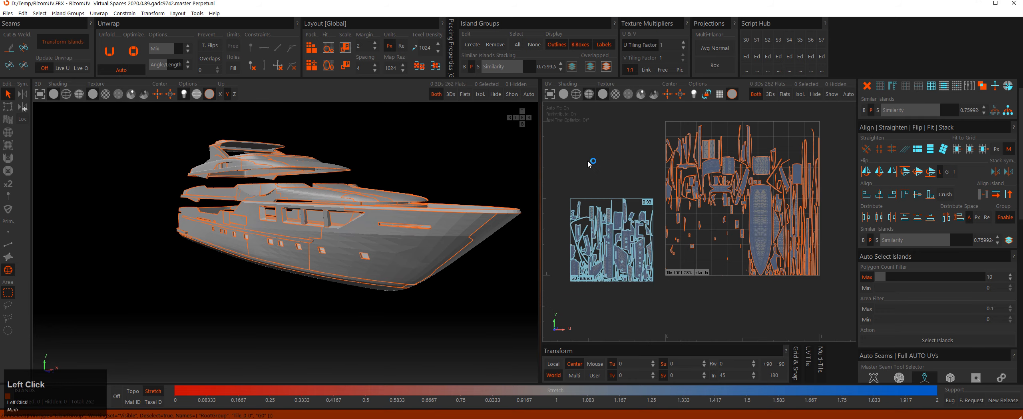
pyautogui.scroll(1, 709, 172)
pyautogui.click(706, 167)
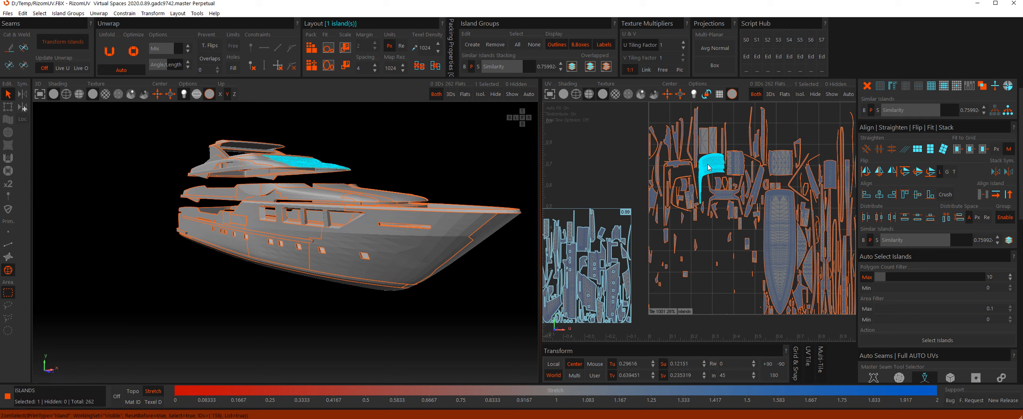
pyautogui.press('Tab')
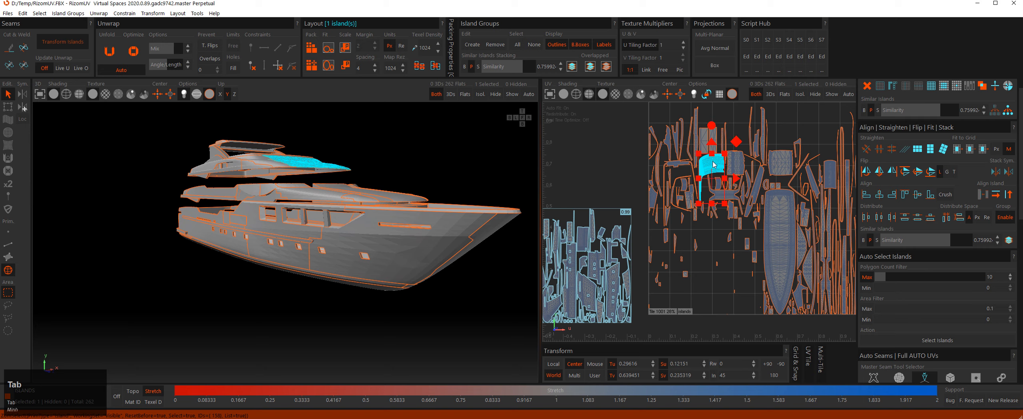
pyautogui.moveTo(714, 164); pyautogui.dragTo(596, 144)
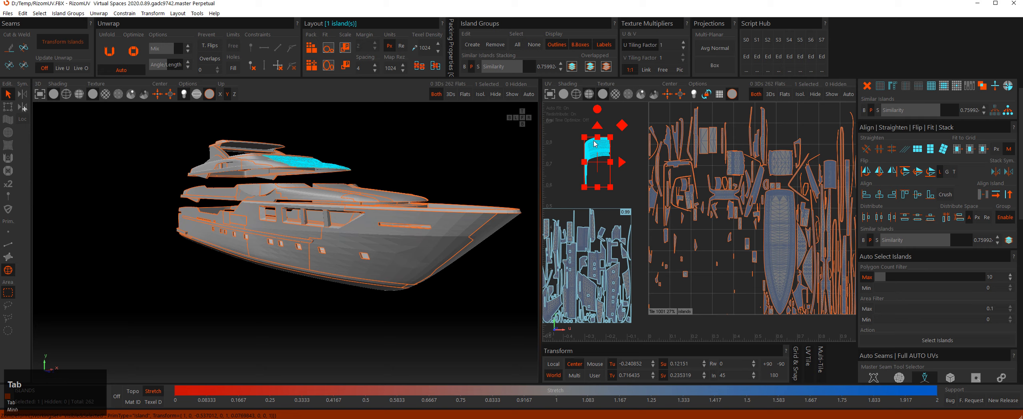
pyautogui.middleClick(627, 143)
pyautogui.press('space')
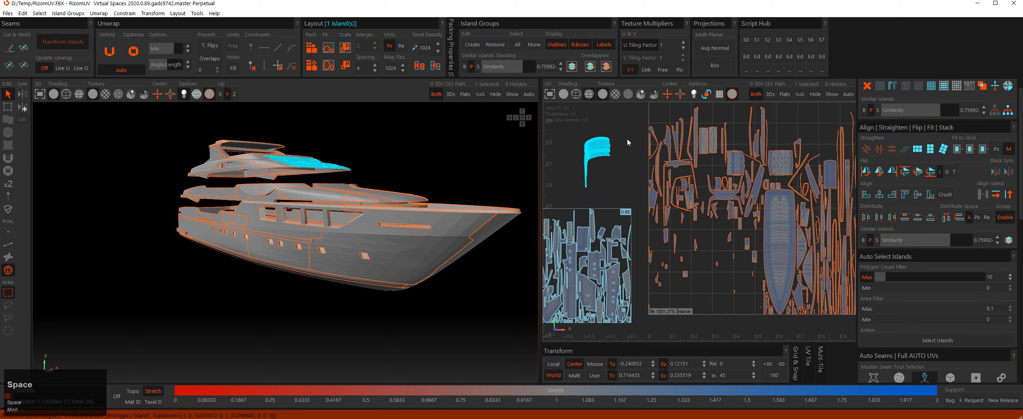
# Move the selected roof island further up outside the tile, to about U -0.27, V 0.85.
pyautogui.moveTo(627, 140); pyautogui.dragTo(639, 234, button='middle')
pyautogui.press('Tab')
pyautogui.click(640, 234)
pyautogui.press('Tab')
pyautogui.press('Tab')
pyautogui.moveTo(636, 229); pyautogui.dragTo(626, 186)
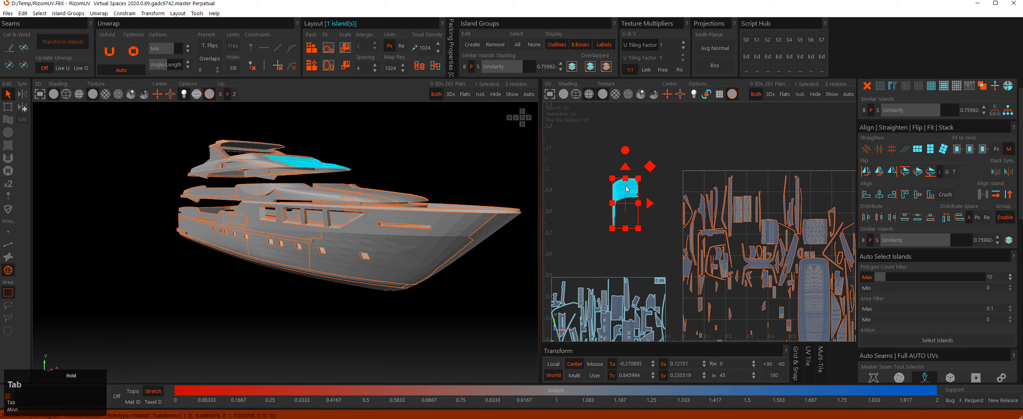
pyautogui.moveTo(646, 184)
pyautogui.mouseDown(button='middle')
pyautogui.moveTo(649, 193)
pyautogui.moveTo(654, 173)
pyautogui.mouseUp(button='middle')
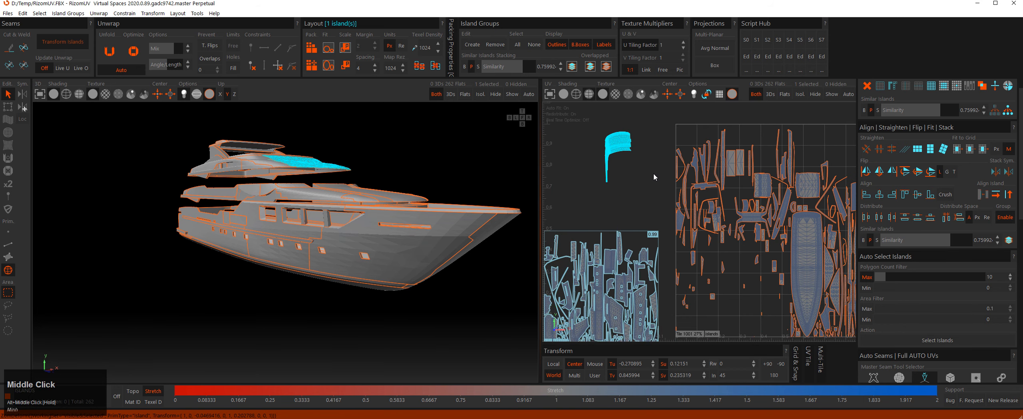
pyautogui.click(651, 179)
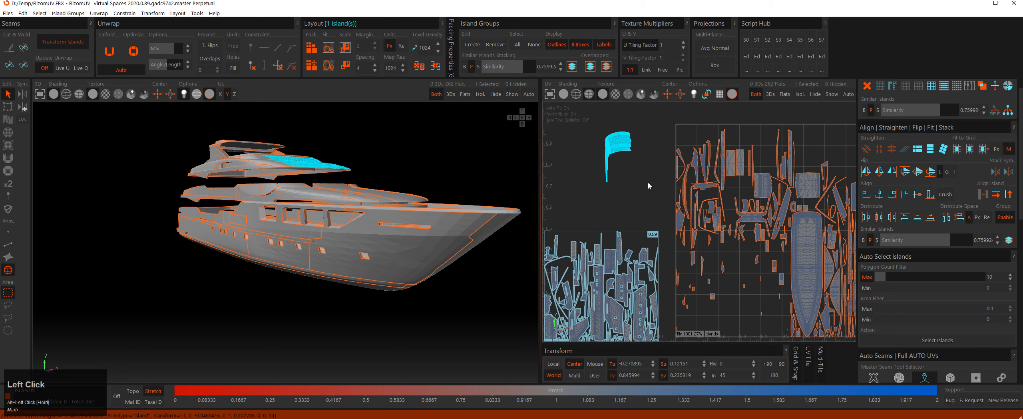
pyautogui.keyDown('alt'); pyautogui.moveTo(647, 183); pyautogui.dragTo(653, 202, button='middle'); pyautogui.keyUp('alt')
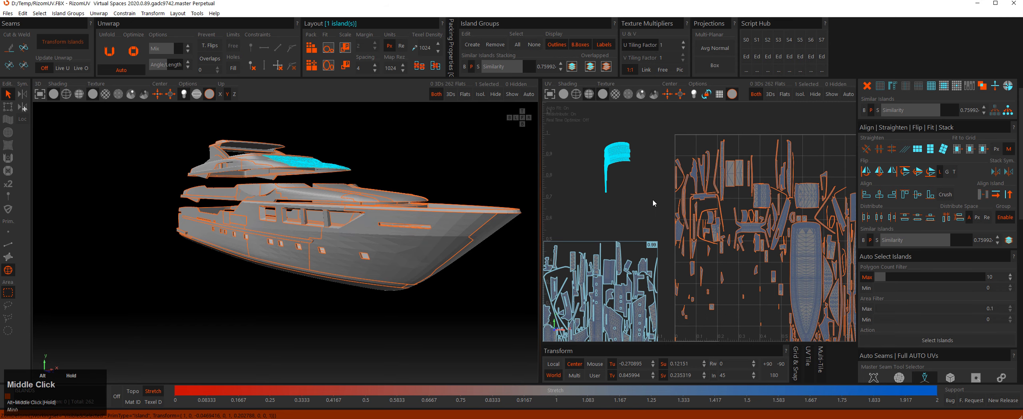
# Clear the selection, frame the upper deck roof island in the UV view, and select that island again.
pyautogui.moveTo(653, 199)
pyautogui.keyDown('alt'); pyautogui.mouseDown(button='right')
pyautogui.moveTo(657, 209)
pyautogui.moveTo(655, 199)
pyautogui.mouseUp(button='right'); pyautogui.keyUp('alt')
pyautogui.click(658, 204)
pyautogui.keyDown('alt'); pyautogui.middleClick(658, 202); pyautogui.keyUp('alt')
pyautogui.keyDown('alt'); pyautogui.moveTo(659, 201); pyautogui.dragTo(637, 194, button='middle'); pyautogui.keyUp('alt')
pyautogui.keyDown('alt'); pyautogui.moveTo(636, 194); pyautogui.dragTo(626, 178, button='right'); pyautogui.keyUp('alt')
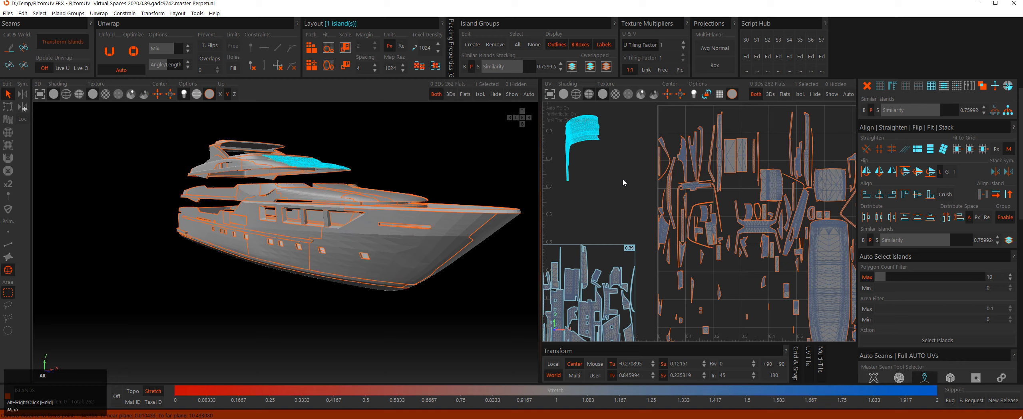
pyautogui.moveTo(622, 178)
pyautogui.keyDown('alt'); pyautogui.mouseDown(button='right')
pyautogui.moveTo(624, 188)
pyautogui.moveTo(640, 153)
pyautogui.moveTo(634, 180)
pyautogui.mouseUp(button='right'); pyautogui.keyUp('alt')
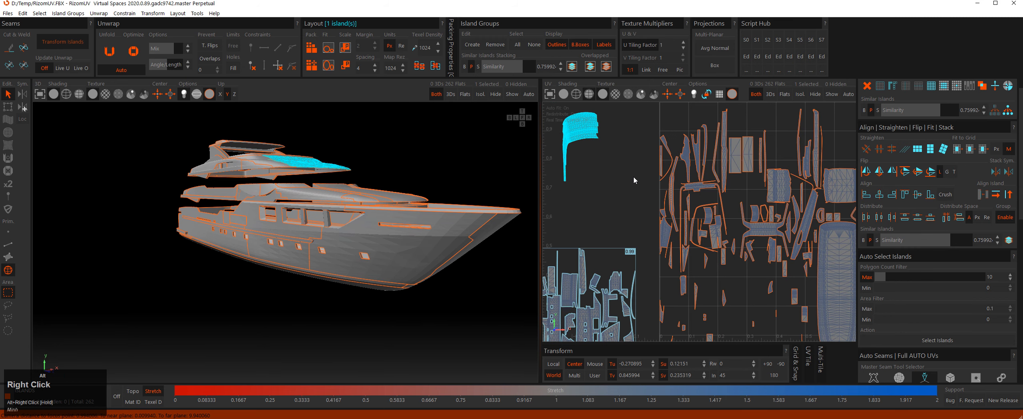
pyautogui.keyDown('alt'); pyautogui.moveTo(633, 174); pyautogui.dragTo(674, 196, button='middle'); pyautogui.keyUp('alt')
pyautogui.click(681, 207)
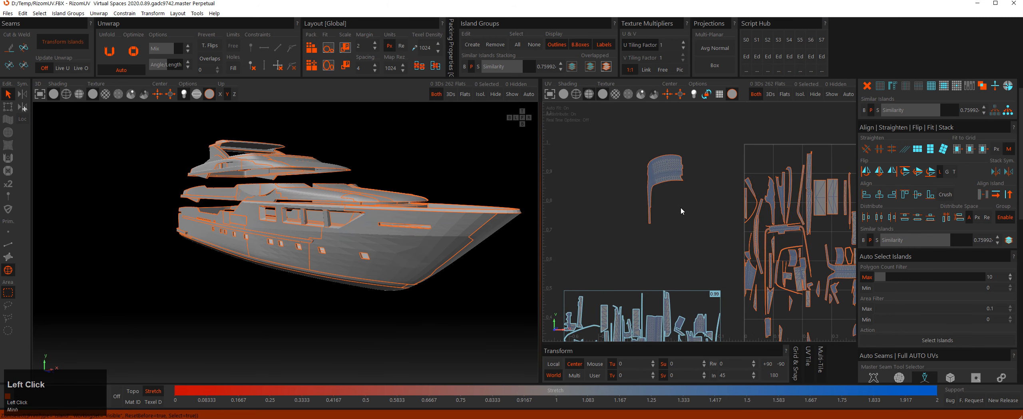
pyautogui.click(671, 175)
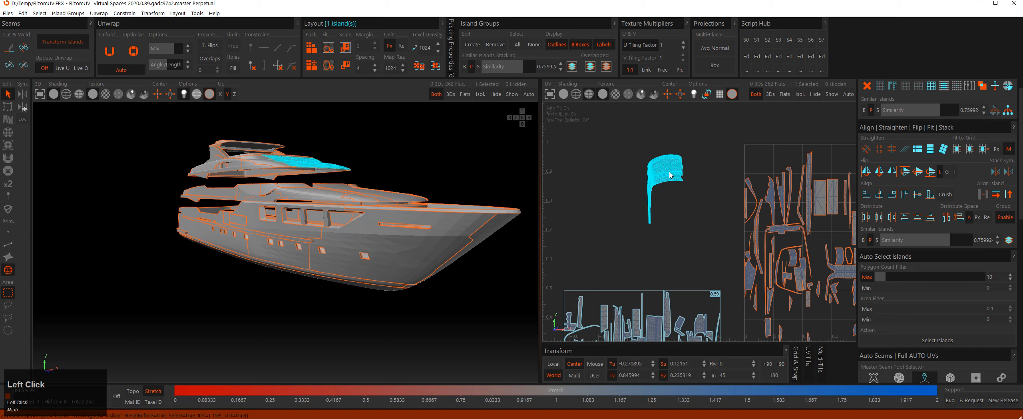
pyautogui.click(665, 188)
pyautogui.click(662, 173)
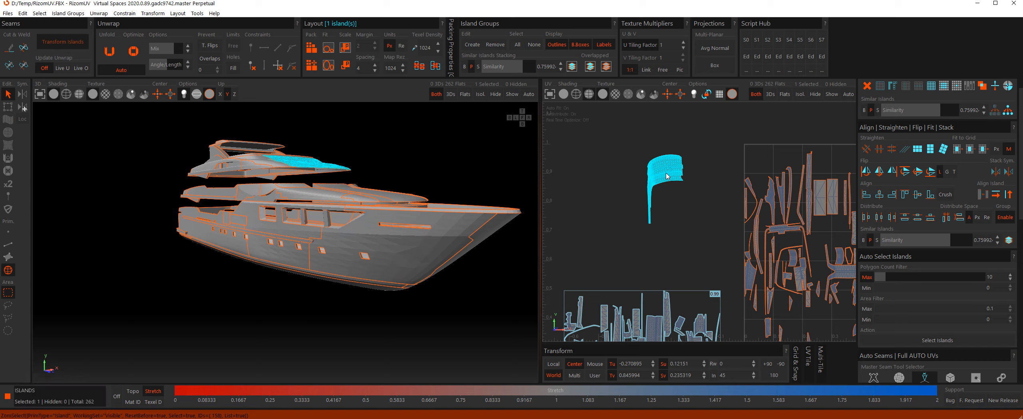
# Use the temporary transform gizmo to move the selected roof island to about U -0.33, V 0.85.
pyautogui.press('Tab')
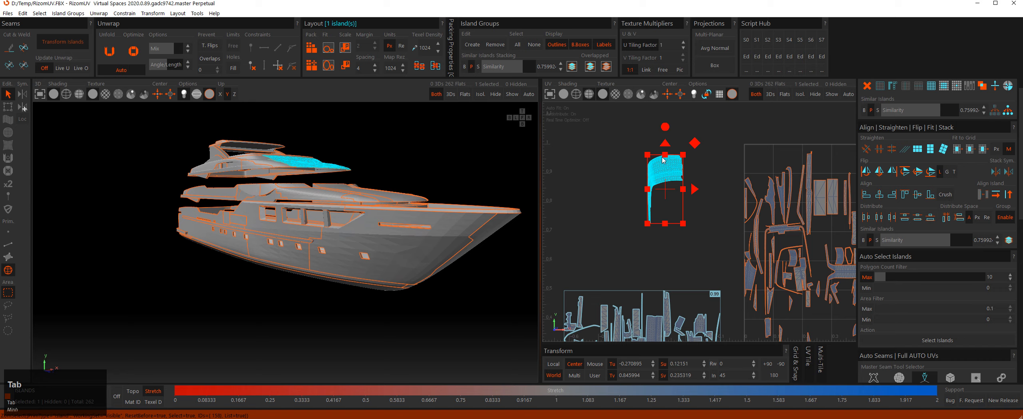
pyautogui.moveTo(663, 171); pyautogui.dragTo(667, 195)
pyautogui.moveTo(667, 154)
pyautogui.mouseDown()
pyautogui.moveTo(669, 141)
pyautogui.moveTo(697, 126)
pyautogui.moveTo(684, 161)
pyautogui.moveTo(676, 142)
pyautogui.moveTo(667, 160)
pyautogui.moveTo(655, 136)
pyautogui.moveTo(691, 157)
pyautogui.moveTo(674, 142)
pyautogui.mouseUp()
pyautogui.moveTo(673, 188)
pyautogui.mouseDown()
pyautogui.moveTo(690, 187)
pyautogui.moveTo(678, 187)
pyautogui.mouseUp()
pyautogui.moveTo(647, 125); pyautogui.dragTo(674, 181)
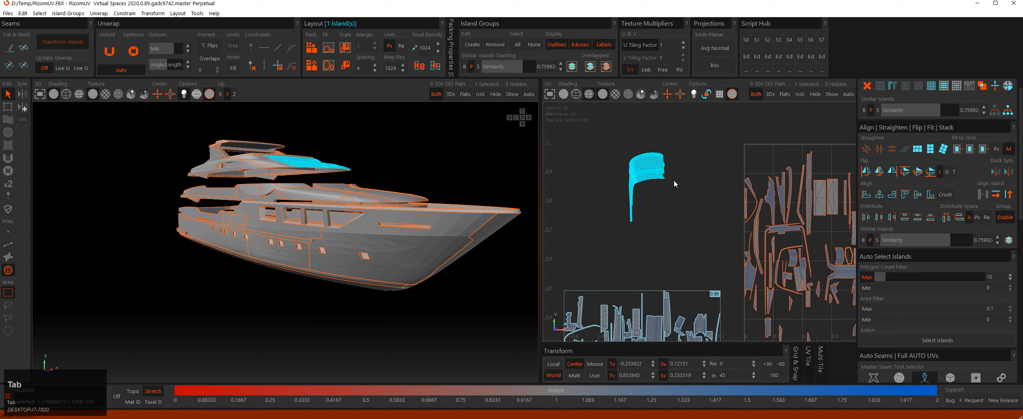
# Enable 45° rotation increments, try rotating the roof island with the gizmo, and switch the increments off again.
pyautogui.click(717, 377)
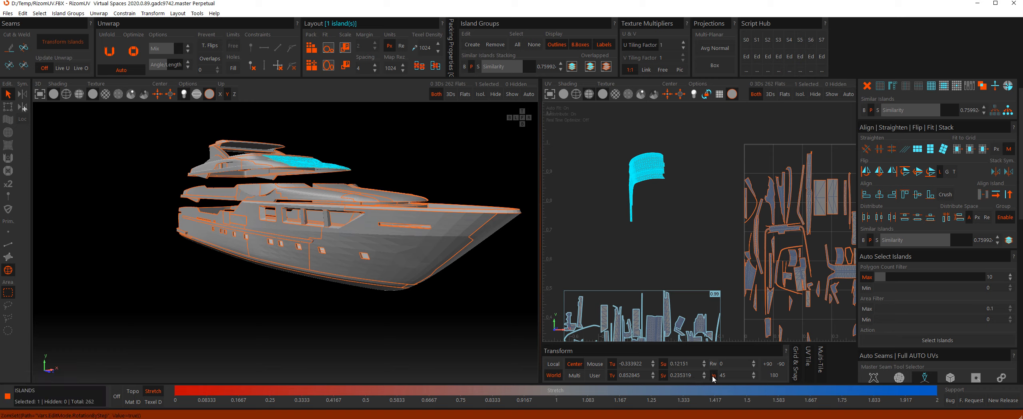
pyautogui.click(641, 170)
pyautogui.press('Tab')
pyautogui.moveTo(649, 128)
pyautogui.mouseDown()
pyautogui.moveTo(728, 196)
pyautogui.moveTo(703, 156)
pyautogui.moveTo(668, 132)
pyautogui.moveTo(713, 279)
pyautogui.moveTo(665, 133)
pyautogui.mouseUp()
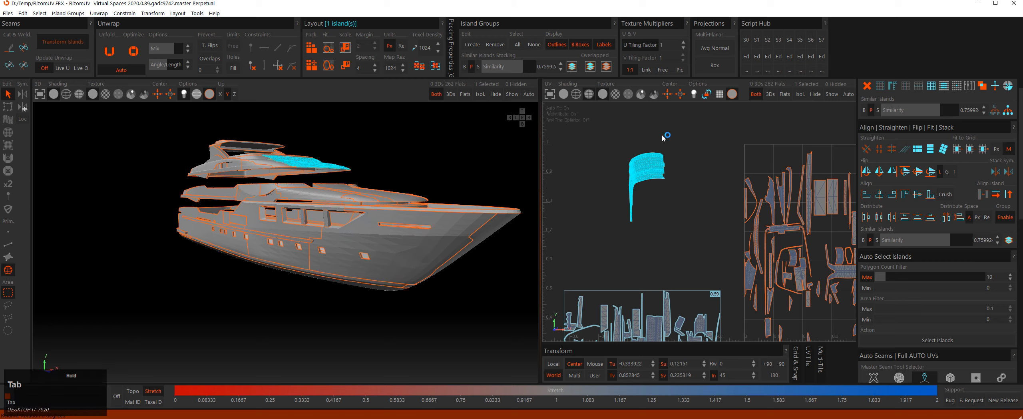
pyautogui.click(714, 375)
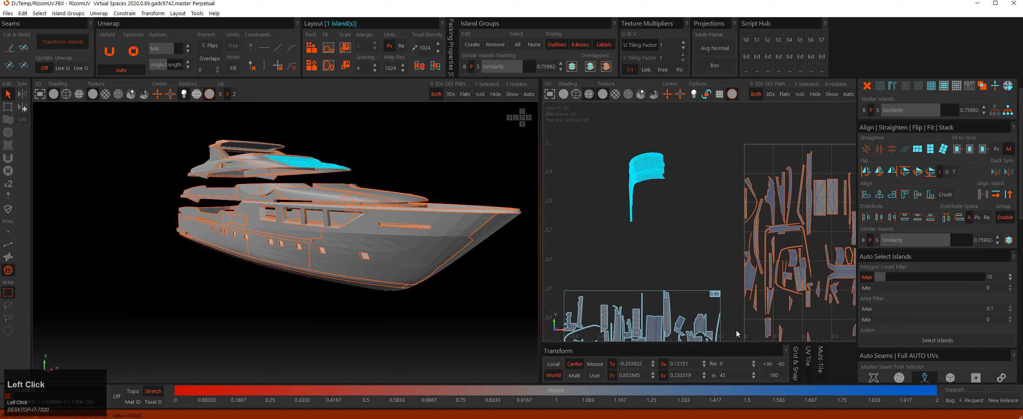
# Rotate the roof island clockwise in four 90° turns.
pyautogui.click(784, 365)
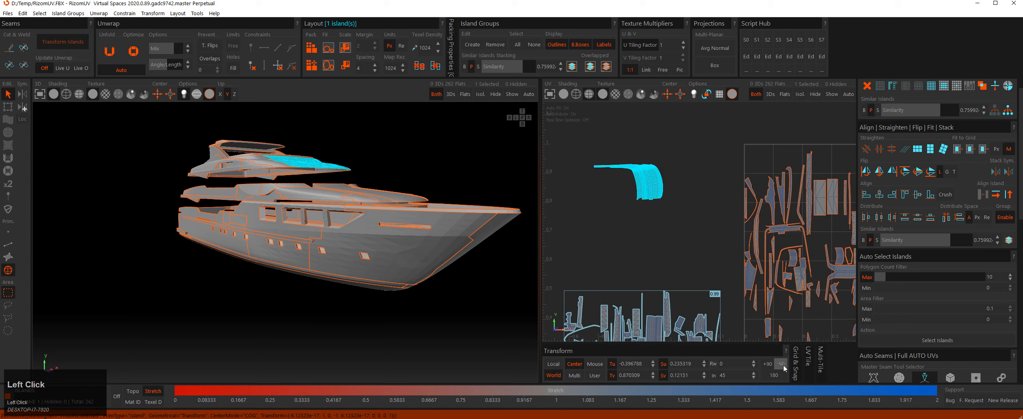
pyautogui.click(784, 365)
pyautogui.click(783, 365)
pyautogui.click(784, 366)
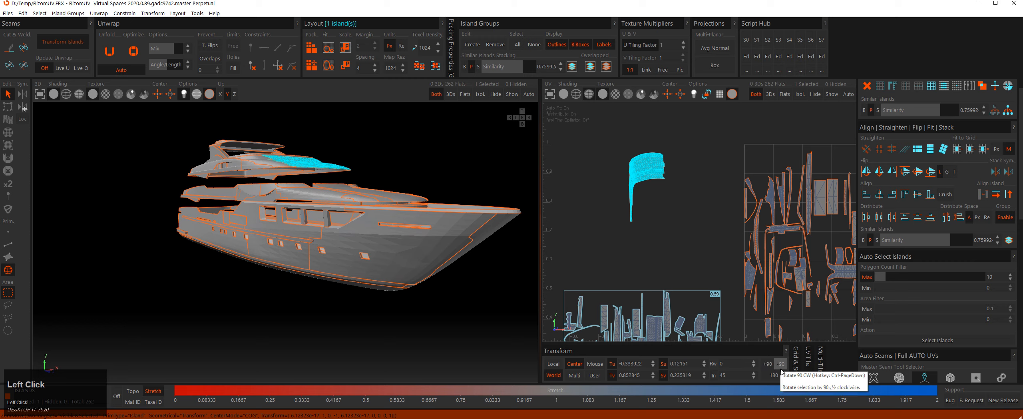
# Scale the roof island slightly with the temporary gizmo to about 0.125 by 0.242 and clear the selection.
pyautogui.click(636, 172)
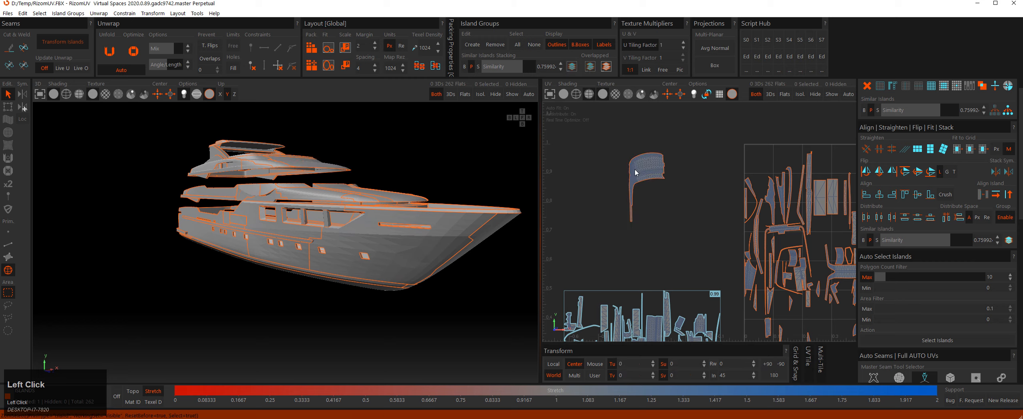
pyautogui.press('Tab')
pyautogui.moveTo(666, 223)
pyautogui.mouseDown()
pyautogui.moveTo(678, 237)
pyautogui.moveTo(656, 212)
pyautogui.moveTo(676, 237)
pyautogui.moveTo(665, 218)
pyautogui.mouseUp()
pyautogui.click(699, 226)
# Reselect the roof island outside the tile and briefly bring up its temporary transform gizmo.
pyautogui.keyDown('alt'); pyautogui.moveTo(699, 225); pyautogui.dragTo(636, 190, button='right'); pyautogui.keyUp('alt')
pyautogui.keyDown('alt'); pyautogui.moveTo(635, 190); pyautogui.dragTo(608, 161, button='middle'); pyautogui.keyUp('alt')
pyautogui.keyDown('alt'); pyautogui.moveTo(608, 161); pyautogui.dragTo(656, 179, button='right'); pyautogui.keyUp('alt')
pyautogui.keyDown('alt'); pyautogui.moveTo(584, 161); pyautogui.dragTo(619, 163, button='middle'); pyautogui.keyUp('alt')
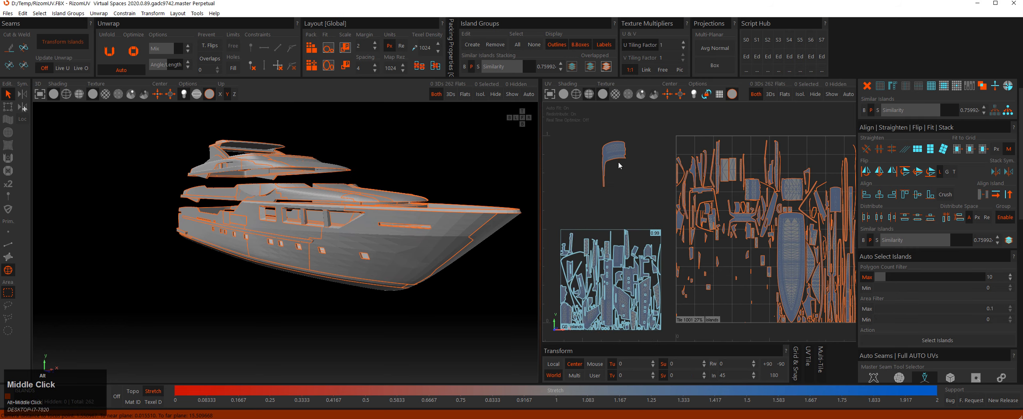
pyautogui.keyDown('alt'); pyautogui.moveTo(618, 162); pyautogui.dragTo(628, 164, button='right'); pyautogui.keyUp('alt')
pyautogui.click(613, 154)
pyautogui.press('Tab')
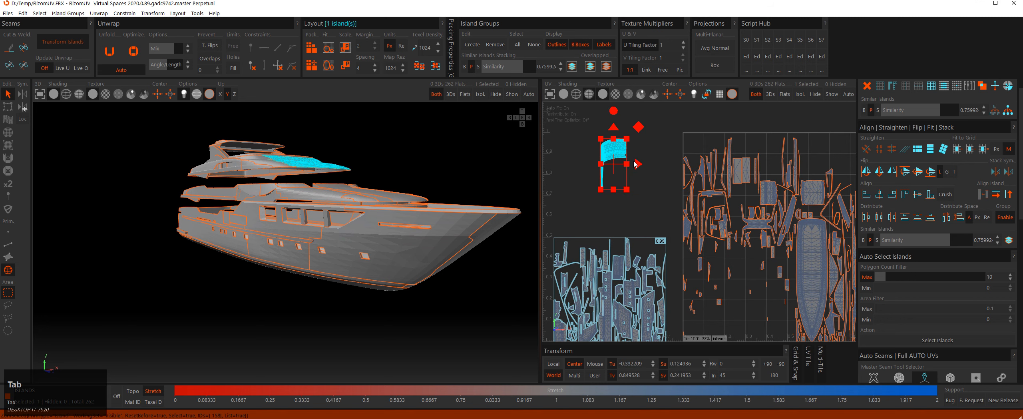
pyautogui.press('Tab')
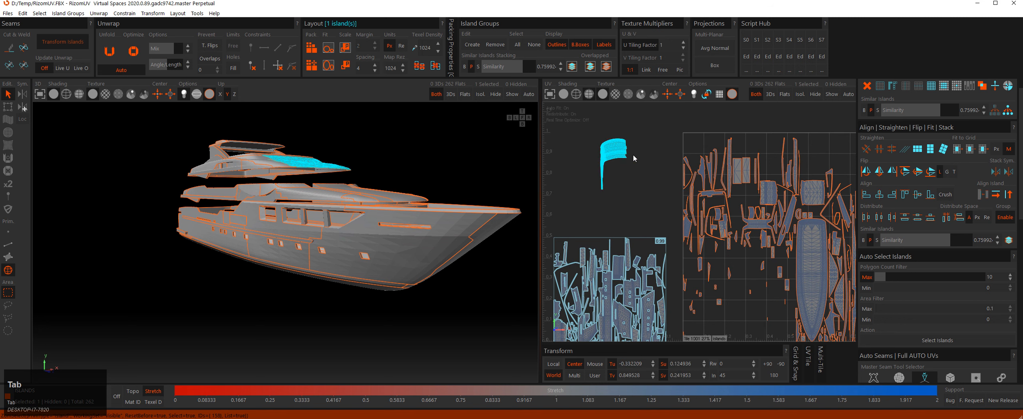
# Scale the roof island to about 0.16 by 0.32 and move it to about U -0.36, V 0.83.
pyautogui.keyDown('alt'); pyautogui.moveTo(627, 160); pyautogui.dragTo(659, 193, button='right'); pyautogui.keyUp('alt')
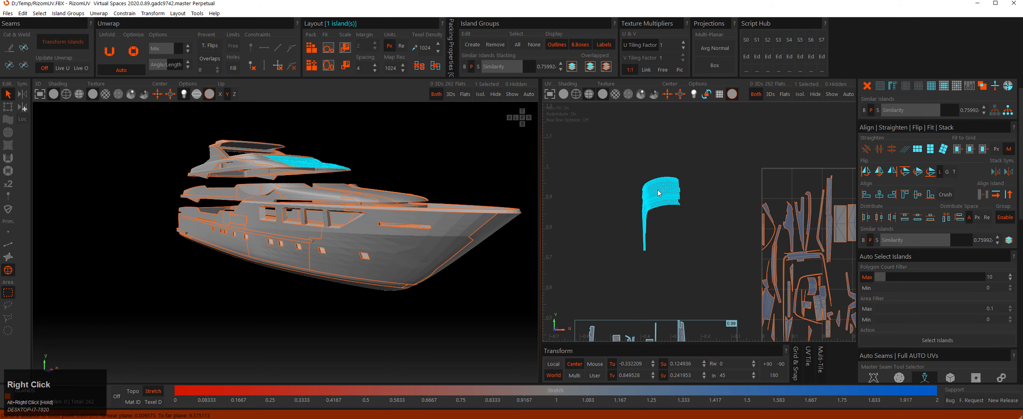
pyautogui.press('space')
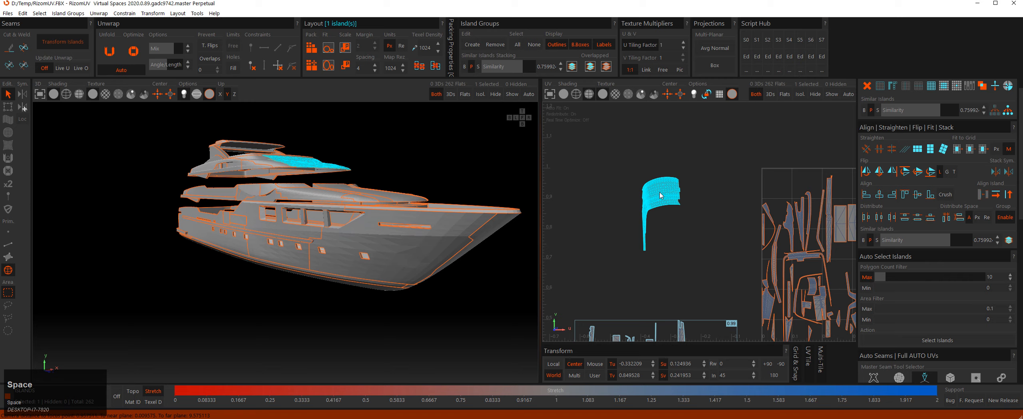
pyautogui.moveTo(660, 193)
pyautogui.mouseDown(button='right')
pyautogui.moveTo(644, 178)
pyautogui.moveTo(695, 208)
pyautogui.moveTo(660, 233)
pyautogui.moveTo(677, 192)
pyautogui.moveTo(658, 215)
pyautogui.moveTo(667, 201)
pyautogui.mouseUp(button='right')
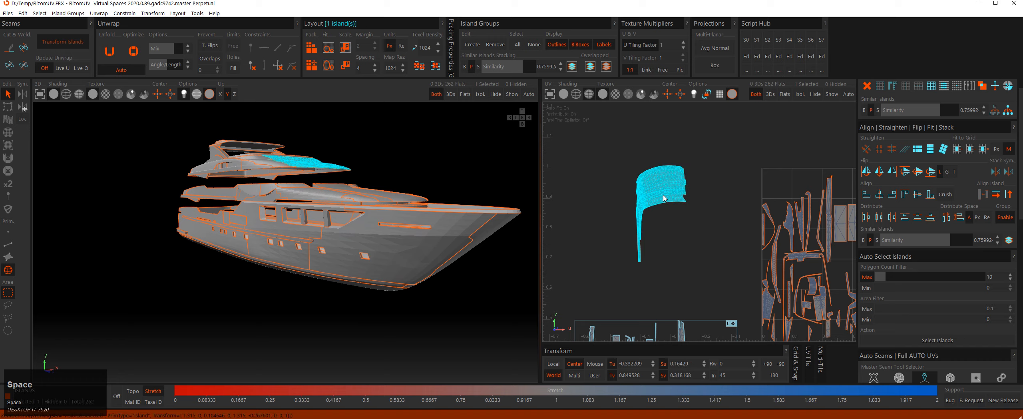
pyautogui.moveTo(662, 188)
pyautogui.mouseDown(button='middle')
pyautogui.moveTo(659, 205)
pyautogui.moveTo(719, 189)
pyautogui.moveTo(659, 196)
pyautogui.mouseUp(button='middle')
pyautogui.moveTo(661, 225); pyautogui.dragTo(658, 201)
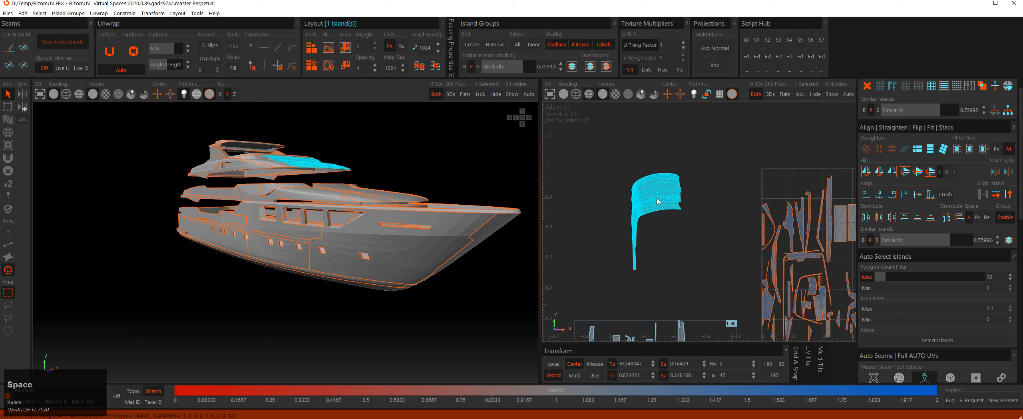
pyautogui.press('Tab')
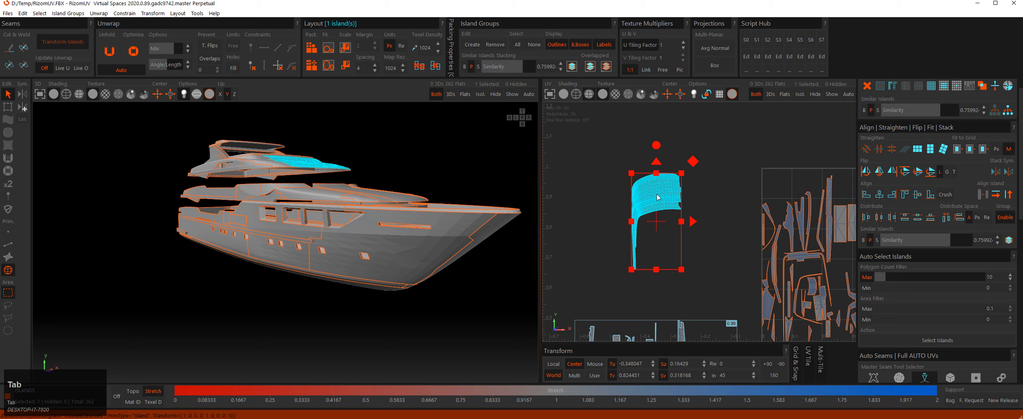
pyautogui.moveTo(657, 195)
pyautogui.mouseDown()
pyautogui.moveTo(629, 179)
pyautogui.moveTo(653, 193)
pyautogui.mouseUp()
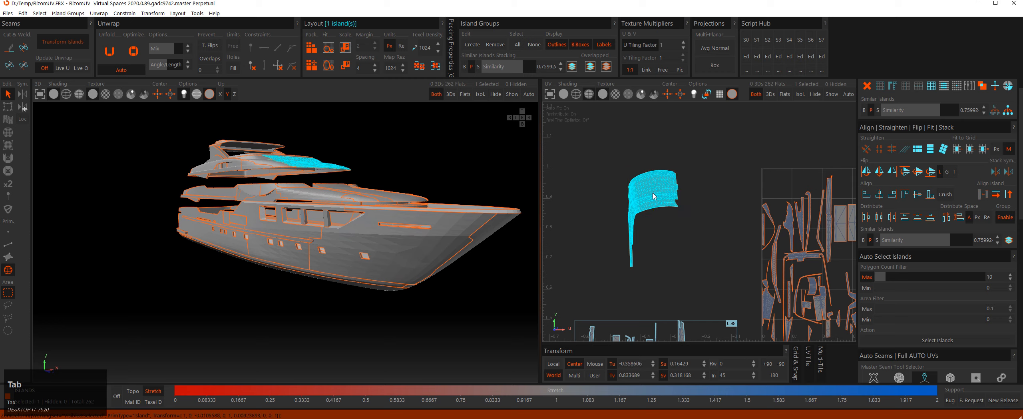
# Switch from select to transform edit mode and move the roof island to about U -0.40, V 0.88.
pyautogui.click(8, 94)
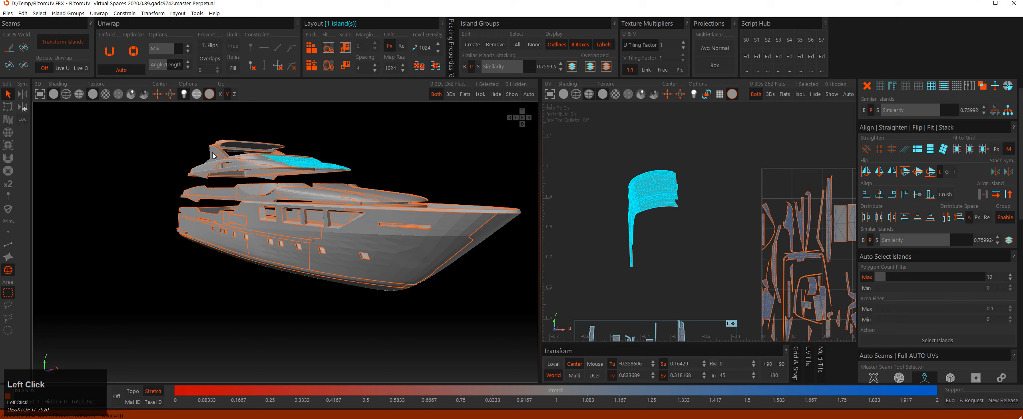
pyautogui.click(640, 196)
pyautogui.click(8, 108)
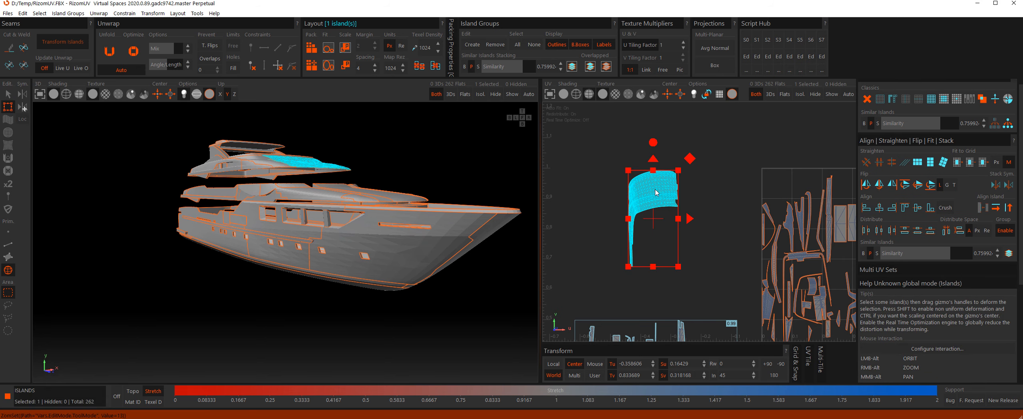
pyautogui.moveTo(659, 193); pyautogui.dragTo(637, 180)
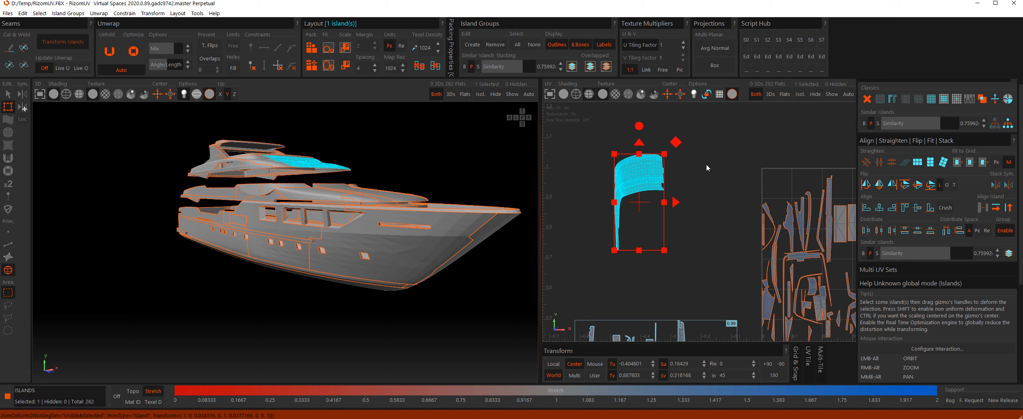
pyautogui.click(716, 208)
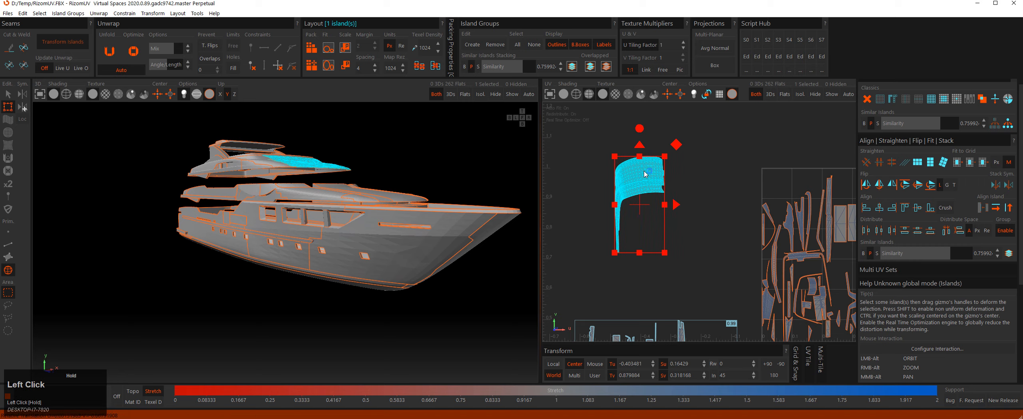
# Pick a narrow rectangular island near the tile's upper edge and move it above the tile to about U 0.38, V 1.10.
pyautogui.click(768, 215)
pyautogui.keyDown('alt'); pyautogui.moveTo(727, 212); pyautogui.dragTo(675, 202, button='middle'); pyautogui.keyUp('alt')
pyautogui.click(673, 202)
pyautogui.scroll(-1, 673, 202)
pyautogui.click(697, 148)
pyautogui.moveTo(699, 140); pyautogui.dragTo(631, 217)
pyautogui.click(677, 175)
pyautogui.click(656, 199)
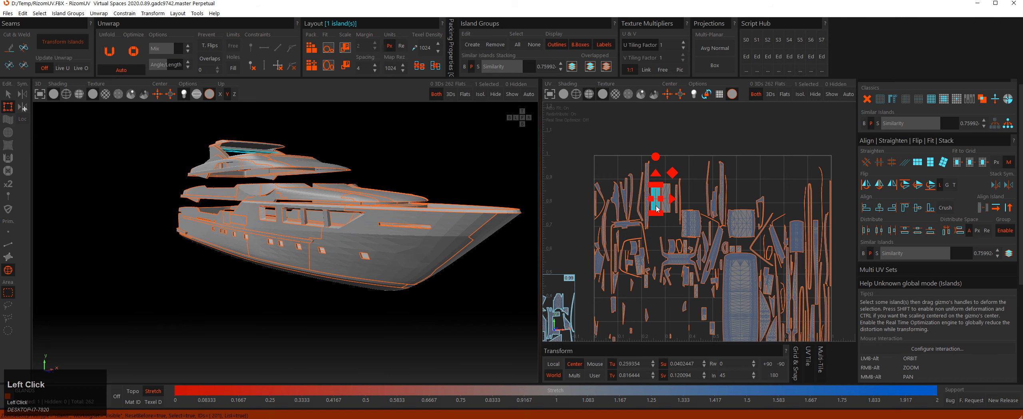
pyautogui.scroll(2, 661, 202)
pyautogui.scroll(-2, 656, 206)
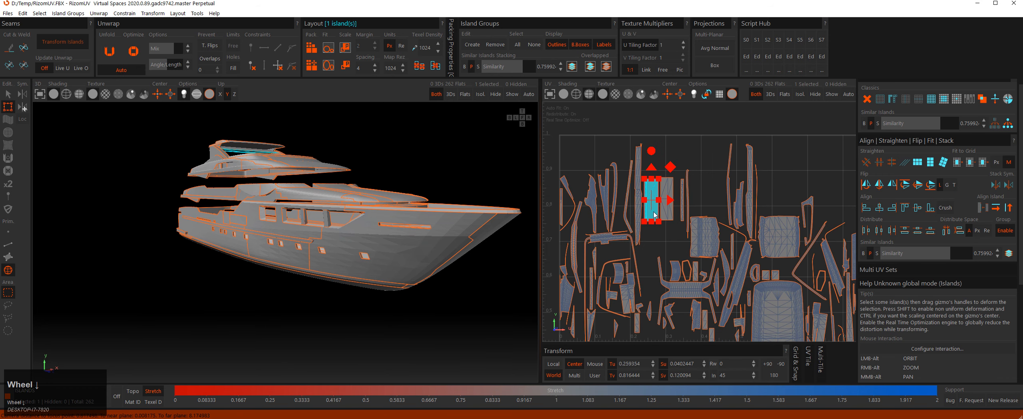
pyautogui.moveTo(655, 207); pyautogui.dragTo(696, 105)
pyautogui.keyDown('alt'); pyautogui.moveTo(702, 146); pyautogui.dragTo(682, 193, button='middle'); pyautogui.keyUp('alt')
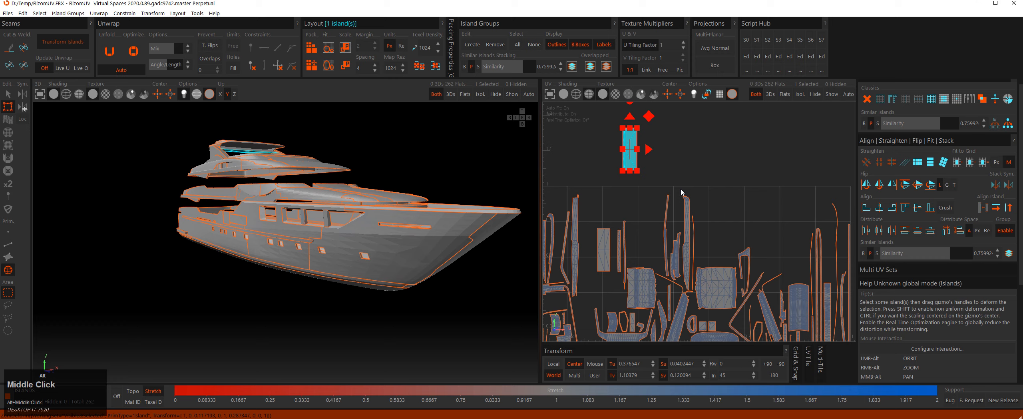
# Move the wide top canopy island above the tile to about U 0.66, V 1.11 and clear the selection.
pyautogui.click(687, 220)
pyautogui.click(714, 215)
pyautogui.click(715, 280)
pyautogui.moveTo(722, 293); pyautogui.dragTo(736, 153)
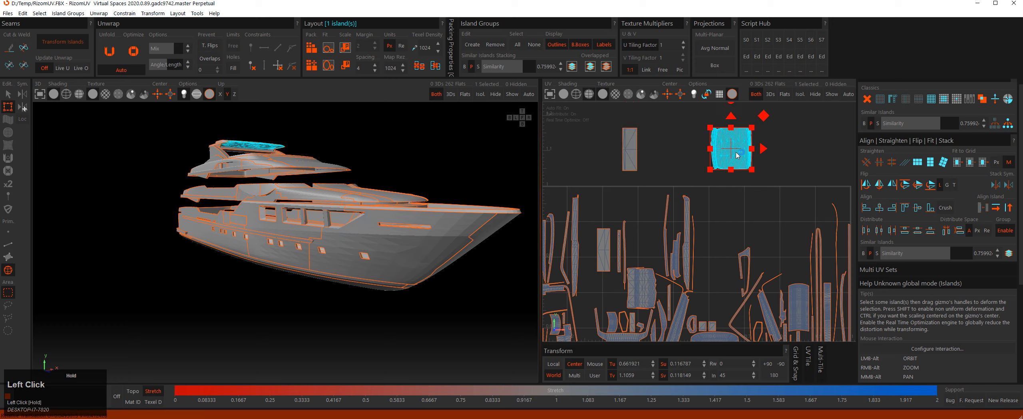
pyautogui.click(743, 196)
# Move the small rectangular island beside the long strips outside the tile's right edge and deselect it.
pyautogui.press('p')
pyautogui.keyDown('alt'); pyautogui.moveTo(735, 199); pyautogui.dragTo(690, 201, button='middle'); pyautogui.keyUp('alt')
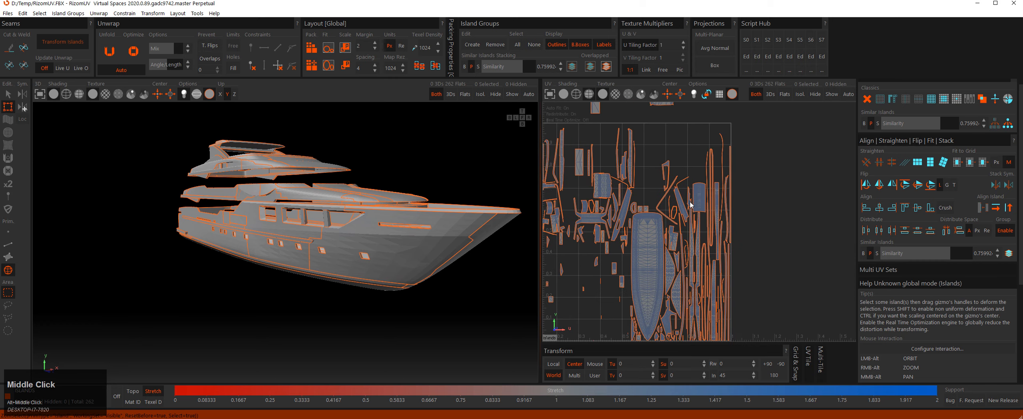
pyautogui.click(690, 201)
pyautogui.moveTo(690, 201); pyautogui.dragTo(761, 166)
pyautogui.click(759, 195)
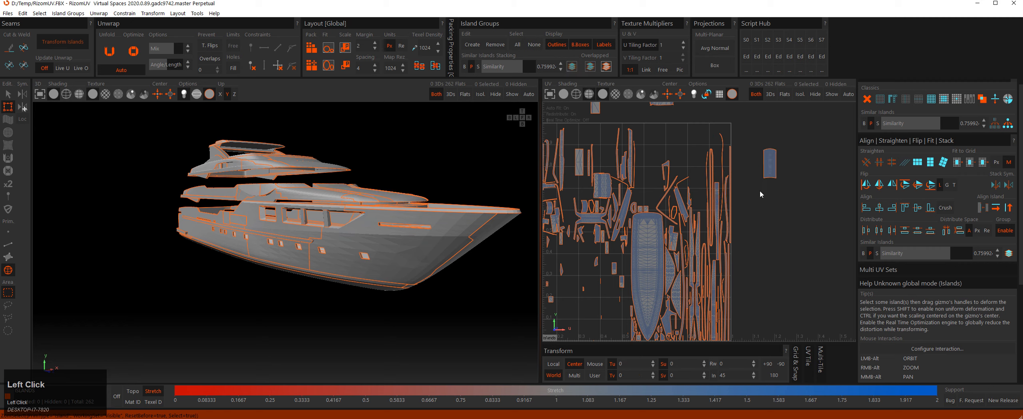
# Move a batch of long strip islands outside the tile's right edge and clear the selection.
pyautogui.click(765, 177)
pyautogui.moveTo(750, 202); pyautogui.dragTo(802, 230)
pyautogui.click(743, 219)
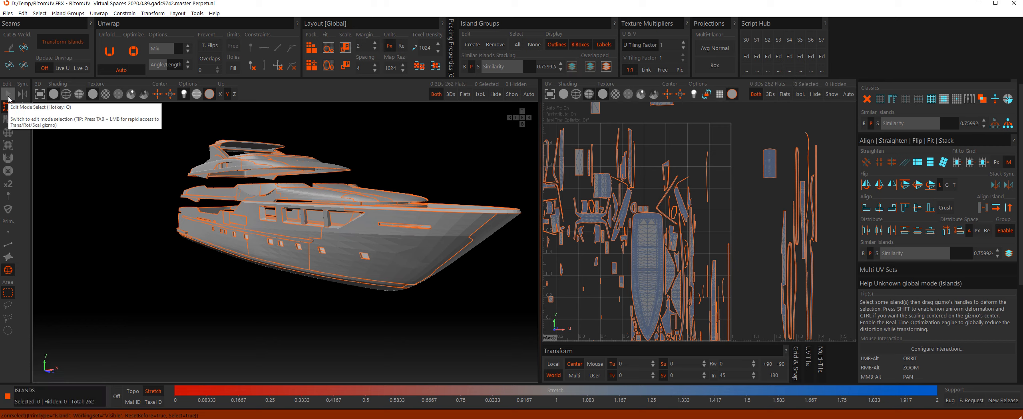
# Return to select edit mode and select the hull bottom island together with the neighbouring strip islands.
pyautogui.click(8, 95)
pyautogui.click(687, 214)
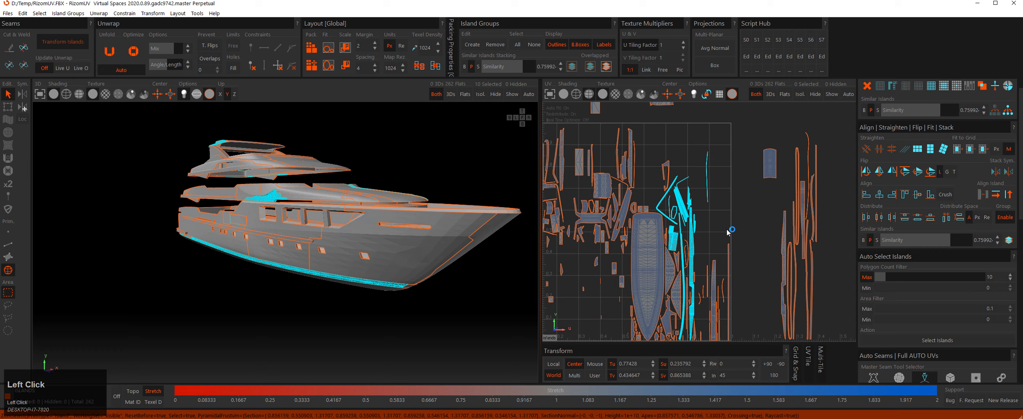
pyautogui.click(677, 212)
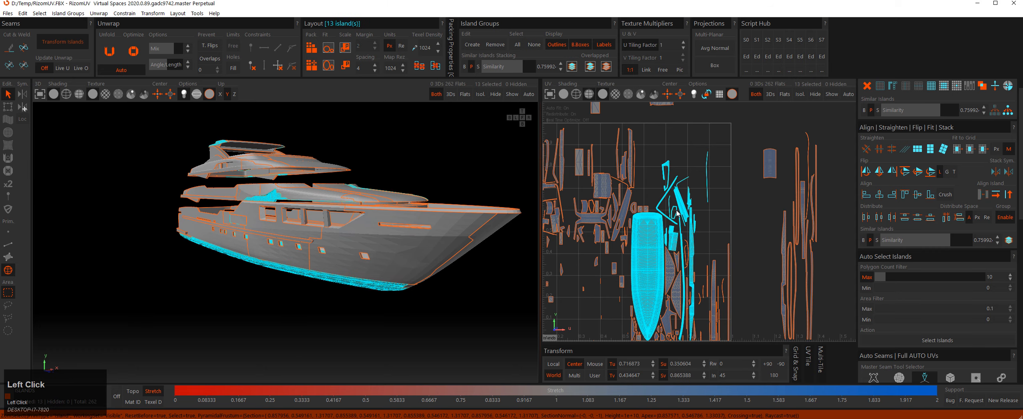
# Clear the selection of the hull bottom island and the neighbouring strip islands.
pyautogui.press('Tab')
pyautogui.press('Tab')
pyautogui.click(722, 174)
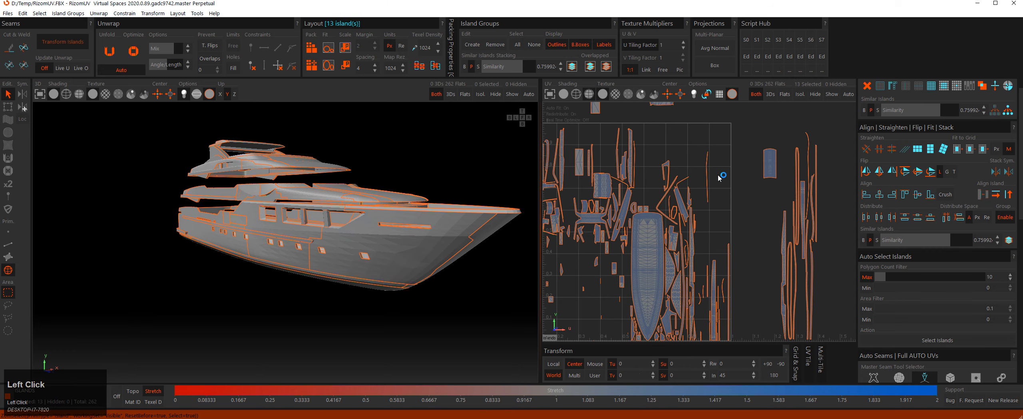
# Select the packed island group outside the tile's left edge and move it farther down and to the left.
pyautogui.scroll(-3, 718, 173)
pyautogui.moveTo(692, 171)
pyautogui.keyDown('alt'); pyautogui.mouseDown(button='middle')
pyautogui.moveTo(721, 178)
pyautogui.moveTo(677, 171)
pyautogui.mouseUp(button='middle'); pyautogui.keyUp('alt')
pyautogui.keyDown('alt'); pyautogui.moveTo(679, 171); pyautogui.dragTo(678, 183, button='right'); pyautogui.keyUp('alt')
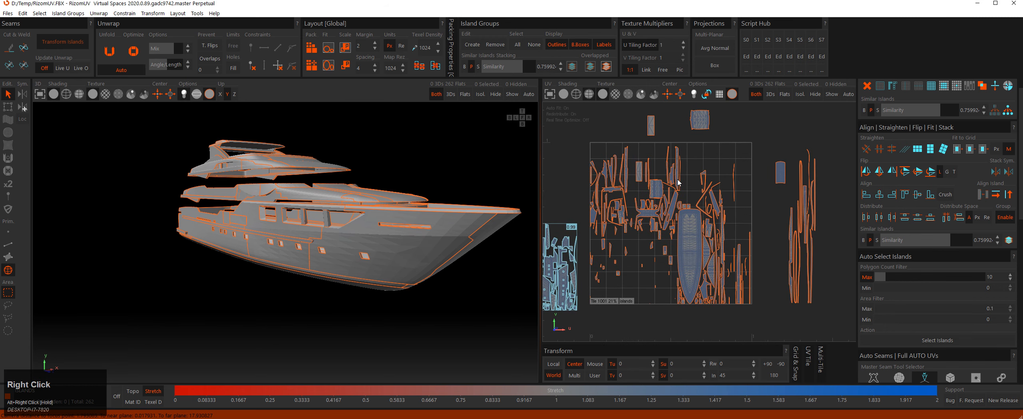
pyautogui.keyDown('alt'); pyautogui.moveTo(432, 220); pyautogui.dragTo(426, 218); pyautogui.keyUp('alt')
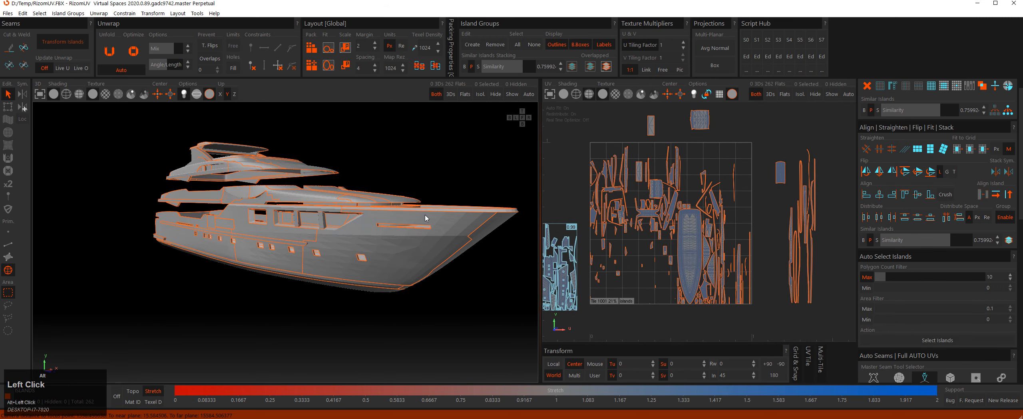
pyautogui.keyDown('alt'); pyautogui.moveTo(426, 218); pyautogui.dragTo(427, 222, button='right'); pyautogui.keyUp('alt')
pyautogui.keyDown('alt'); pyautogui.moveTo(427, 222); pyautogui.dragTo(419, 238); pyautogui.keyUp('alt')
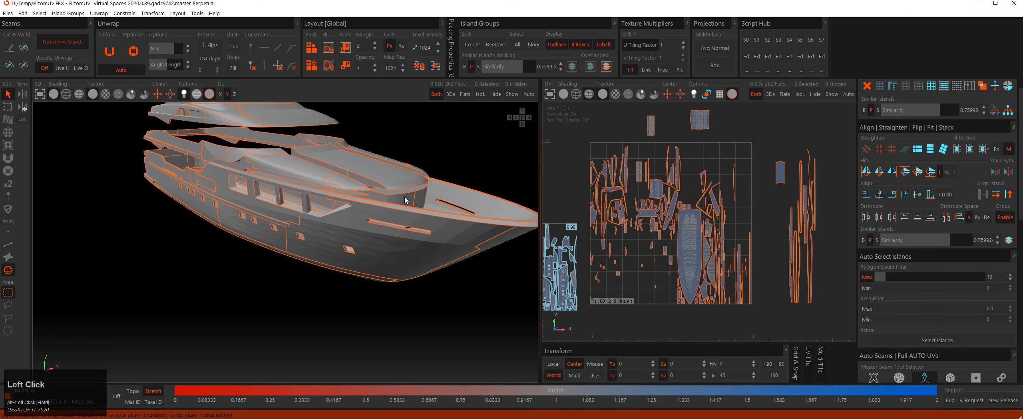
pyautogui.keyDown('alt'); pyautogui.moveTo(397, 179); pyautogui.dragTo(411, 206, button='middle'); pyautogui.keyUp('alt')
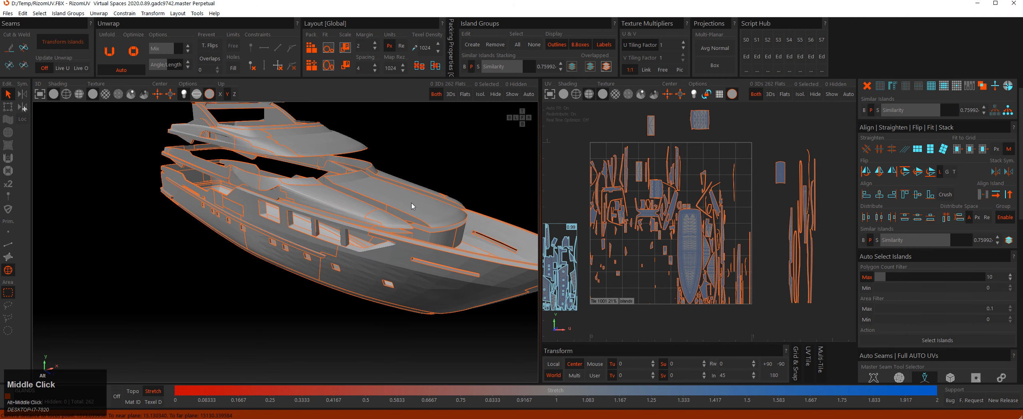
pyautogui.moveTo(568, 240); pyautogui.dragTo(680, 206, button='middle')
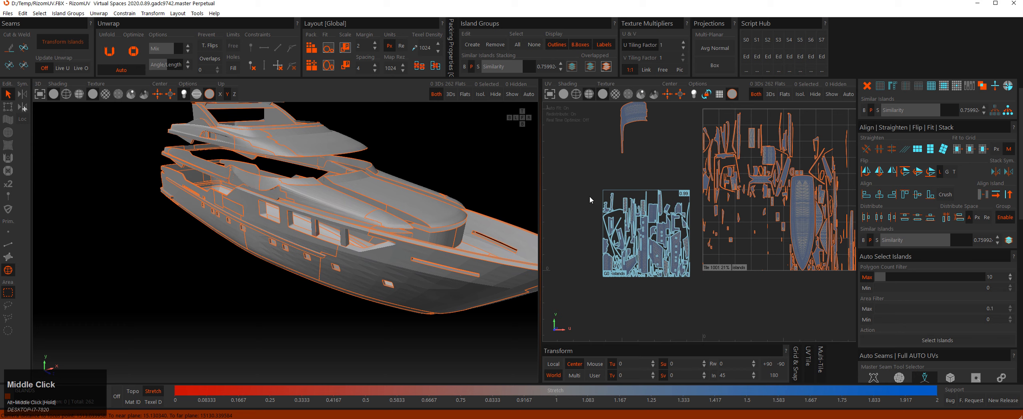
pyautogui.moveTo(583, 181); pyautogui.dragTo(694, 289)
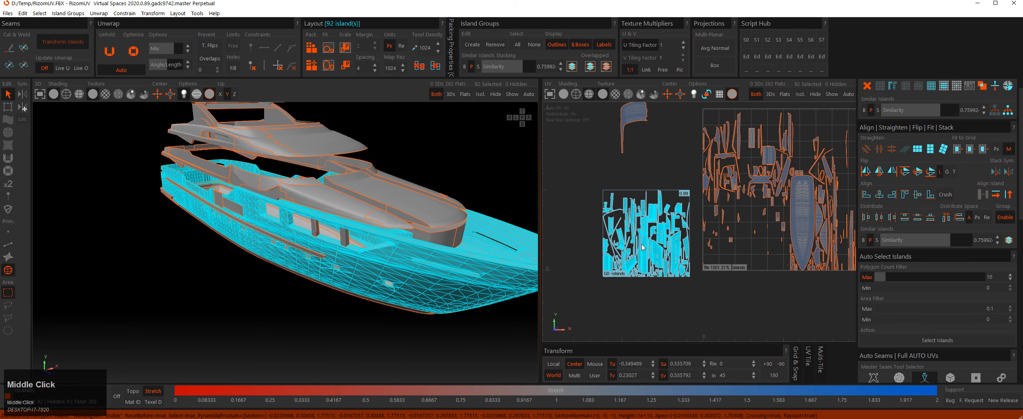
pyautogui.moveTo(637, 249); pyautogui.dragTo(580, 324, button='middle')
# Select the raised foredeck cabin's islands on the yacht model in place of the packed group.
pyautogui.press('Tab')
pyautogui.click(447, 228)
pyautogui.middleClick(447, 228)
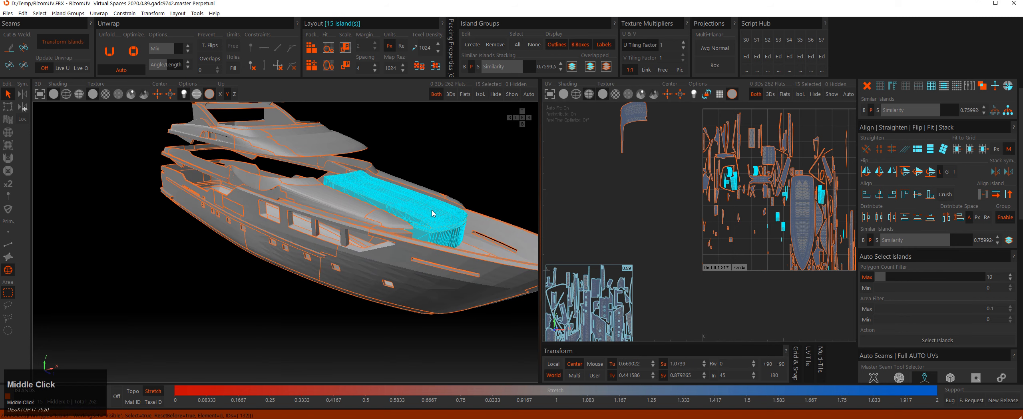
# Select the single curved island outside the tile's left edge, clear the selection and select the same island again.
pyautogui.keyDown('alt'); pyautogui.moveTo(719, 223); pyautogui.dragTo(672, 232, button='middle'); pyautogui.keyUp('alt')
pyautogui.keyDown('alt'); pyautogui.moveTo(673, 235); pyautogui.dragTo(707, 216, button='right'); pyautogui.keyUp('alt')
pyautogui.keyDown('alt'); pyautogui.moveTo(619, 171); pyautogui.dragTo(760, 272, button='middle'); pyautogui.keyUp('alt')
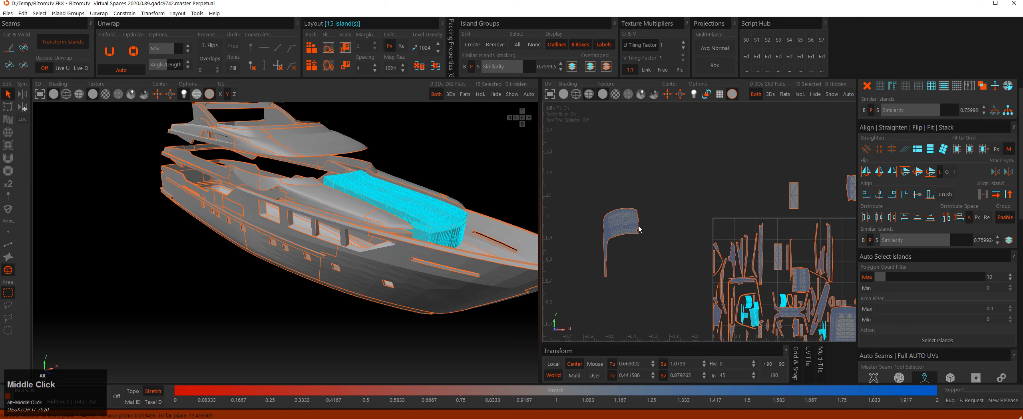
pyautogui.scroll(3, 619, 233)
pyautogui.click(619, 234)
pyautogui.keyDown('alt'); pyautogui.moveTo(344, 224); pyautogui.dragTo(368, 212); pyautogui.keyUp('alt')
pyautogui.keyDown('alt'); pyautogui.moveTo(629, 222); pyautogui.dragTo(648, 221, button='middle'); pyautogui.keyUp('alt')
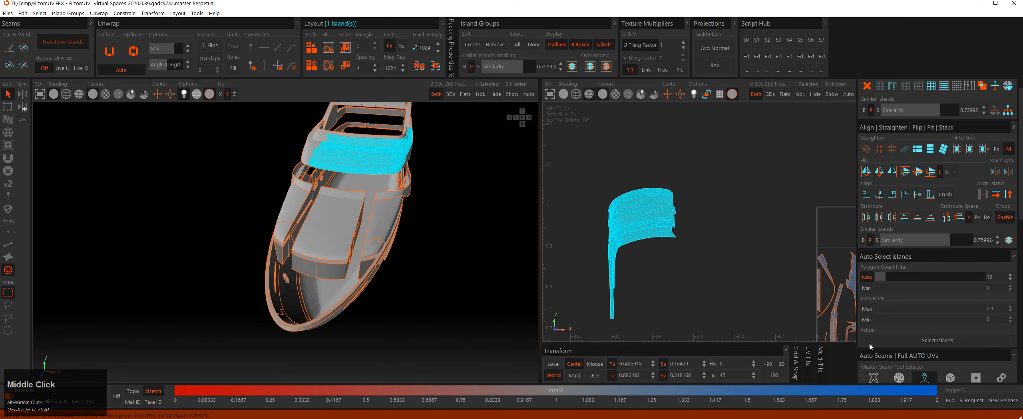
pyautogui.scroll(-2, 650, 258)
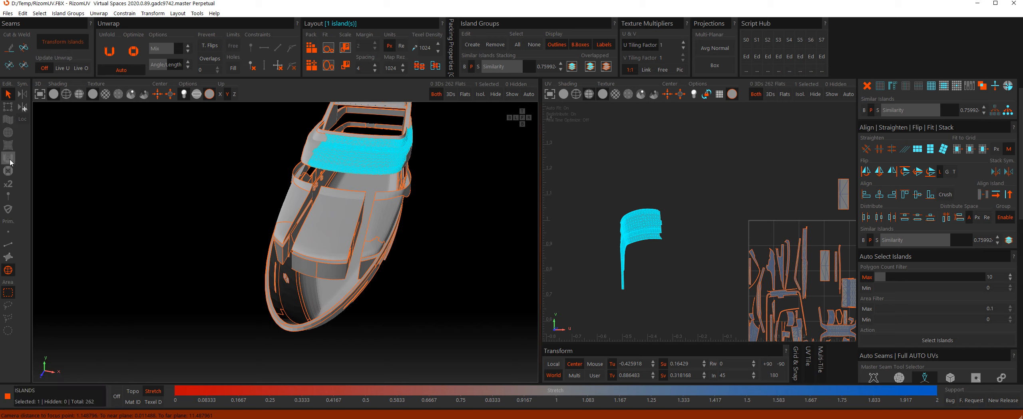
pyautogui.click(604, 215)
pyautogui.click(633, 231)
pyautogui.keyDown('alt'); pyautogui.moveTo(583, 247); pyautogui.dragTo(605, 209, button='middle'); pyautogui.keyUp('alt')
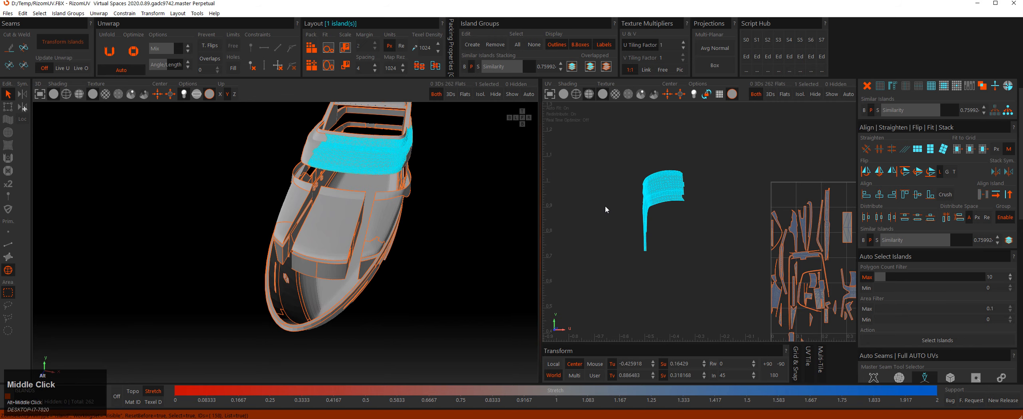
# Paint the selected curved island with the Unfold brush and pull its surface with the Drag brush in the UV view.
pyautogui.click(7, 161)
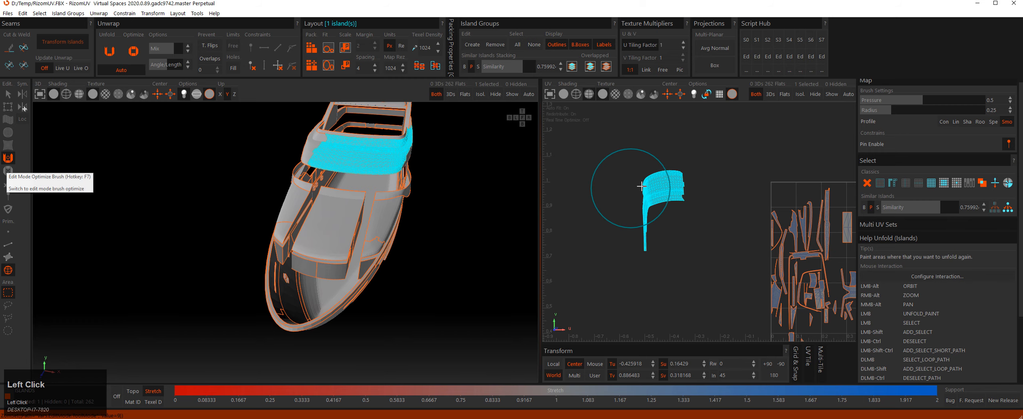
pyautogui.moveTo(641, 186)
pyautogui.mouseDown()
pyautogui.moveTo(658, 199)
pyautogui.moveTo(634, 225)
pyautogui.moveTo(664, 195)
pyautogui.mouseUp()
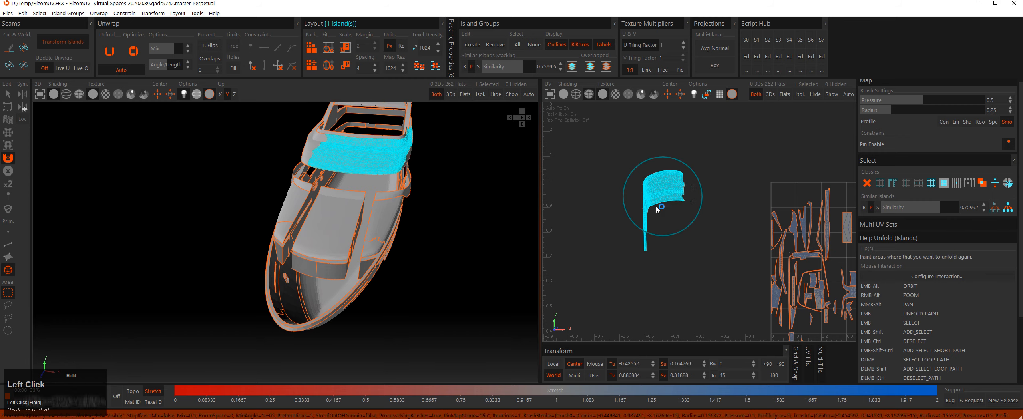
pyautogui.click(8, 170)
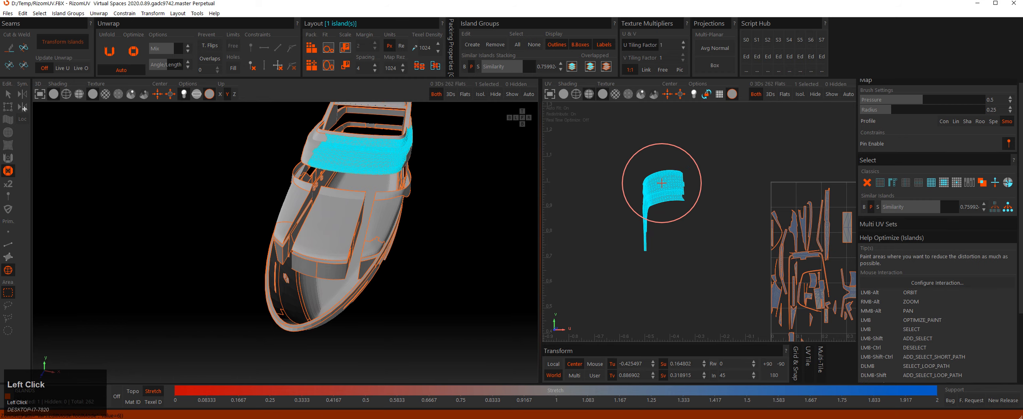
pyautogui.click(8, 119)
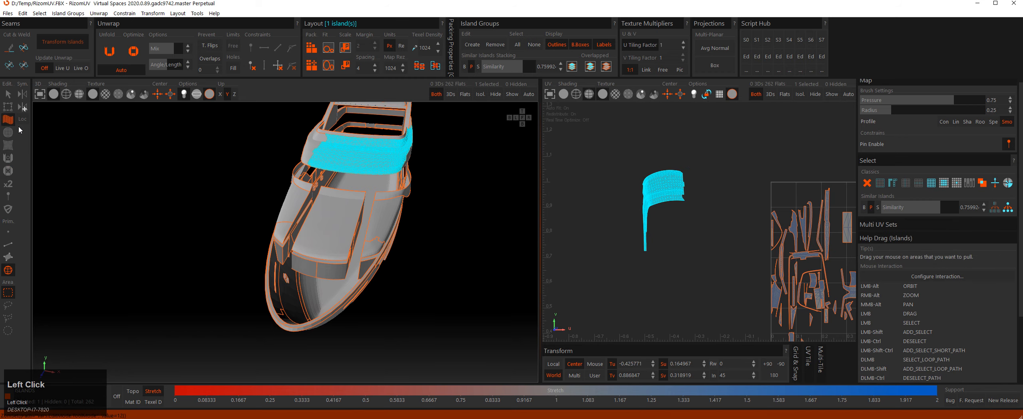
pyautogui.moveTo(666, 193)
pyautogui.mouseDown()
pyautogui.moveTo(665, 212)
pyautogui.moveTo(685, 224)
pyautogui.moveTo(660, 232)
pyautogui.moveTo(648, 223)
pyautogui.moveTo(642, 182)
pyautogui.moveTo(653, 196)
pyautogui.moveTo(648, 291)
pyautogui.moveTo(640, 285)
pyautogui.moveTo(685, 183)
pyautogui.moveTo(639, 304)
pyautogui.moveTo(645, 193)
pyautogui.mouseUp()
# Switch back to the Unfold brush and apply it around the selected island in the UV view.
pyautogui.click(8, 158)
pyautogui.moveTo(418, 201)
pyautogui.keyDown('alt'); pyautogui.mouseDown()
pyautogui.moveTo(371, 262)
pyautogui.moveTo(390, 272)
pyautogui.mouseUp(); pyautogui.keyUp('alt')
pyautogui.moveTo(636, 214)
pyautogui.mouseDown()
pyautogui.moveTo(635, 311)
pyautogui.moveTo(646, 210)
pyautogui.moveTo(684, 196)
pyautogui.moveTo(696, 240)
pyautogui.mouseUp()
pyautogui.scroll(-3, 696, 240)
pyautogui.keyDown('alt'); pyautogui.moveTo(696, 240); pyautogui.dragTo(623, 208, button='middle'); pyautogui.keyUp('alt')
pyautogui.keyDown('alt'); pyautogui.moveTo(624, 208); pyautogui.dragTo(609, 224, button='right'); pyautogui.keyUp('alt')
pyautogui.keyDown('alt'); pyautogui.moveTo(609, 224); pyautogui.dragTo(602, 227, button='middle'); pyautogui.keyUp('alt')
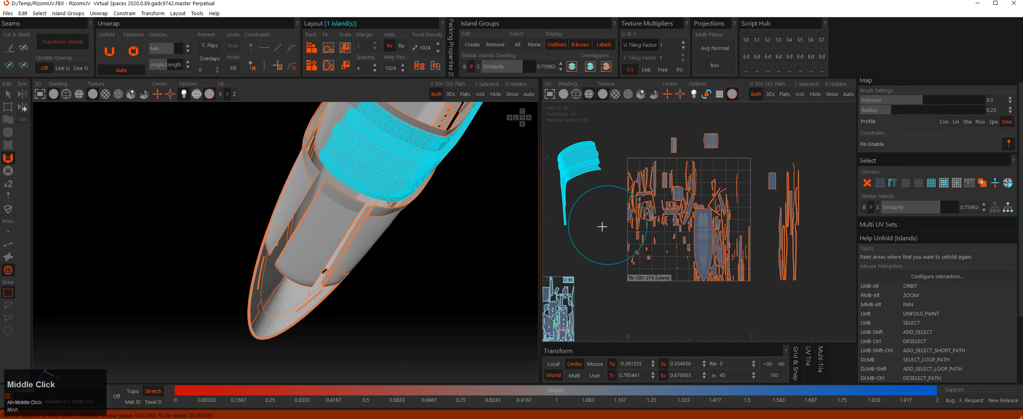
pyautogui.click(602, 226)
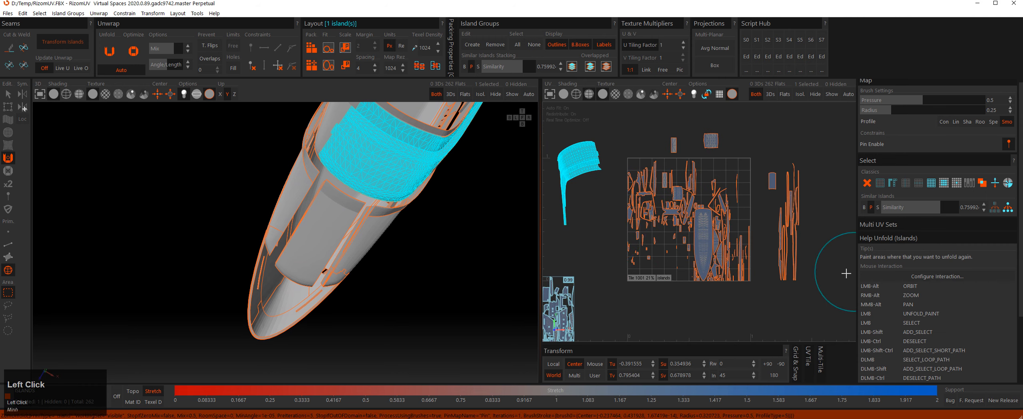
# Return to plain selection in edge mode and run the full automatic Auto Seams with packing.
pyautogui.press('1')
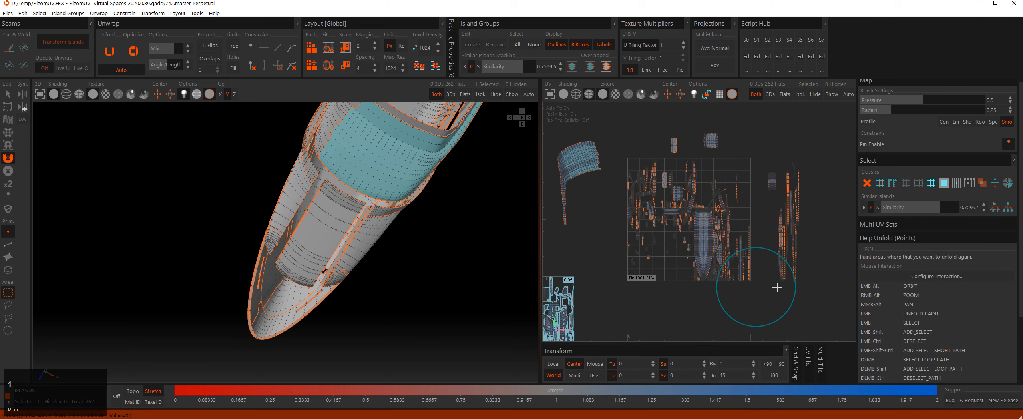
pyautogui.press('2')
pyautogui.press('q')
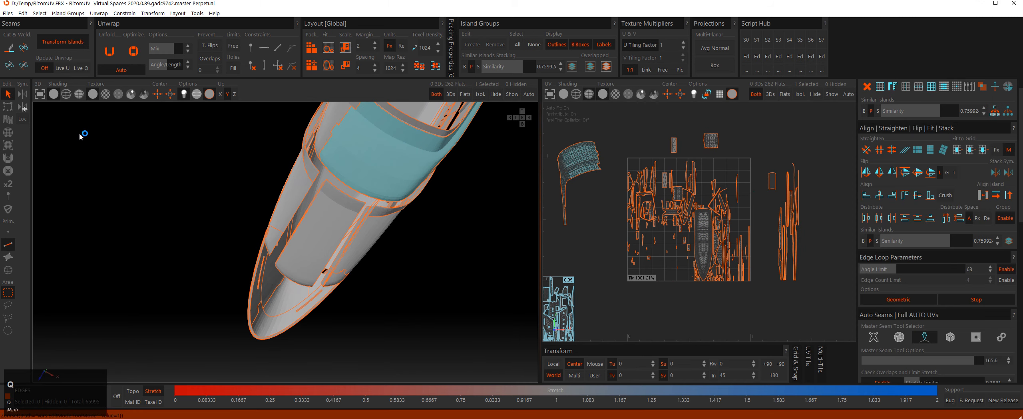
pyautogui.moveTo(1021, 192); pyautogui.dragTo(1022, 278)
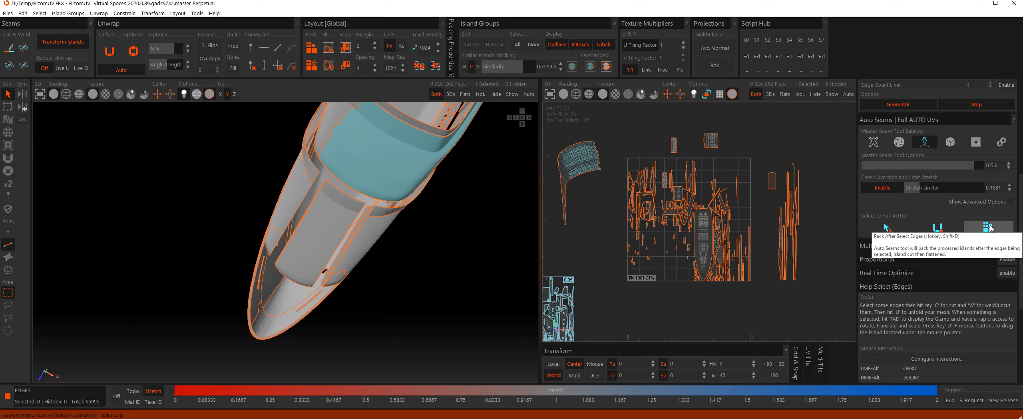
pyautogui.click(990, 227)
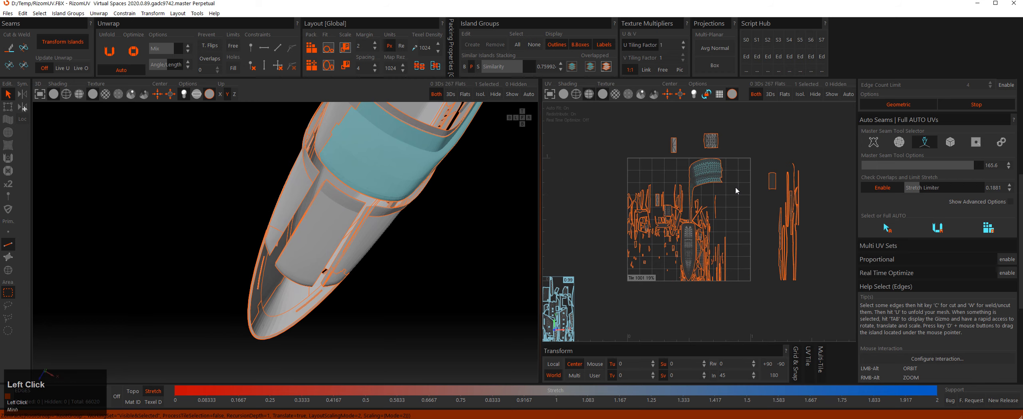
# Run Auto Seams with packing once more with no edges selected.
pyautogui.scroll(-2, 735, 187)
pyautogui.click(750, 261)
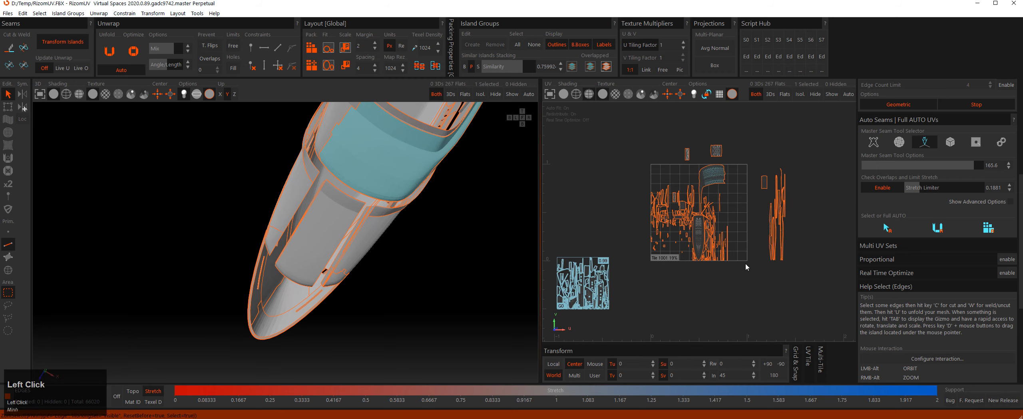
pyautogui.click(989, 228)
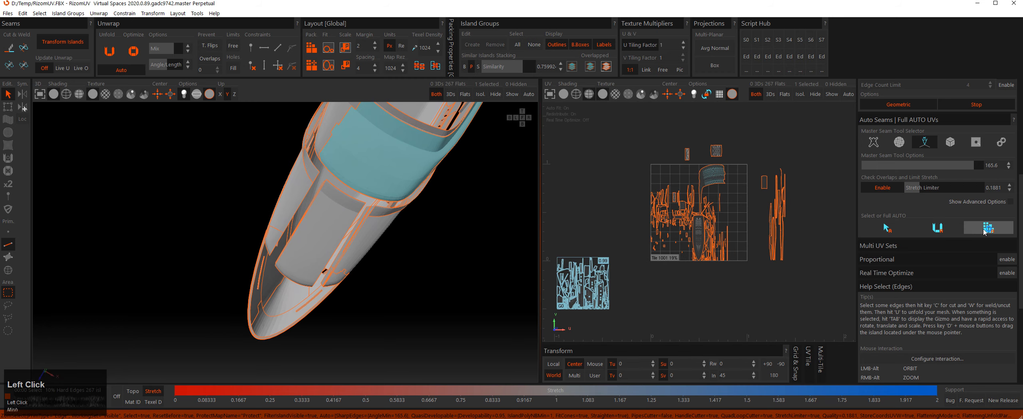
pyautogui.click(608, 212)
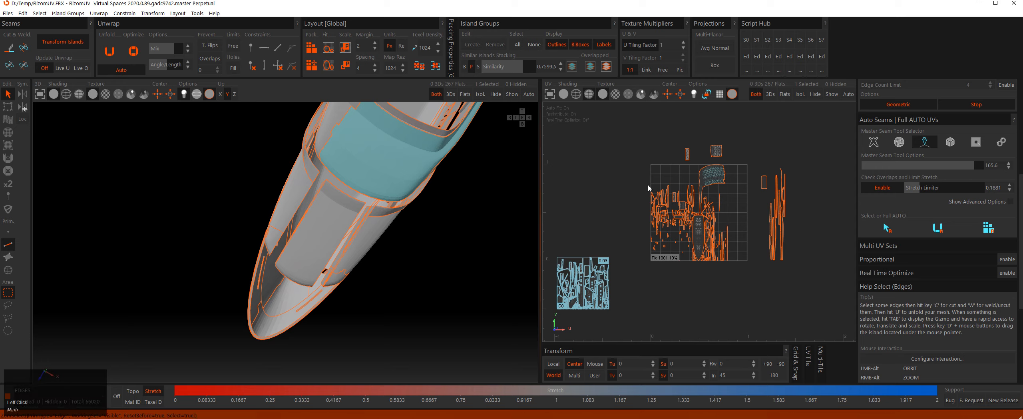
# Box-select the islands' edges in the UV view, clear the selection, and pack the global layout.
pyautogui.click(611, 143)
pyautogui.moveTo(611, 143); pyautogui.dragTo(812, 281)
pyautogui.click(813, 280)
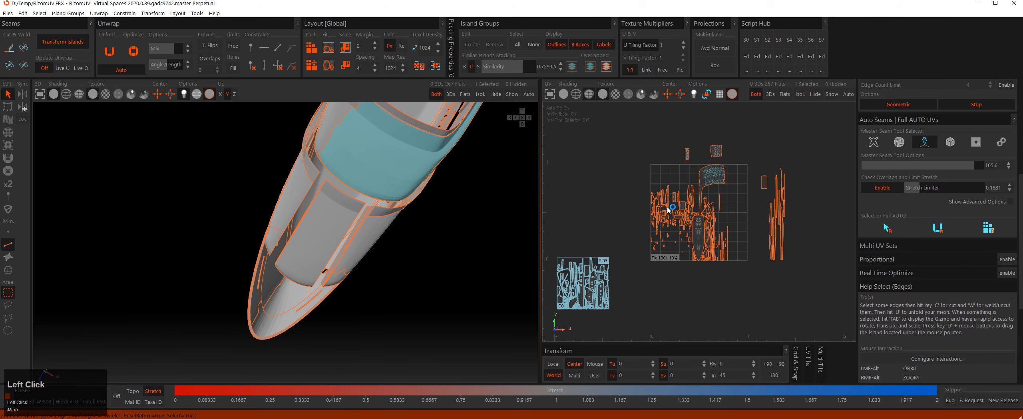
pyautogui.click(312, 48)
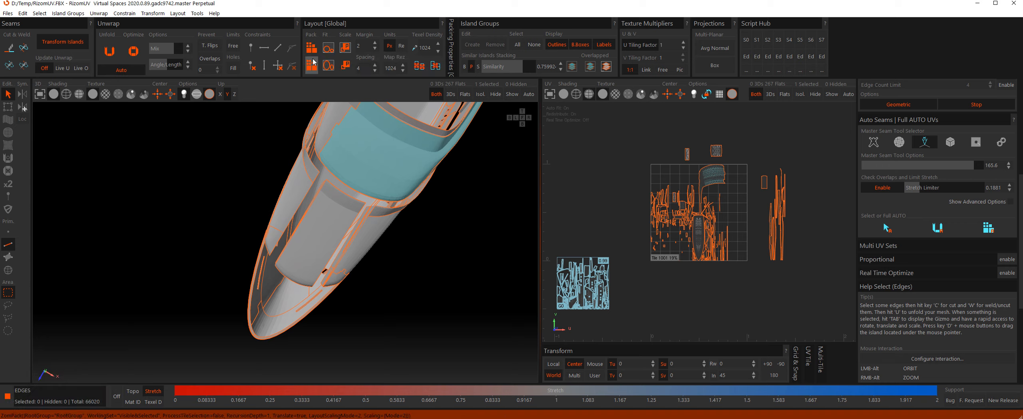
pyautogui.click(314, 64)
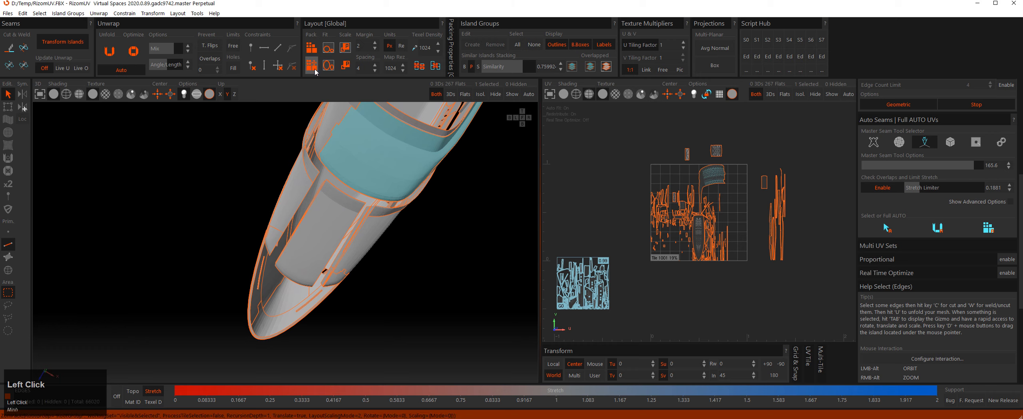
# Box-select all edges of the islands around the main UV tile and pack the layout.
pyautogui.click(628, 190)
pyautogui.scroll(-2, 628, 191)
pyautogui.keyDown('alt'); pyautogui.moveTo(587, 171); pyautogui.dragTo(612, 185, button='middle'); pyautogui.keyUp('alt')
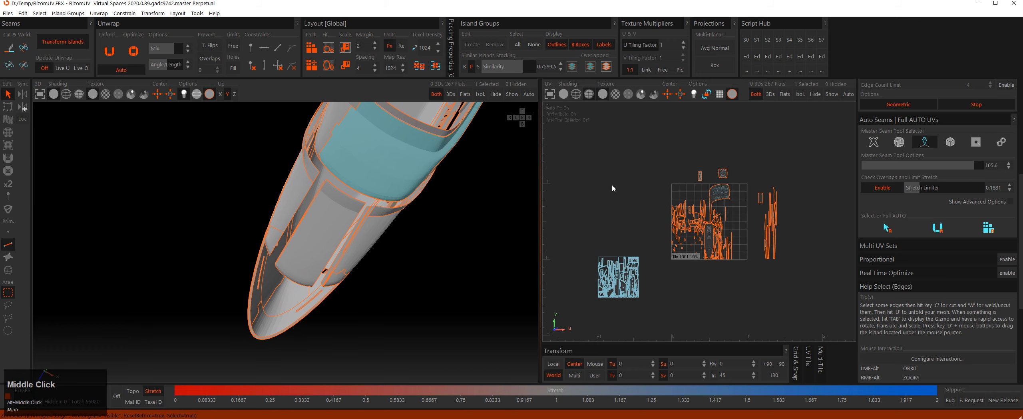
pyautogui.scroll(-1, 612, 185)
pyautogui.moveTo(612, 187); pyautogui.dragTo(801, 298)
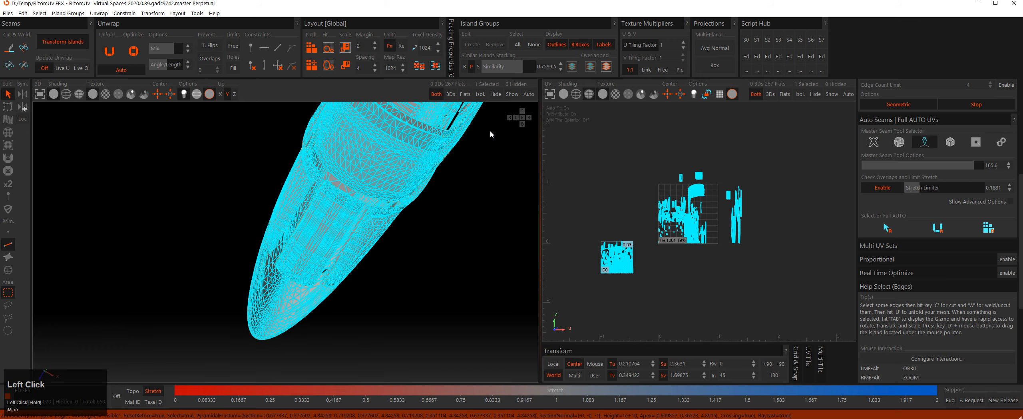
pyautogui.click(312, 48)
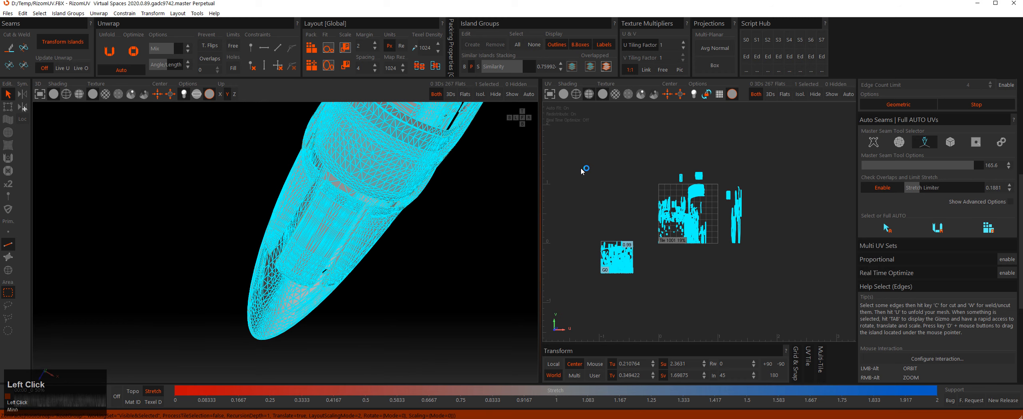
# Reselect all edges in the UV view, run Auto Seams with packing, and clear the selection.
pyautogui.click(927, 228)
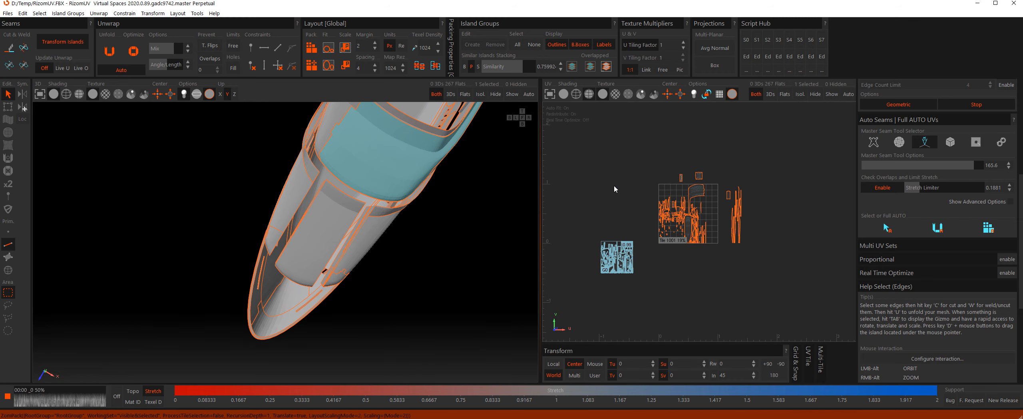
pyautogui.click(576, 159)
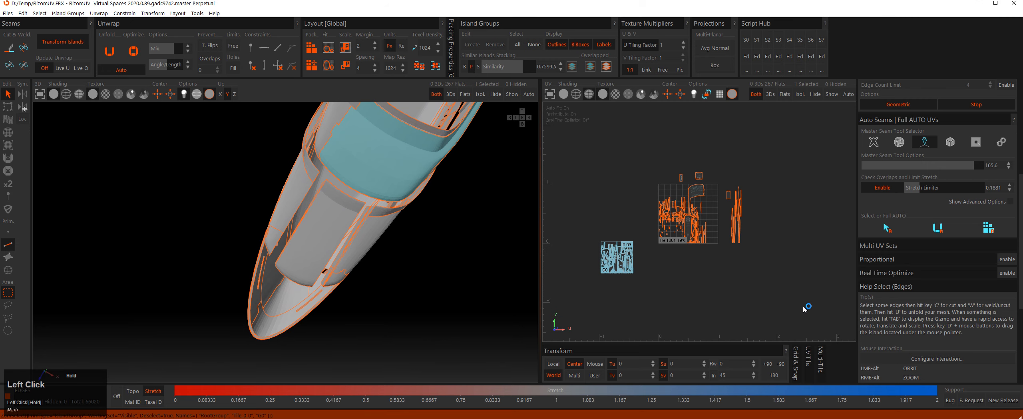
pyautogui.click(988, 228)
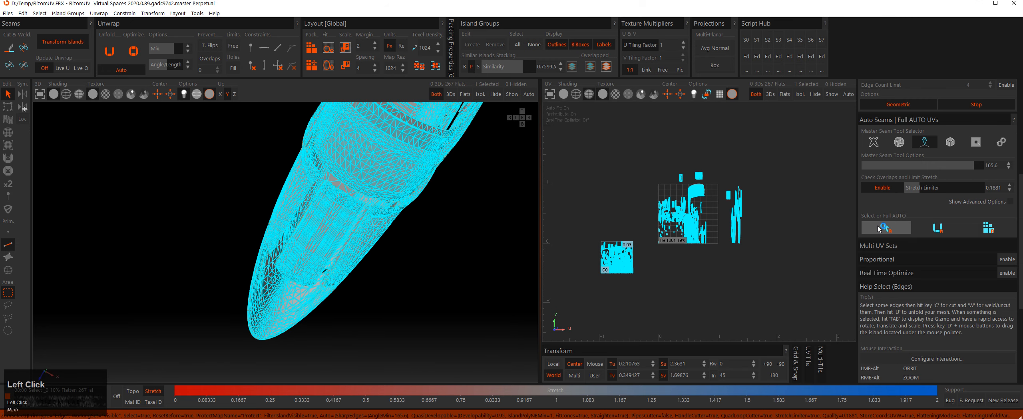
pyautogui.click(755, 235)
pyautogui.click(651, 210)
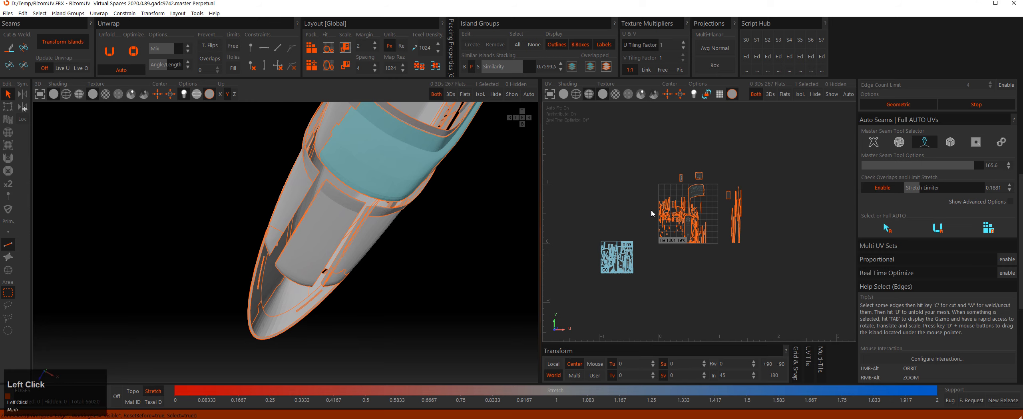
# Switch to island selection mode and select the large curved island in the UV tile.
pyautogui.scroll(6, 651, 209)
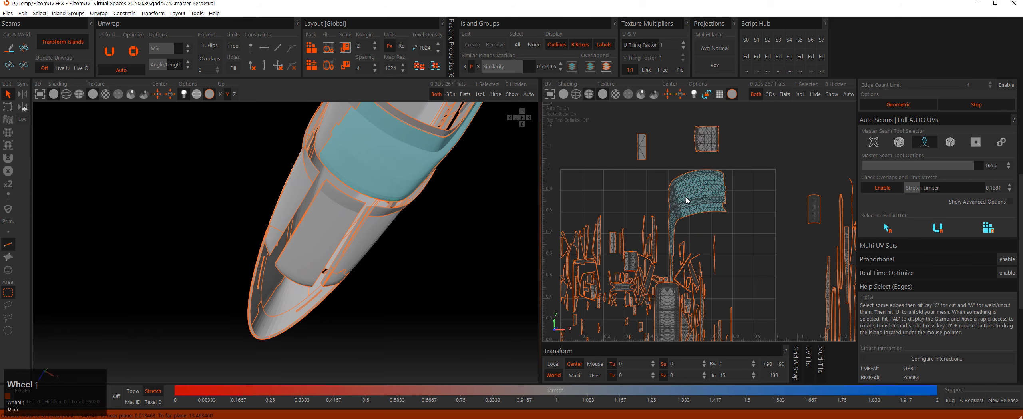
pyautogui.press('F4')
pyautogui.scroll(-4, 684, 198)
pyautogui.click(680, 193)
pyautogui.scroll(-1, 628, 186)
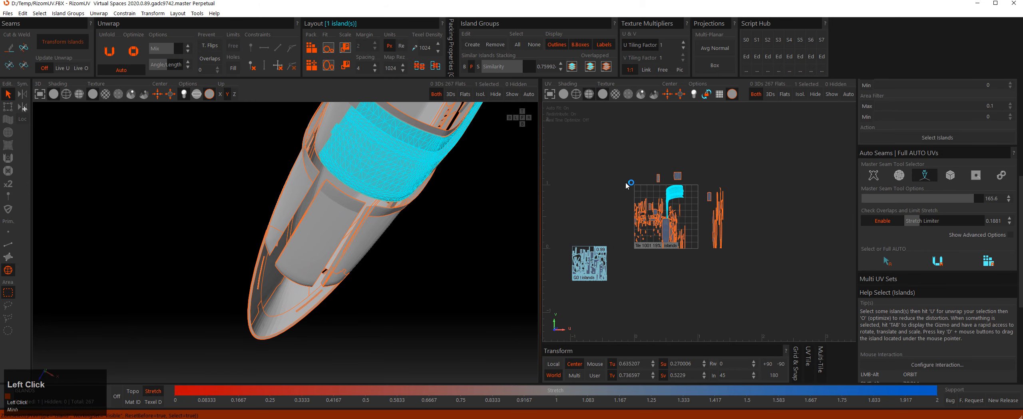
# Try Auto Seams with packing on all islands with nothing selected, and undo the repacked layout.
pyautogui.click(619, 183)
pyautogui.click(988, 260)
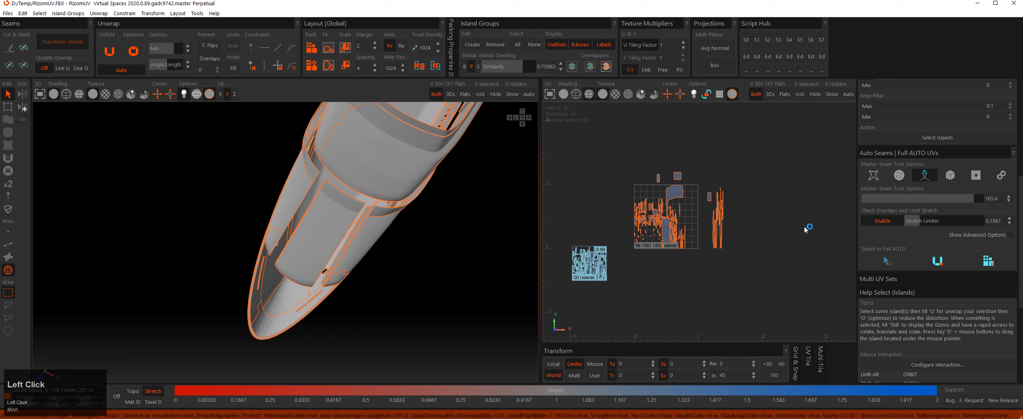
pyautogui.hotkey('ctrl', 'z')
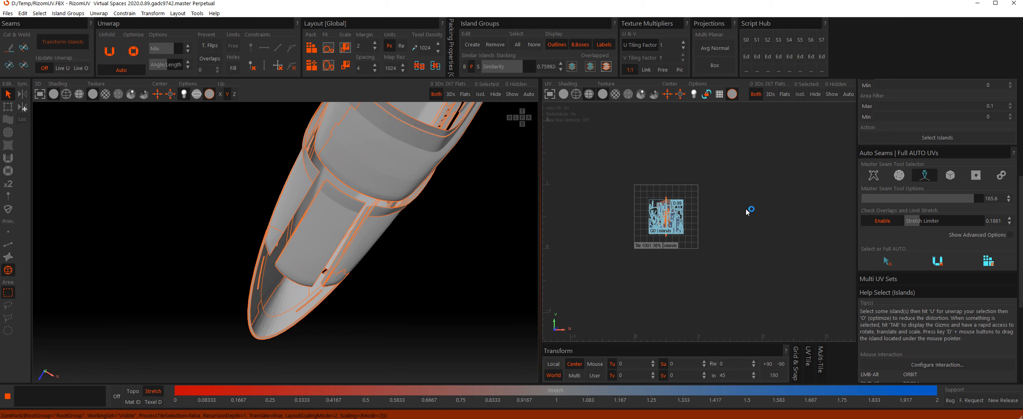
pyautogui.scroll(3, 659, 218)
pyautogui.click(583, 183)
pyautogui.scroll(1, 589, 182)
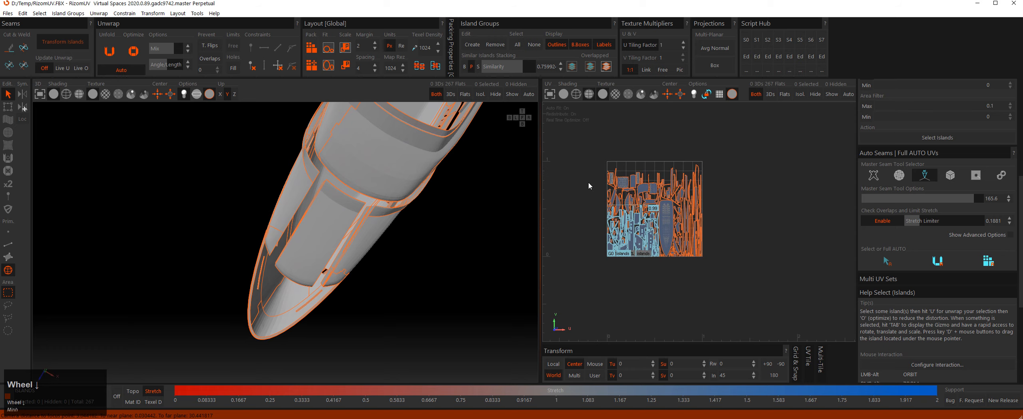
pyautogui.hotkey('ctrl', 'z')
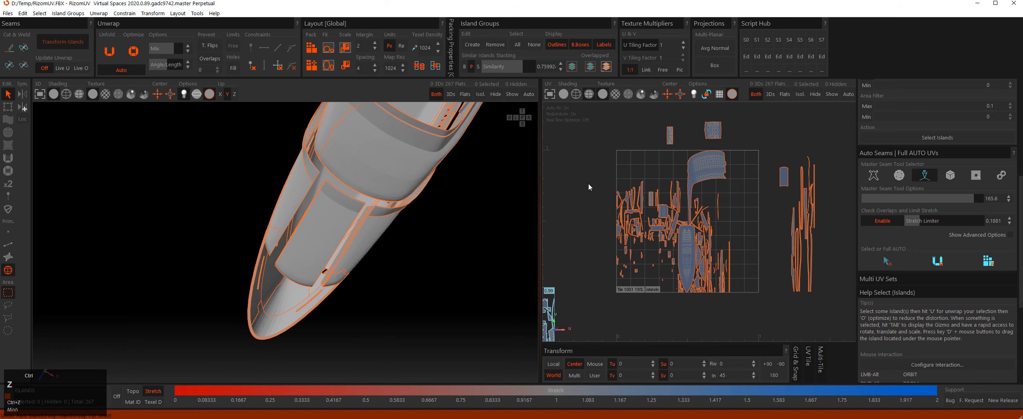
pyautogui.scroll(-3, 590, 180)
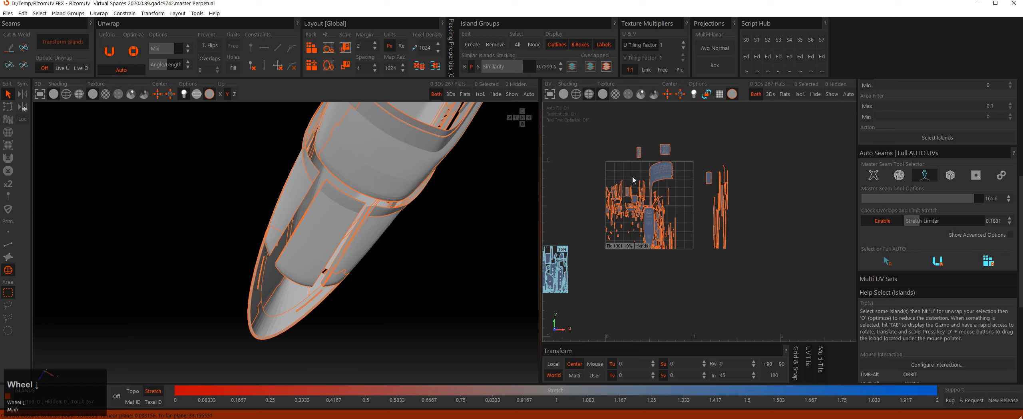
# Select the large curved island and run Auto Seams with packing on it alone.
pyautogui.click(657, 172)
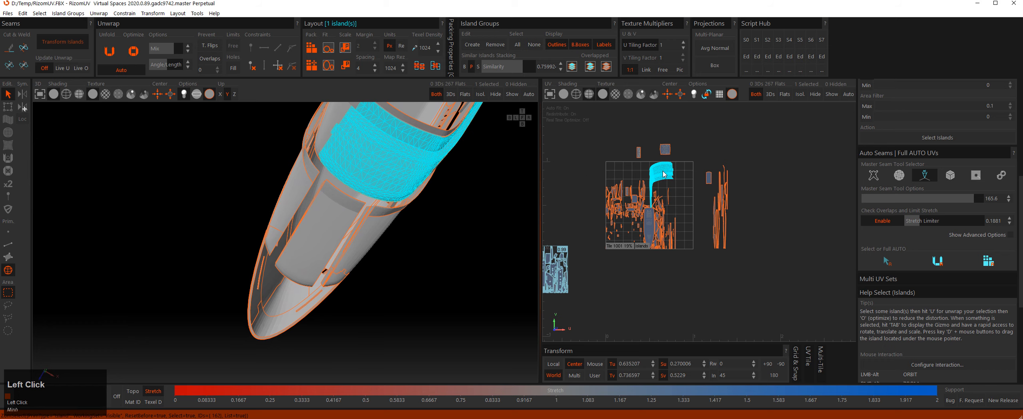
pyautogui.click(989, 260)
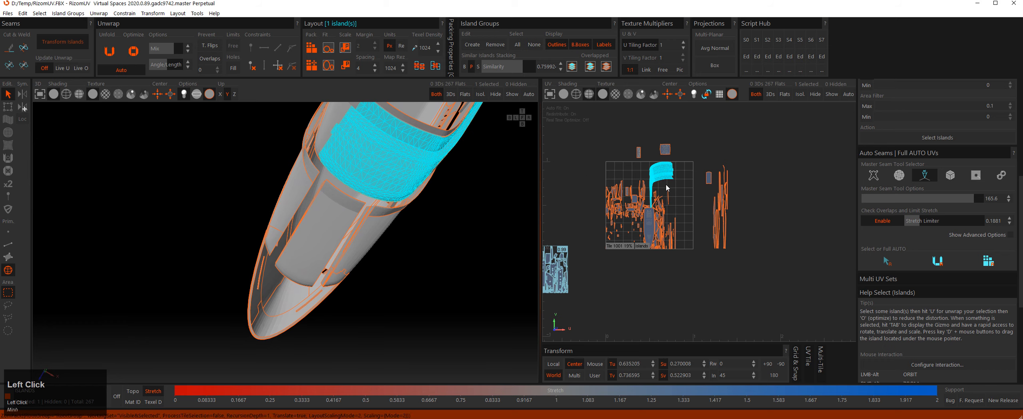
# Move the curved island outside the UV tile and repack it using Auto Seams with packing and the Pack command.
pyautogui.press('Tab')
pyautogui.moveTo(666, 187); pyautogui.dragTo(764, 251)
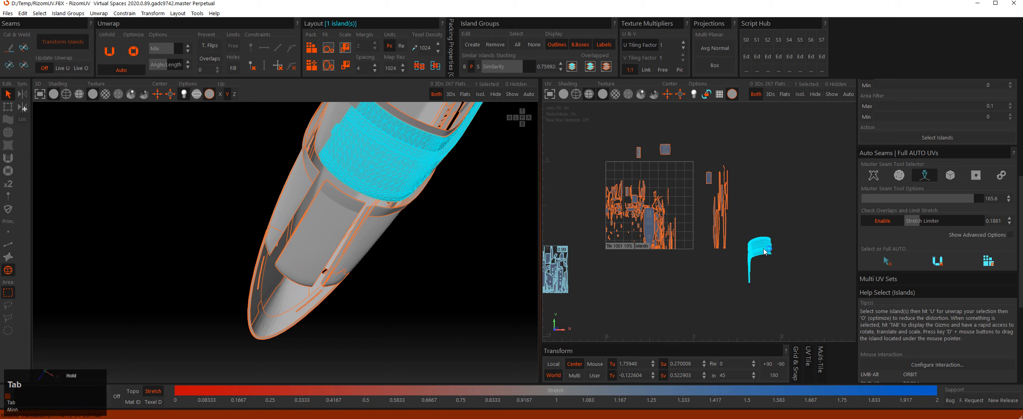
pyautogui.click(989, 261)
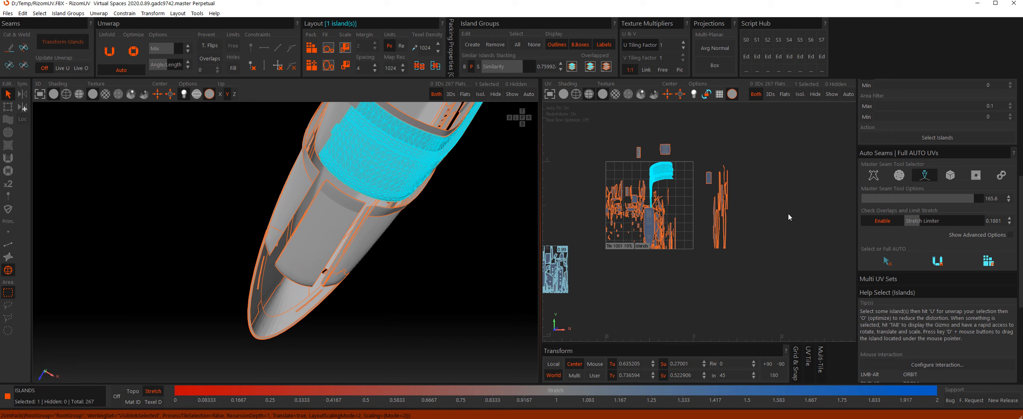
pyautogui.click(312, 48)
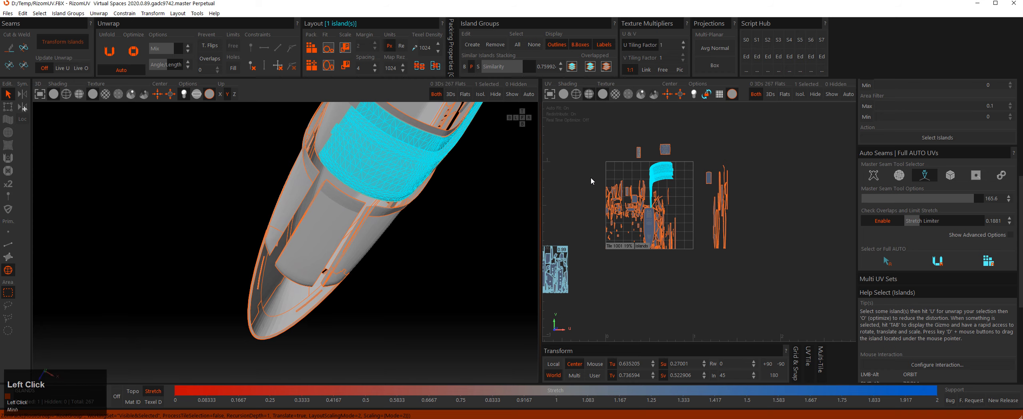
# Clear the island selection and run Auto Seams with packing on all of the boat's islands with nothing selected.
pyautogui.scroll(-2, 590, 175)
pyautogui.click(585, 167)
pyautogui.keyDown('alt'); pyautogui.moveTo(585, 167); pyautogui.dragTo(614, 157, button='middle'); pyautogui.keyUp('alt')
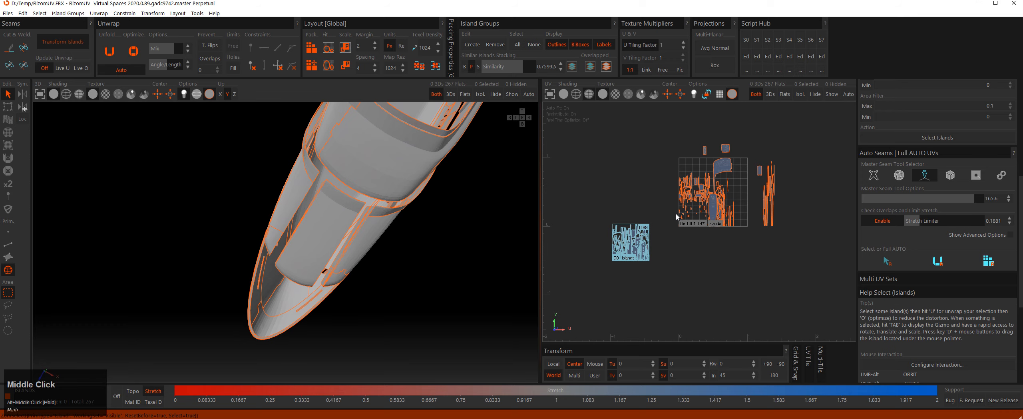
pyautogui.click(623, 150)
pyautogui.moveTo(594, 127); pyautogui.dragTo(797, 282)
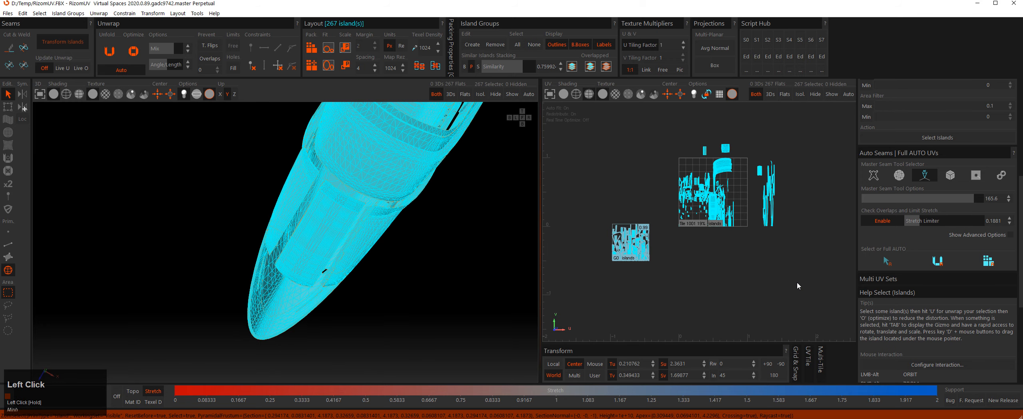
pyautogui.click(613, 184)
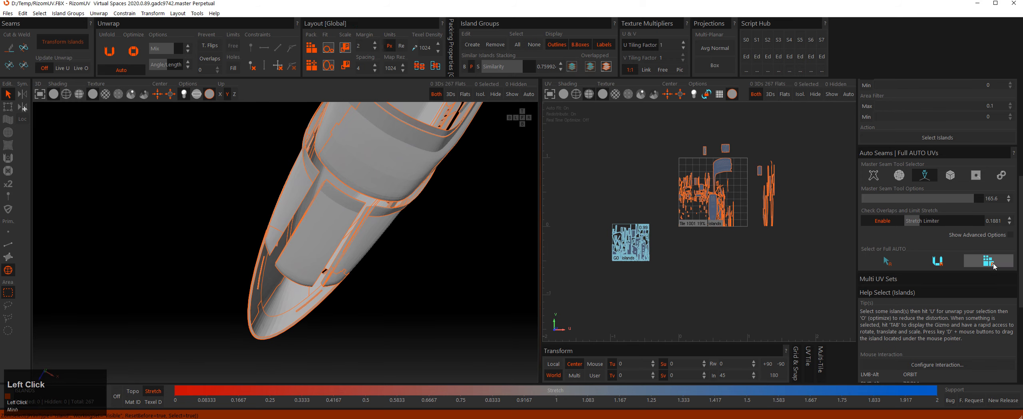
pyautogui.click(619, 171)
pyautogui.click(9, 270)
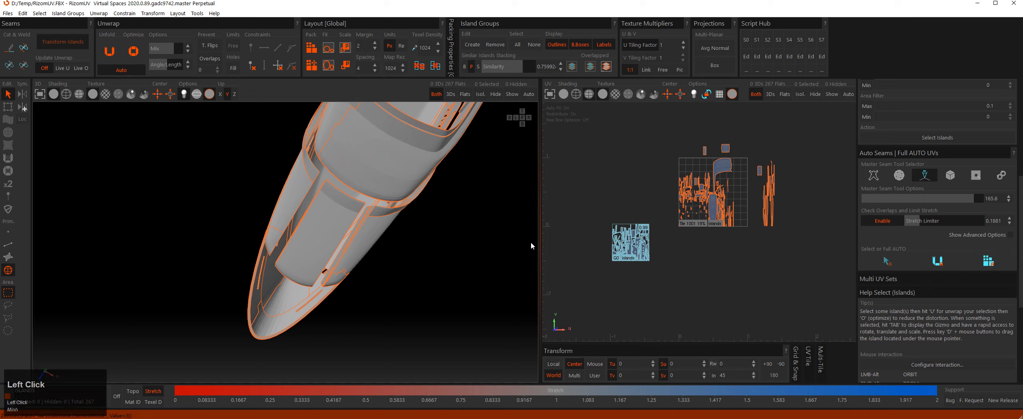
pyautogui.moveTo(610, 149); pyautogui.dragTo(801, 276)
pyautogui.click(793, 257)
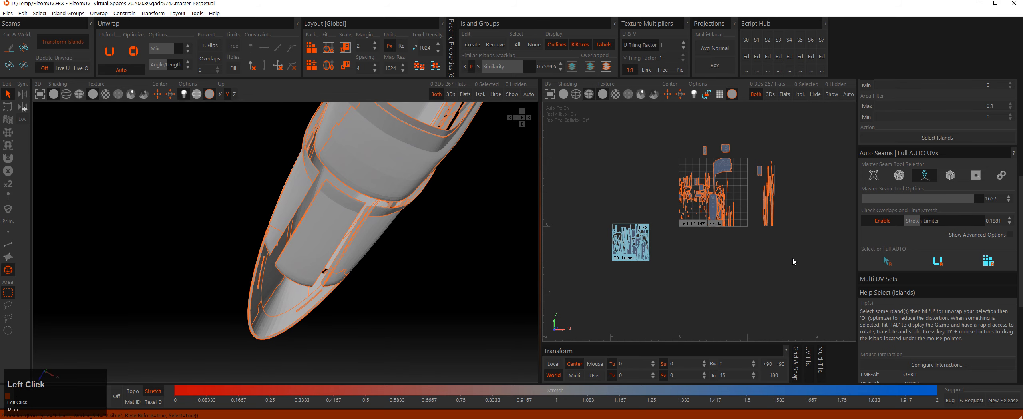
pyautogui.click(988, 261)
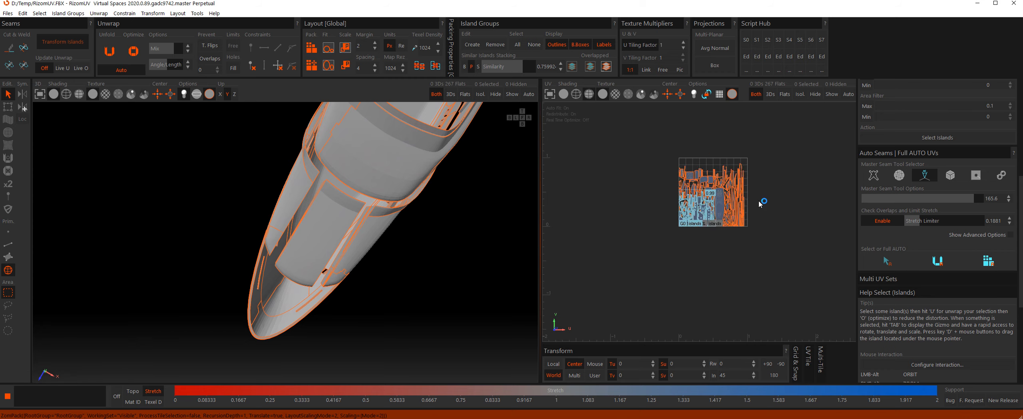
# Select the islands of the boat's windshield and upper cabin frame and move them below the UV tile.
pyautogui.scroll(2, 761, 195)
pyautogui.click(765, 203)
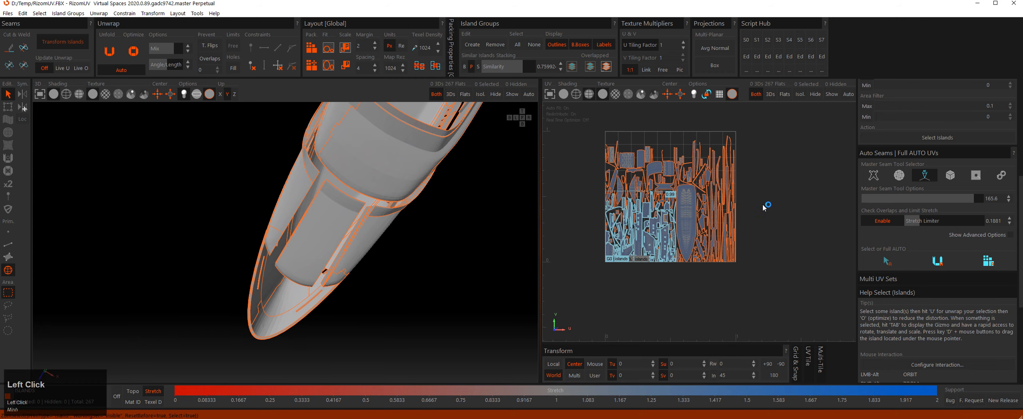
pyautogui.scroll(2, 749, 204)
pyautogui.keyDown('alt'); pyautogui.moveTo(575, 183); pyautogui.dragTo(614, 187, button='middle'); pyautogui.keyUp('alt')
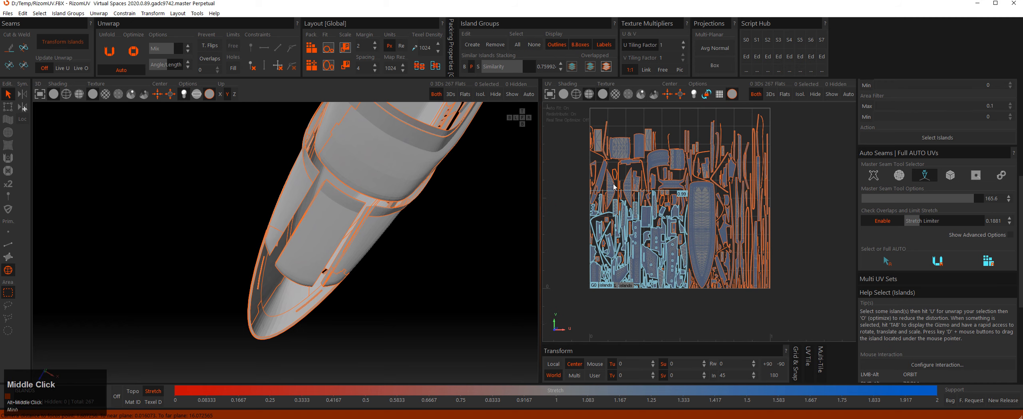
pyautogui.scroll(-2, 614, 187)
pyautogui.click(782, 195)
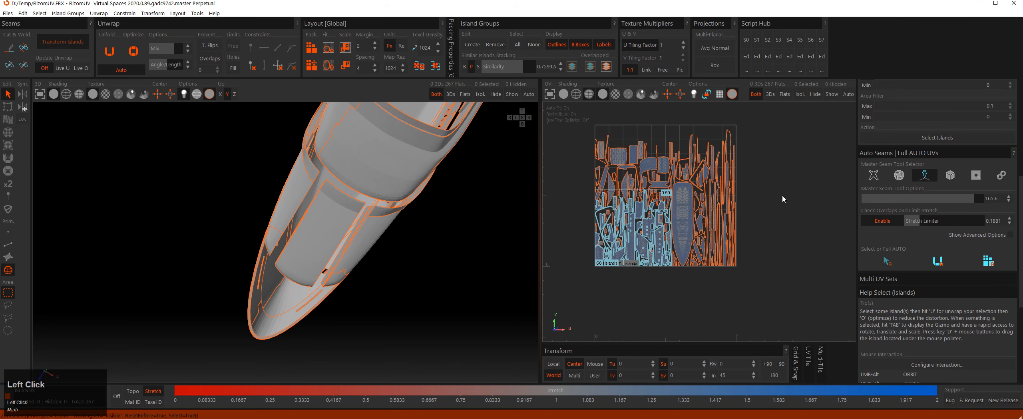
pyautogui.keyDown('alt'); pyautogui.moveTo(351, 188); pyautogui.dragTo(344, 232, button='middle'); pyautogui.keyUp('alt')
pyautogui.keyDown('alt'); pyautogui.moveTo(344, 232); pyautogui.dragTo(406, 178); pyautogui.keyUp('alt')
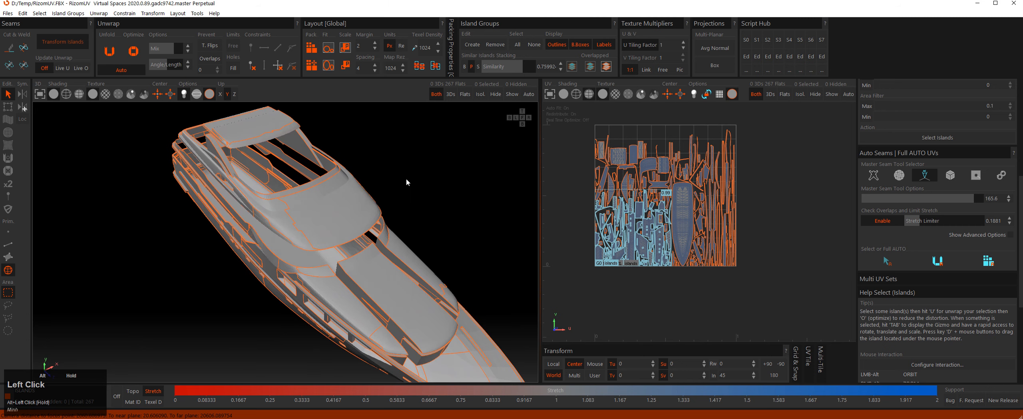
pyautogui.middleClick(330, 215)
pyautogui.press('Tab')
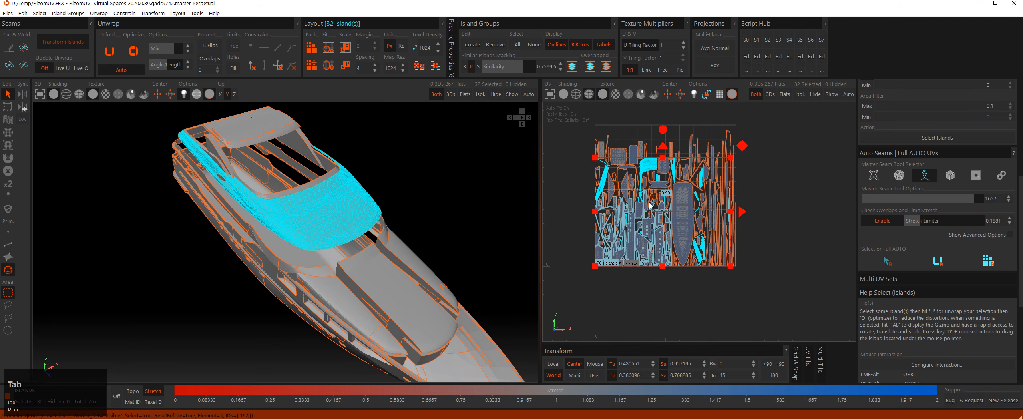
pyautogui.moveTo(650, 206); pyautogui.dragTo(690, 336)
pyautogui.keyDown('alt'); pyautogui.moveTo(673, 340); pyautogui.dragTo(670, 235, button='middle'); pyautogui.keyUp('alt')
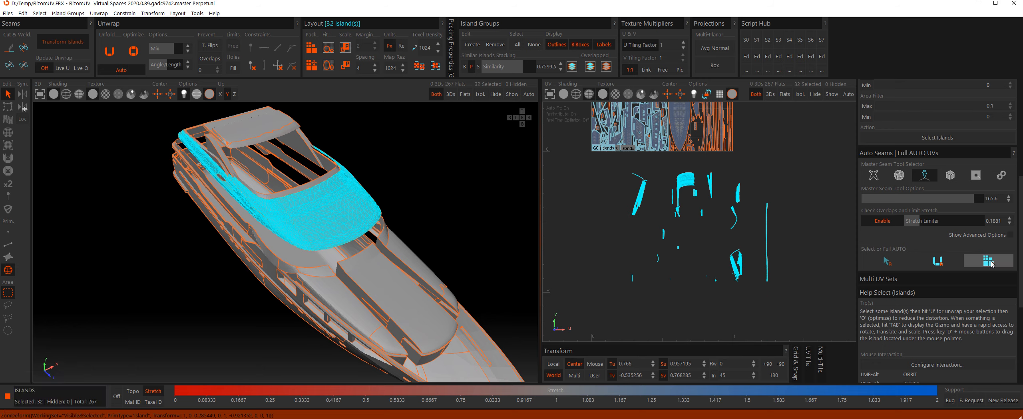
# Run Auto Seams with packing on the cabin frame islands to pack them back into the UV tile.
pyautogui.click(808, 316)
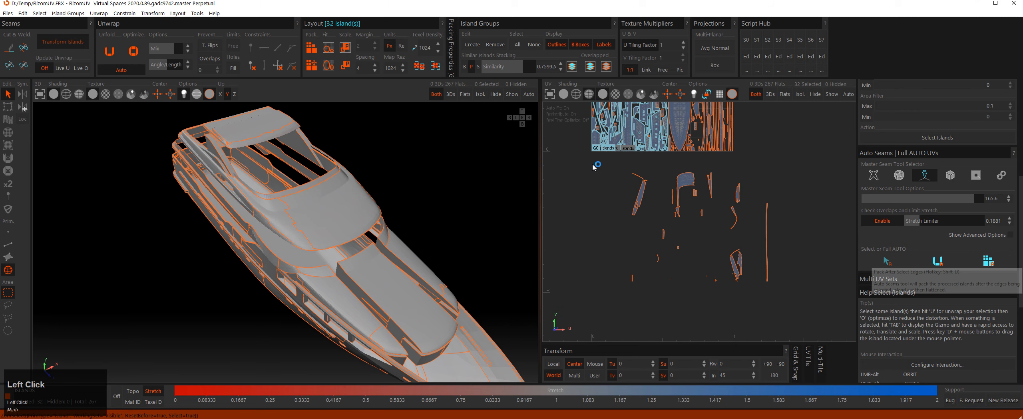
pyautogui.click(988, 262)
pyautogui.keyDown('alt'); pyautogui.scroll(-1, 710, 181); pyautogui.keyUp('alt')
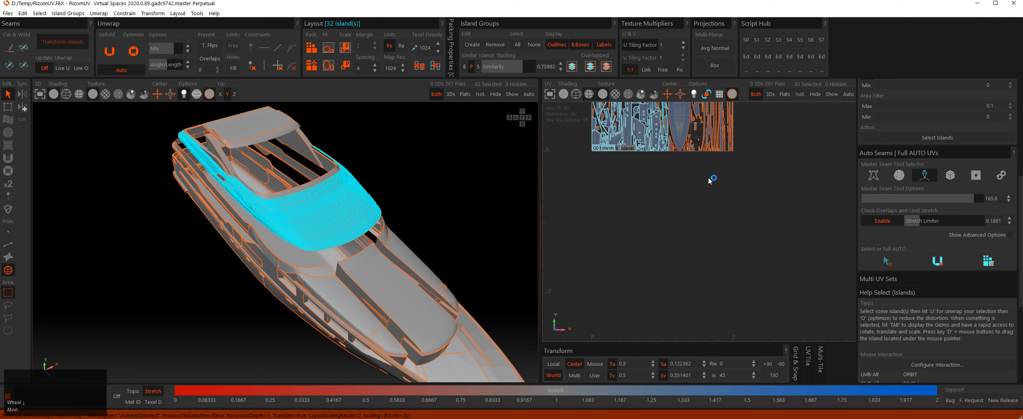
pyautogui.scroll(-3, 708, 178)
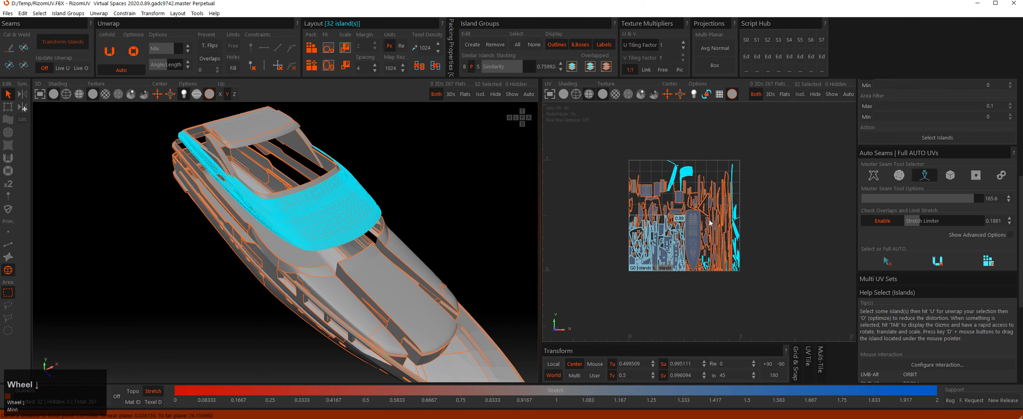
# Isolate the selected cabin frame islands and run Auto Seams with packing on them alone.
pyautogui.press('Tab')
pyautogui.press('Tab')
pyautogui.press('Tab')
pyautogui.press('Tab')
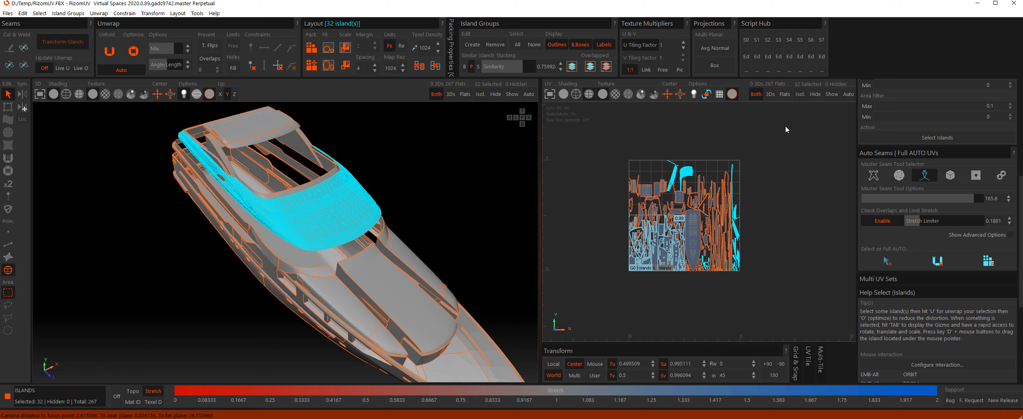
pyautogui.click(799, 93)
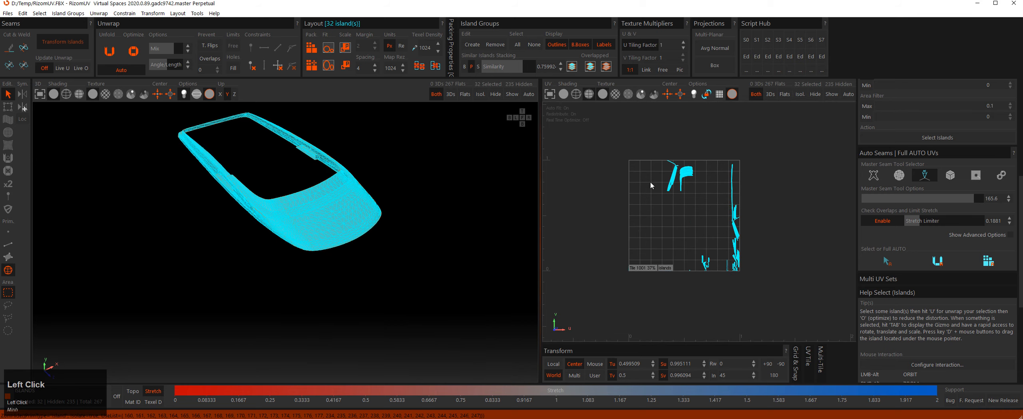
pyautogui.click(988, 261)
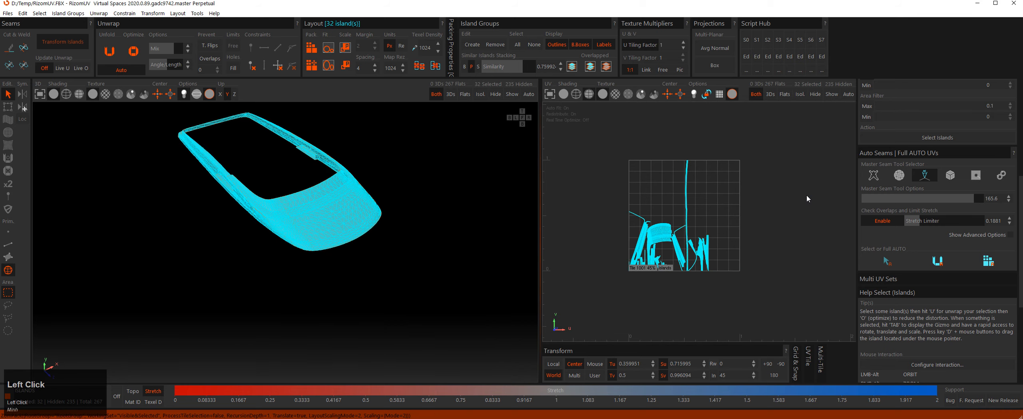
# Cut the long vertical strip island at an edge near its middle and repack the isolated islands with Auto Seams.
pyautogui.scroll(-3, 681, 171)
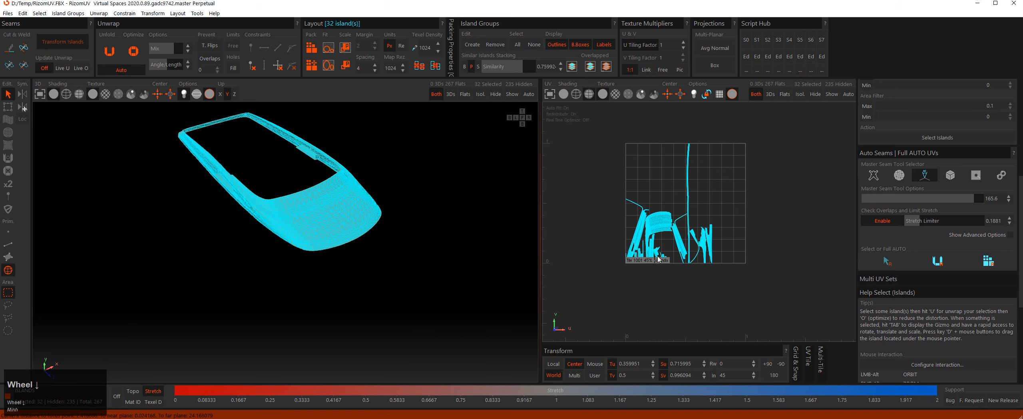
pyautogui.scroll(-5, 676, 193)
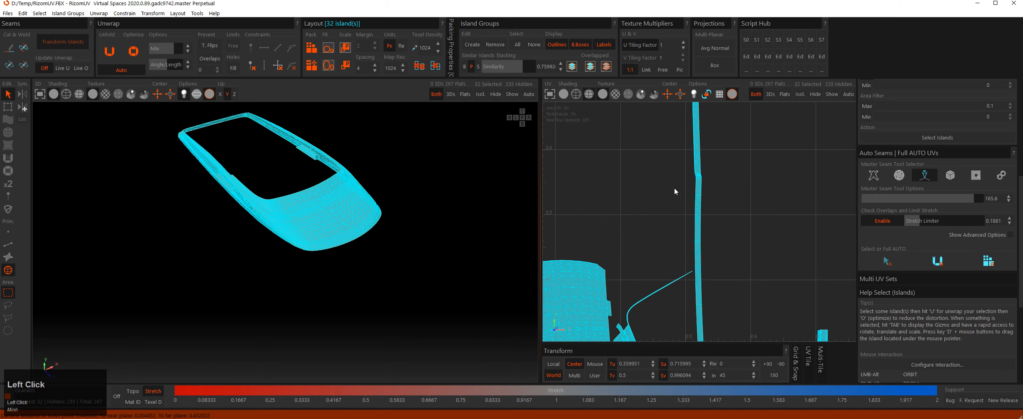
pyautogui.press('2')
pyautogui.scroll(-3, 698, 199)
pyautogui.scroll(-5, 696, 205)
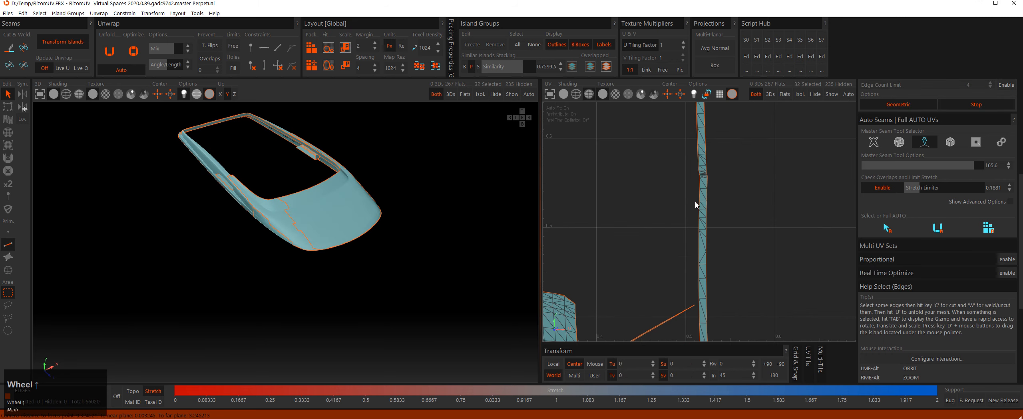
pyautogui.click(706, 202)
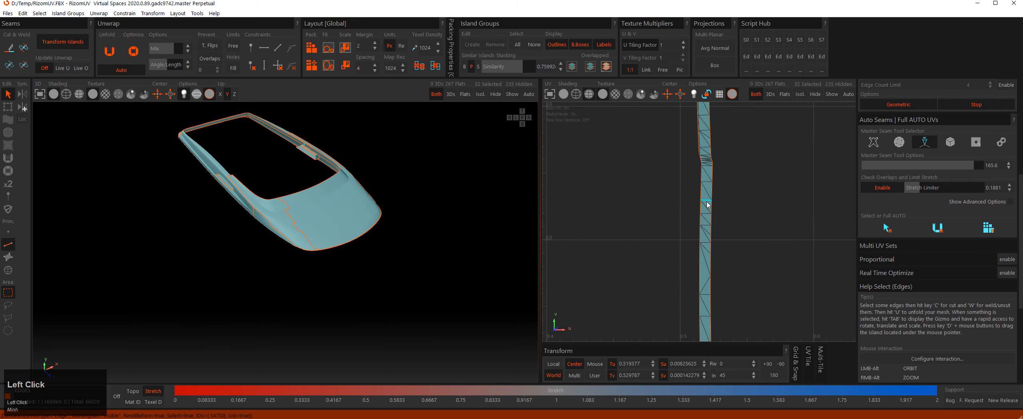
pyautogui.press('c')
pyautogui.scroll(-6, 675, 186)
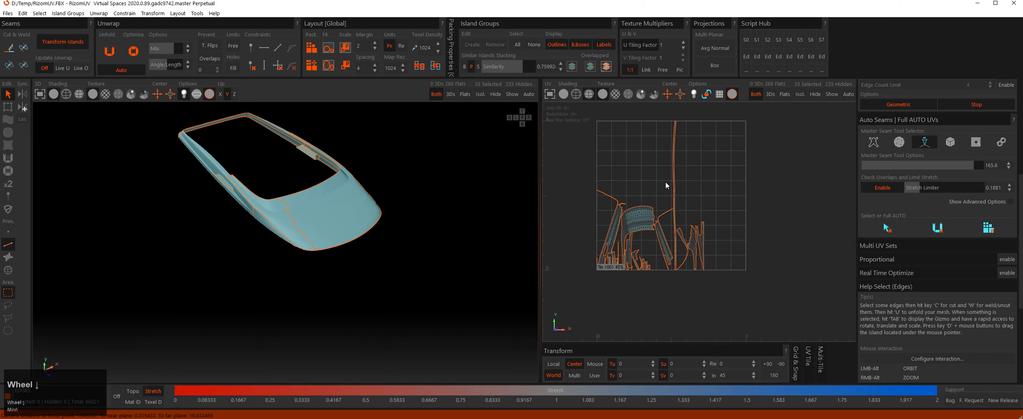
pyautogui.click(989, 228)
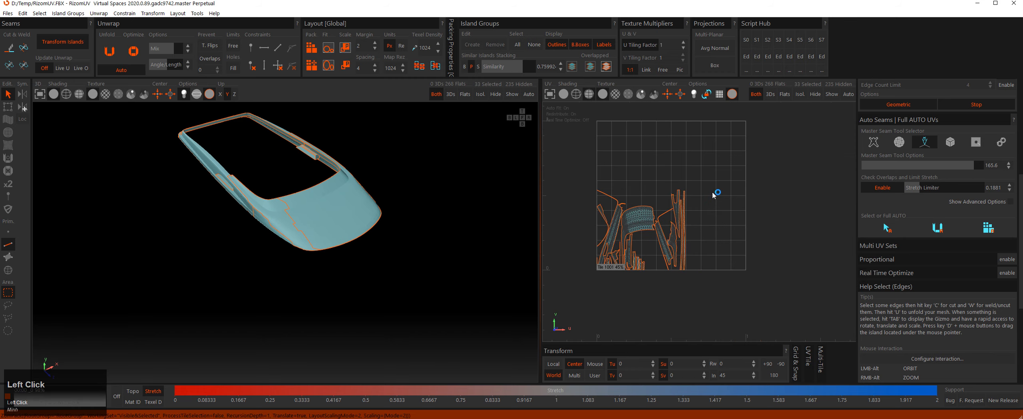
# Cut the thin curved strip off the elongated island to the left of the windshield island.
pyautogui.press('F3')
pyautogui.moveTo(574, 122); pyautogui.dragTo(805, 302)
pyautogui.scroll(-3, 647, 143)
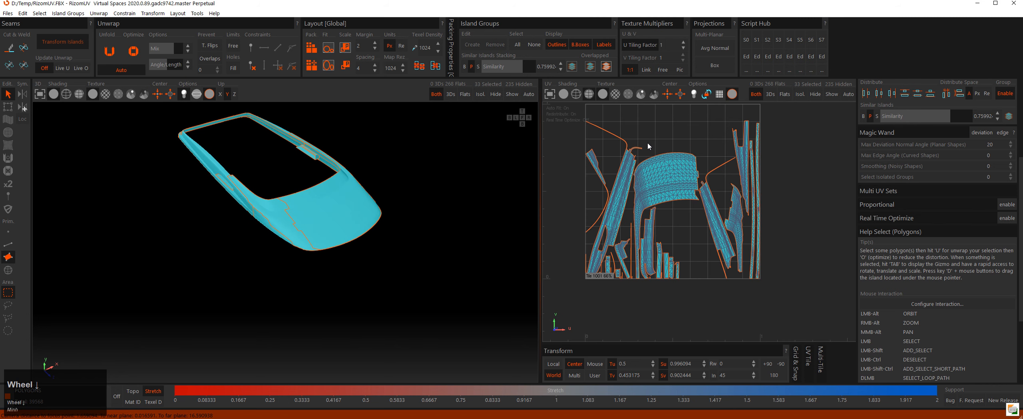
pyautogui.middleClick(656, 149)
pyautogui.scroll(-5, 657, 176)
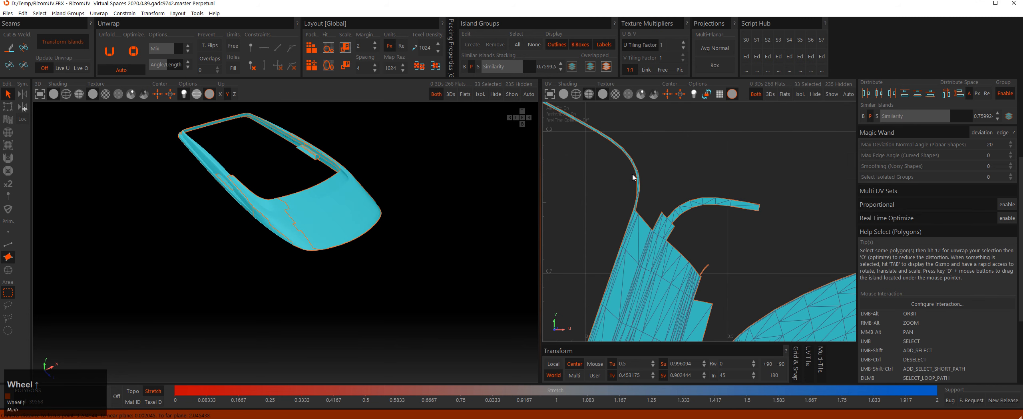
pyautogui.press('2')
pyautogui.click(641, 179)
pyautogui.scroll(-6, 656, 174)
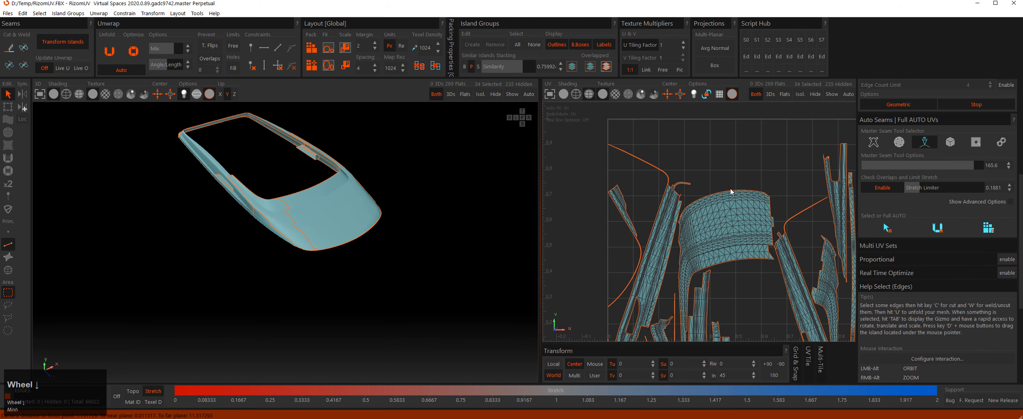
# Cut the thin curved strip off the elongated island to the right of the windshield island.
pyautogui.keyDown('alt'); pyautogui.middleClick(729, 169); pyautogui.keyUp('alt')
pyautogui.scroll(6, 730, 169)
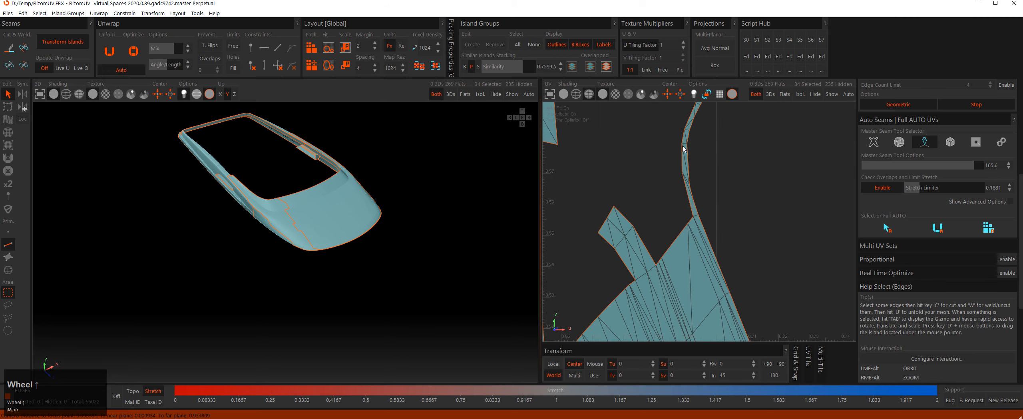
pyautogui.click(685, 145)
pyautogui.press('c')
pyautogui.scroll(-10, 686, 146)
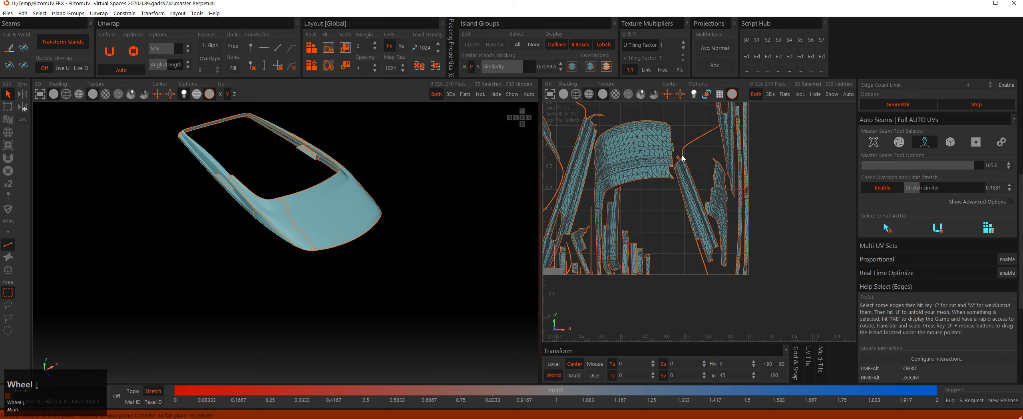
pyautogui.keyDown('alt'); pyautogui.moveTo(676, 148); pyautogui.dragTo(713, 212, button='middle'); pyautogui.keyUp('alt')
pyautogui.press('3')
pyautogui.click(603, 153)
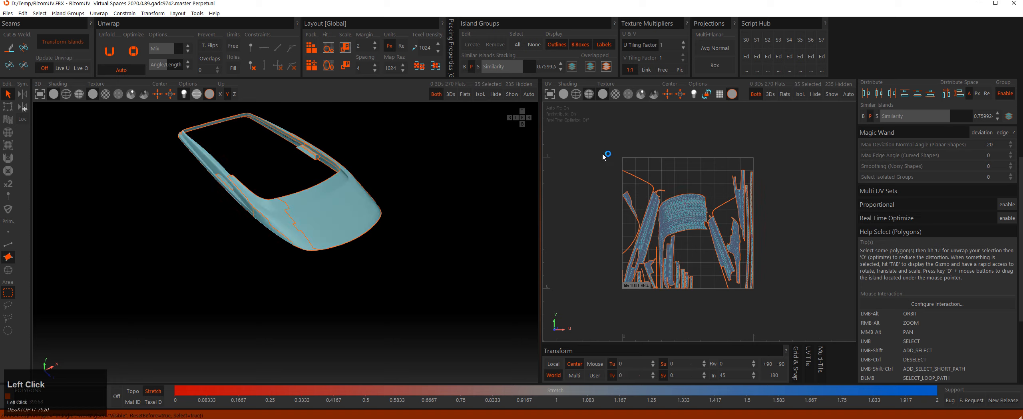
pyautogui.press('3')
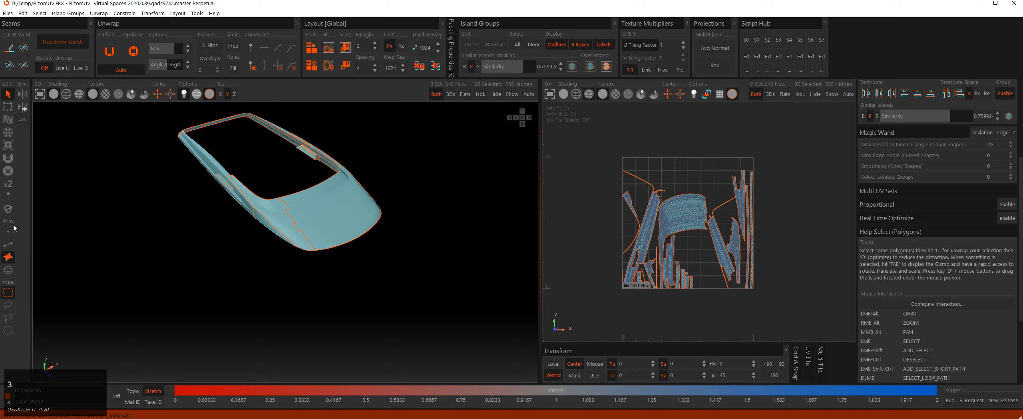
pyautogui.moveTo(595, 142); pyautogui.dragTo(801, 271)
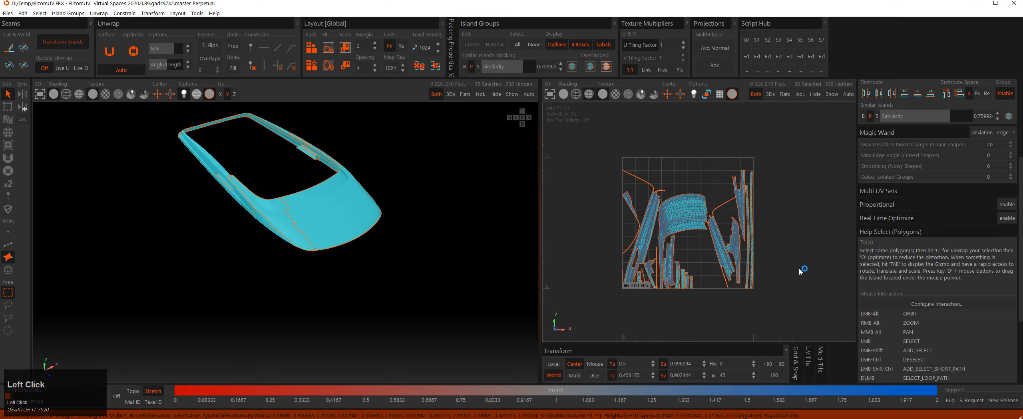
pyautogui.scroll(-1, 1022, 251)
pyautogui.moveTo(1022, 242); pyautogui.dragTo(1022, 227)
pyautogui.press('3')
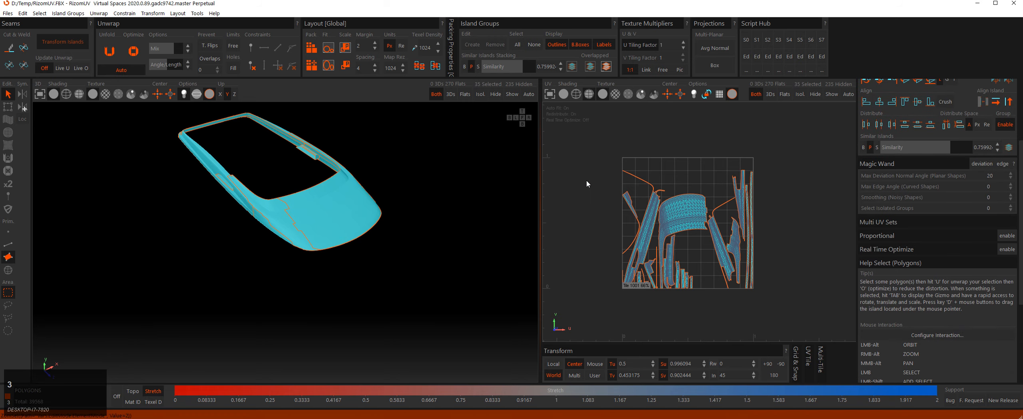
# Select all edges of the isolated islands in edge mode and run Auto Seams with packing on them.
pyautogui.press('2')
pyautogui.moveTo(592, 151); pyautogui.dragTo(811, 319)
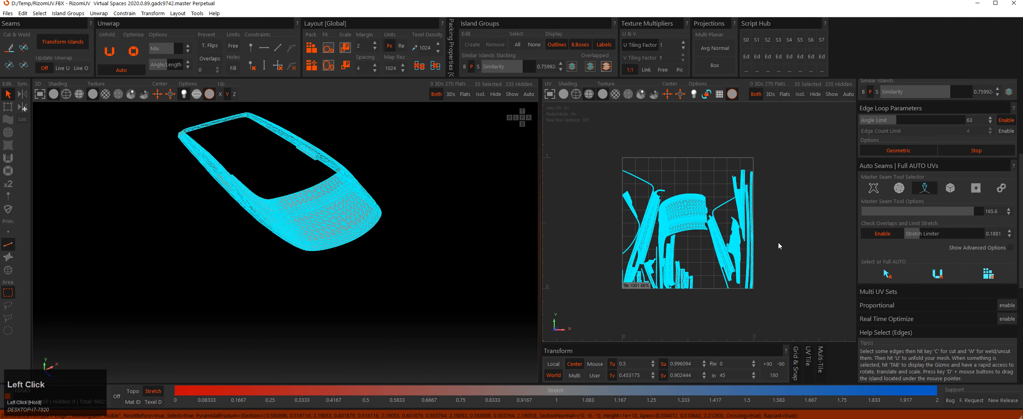
pyautogui.click(988, 273)
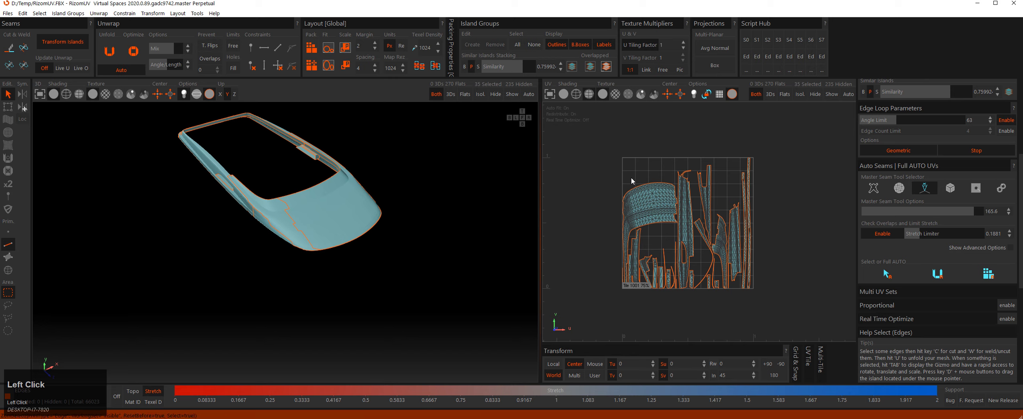
# Try selecting all isolated islands in edge mode and in polygon mode for creating an island group.
pyautogui.scroll(-2, 627, 175)
pyautogui.moveTo(598, 133); pyautogui.dragTo(804, 315)
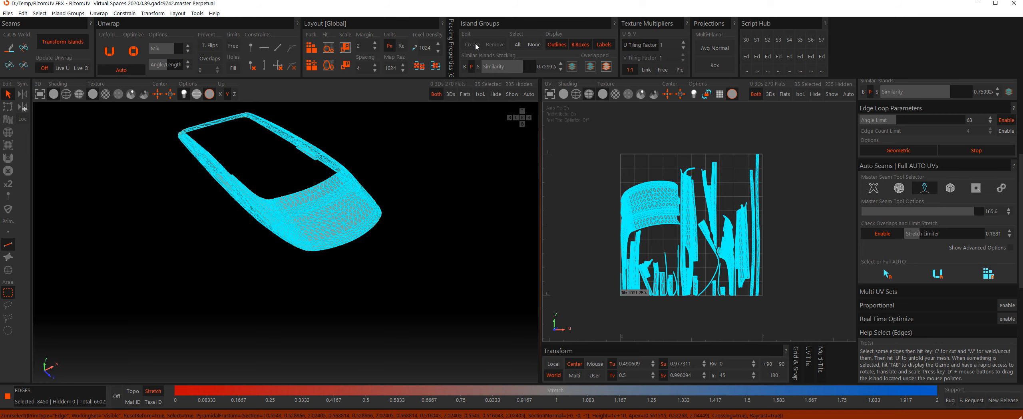
pyautogui.click(597, 154)
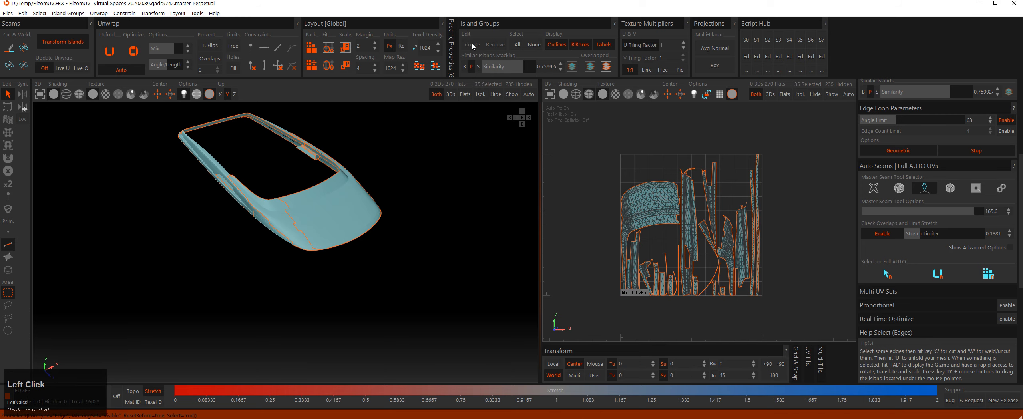
pyautogui.click(8, 257)
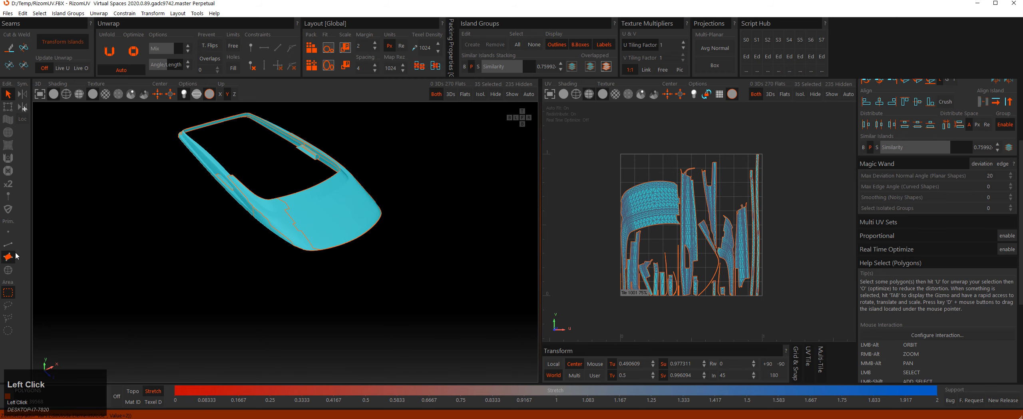
pyautogui.moveTo(596, 133); pyautogui.dragTo(810, 327)
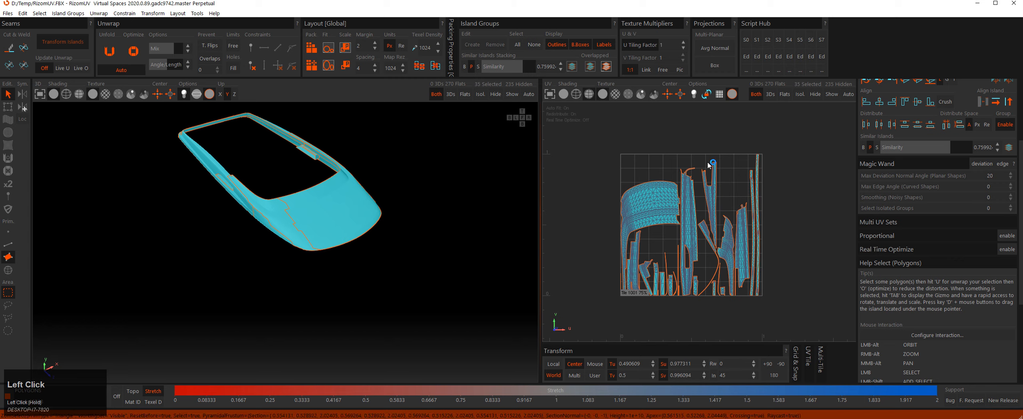
pyautogui.moveTo(588, 126); pyautogui.dragTo(797, 282)
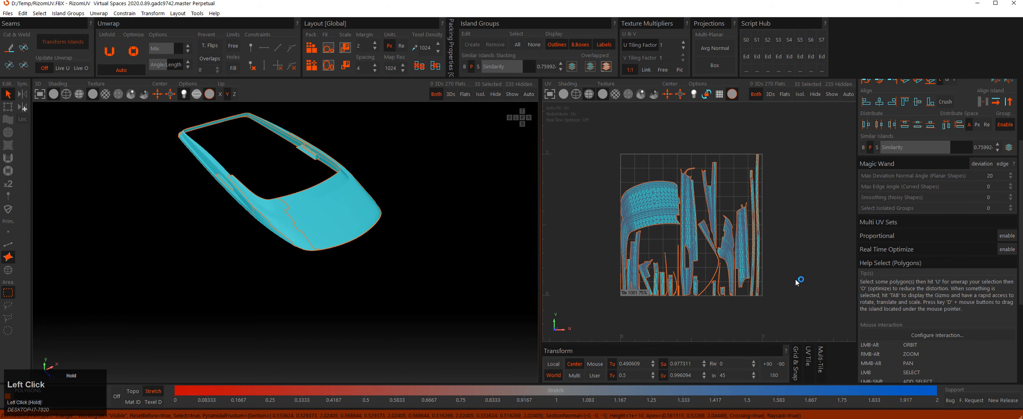
# Select all isolated islands in island mode and create an island group from them.
pyautogui.click(12, 270)
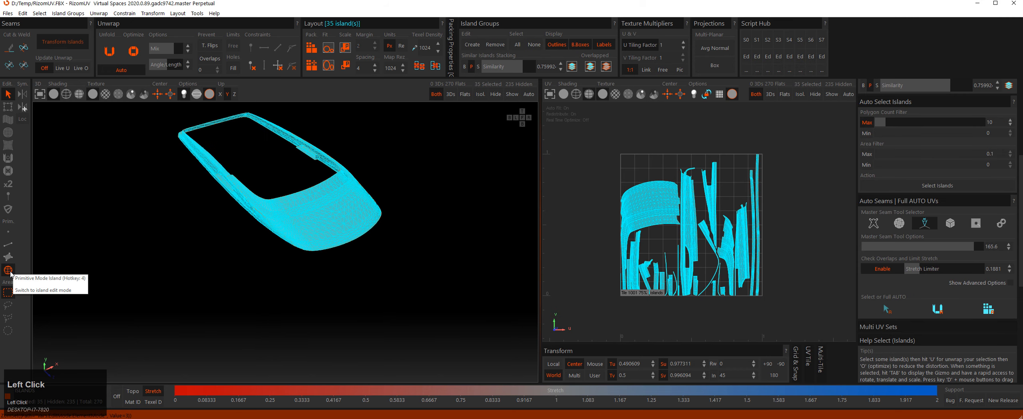
pyautogui.moveTo(586, 127); pyautogui.dragTo(845, 335)
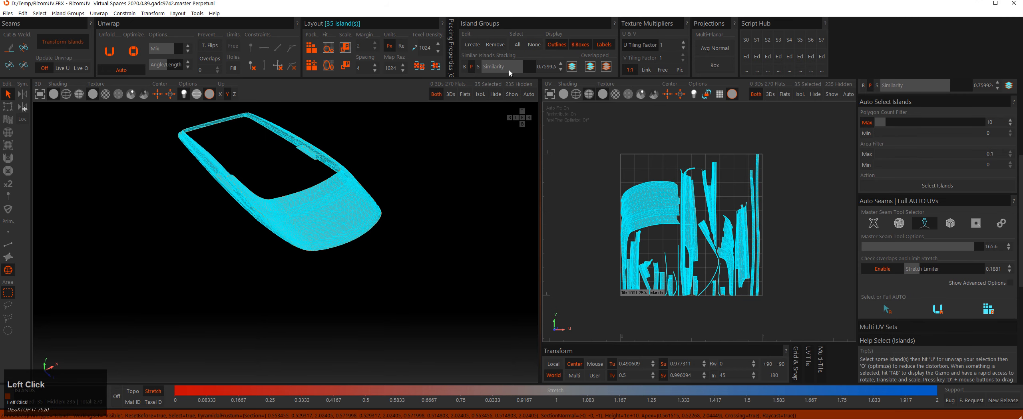
pyautogui.click(475, 44)
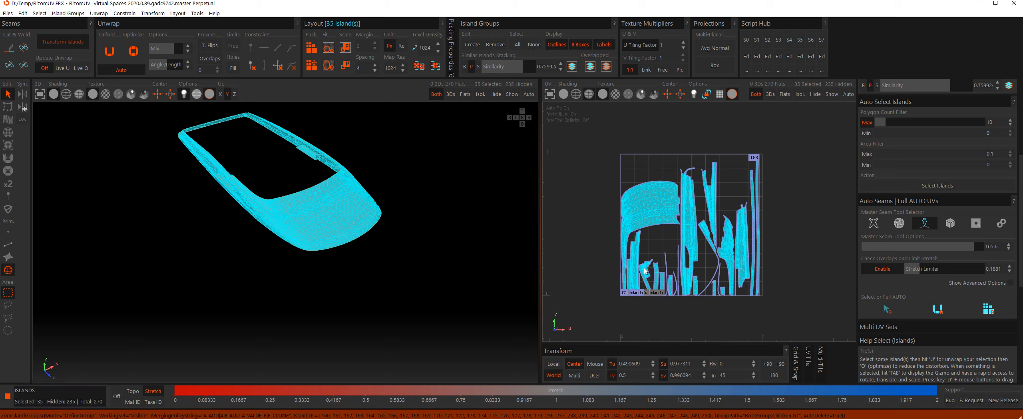
# Move the new island group to the right of the UV tile and show all hidden islands.
pyautogui.moveTo(695, 210); pyautogui.dragTo(884, 218)
pyautogui.press('Tab')
pyautogui.click(703, 191)
pyautogui.scroll(-2, 702, 190)
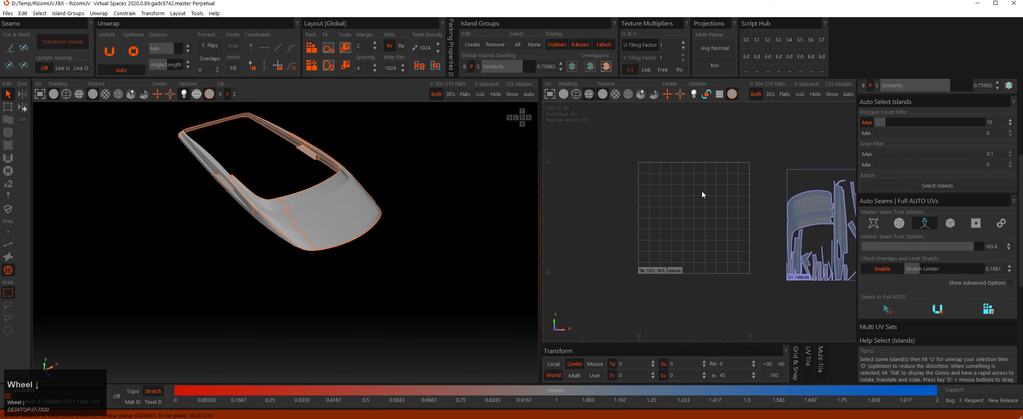
pyautogui.keyDown('alt'); pyautogui.moveTo(711, 171); pyautogui.dragTo(697, 172, button='middle'); pyautogui.keyUp('alt')
pyautogui.click(832, 94)
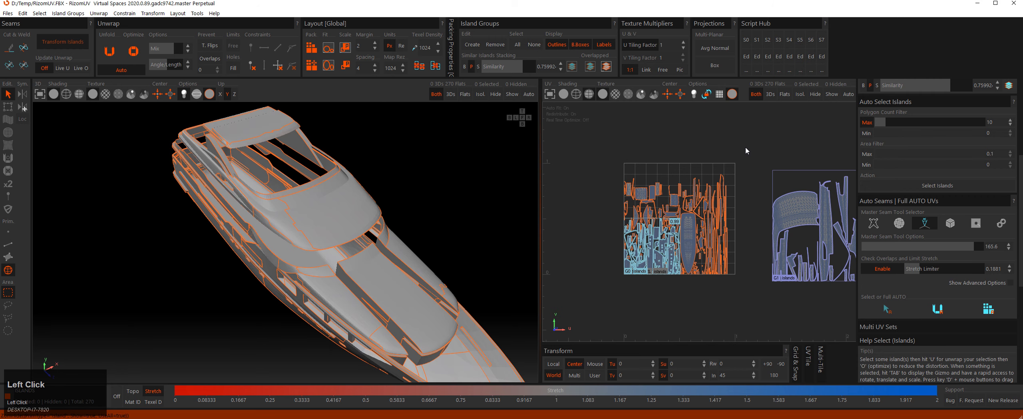
pyautogui.keyDown('alt'); pyautogui.moveTo(745, 147); pyautogui.dragTo(682, 133, button='middle'); pyautogui.keyUp('alt')
pyautogui.click(675, 142)
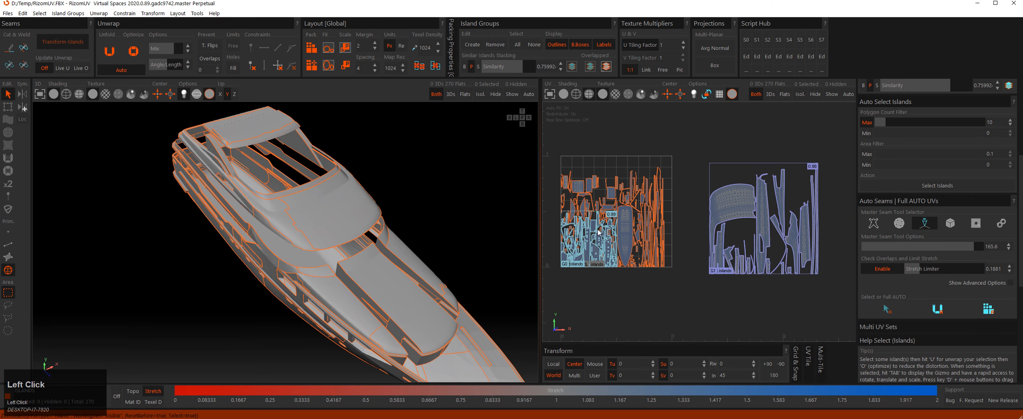
# Select the whole light-blue island group inside the UV tile and move it below the tile.
pyautogui.click(588, 251)
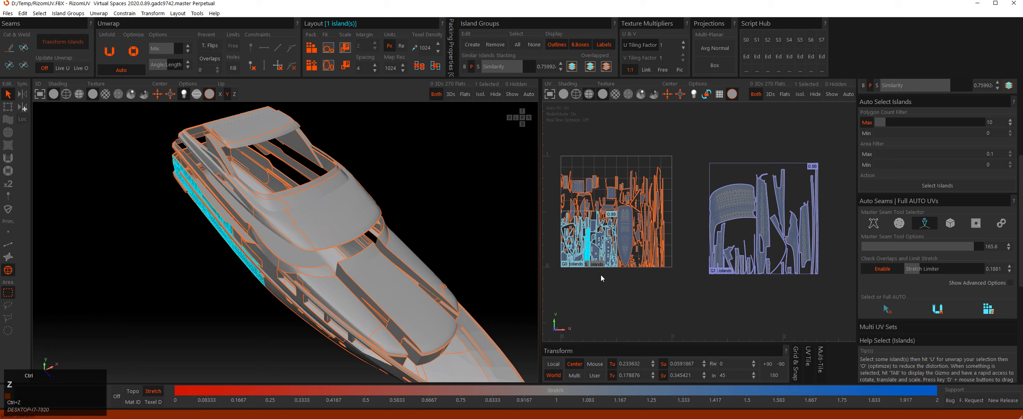
pyautogui.click(638, 287)
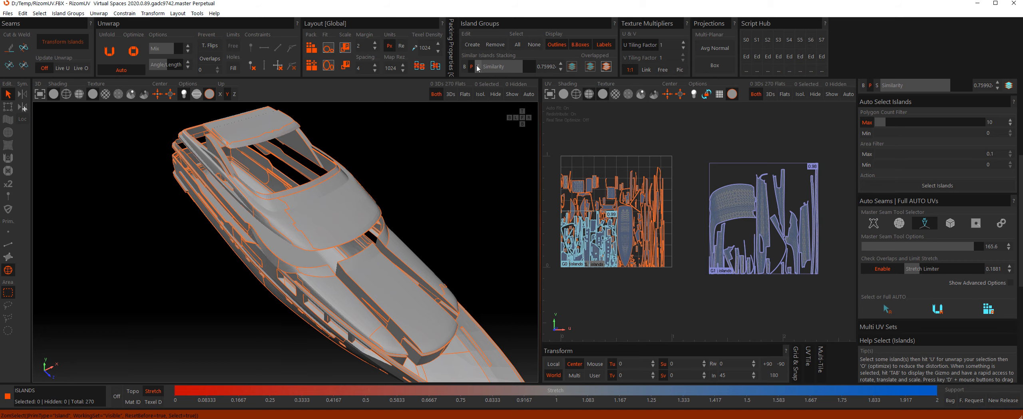
pyautogui.scroll(4, 582, 236)
pyautogui.middleClick(596, 242)
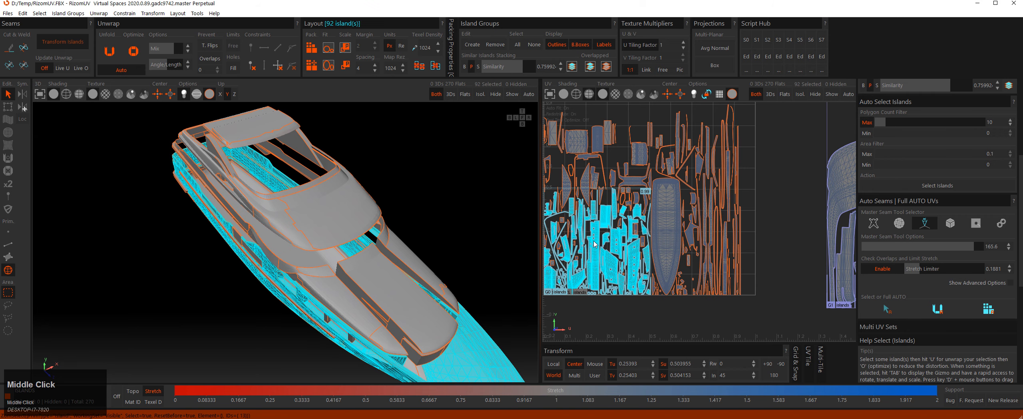
pyautogui.scroll(-3, 596, 242)
pyautogui.press('Tab')
pyautogui.moveTo(597, 242); pyautogui.dragTo(620, 349)
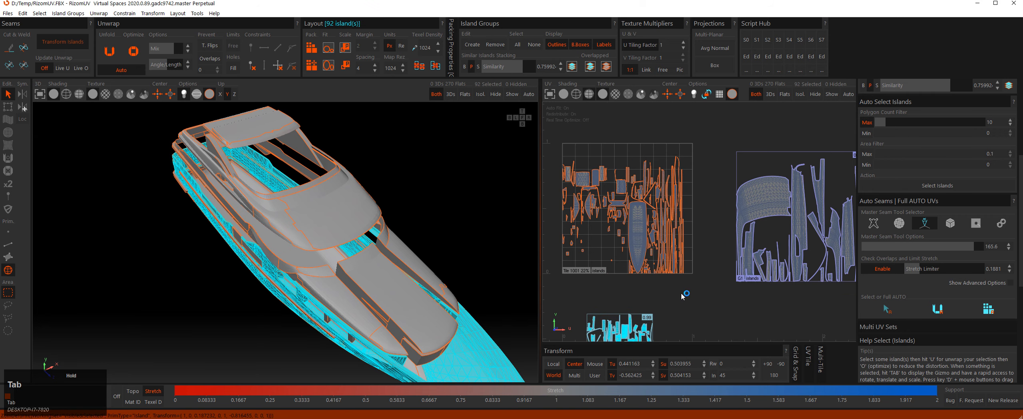
pyautogui.click(683, 295)
pyautogui.moveTo(682, 270)
pyautogui.keyDown('alt'); pyautogui.mouseDown(button='middle')
pyautogui.moveTo(680, 250)
pyautogui.moveTo(679, 267)
pyautogui.mouseUp(button='middle'); pyautogui.keyUp('alt')
pyautogui.scroll(-3, 680, 249)
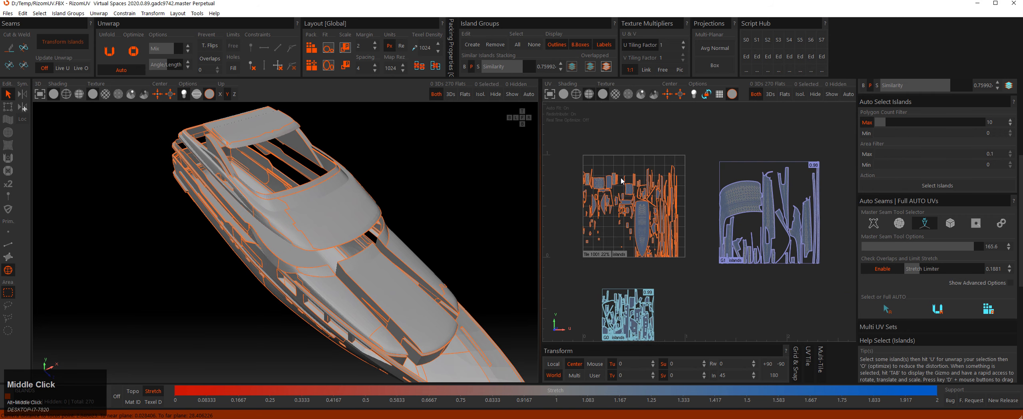
# Select all ungrouped islands remaining in the UV tile, inspect them on the boat model, and clear the selection.
pyautogui.moveTo(573, 153); pyautogui.dragTo(688, 268)
pyautogui.keyDown('alt'); pyautogui.moveTo(299, 208); pyautogui.dragTo(333, 181); pyautogui.keyUp('alt')
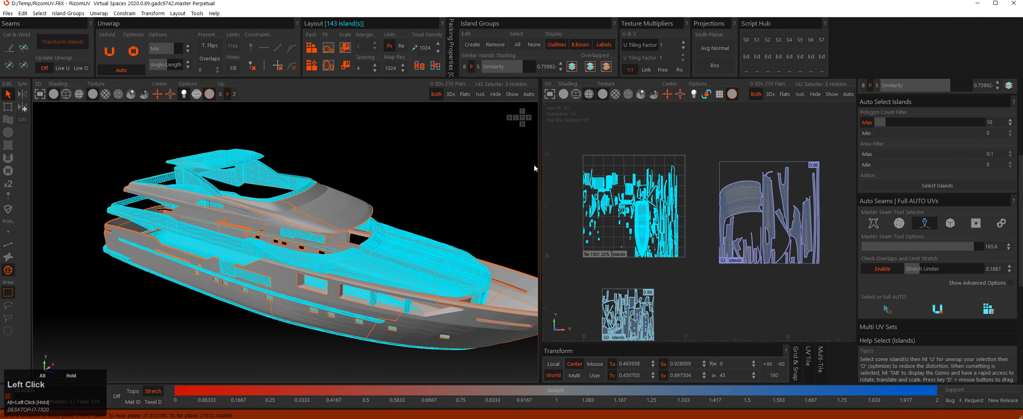
pyautogui.click(579, 139)
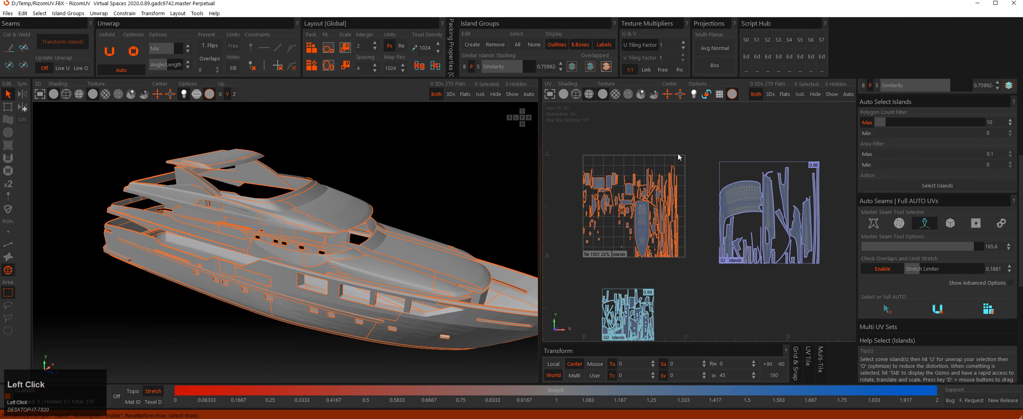
# Pack all islands and both island groups together into the UV tile with the Auto Seams packing.
pyautogui.click(994, 311)
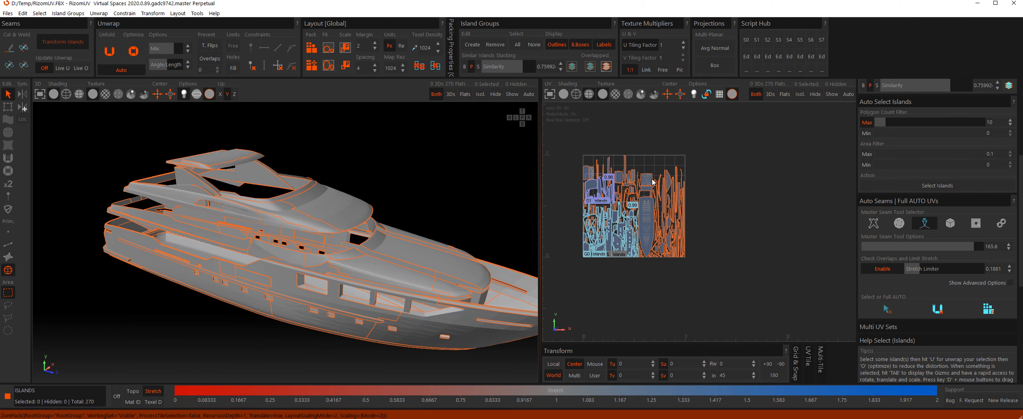
pyautogui.scroll(2, 653, 182)
pyautogui.click(646, 186)
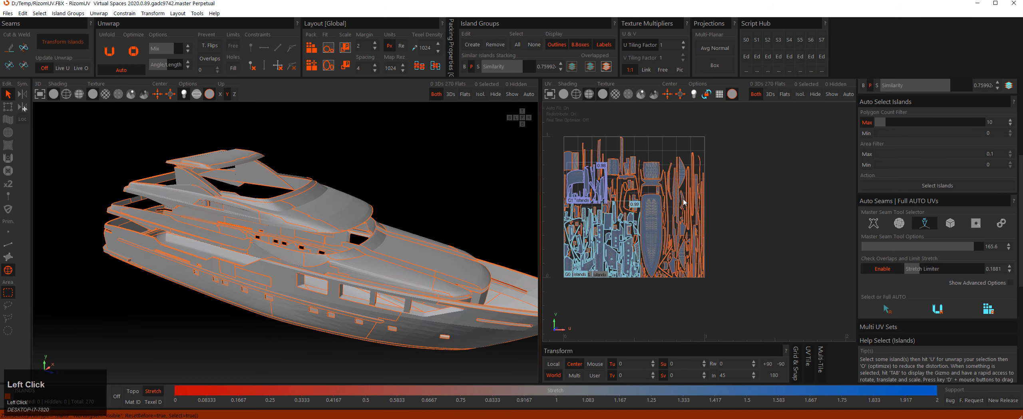
pyautogui.keyDown('alt'); pyautogui.moveTo(704, 194); pyautogui.dragTo(740, 196, button='middle'); pyautogui.keyUp('alt')
pyautogui.keyDown('alt'); pyautogui.moveTo(741, 196); pyautogui.dragTo(653, 208, button='right'); pyautogui.keyUp('alt')
pyautogui.keyDown('alt'); pyautogui.moveTo(653, 208); pyautogui.dragTo(669, 210, button='middle'); pyautogui.keyUp('alt')
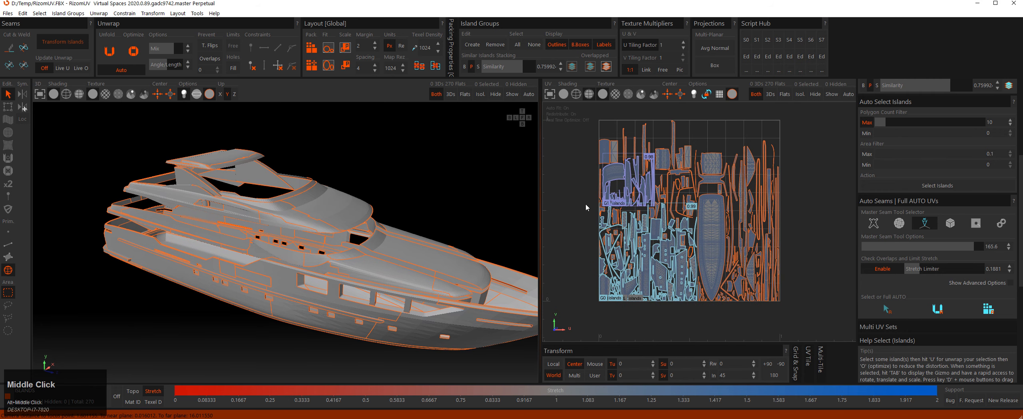
pyautogui.click(793, 197)
pyautogui.scroll(4, 708, 211)
pyautogui.scroll(-3, 706, 210)
pyautogui.click(569, 188)
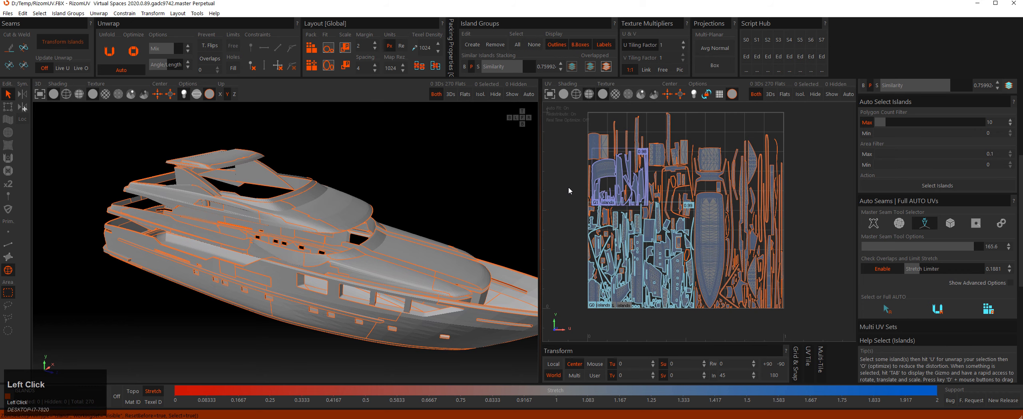
# In polygon mode, select the windshield group, the light-blue group and the long boat-shaped island in turn.
pyautogui.press('F1')
pyautogui.press('F2')
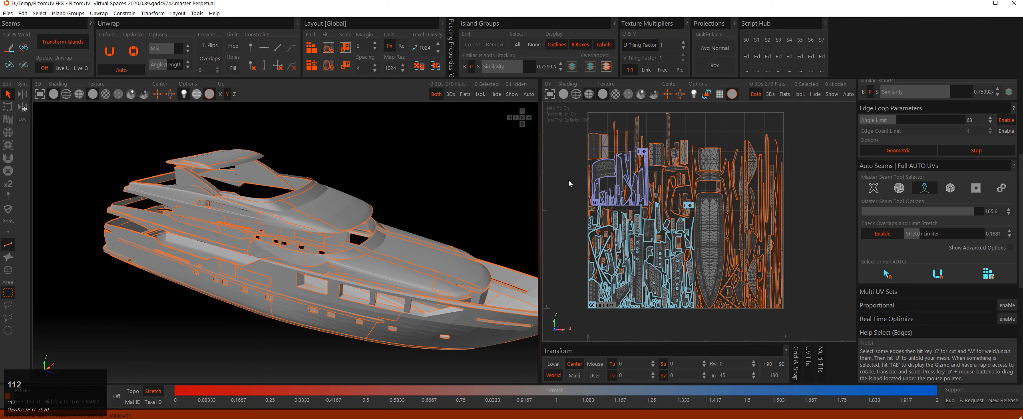
pyautogui.press('F3')
pyautogui.click(580, 186)
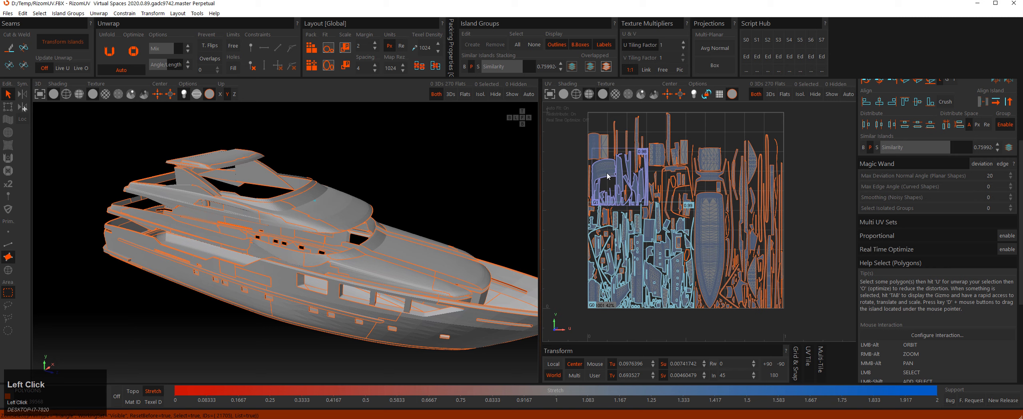
pyautogui.middleClick(607, 174)
pyautogui.middleClick(640, 248)
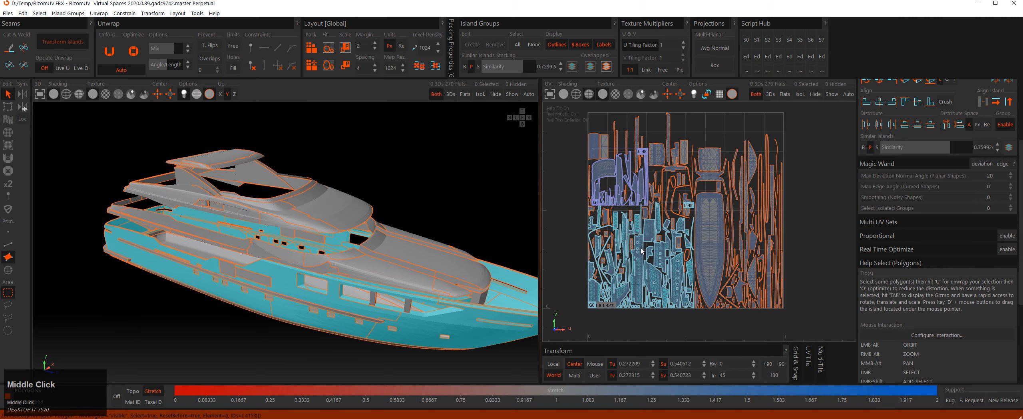
pyautogui.middleClick(702, 221)
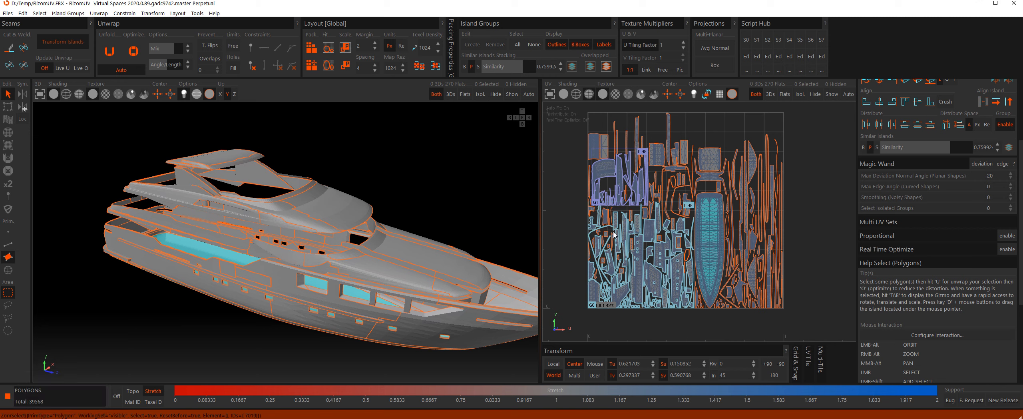
# Select a small island at the upper edge of the light-blue group, and clear the selection.
pyautogui.scroll(3, 615, 235)
pyautogui.click(596, 213)
pyautogui.middleClick(596, 213)
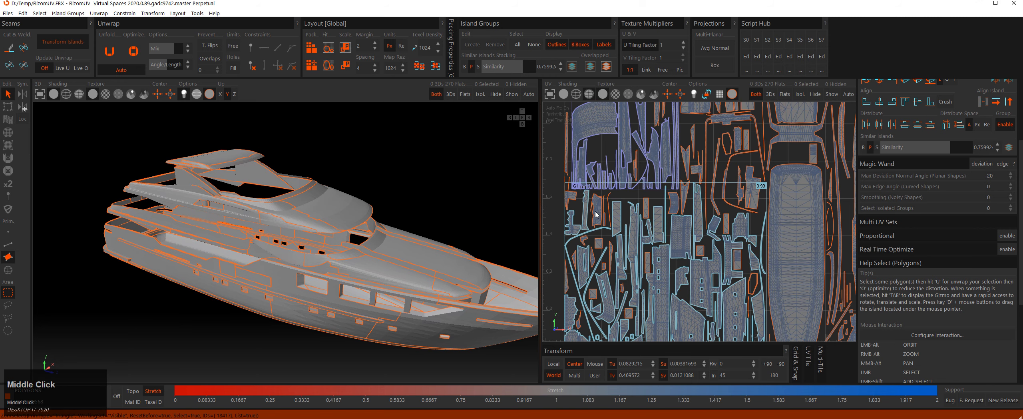
pyautogui.scroll(-2, 595, 214)
pyautogui.scroll(-3, 596, 214)
pyautogui.click(586, 169)
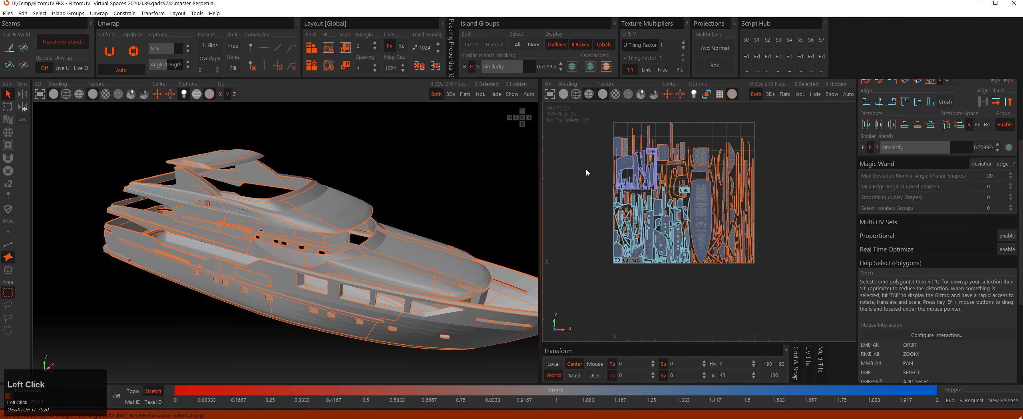
pyautogui.moveTo(588, 183); pyautogui.dragTo(589, 198, button='middle')
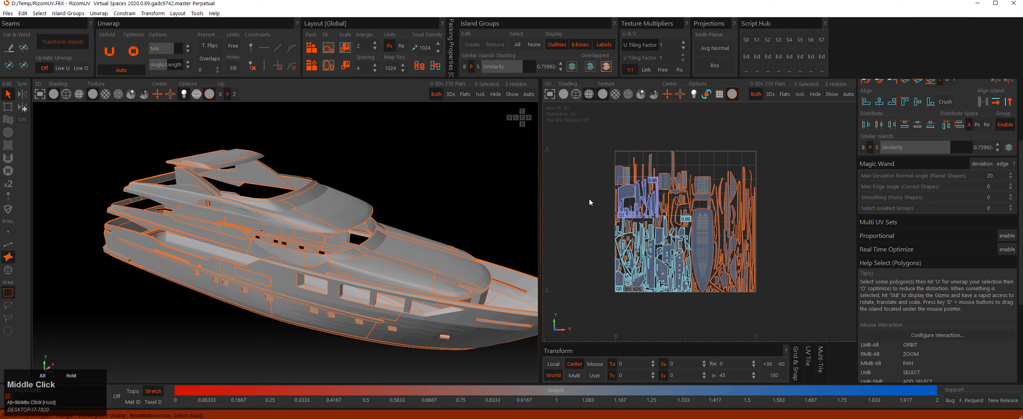
# Select the foredeck roof island on the 3D model to inspect it, and clear the selection.
pyautogui.click(342, 220)
pyautogui.click(416, 251)
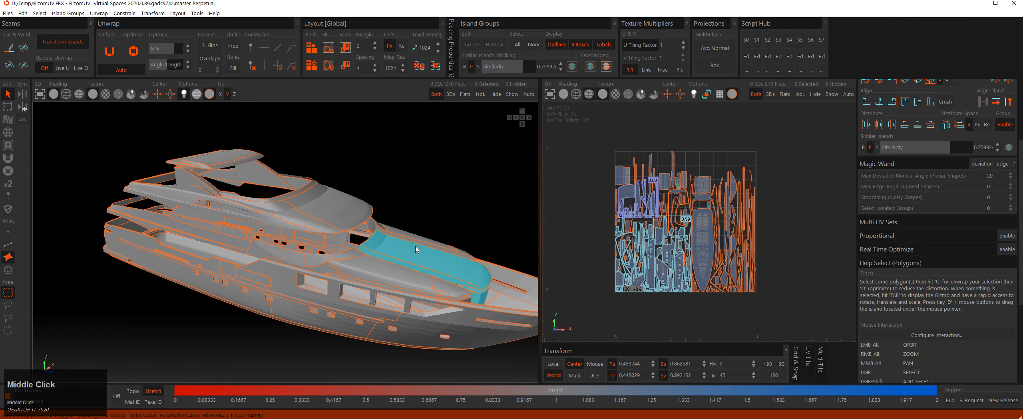
pyautogui.moveTo(417, 251)
pyautogui.keyDown('alt'); pyautogui.mouseDown()
pyautogui.moveTo(431, 237)
pyautogui.moveTo(413, 245)
pyautogui.moveTo(423, 240)
pyautogui.mouseUp(); pyautogui.keyUp('alt')
pyautogui.middleClick(414, 245)
pyautogui.click(437, 213)
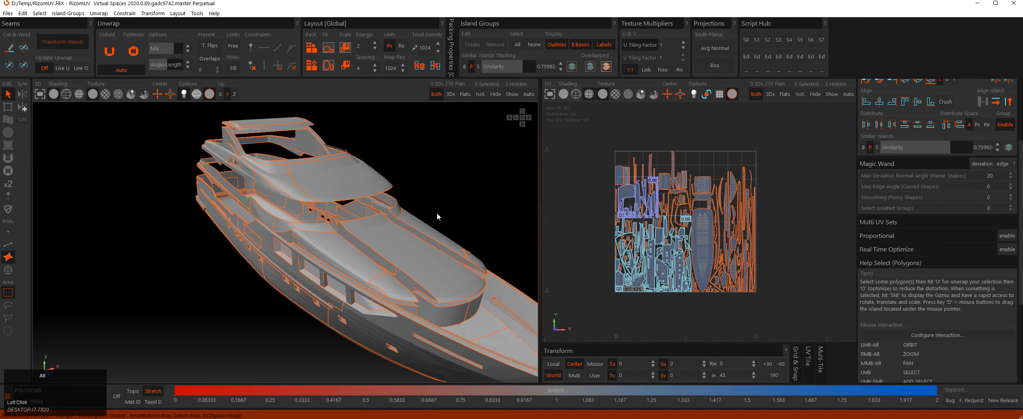
# Examine the seams over the whole boat model from several angles.
pyautogui.moveTo(437, 213)
pyautogui.keyDown('alt'); pyautogui.mouseDown(button='right')
pyautogui.moveTo(425, 235)
pyautogui.moveTo(443, 220)
pyautogui.mouseUp(button='right'); pyautogui.keyUp('alt')
pyautogui.keyDown('alt'); pyautogui.moveTo(443, 220); pyautogui.dragTo(435, 216); pyautogui.keyUp('alt')
pyautogui.keyDown('alt'); pyautogui.moveTo(435, 216); pyautogui.dragTo(414, 218, button='middle'); pyautogui.keyUp('alt')
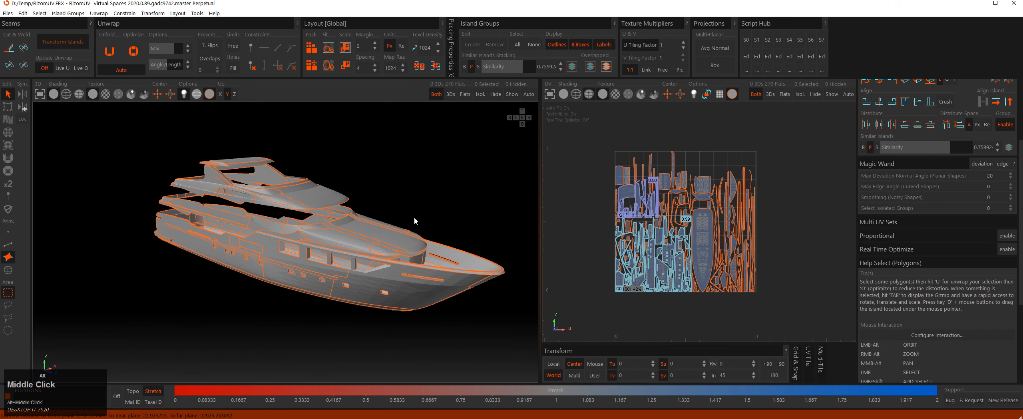
pyautogui.keyDown('alt'); pyautogui.moveTo(392, 207); pyautogui.dragTo(350, 224, button='right'); pyautogui.keyUp('alt')
pyautogui.keyDown('alt'); pyautogui.moveTo(350, 224); pyautogui.dragTo(386, 182); pyautogui.keyUp('alt')
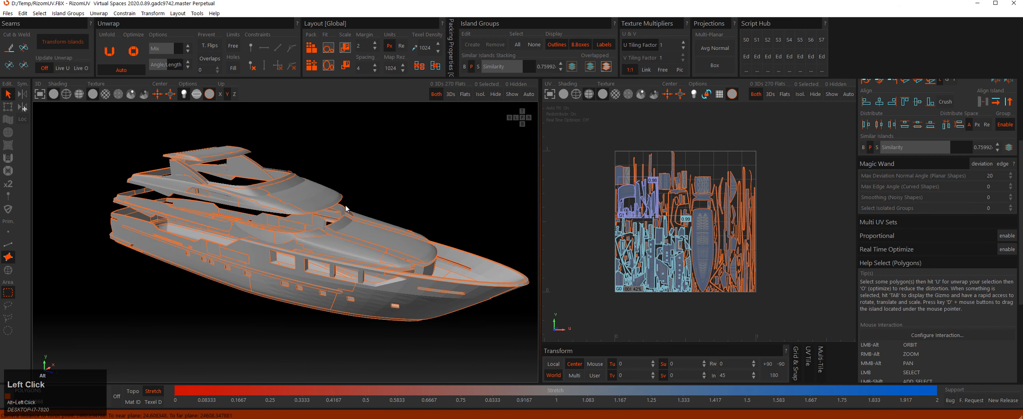
pyautogui.keyDown('alt'); pyautogui.moveTo(386, 182); pyautogui.dragTo(408, 180, button='middle'); pyautogui.keyUp('alt')
pyautogui.click(427, 188)
pyautogui.click(593, 172)
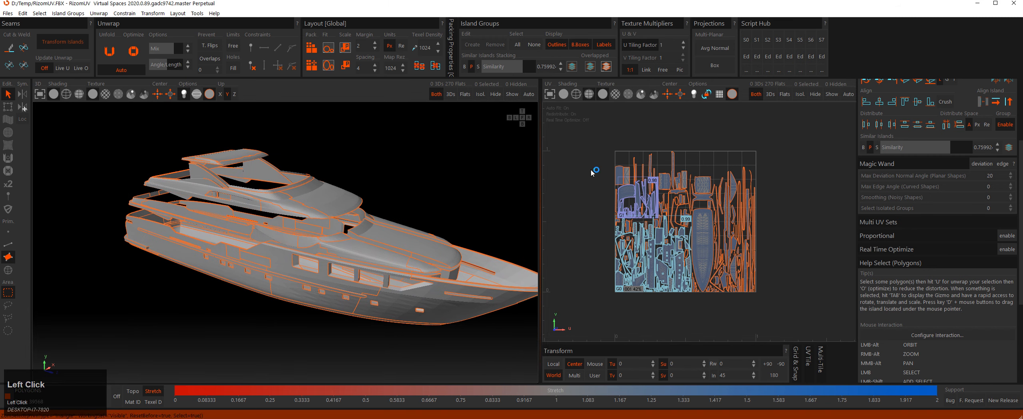
pyautogui.press('Tab')
pyautogui.click(584, 166)
pyautogui.keyDown('alt'); pyautogui.moveTo(387, 175); pyautogui.dragTo(401, 178); pyautogui.keyUp('alt')
pyautogui.keyDown('alt'); pyautogui.moveTo(401, 178); pyautogui.dragTo(395, 173, button='right'); pyautogui.keyUp('alt')
pyautogui.keyDown('alt'); pyautogui.moveTo(396, 173); pyautogui.dragTo(401, 174, button='middle'); pyautogui.keyUp('alt')
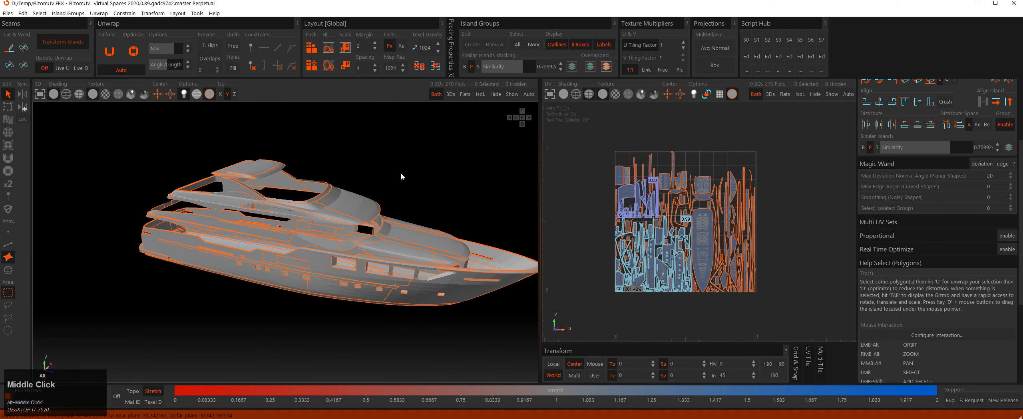
# Save the unwrapped boat hull to its current FBX file.
pyautogui.keyDown('alt'); pyautogui.moveTo(402, 173); pyautogui.dragTo(402, 173); pyautogui.keyUp('alt')
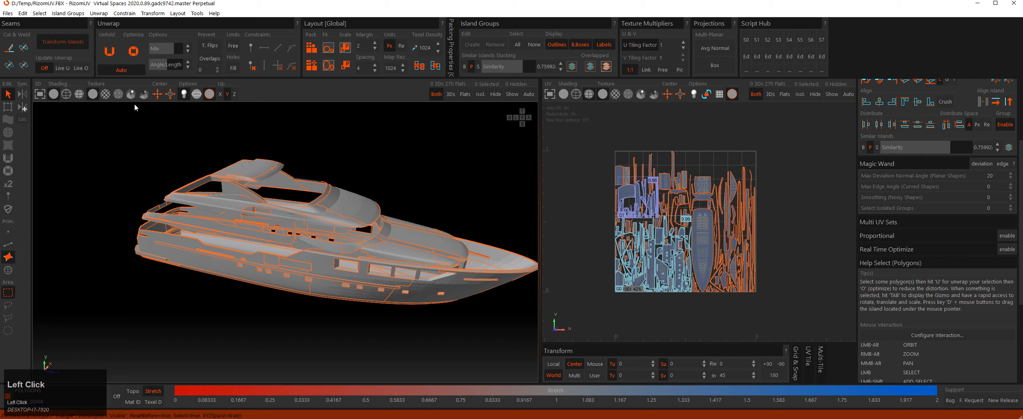
pyautogui.click(7, 13)
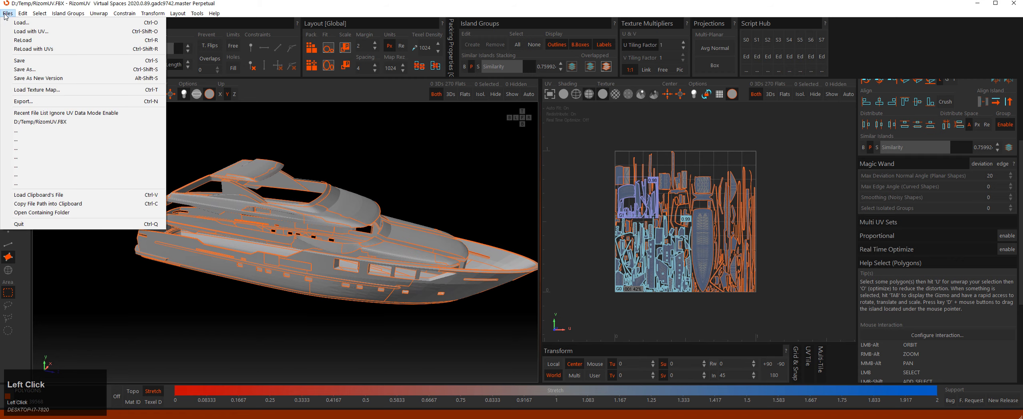
pyautogui.click(20, 61)
pyautogui.click(8, 13)
pyautogui.click(20, 61)
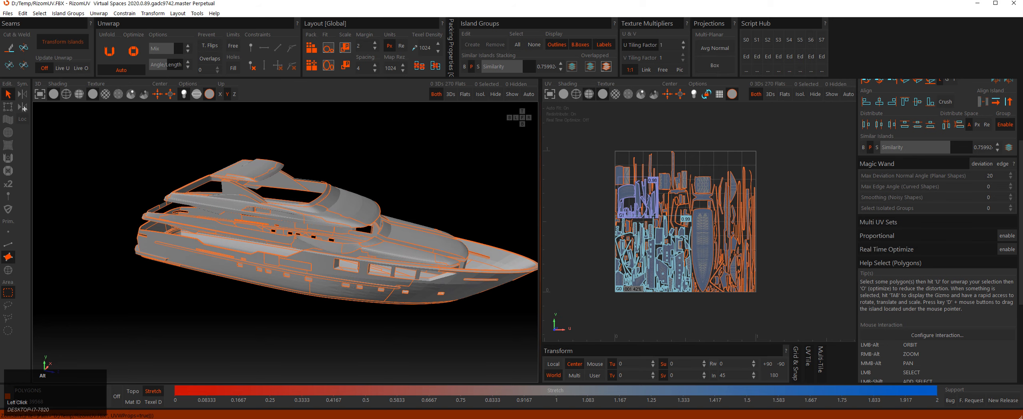
# Switch to 3ds Max and delete the original TilingUV_Hull object.
pyautogui.hotkey('alt', 'Tab')
pyautogui.click(201, 199)
pyautogui.moveTo(201, 199); pyautogui.dragTo(223, 203, button='middle')
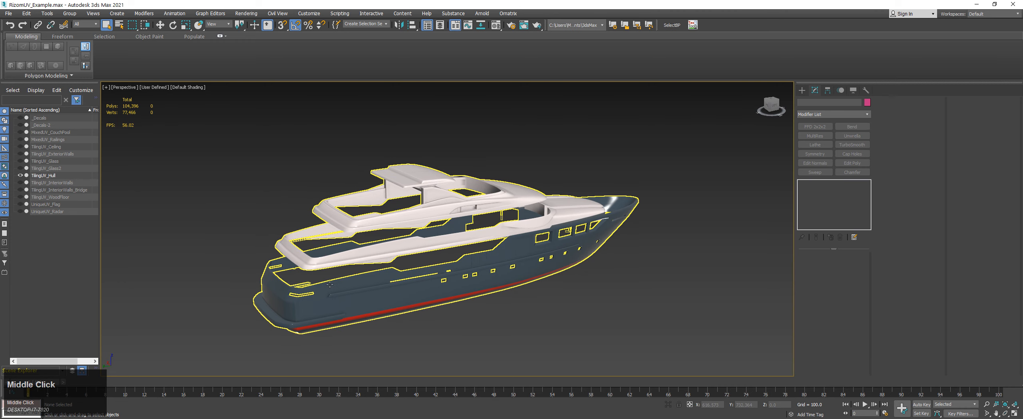
pyautogui.click(331, 286)
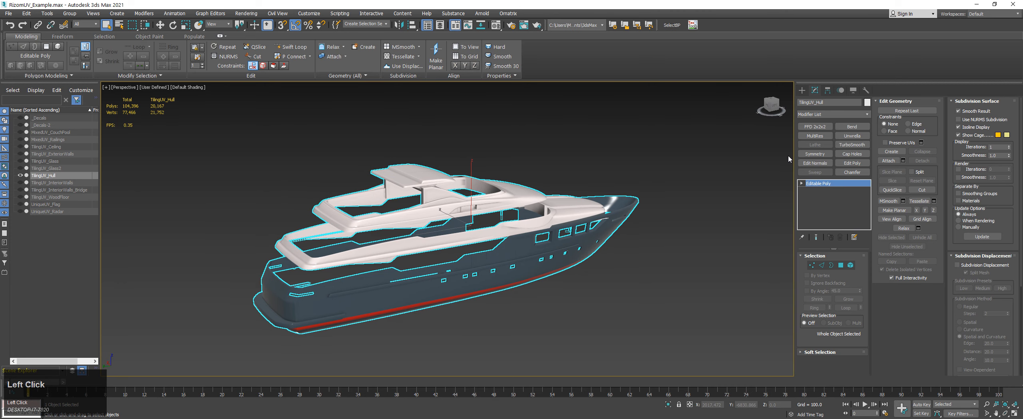
pyautogui.middleClick(549, 193)
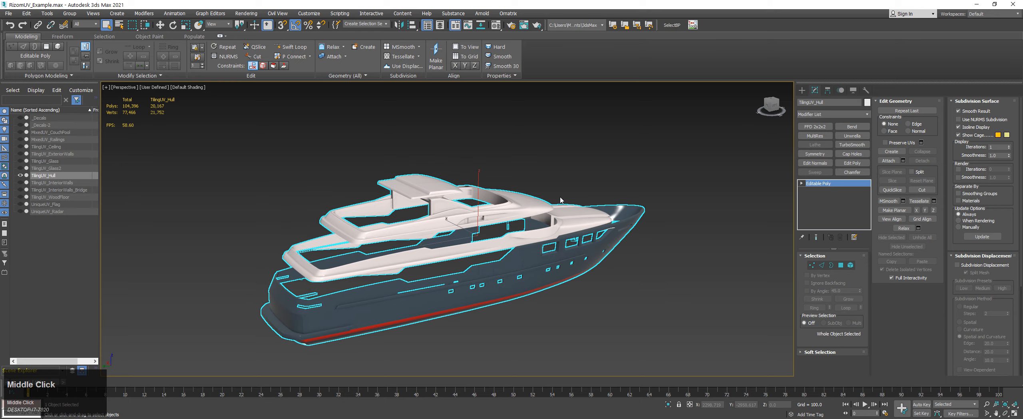
pyautogui.press('Delete')
# Import RizomUV.FBX from the Temp folder with the current FBX import settings.
pyautogui.hotkey('ctrl', 'alt', 'i')
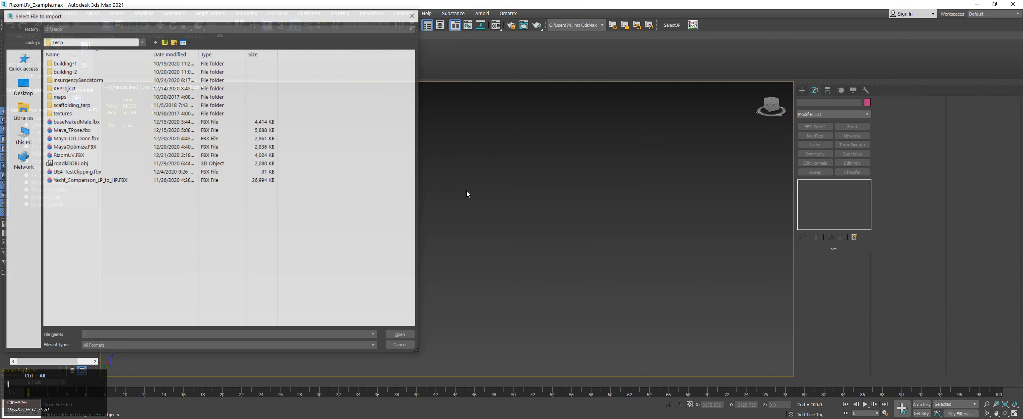
pyautogui.doubleClick(66, 156)
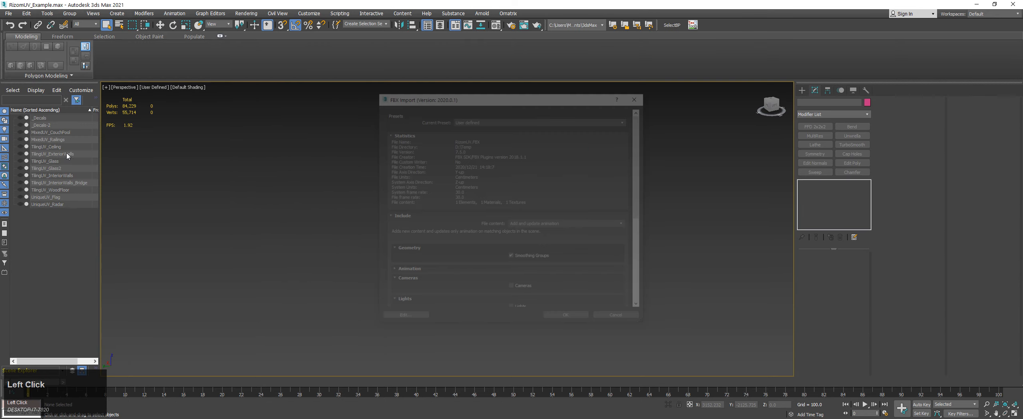
pyautogui.click(567, 320)
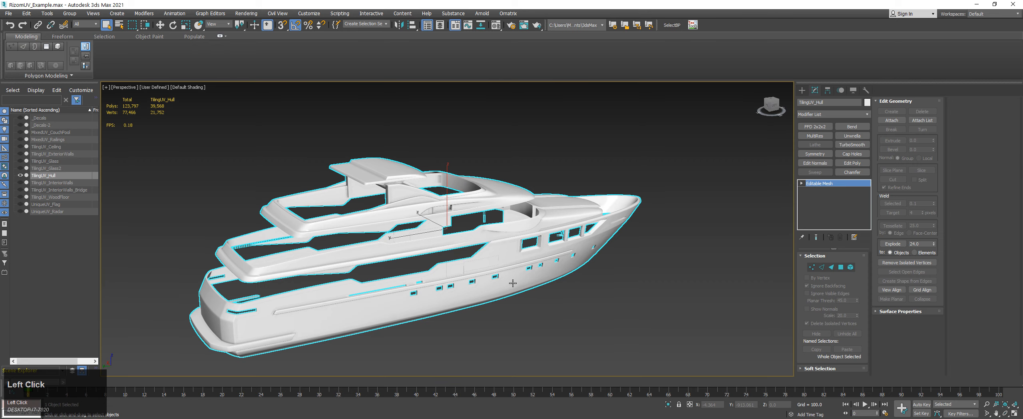
pyautogui.moveTo(582, 250); pyautogui.dragTo(611, 243, button='middle')
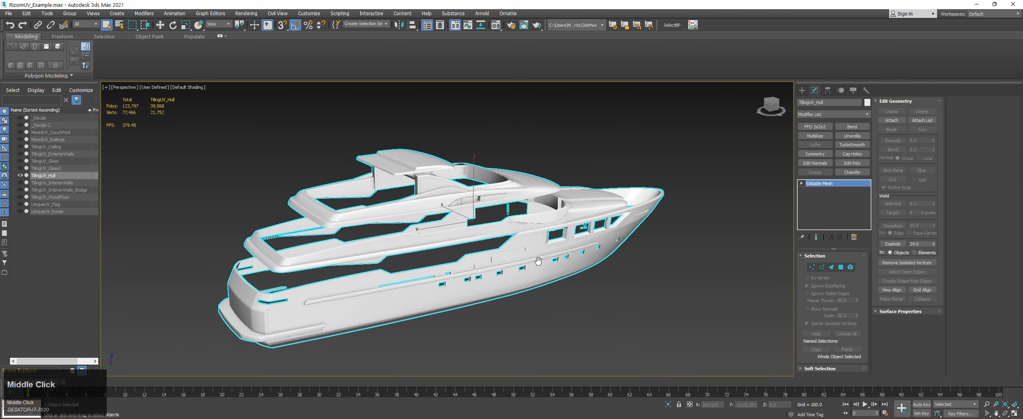
# Apply an Unwrap UVW modifier to the imported hull and check its UVs against the RizomUV layout.
pyautogui.press('y')
pyautogui.click(895, 150)
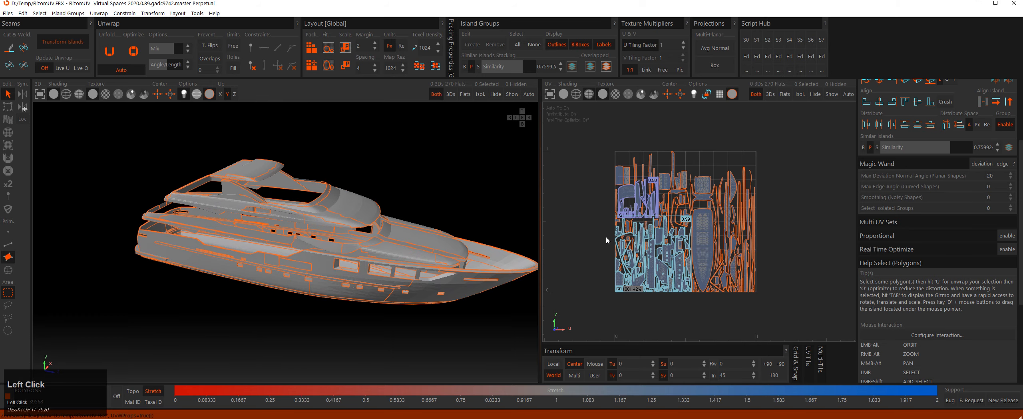
pyautogui.hotkey('alt', 'Tab')
pyautogui.click(421, 47)
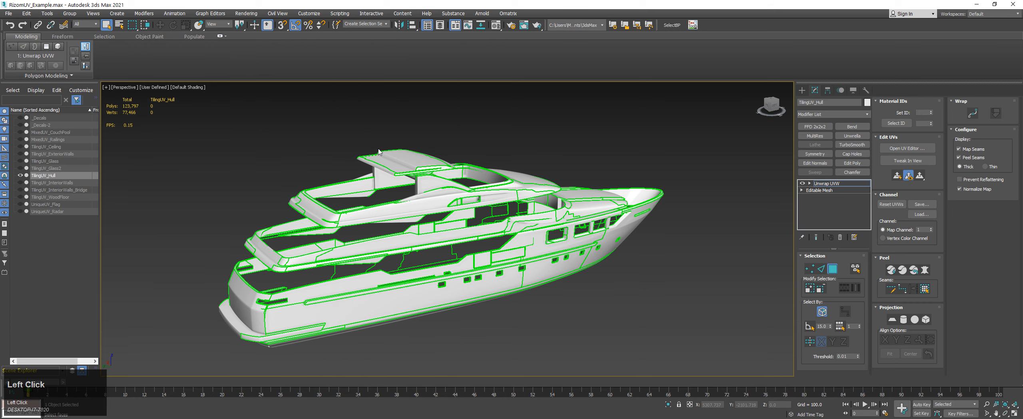
# Convert the imported hull to an Editable Poly.
pyautogui.middleClick(361, 157)
pyautogui.click(271, 170)
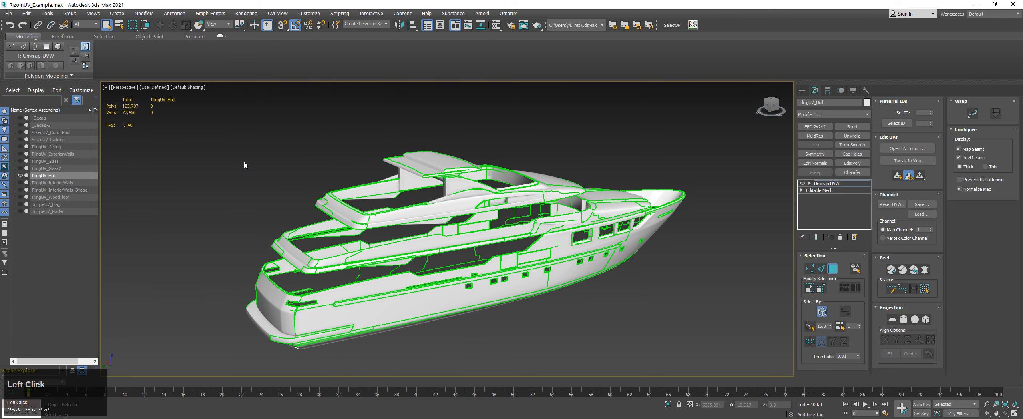
pyautogui.moveTo(282, 180); pyautogui.dragTo(283, 194, button='middle')
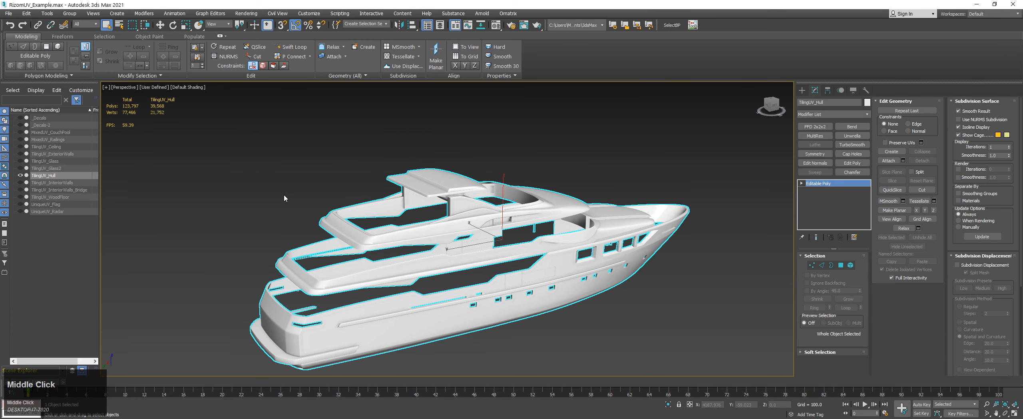
# Hide the hull and bring up the UniqueUV_Radar object on its own, selected.
pyautogui.click(266, 224)
pyautogui.hotkey('ctrl', 'h')
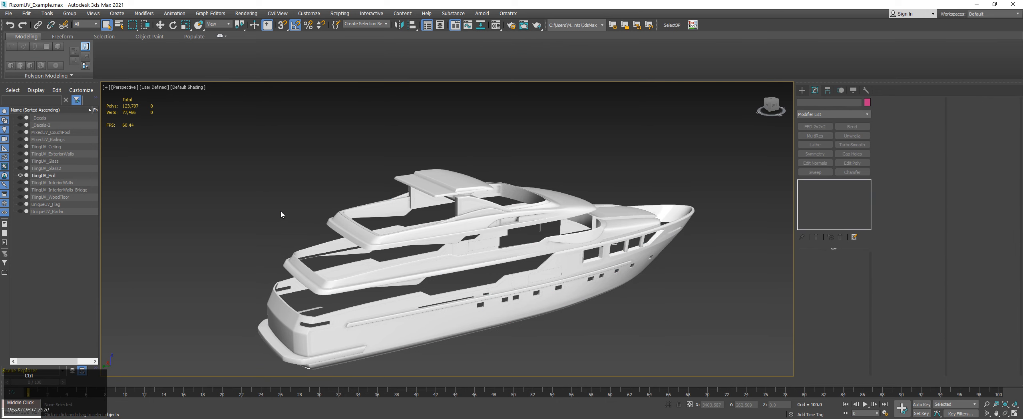
pyautogui.click(450, 166)
pyautogui.hotkey('ctrl', 'u')
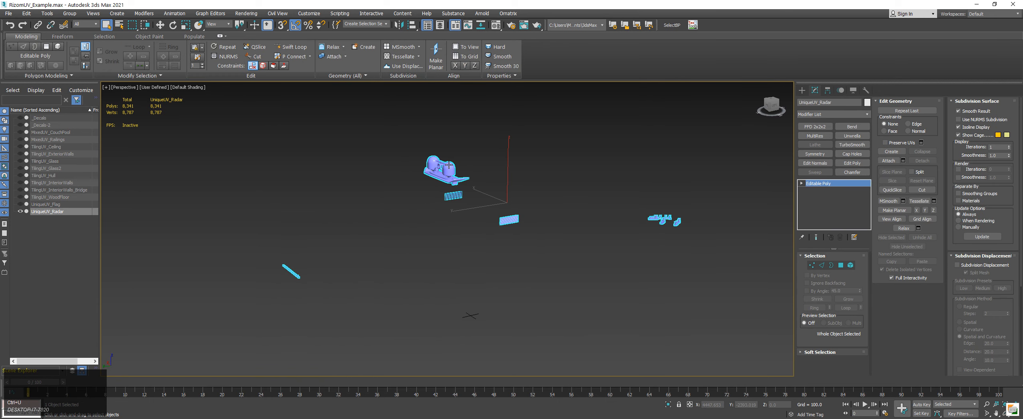
# Export the selected radar object as RizomUV.FBX in the Temp folder, overwriting the existing file.
pyautogui.hotkey('ctrl', 'shift', 'e')
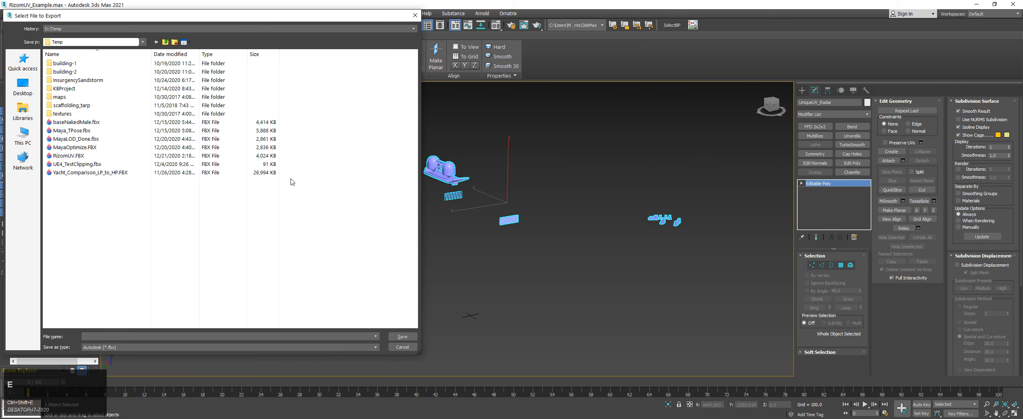
pyautogui.click(69, 156)
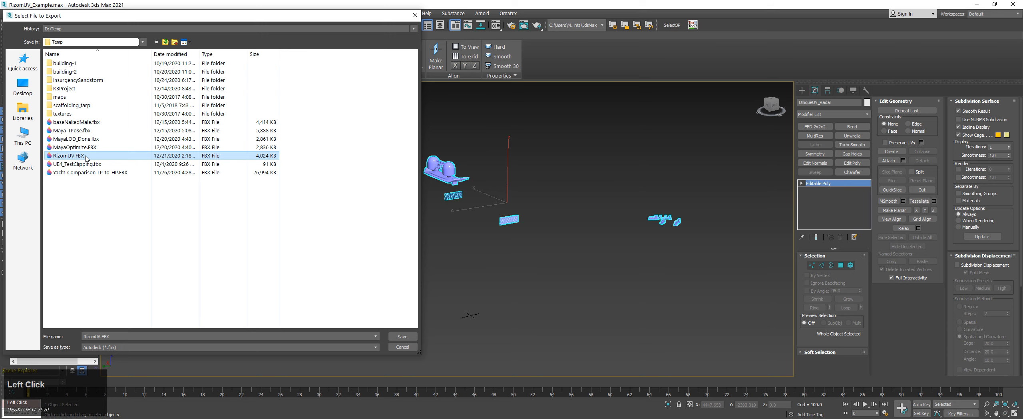
pyautogui.doubleClick(85, 158)
pyautogui.click(514, 223)
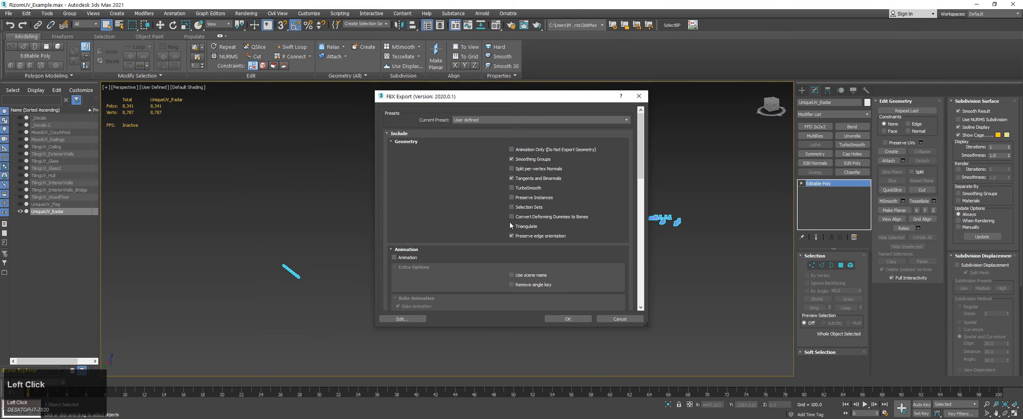
pyautogui.click(557, 319)
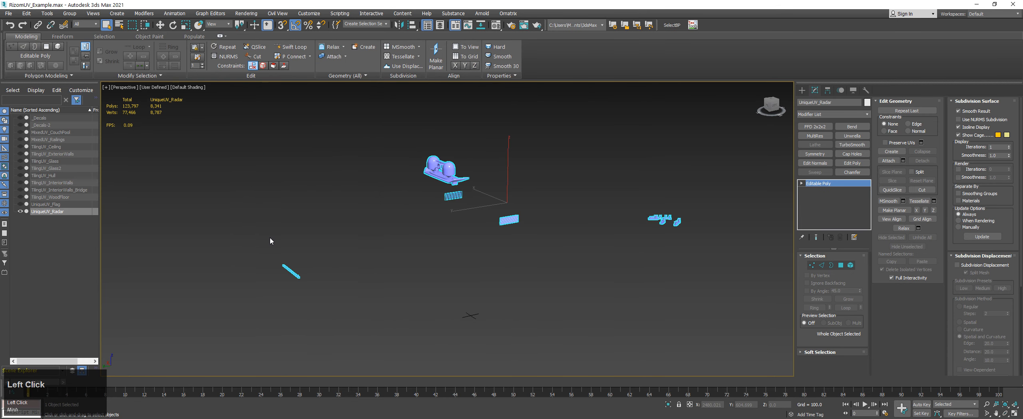
pyautogui.hotkey('ctrl', 'h')
pyautogui.hotkey('ctrl', 'z')
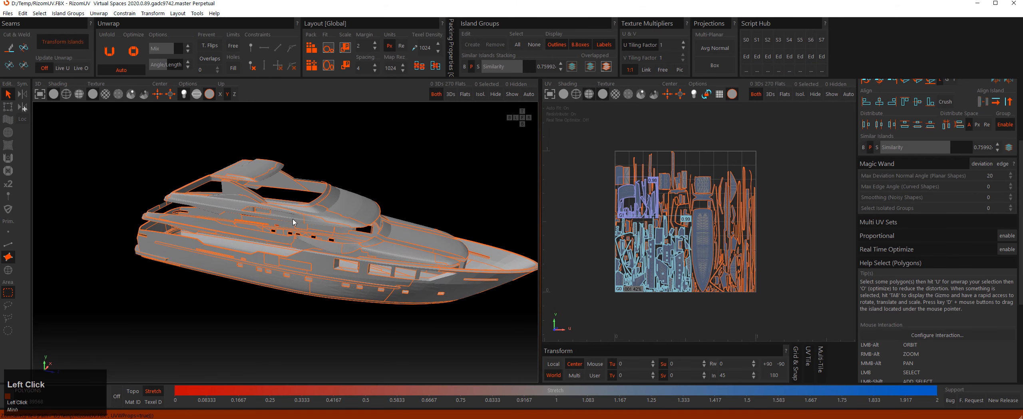
# Switch to RizomUV and load the exported RizomUV.FBX without its existing UVs.
pyautogui.click(8, 14)
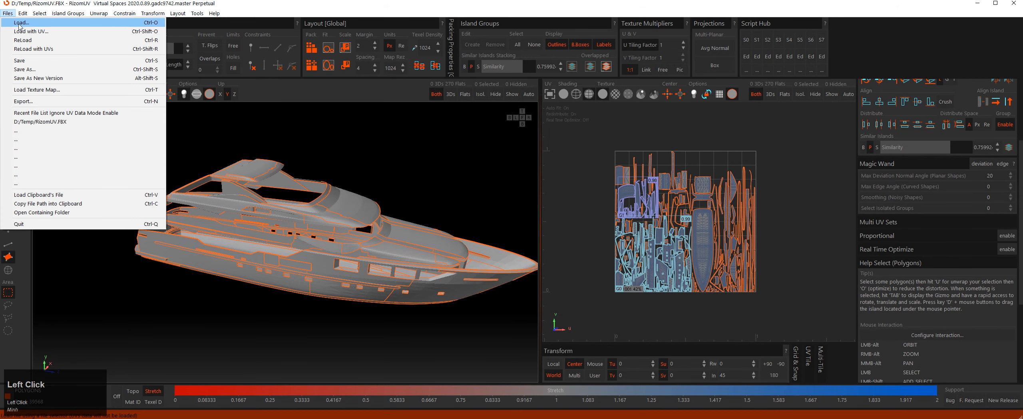
pyautogui.click(24, 23)
pyautogui.doubleClick(98, 186)
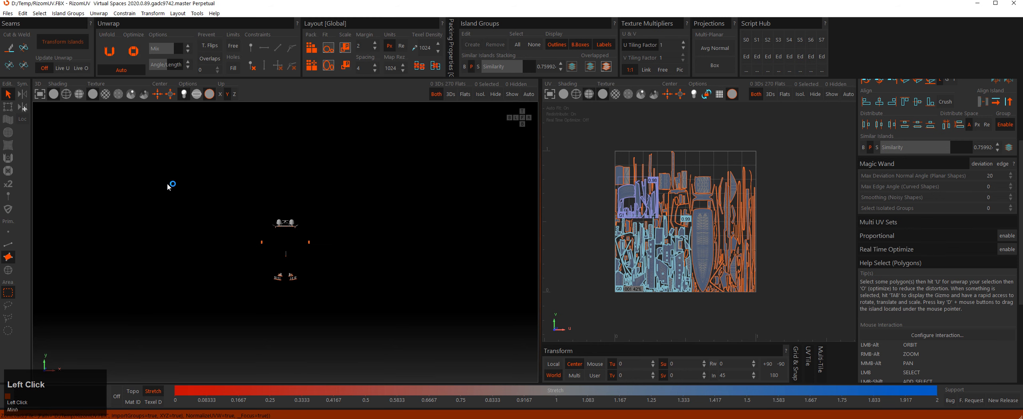
pyautogui.keyDown('alt'); pyautogui.moveTo(271, 218); pyautogui.dragTo(276, 234); pyautogui.keyUp('alt')
pyautogui.keyDown('alt'); pyautogui.moveTo(277, 234); pyautogui.dragTo(234, 227, button='right'); pyautogui.keyUp('alt')
pyautogui.keyDown('alt'); pyautogui.moveTo(234, 228); pyautogui.dragTo(276, 225); pyautogui.keyUp('alt')
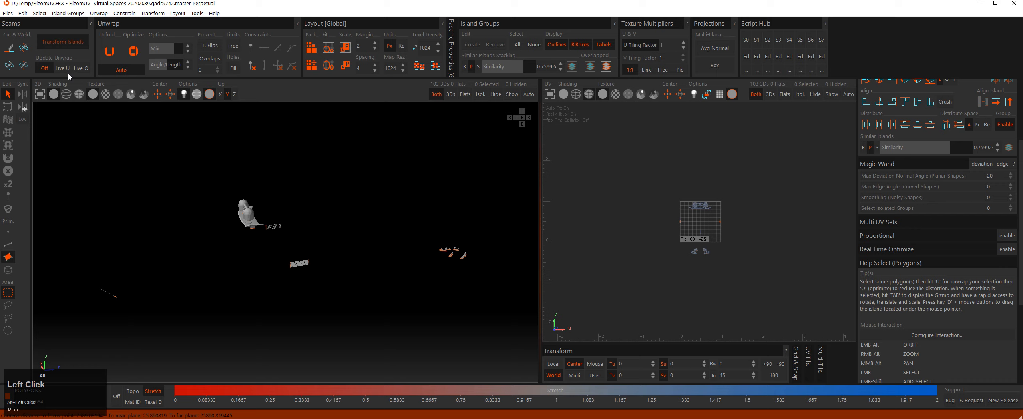
# Examine the radar assembly with its two domes up close.
pyautogui.click(8, 14)
pyautogui.click(324, 176)
pyautogui.keyDown('alt'); pyautogui.moveTo(267, 188); pyautogui.dragTo(263, 209); pyautogui.keyUp('alt')
pyautogui.keyDown('alt'); pyautogui.moveTo(262, 209); pyautogui.dragTo(241, 249, button='right'); pyautogui.keyUp('alt')
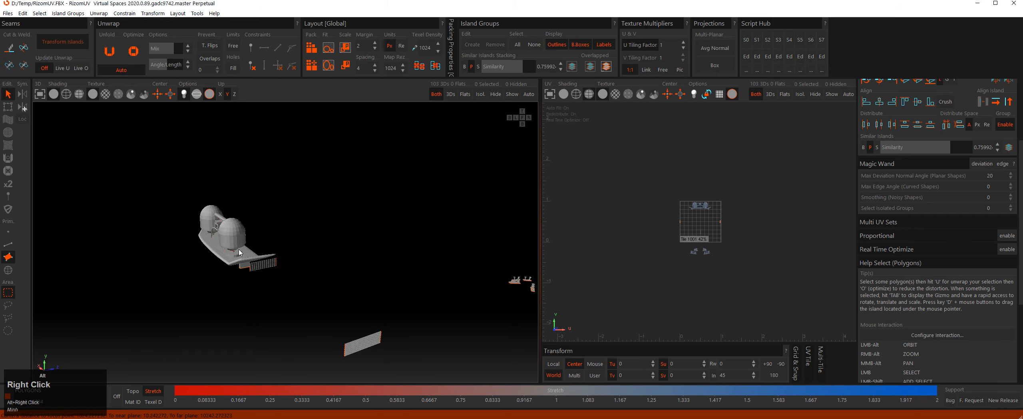
pyautogui.keyDown('alt'); pyautogui.moveTo(241, 249); pyautogui.dragTo(249, 241, button='middle'); pyautogui.keyUp('alt')
pyautogui.keyDown('alt'); pyautogui.moveTo(248, 241); pyautogui.dragTo(244, 256, button='right'); pyautogui.keyUp('alt')
pyautogui.keyDown('alt'); pyautogui.moveTo(245, 255); pyautogui.dragTo(252, 238); pyautogui.keyUp('alt')
pyautogui.keyDown('alt'); pyautogui.moveTo(252, 240); pyautogui.dragTo(254, 237, button='right'); pyautogui.keyUp('alt')
pyautogui.keyDown('alt'); pyautogui.moveTo(254, 236); pyautogui.dragTo(257, 233, button='middle'); pyautogui.keyUp('alt')
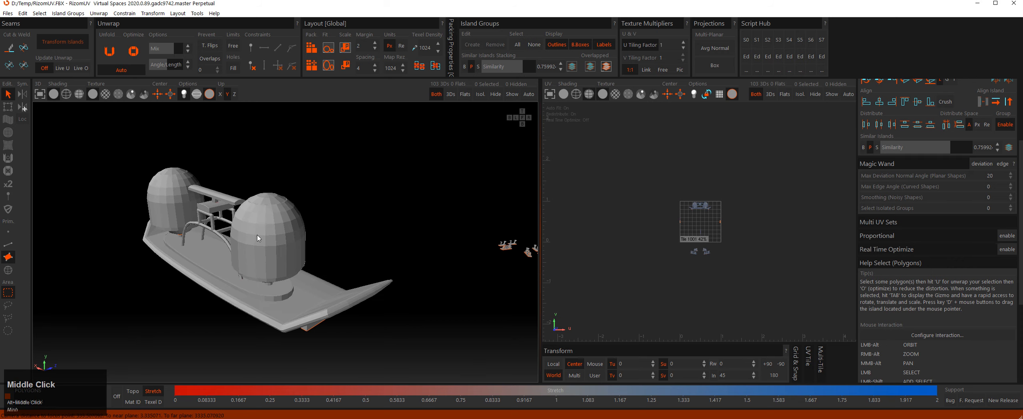
# In edge mode, set Auto Seams to the Pelt method and automatically select the seam edges on the radar.
pyautogui.press('2')
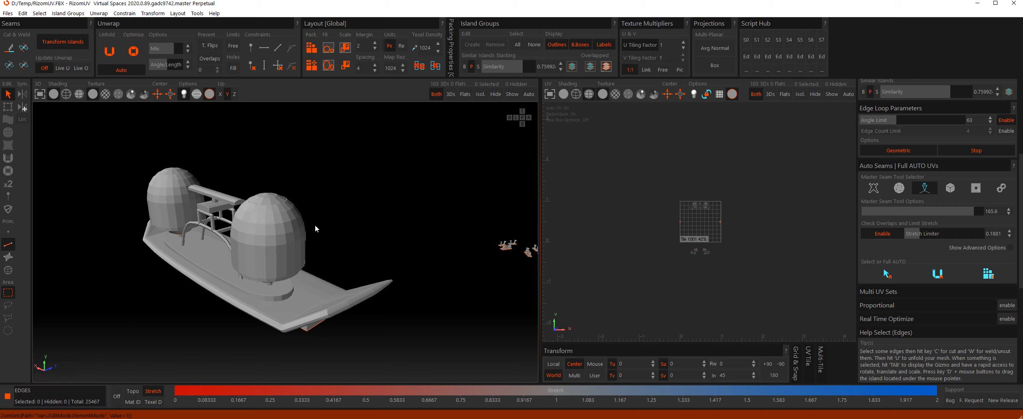
pyautogui.keyDown('alt'); pyautogui.moveTo(315, 224); pyautogui.dragTo(300, 209, button='middle'); pyautogui.keyUp('alt')
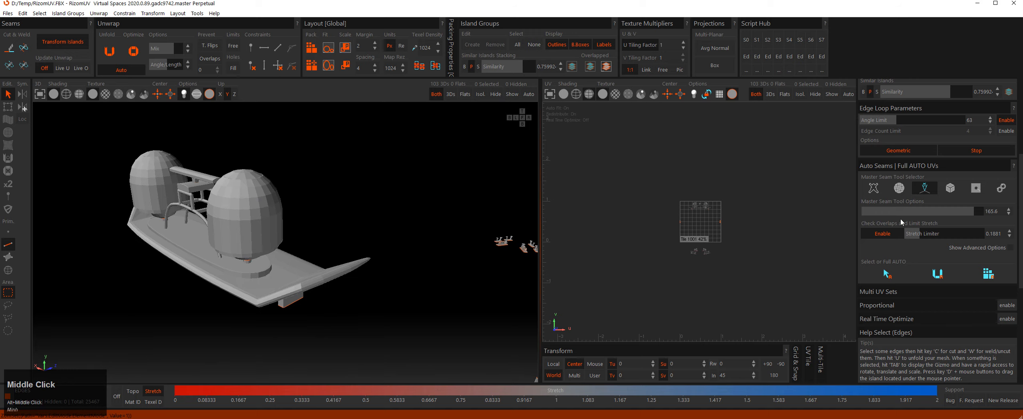
pyautogui.click(872, 189)
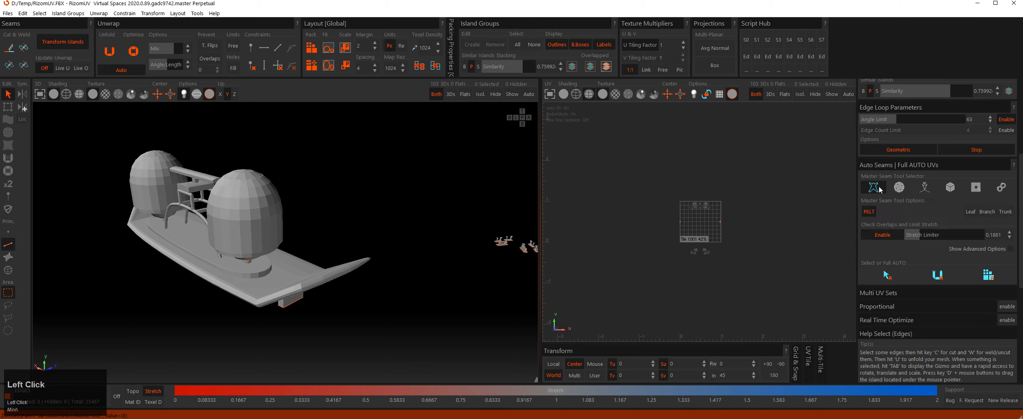
pyautogui.click(889, 276)
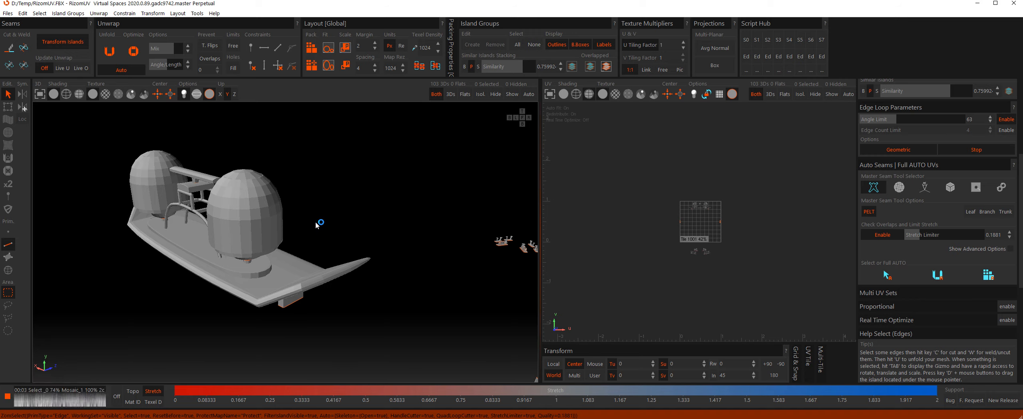
# Examine the selected seam edges on the radar domes, the antenna frame and the base from several angles.
pyautogui.keyDown('alt'); pyautogui.moveTo(315, 226); pyautogui.dragTo(449, 224); pyautogui.keyUp('alt')
pyautogui.keyDown('alt'); pyautogui.moveTo(450, 224); pyautogui.dragTo(480, 224, button='right'); pyautogui.keyUp('alt')
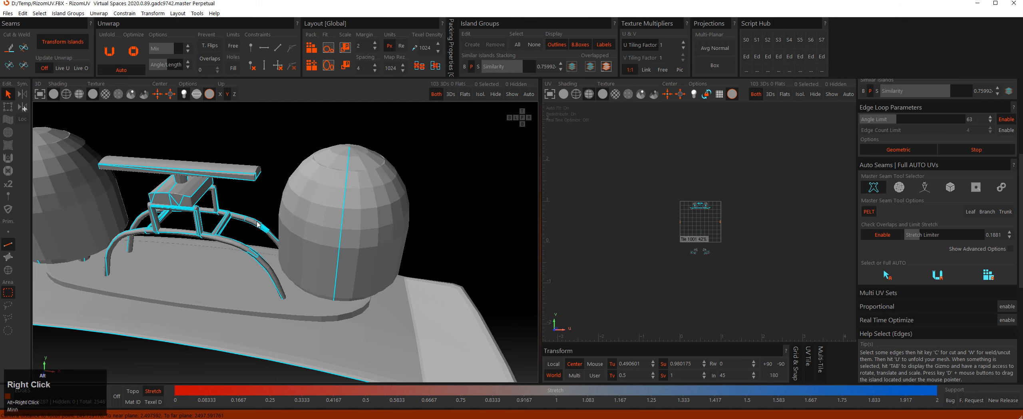
pyautogui.keyDown('alt'); pyautogui.moveTo(479, 224); pyautogui.dragTo(336, 227); pyautogui.keyUp('alt')
pyautogui.keyDown('alt'); pyautogui.moveTo(335, 227); pyautogui.dragTo(419, 169, button='right'); pyautogui.keyUp('alt')
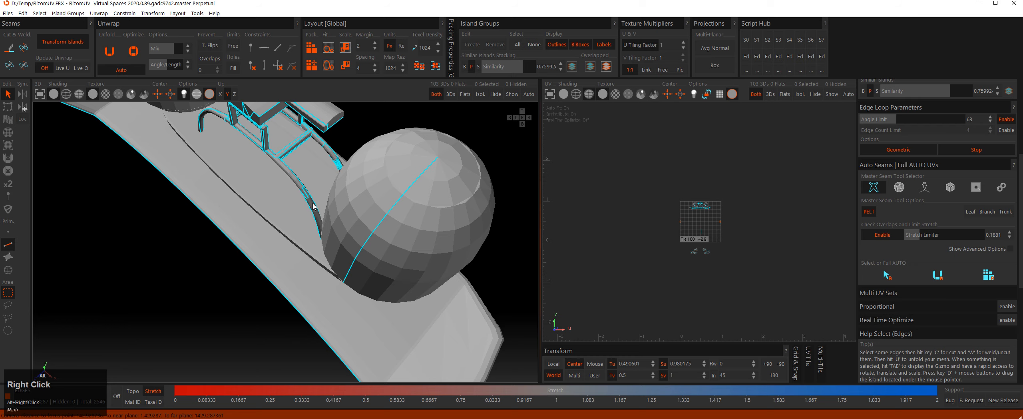
pyautogui.keyDown('alt'); pyautogui.moveTo(313, 207); pyautogui.dragTo(276, 199); pyautogui.keyUp('alt')
pyautogui.keyDown('alt'); pyautogui.moveTo(276, 199); pyautogui.dragTo(293, 184, button='middle'); pyautogui.keyUp('alt')
pyautogui.keyDown('alt'); pyautogui.moveTo(293, 183); pyautogui.dragTo(315, 188); pyautogui.keyUp('alt')
pyautogui.keyDown('alt'); pyautogui.moveTo(315, 187); pyautogui.dragTo(277, 203, button='right'); pyautogui.keyUp('alt')
pyautogui.keyDown('alt'); pyautogui.moveTo(277, 203); pyautogui.dragTo(256, 210); pyautogui.keyUp('alt')
pyautogui.keyDown('alt'); pyautogui.moveTo(256, 209); pyautogui.dragTo(274, 213, button='right'); pyautogui.keyUp('alt')
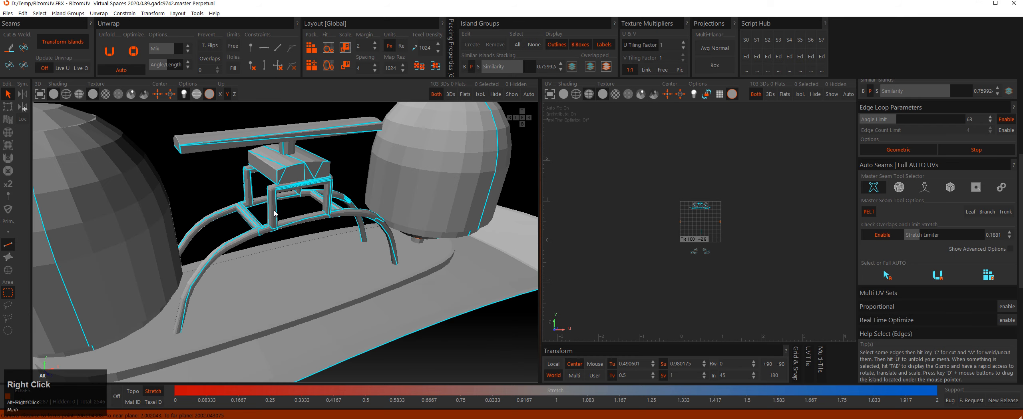
pyautogui.keyDown('alt'); pyautogui.moveTo(274, 213); pyautogui.dragTo(291, 212); pyautogui.keyUp('alt')
pyautogui.keyDown('alt'); pyautogui.moveTo(291, 212); pyautogui.dragTo(283, 200, button='right'); pyautogui.keyUp('alt')
pyautogui.keyDown('alt'); pyautogui.moveTo(283, 200); pyautogui.dragTo(289, 196); pyautogui.keyUp('alt')
pyautogui.keyDown('alt'); pyautogui.moveTo(289, 197); pyautogui.dragTo(278, 216, button='right'); pyautogui.keyUp('alt')
pyautogui.keyDown('alt'); pyautogui.moveTo(278, 216); pyautogui.dragTo(183, 165); pyautogui.keyUp('alt')
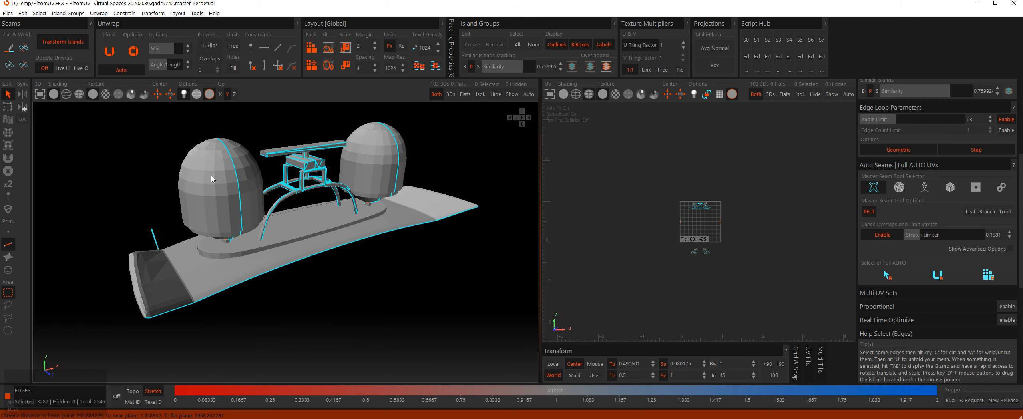
pyautogui.keyDown('alt'); pyautogui.moveTo(262, 158); pyautogui.dragTo(268, 177, button='middle'); pyautogui.keyUp('alt')
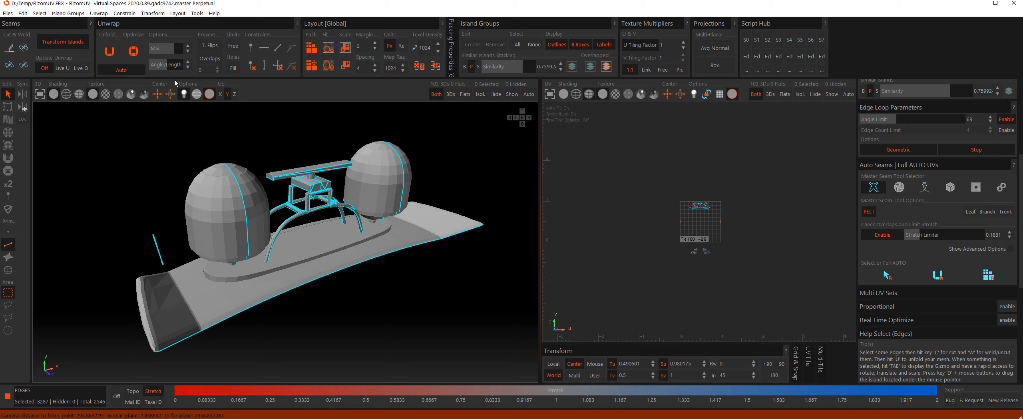
# Clear the radar's edge selection, automatically select its Pelt seams again, and deselect them.
pyautogui.click(245, 138)
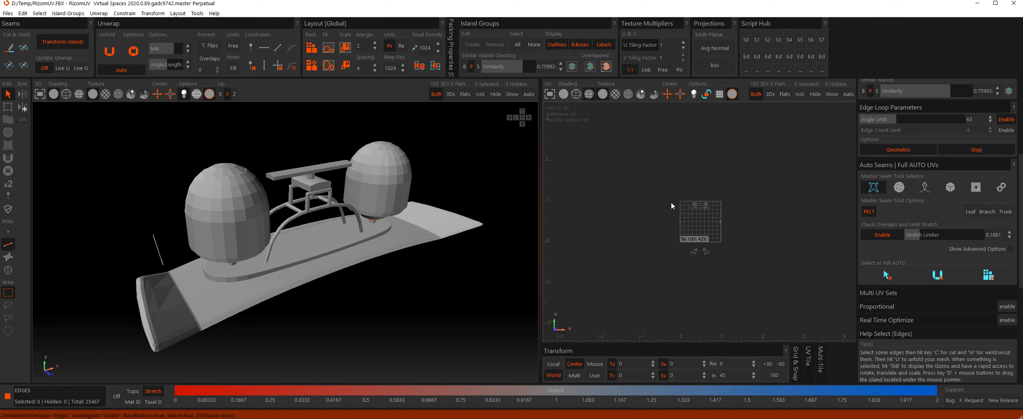
pyautogui.click(887, 275)
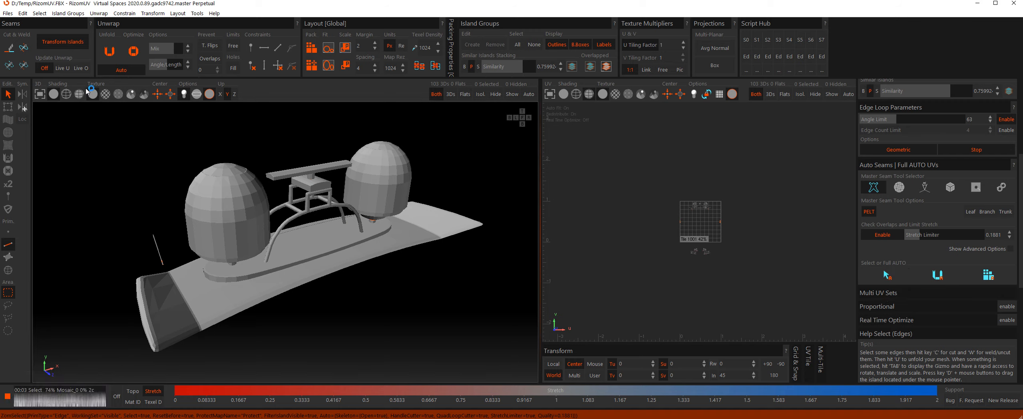
pyautogui.click(22, 14)
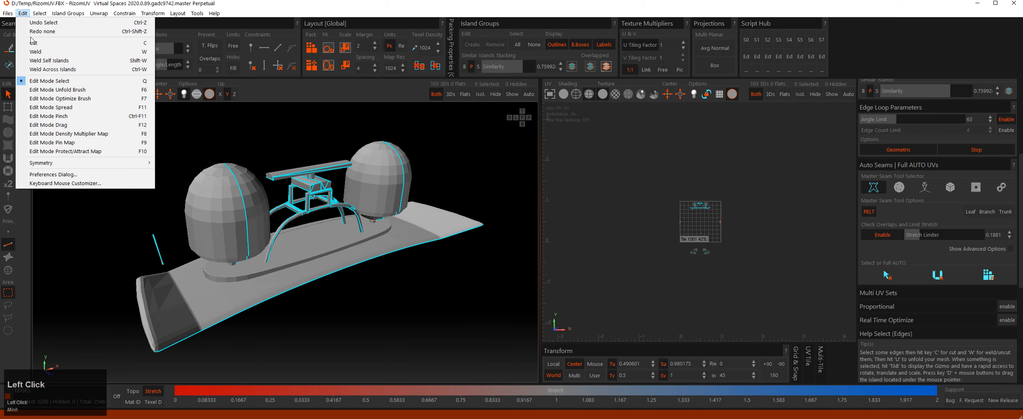
pyautogui.click(146, 4)
pyautogui.click(273, 129)
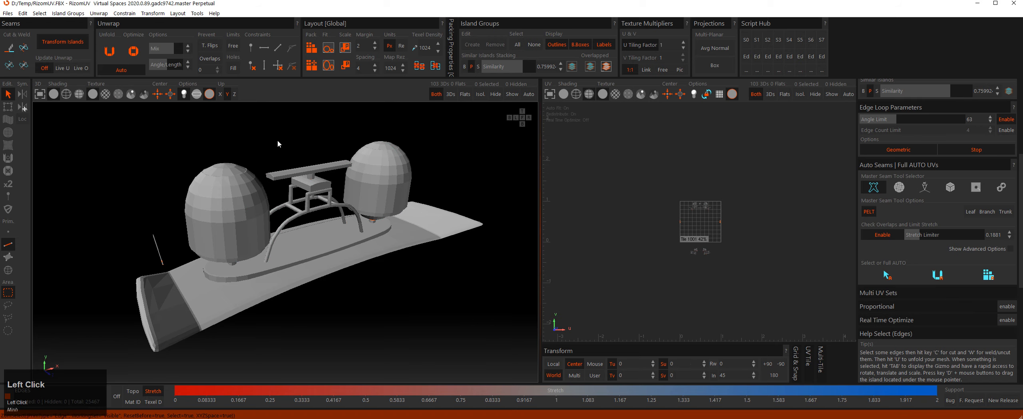
# Switch to polygon mode and select all connected polygons of the nearer radar dome.
pyautogui.keyDown('alt'); pyautogui.moveTo(277, 153); pyautogui.dragTo(235, 172); pyautogui.keyUp('alt')
pyautogui.keyDown('alt'); pyautogui.moveTo(236, 176); pyautogui.dragTo(245, 179, button='right'); pyautogui.keyUp('alt')
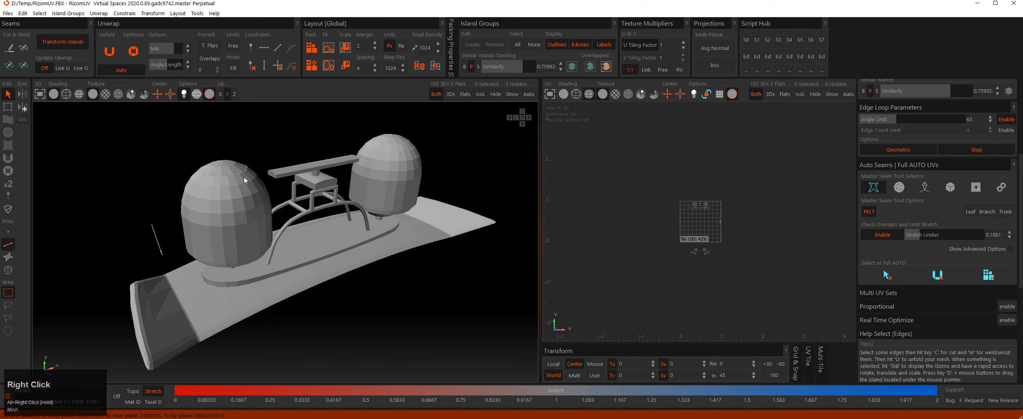
pyautogui.middleClick(240, 188)
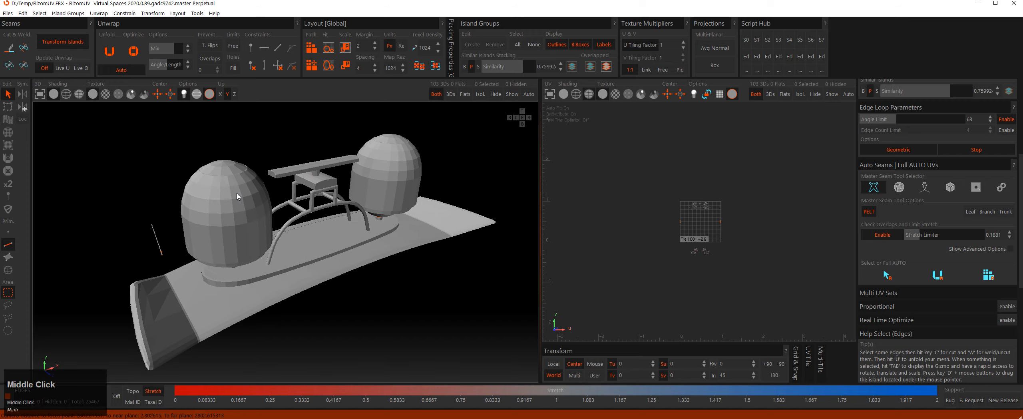
pyautogui.click(228, 198)
pyautogui.click(227, 198)
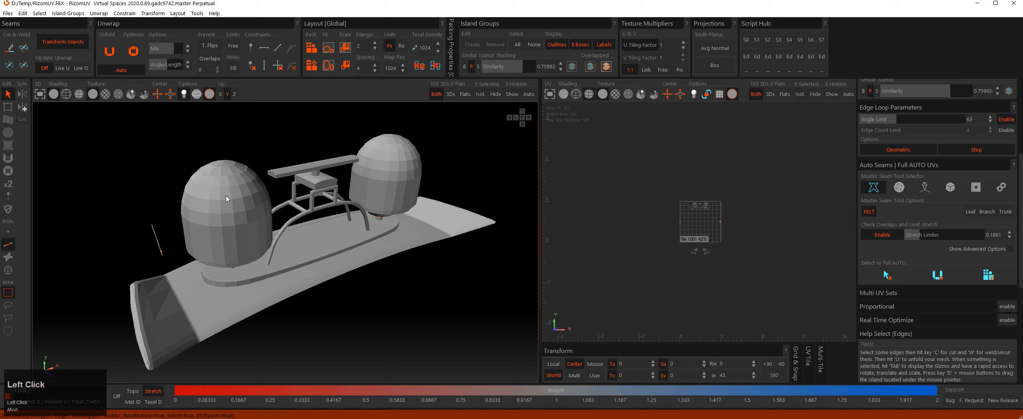
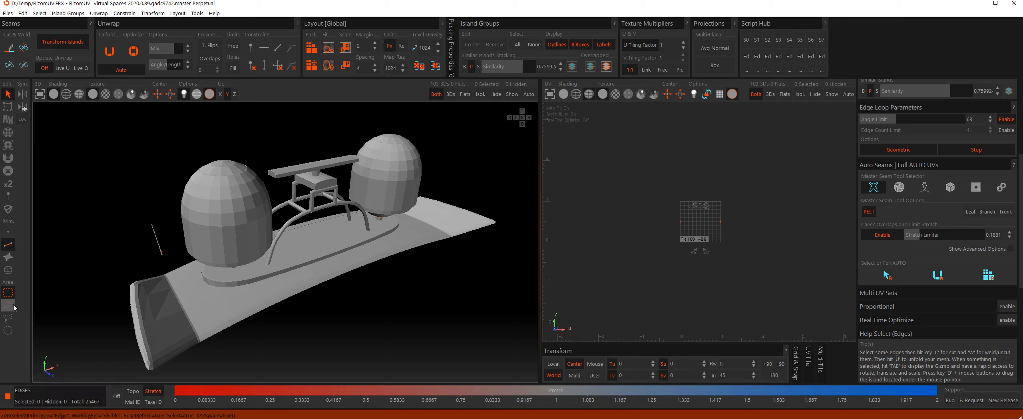
pyautogui.click(8, 257)
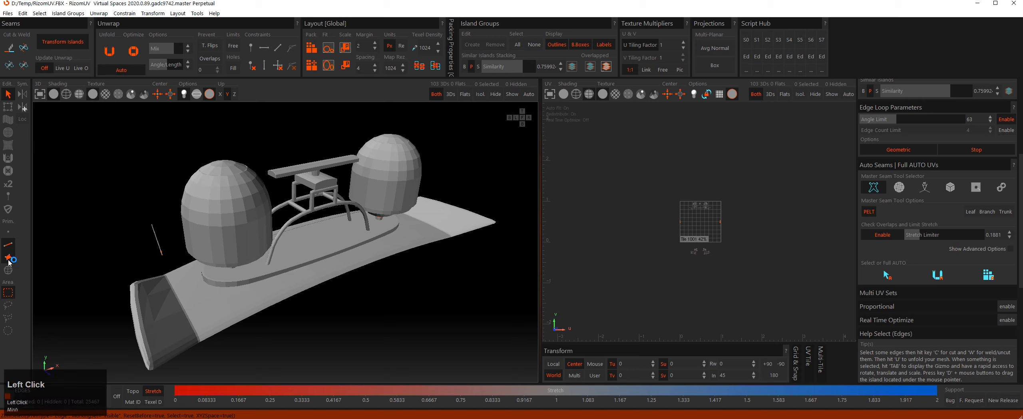
pyautogui.middleClick(218, 197)
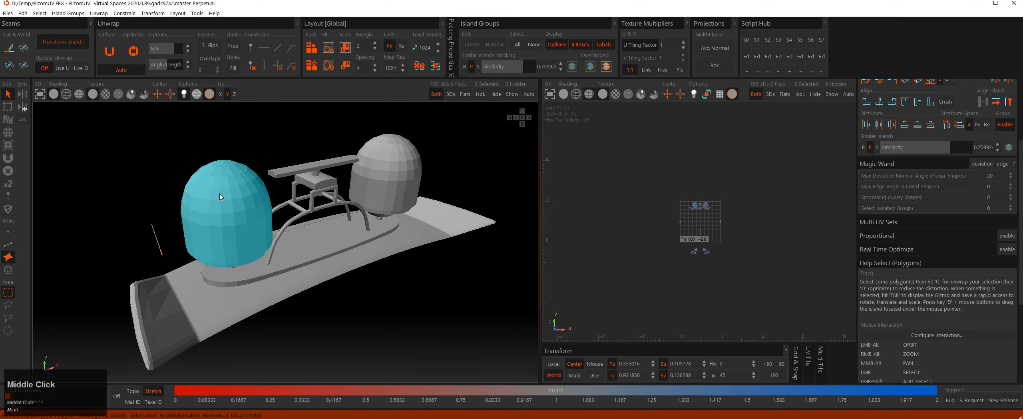
# Try to combine both radar domes in one selection by picking each as a whole element.
pyautogui.keyDown('ctrl'); pyautogui.middleClick(385, 172); pyautogui.keyUp('ctrl')
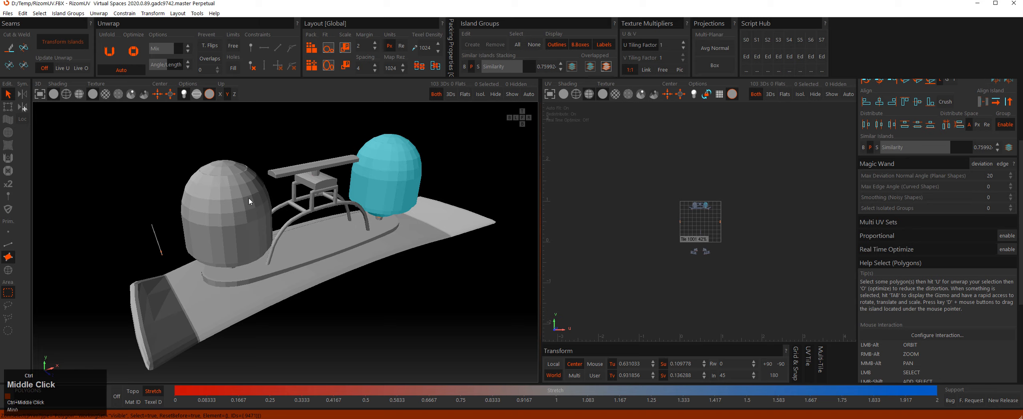
pyautogui.keyDown('shift'); pyautogui.middleClick(232, 186); pyautogui.keyUp('shift')
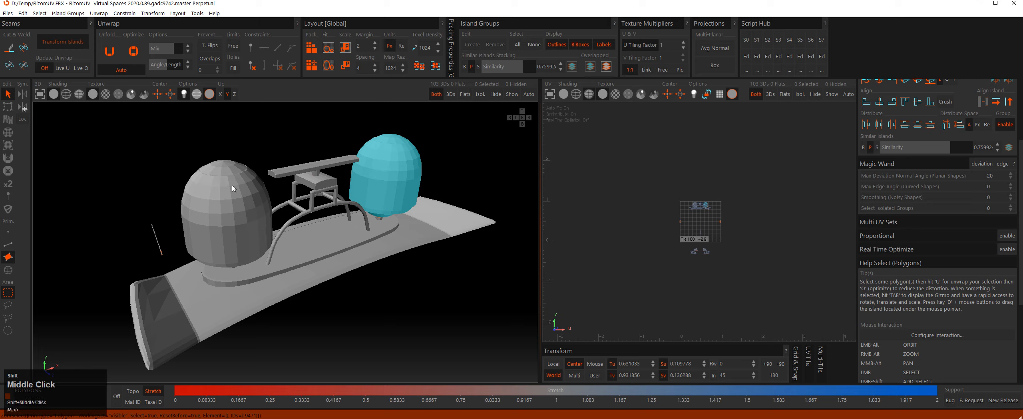
pyautogui.keyDown('ctrl'); pyautogui.middleClick(386, 172); pyautogui.keyUp('ctrl')
pyautogui.keyDown('ctrl'); pyautogui.middleClick(233, 191); pyautogui.keyUp('ctrl')
pyautogui.middleClick(386, 176)
pyautogui.keyDown('alt'); pyautogui.moveTo(285, 199); pyautogui.dragTo(298, 182); pyautogui.keyUp('alt')
pyautogui.middleClick(230, 192)
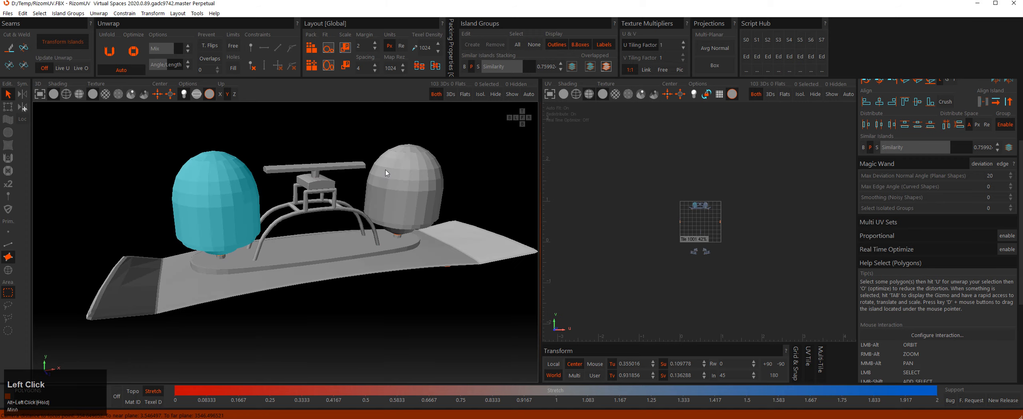
pyautogui.middleClick(394, 177)
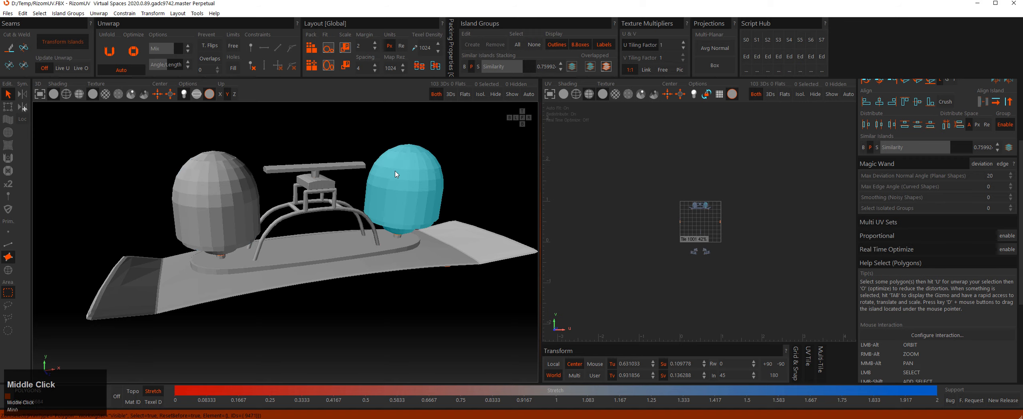
# Add one polygon of the nearer dome to the selection and expand it to cover both domes completely.
pyautogui.keyDown('shift'); pyautogui.click(227, 187); pyautogui.keyUp('shift')
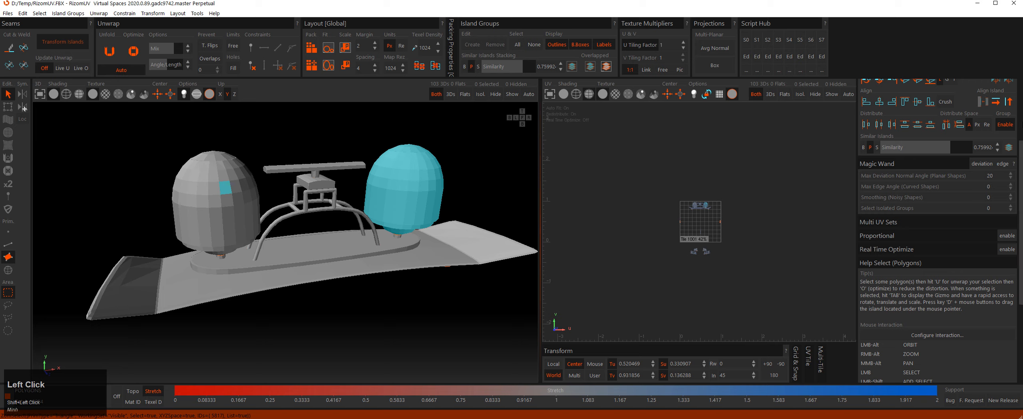
pyautogui.moveTo(1021, 142); pyautogui.dragTo(1022, 92)
pyautogui.click(1008, 86)
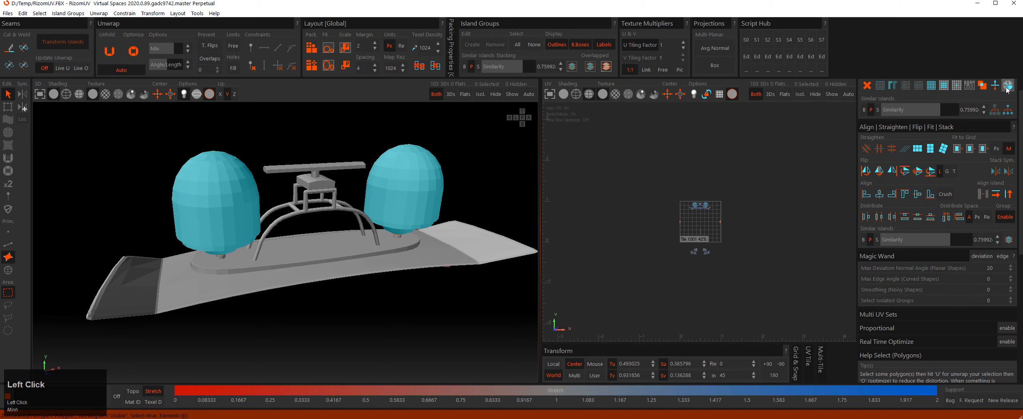
# Clear the dome selection and try again to pick both domes together as whole elements.
pyautogui.click(275, 147)
pyautogui.click(233, 186)
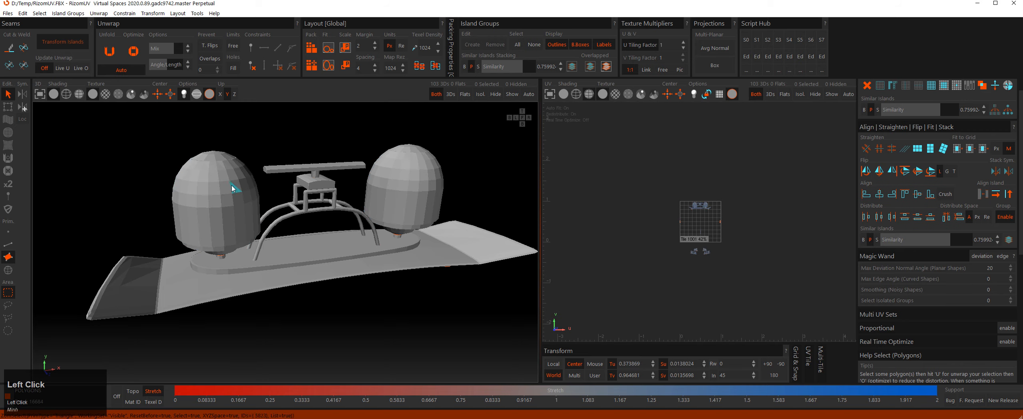
pyautogui.keyDown('shift'); pyautogui.click(411, 180); pyautogui.keyUp('shift')
pyautogui.keyDown('alt'); pyautogui.moveTo(410, 180); pyautogui.dragTo(394, 160, button='right'); pyautogui.keyUp('alt')
pyautogui.keyDown('alt'); pyautogui.moveTo(394, 160); pyautogui.dragTo(363, 192); pyautogui.keyUp('alt')
pyautogui.keyDown('alt'); pyautogui.moveTo(363, 192); pyautogui.dragTo(352, 211, button='right'); pyautogui.keyUp('alt')
pyautogui.middleClick(405, 194)
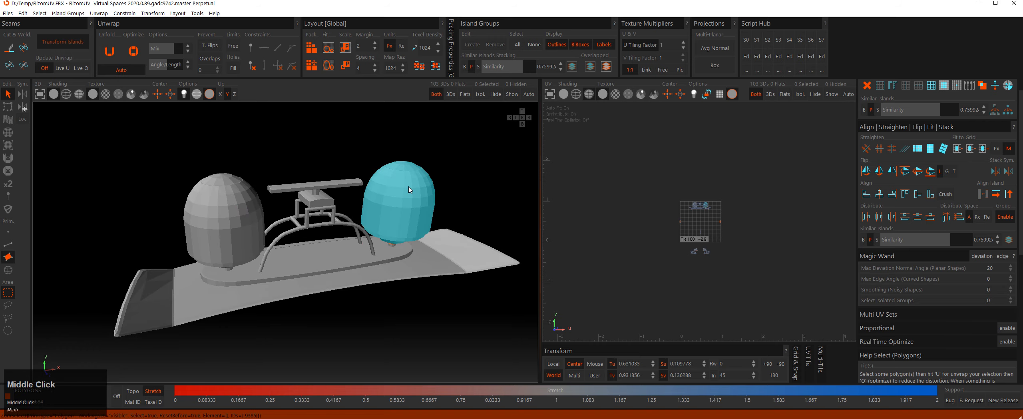
pyautogui.keyDown('shift'); pyautogui.middleClick(237, 211); pyautogui.keyUp('shift')
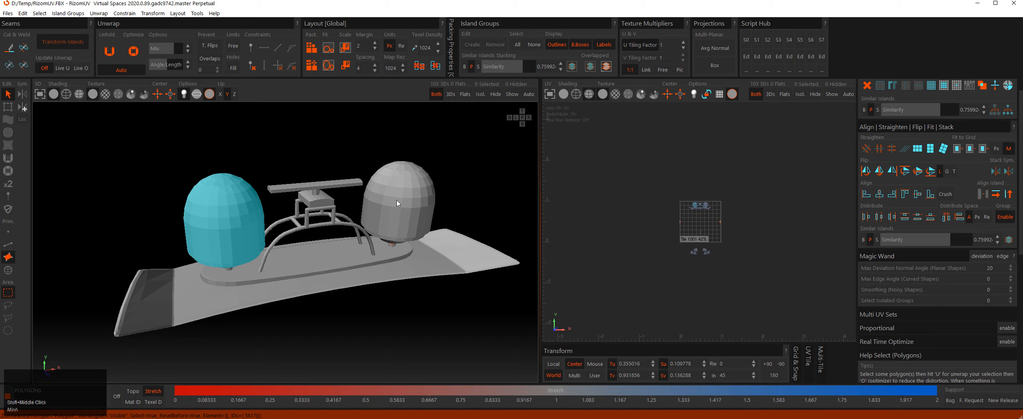
pyautogui.keyDown('alt'); pyautogui.moveTo(363, 192); pyautogui.dragTo(374, 145, button='right'); pyautogui.keyUp('alt')
pyautogui.click(374, 145)
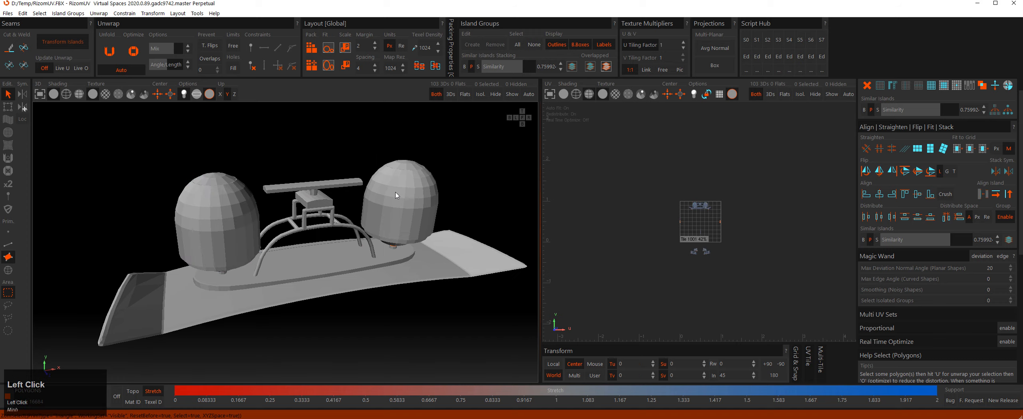
# Select one polygon on each dome and one on the curved base panel, and expand the selection to the whole connected elements.
pyautogui.click(396, 192)
pyautogui.keyDown('ctrl'); pyautogui.click(203, 215); pyautogui.keyUp('ctrl')
pyautogui.keyDown('alt'); pyautogui.moveTo(407, 213); pyautogui.dragTo(411, 209); pyautogui.keyUp('alt')
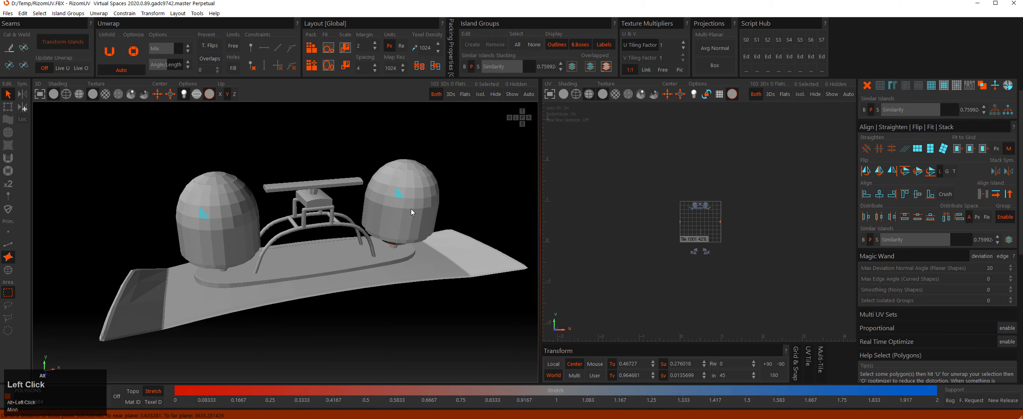
pyautogui.keyDown('ctrl'); pyautogui.click(434, 260); pyautogui.keyUp('ctrl')
pyautogui.keyDown('alt'); pyautogui.moveTo(508, 188); pyautogui.dragTo(573, 186); pyautogui.keyUp('alt')
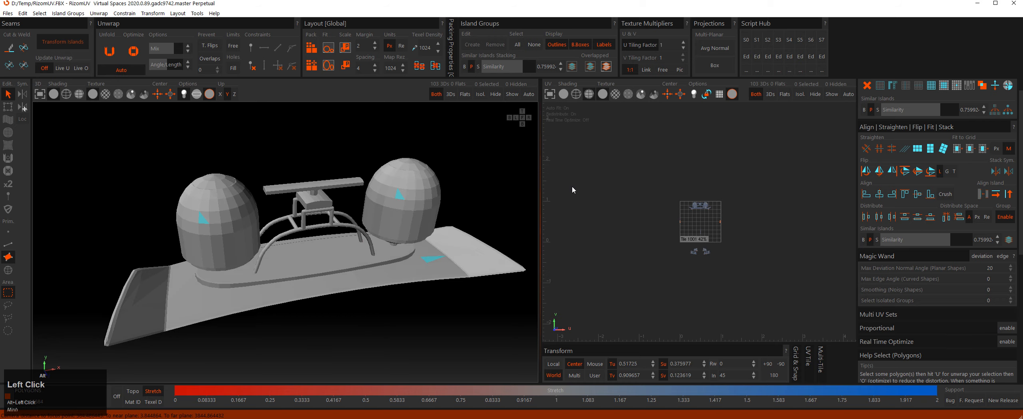
pyautogui.click(1010, 88)
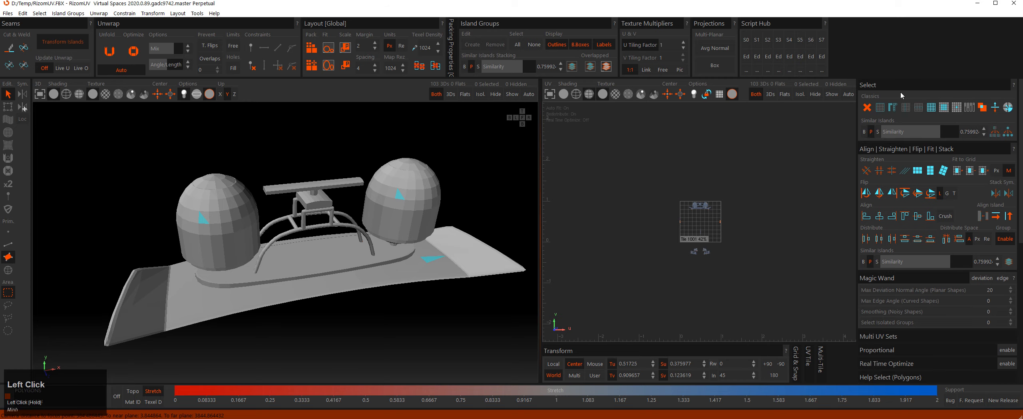
pyautogui.click(1007, 107)
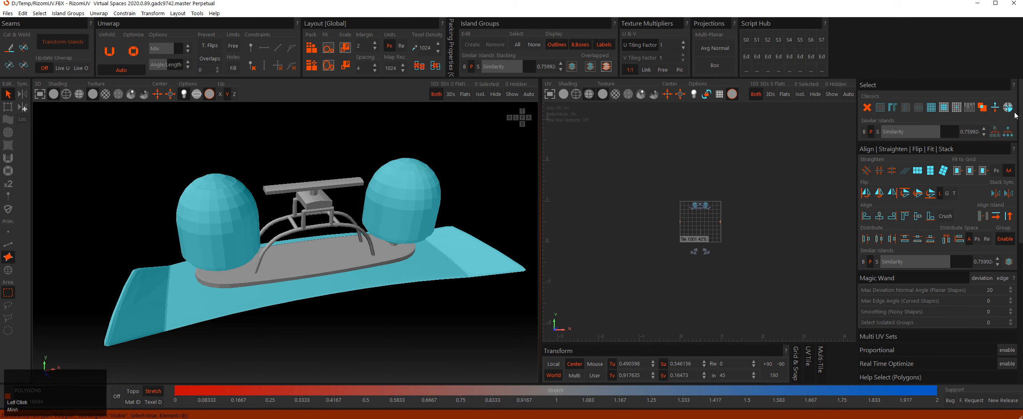
# Try to isolate the selected domes and curved base panel, and clear the polygon selection.
pyautogui.click(23, 13)
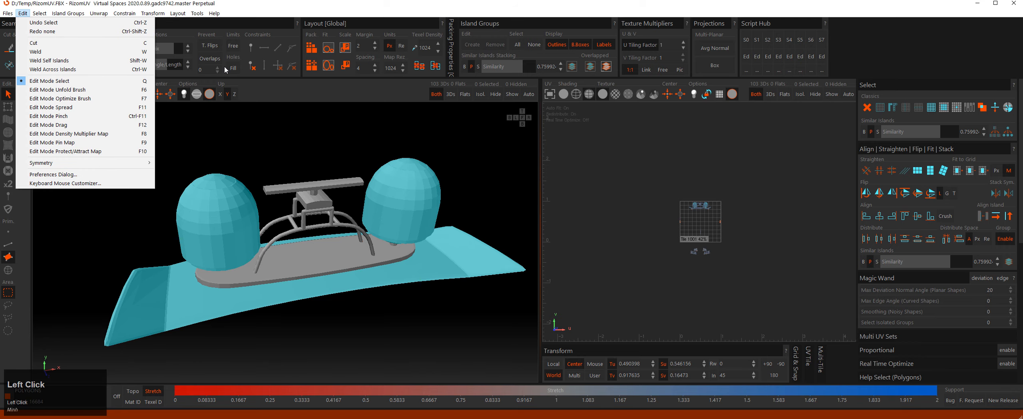
pyautogui.keyDown('alt'); pyautogui.moveTo(286, 160); pyautogui.dragTo(295, 153, button='middle'); pyautogui.keyUp('alt')
pyautogui.keyDown('alt'); pyautogui.moveTo(296, 153); pyautogui.dragTo(301, 152); pyautogui.keyUp('alt')
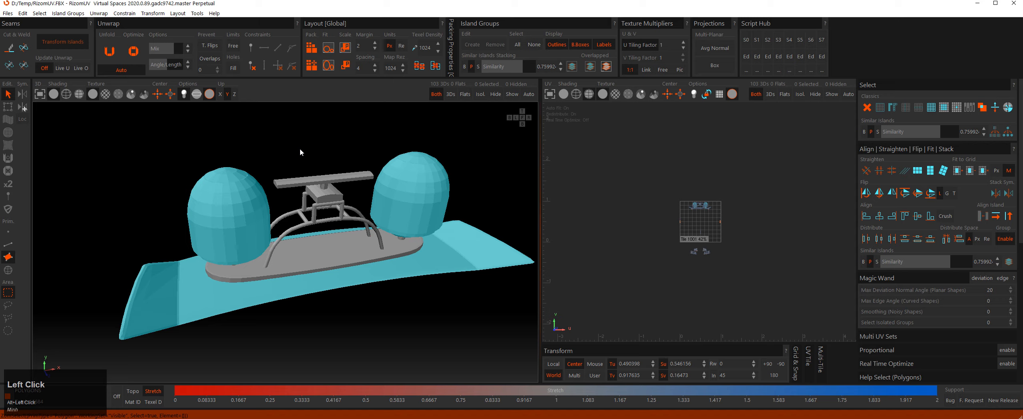
pyautogui.moveTo(295, 418)
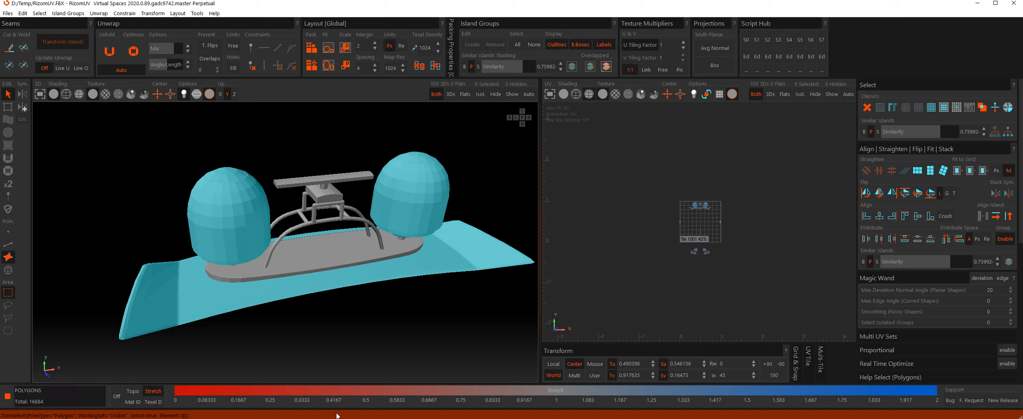
pyautogui.keyDown('alt'); pyautogui.moveTo(345, 339); pyautogui.dragTo(325, 256); pyautogui.keyUp('alt')
pyautogui.keyDown('alt'); pyautogui.moveTo(325, 255); pyautogui.dragTo(338, 253, button='middle'); pyautogui.keyUp('alt')
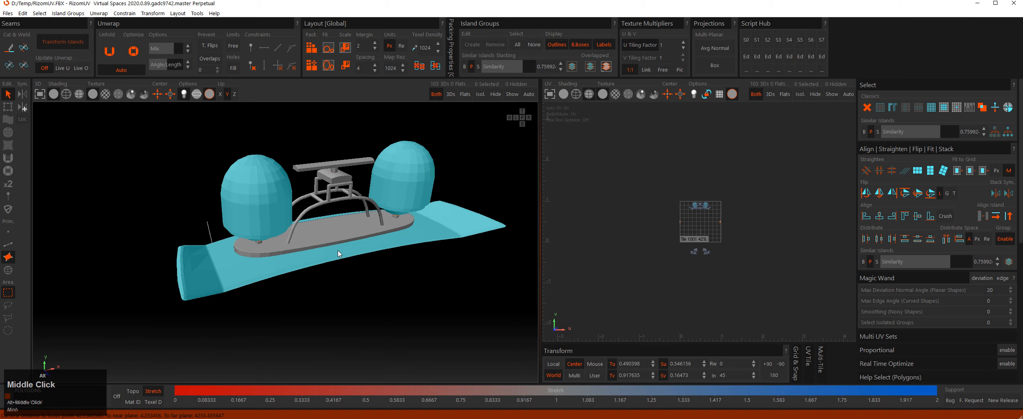
pyautogui.keyDown('alt'); pyautogui.moveTo(338, 253); pyautogui.dragTo(341, 237); pyautogui.keyUp('alt')
pyautogui.scroll(5, 341, 237)
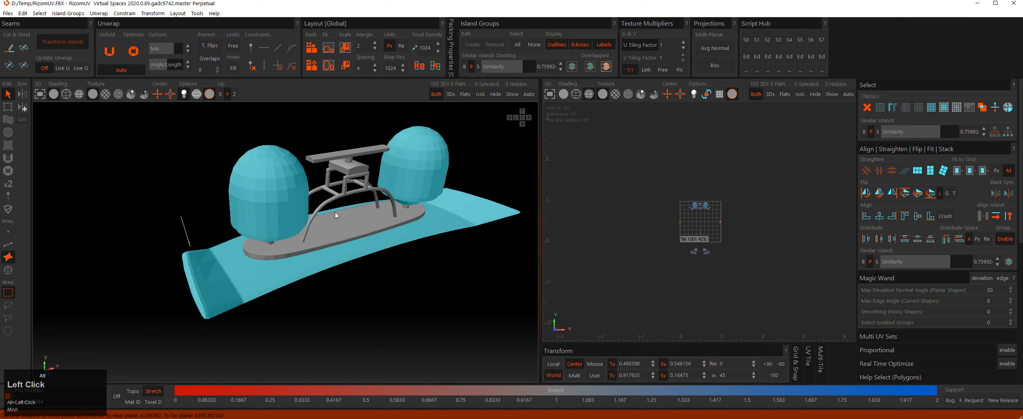
pyautogui.keyDown('alt'); pyautogui.moveTo(331, 225); pyautogui.dragTo(428, 150, button='right'); pyautogui.keyUp('alt')
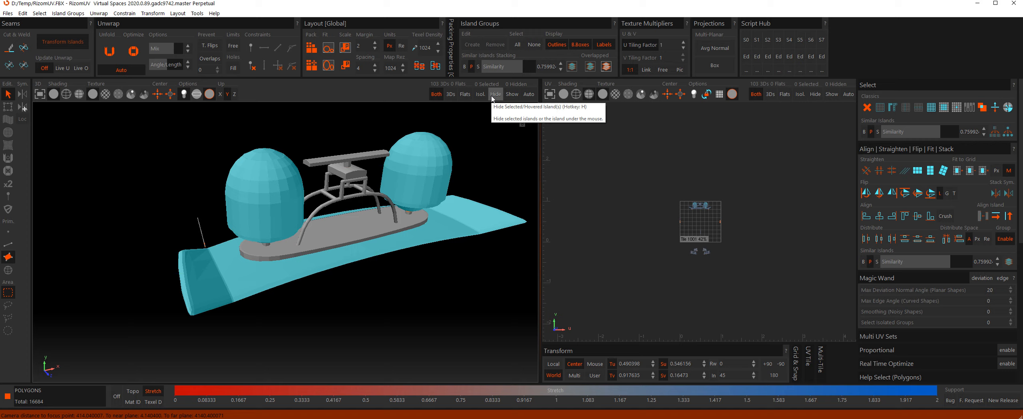
pyautogui.click(482, 95)
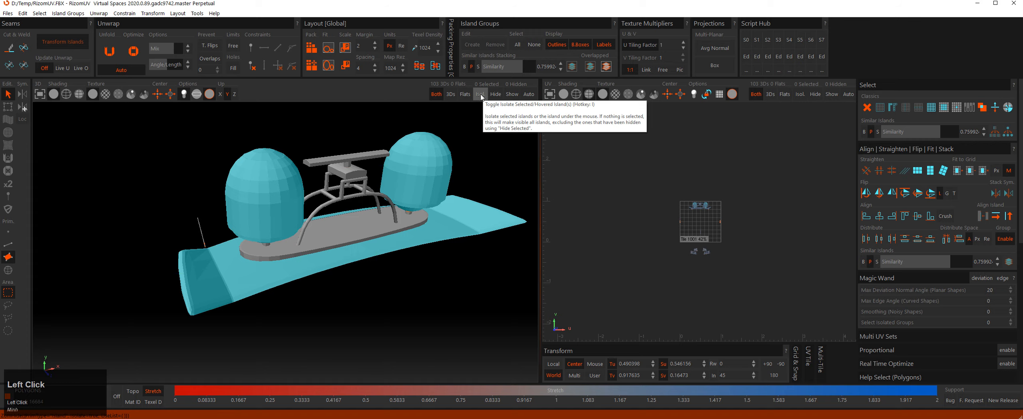
pyautogui.click(285, 132)
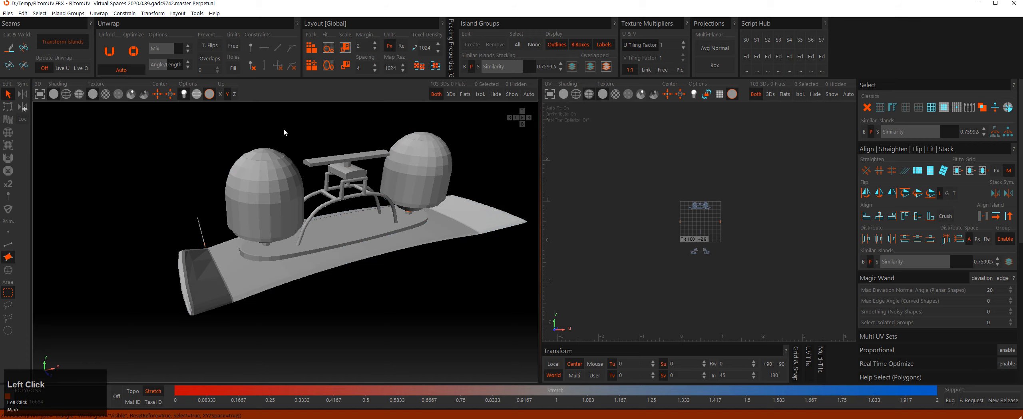
# Switch to island mode, select both domes and the curved base panel as islands, and clear the selection.
pyautogui.click(8, 270)
pyautogui.click(267, 198)
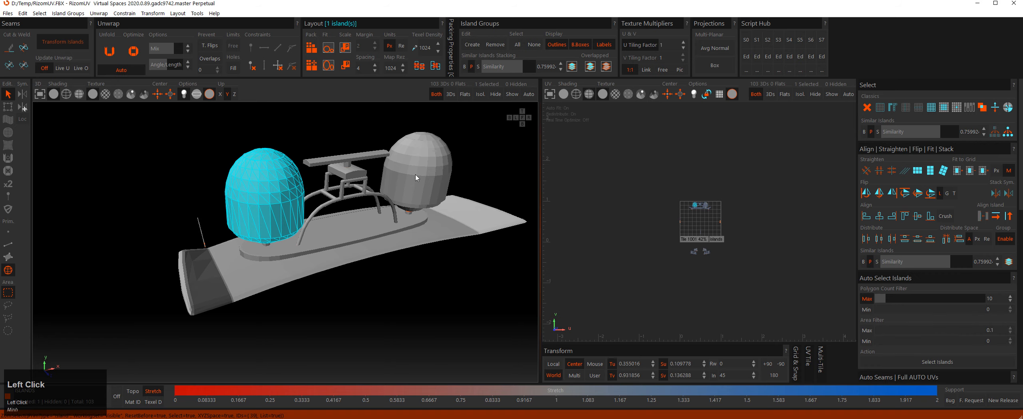
pyautogui.keyDown('shift'); pyautogui.click(416, 179); pyautogui.keyUp('shift')
pyautogui.keyDown('shift'); pyautogui.click(463, 229); pyautogui.keyUp('shift')
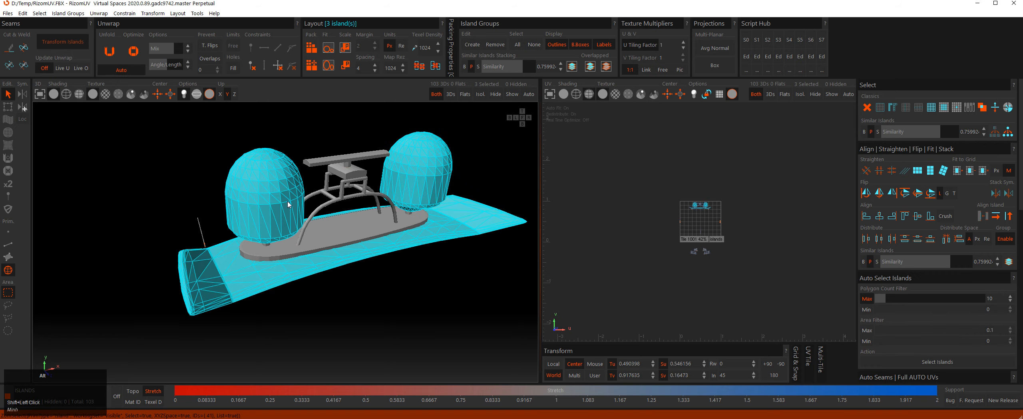
pyautogui.click(241, 197)
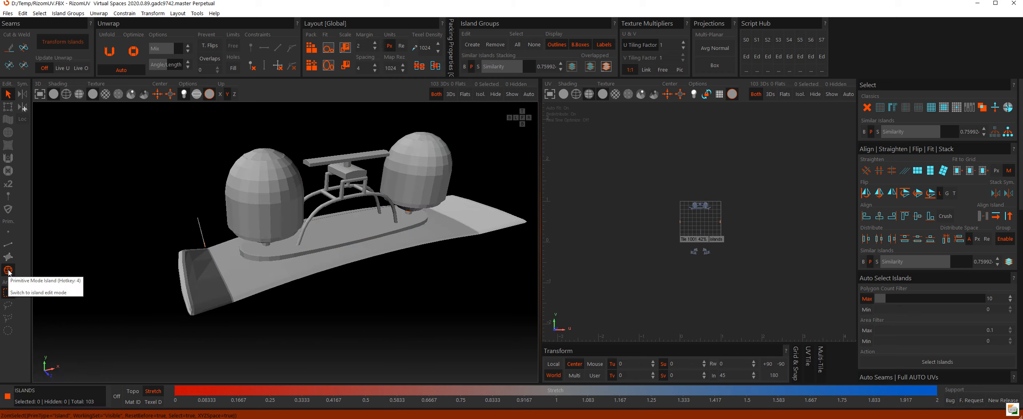
# Isolate both domes and the curved base panel as islands, clear the selection, and switch to edge mode.
pyautogui.click(275, 194)
pyautogui.keyDown('shift'); pyautogui.click(438, 171); pyautogui.keyUp('shift')
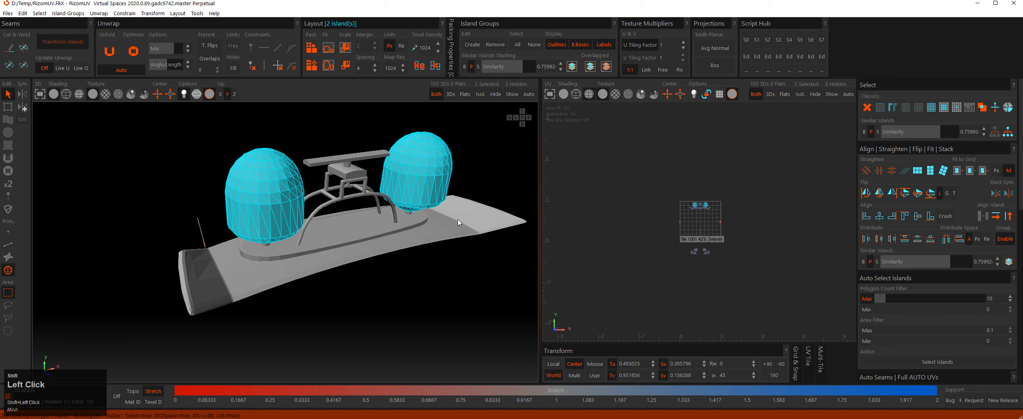
pyautogui.keyDown('shift'); pyautogui.click(459, 222); pyautogui.keyUp('shift')
pyautogui.click(480, 95)
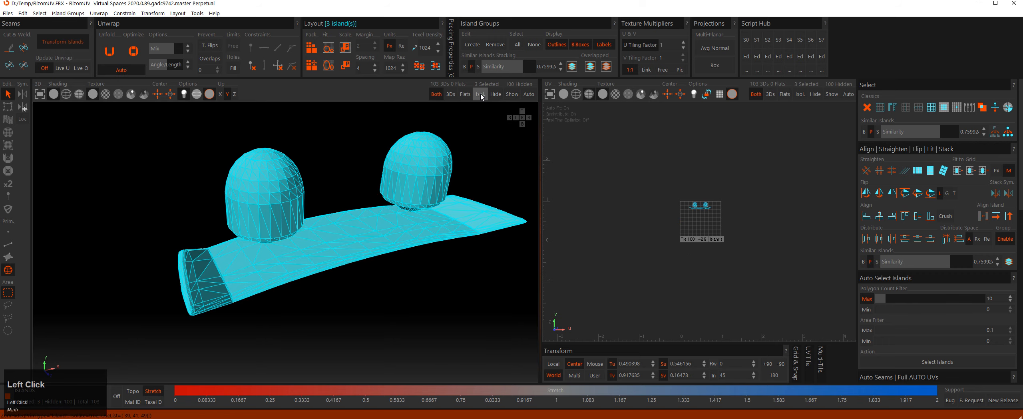
pyautogui.keyDown('alt'); pyautogui.click(328, 158); pyautogui.keyUp('alt')
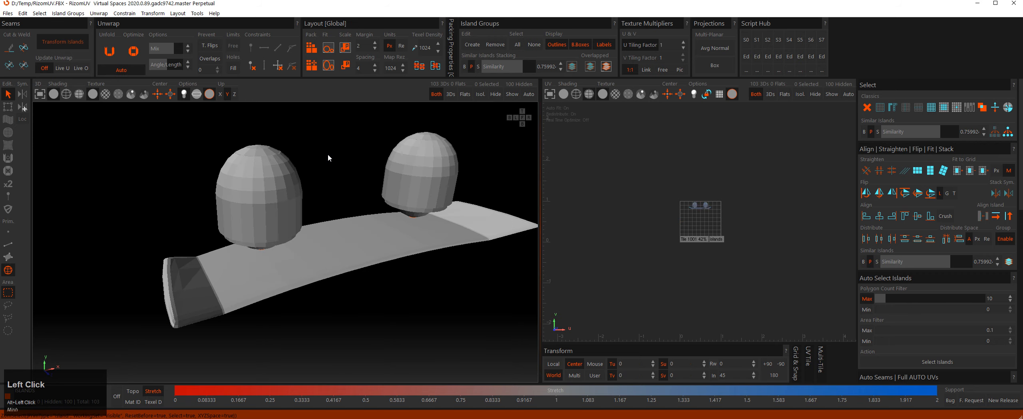
pyautogui.click(331, 150)
pyautogui.click(8, 245)
# Auto-select seam edges on the isolated domes and panel with the Pelt algorithm.
pyautogui.keyDown('alt'); pyautogui.moveTo(328, 159); pyautogui.dragTo(340, 168, button='right'); pyautogui.keyUp('alt')
pyautogui.moveTo(1022, 198); pyautogui.dragTo(1022, 256)
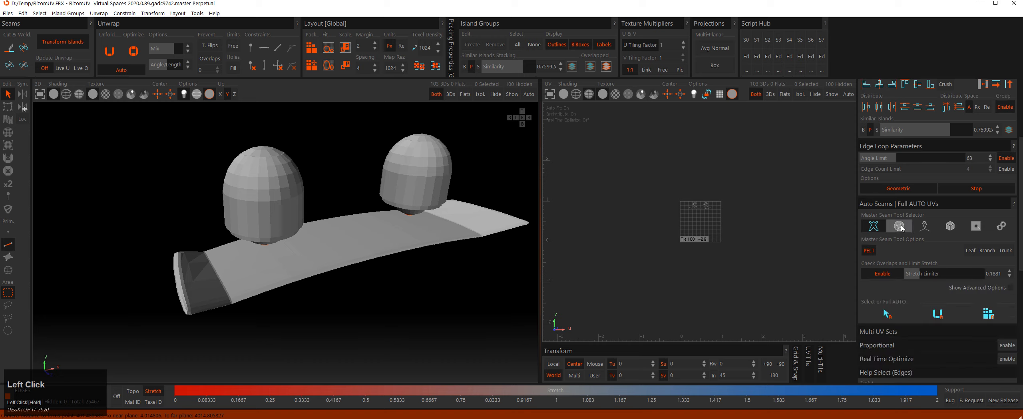
pyautogui.click(880, 228)
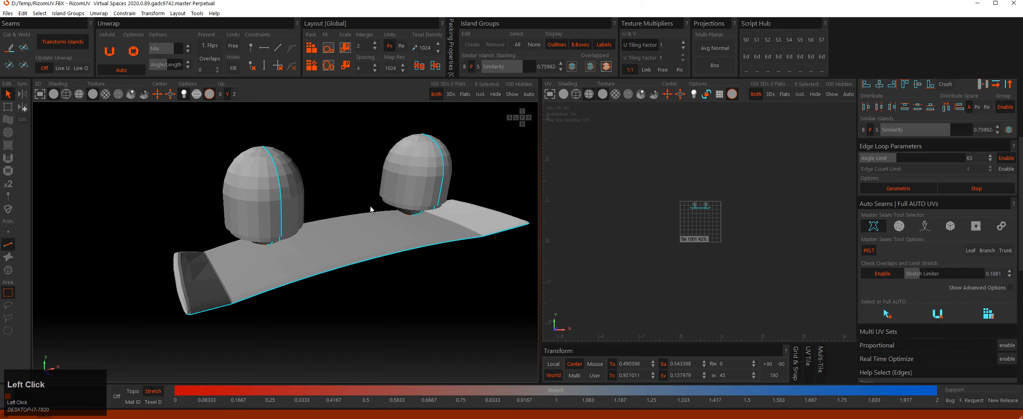
pyautogui.moveTo(371, 209)
pyautogui.keyDown('alt'); pyautogui.mouseDown()
pyautogui.moveTo(311, 206)
pyautogui.moveTo(364, 213)
pyautogui.mouseUp(); pyautogui.keyUp('alt')
pyautogui.scroll(-2, 363, 214)
# Auto-select seam edges on the isolated parts with the second Auto Seams algorithm and inspect them.
pyautogui.click(897, 228)
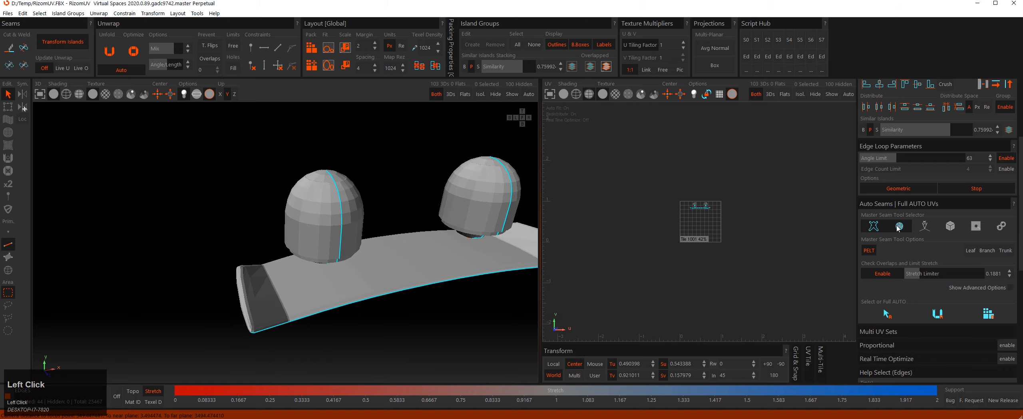
pyautogui.click(887, 322)
pyautogui.keyDown('alt'); pyautogui.moveTo(376, 213); pyautogui.dragTo(388, 201); pyautogui.keyUp('alt')
# Auto-select seams with the third Auto Seams algorithm, inspect them around the domes and panel, and set its threshold to 118.8.
pyautogui.click(925, 221)
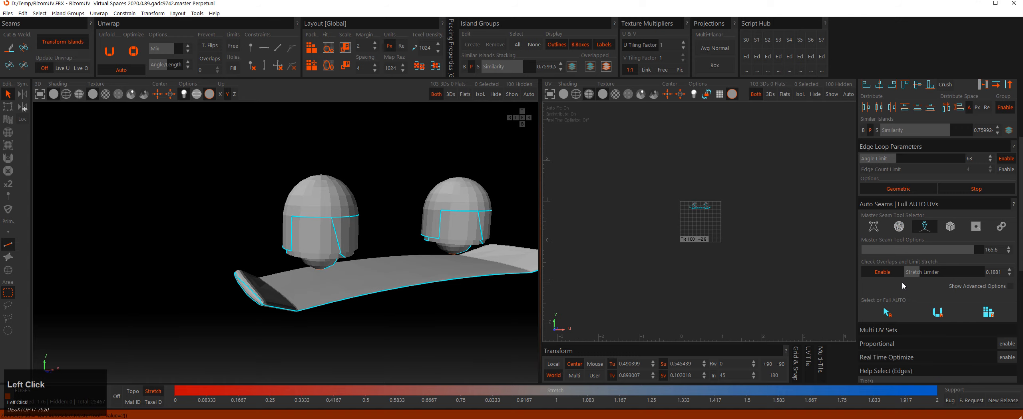
pyautogui.keyDown('alt'); pyautogui.moveTo(360, 240); pyautogui.dragTo(337, 235); pyautogui.keyUp('alt')
pyautogui.keyDown('alt'); pyautogui.moveTo(338, 235); pyautogui.dragTo(331, 214, button='right'); pyautogui.keyUp('alt')
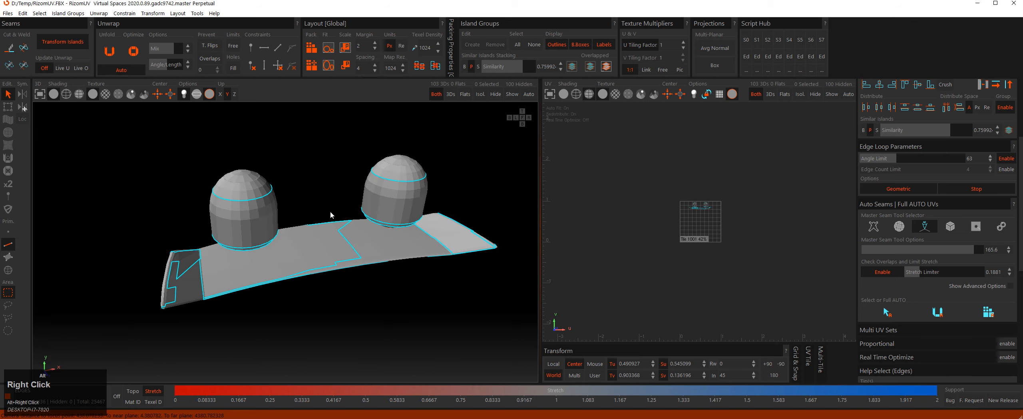
pyautogui.keyDown('alt'); pyautogui.moveTo(330, 213); pyautogui.dragTo(339, 188); pyautogui.keyUp('alt')
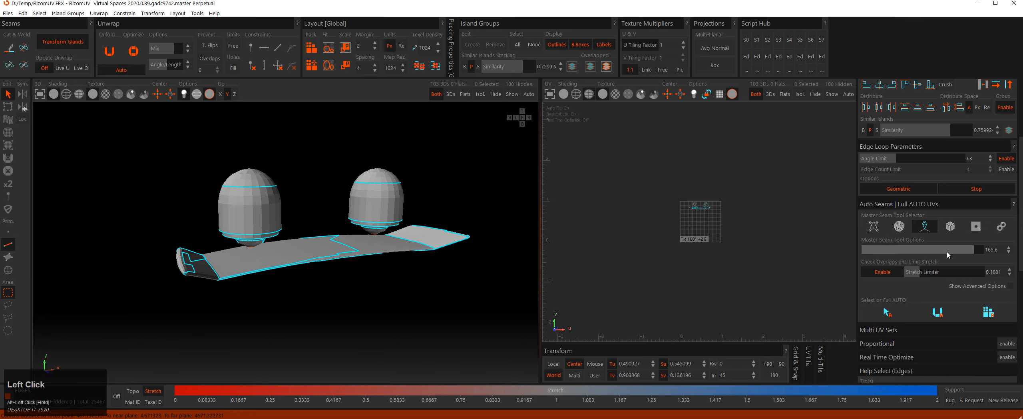
pyautogui.moveTo(947, 251); pyautogui.dragTo(944, 251)
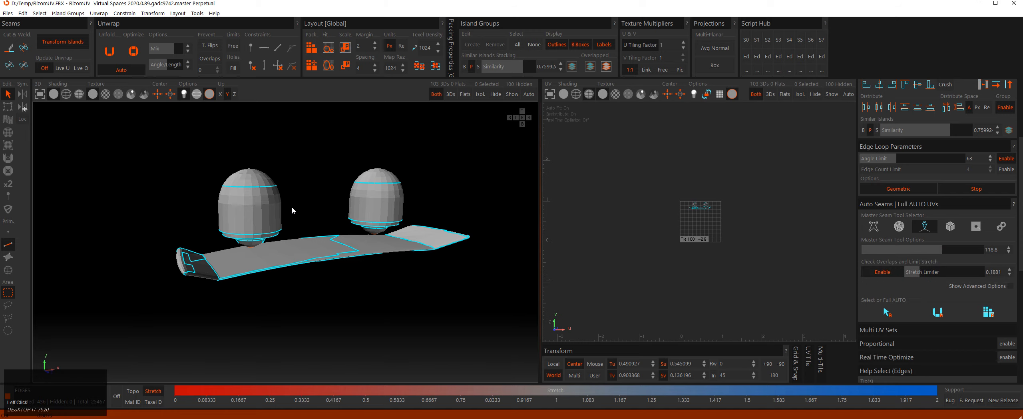
pyautogui.keyDown('alt'); pyautogui.moveTo(292, 207); pyautogui.dragTo(310, 217); pyautogui.keyUp('alt')
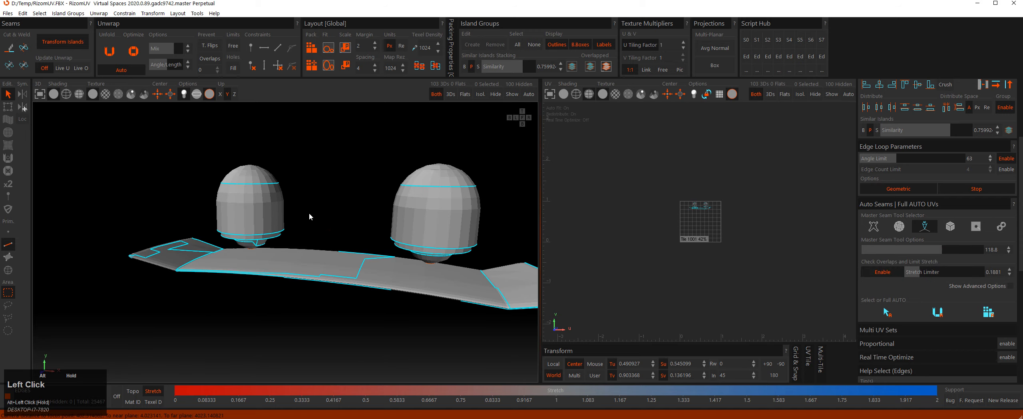
# Auto-select seam edges on the domes and panel with the Box algorithm and inspect them.
pyautogui.click(950, 227)
pyautogui.click(887, 327)
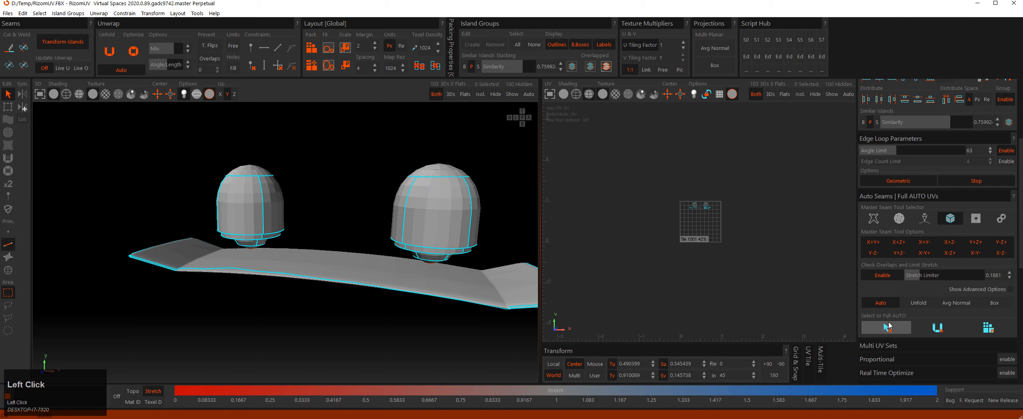
pyautogui.keyDown('alt'); pyautogui.moveTo(276, 192); pyautogui.dragTo(209, 208); pyautogui.keyUp('alt')
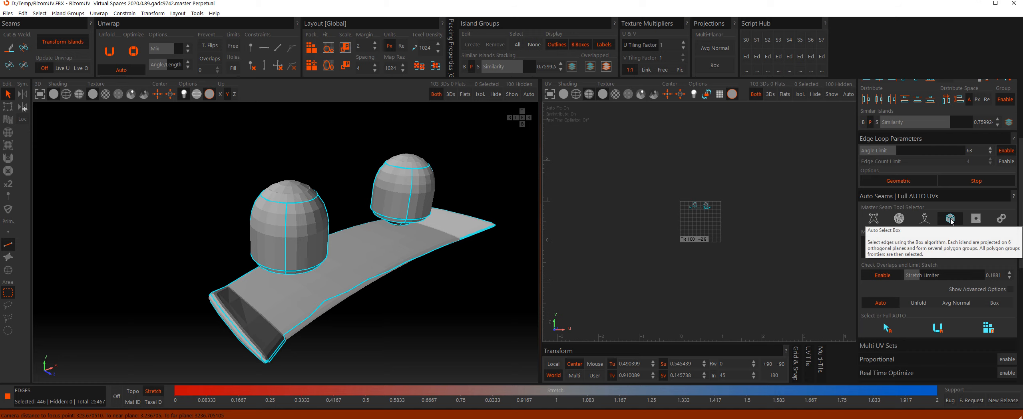
# Try the last two Auto Seams algorithms on the isolated domes and panel.
pyautogui.click(977, 221)
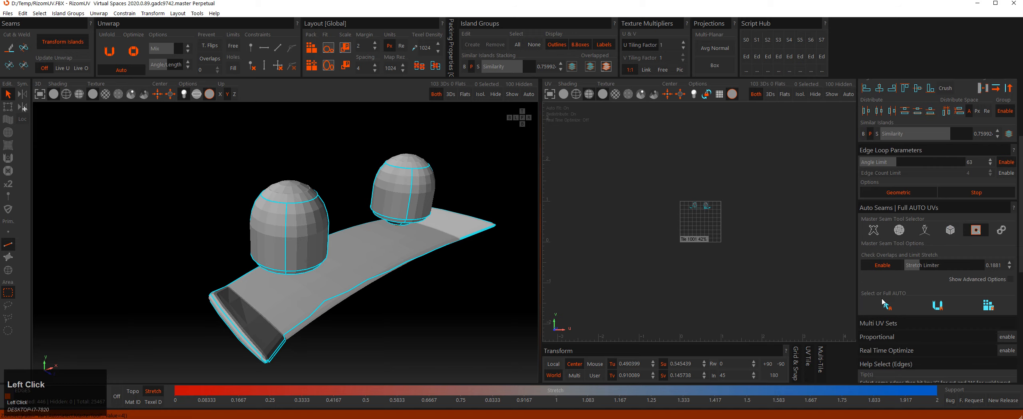
pyautogui.click(885, 305)
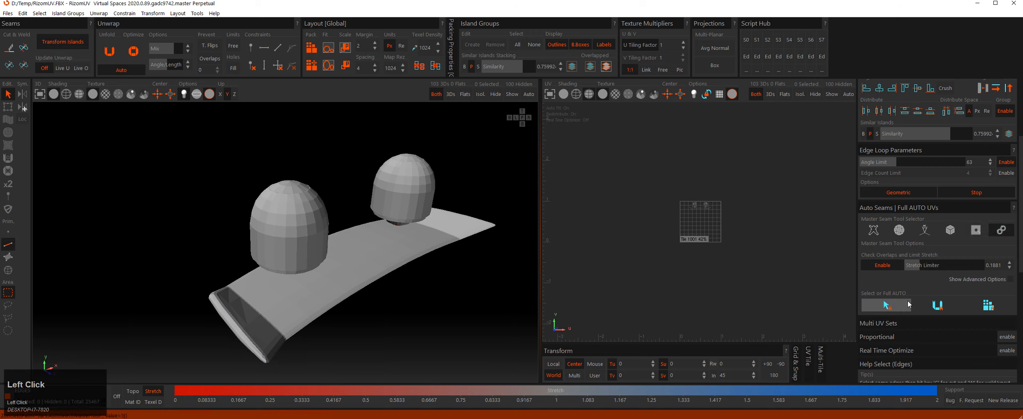
pyautogui.keyDown('alt'); pyautogui.moveTo(821, 291); pyautogui.dragTo(831, 260); pyautogui.keyUp('alt')
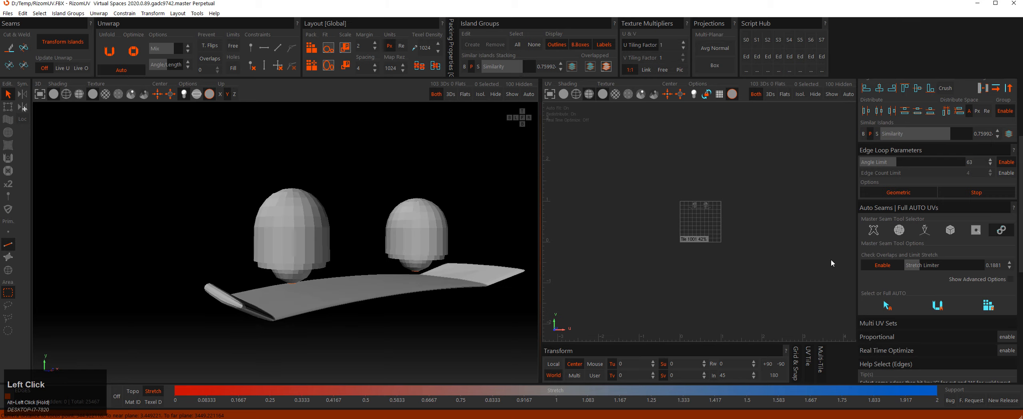
# Auto-select the seams again with the third Auto Seams algorithm at a threshold of 118.8.
pyautogui.click(947, 230)
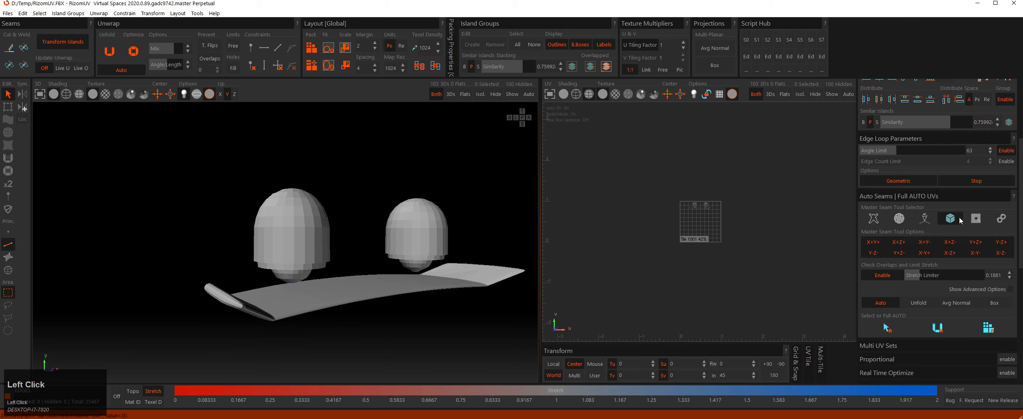
pyautogui.click(923, 222)
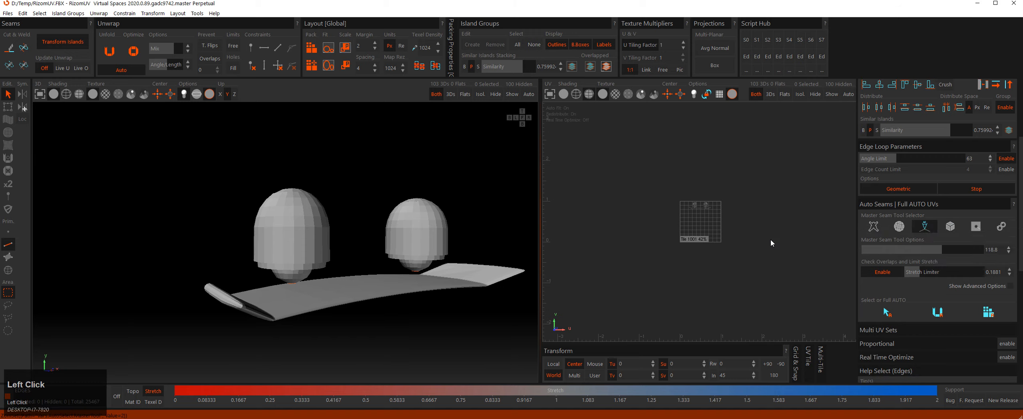
pyautogui.keyDown('alt'); pyautogui.moveTo(771, 240); pyautogui.dragTo(860, 281); pyautogui.keyUp('alt')
pyautogui.click(887, 313)
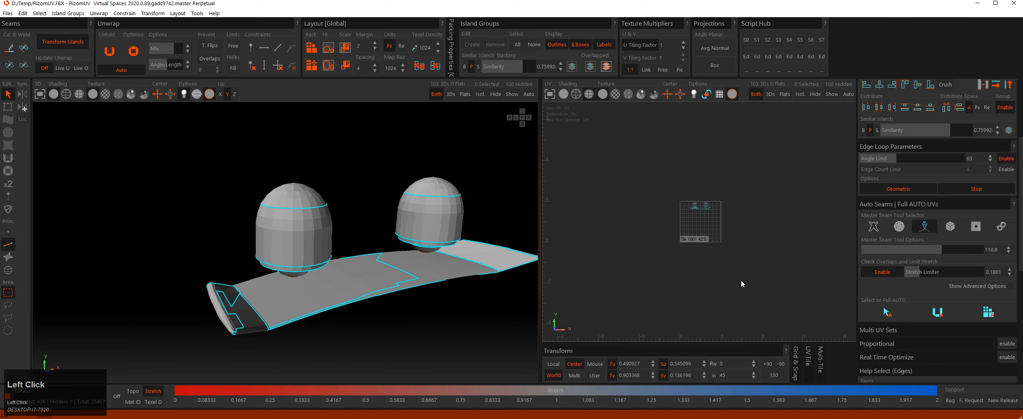
pyautogui.moveTo(344, 232)
pyautogui.keyDown('alt'); pyautogui.mouseDown()
pyautogui.moveTo(361, 231)
pyautogui.moveTo(344, 223)
pyautogui.mouseUp(); pyautogui.keyUp('alt')
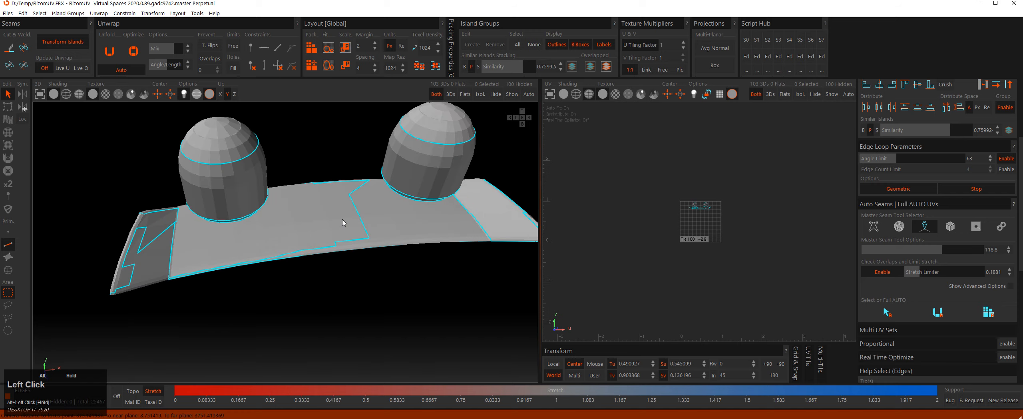
# Deselect the zigzag edges across the middle of the curved panel and on its dark end section.
pyautogui.keyDown('ctrl'); pyautogui.moveTo(343, 191); pyautogui.dragTo(371, 235); pyautogui.keyUp('ctrl')
pyautogui.keyDown('ctrl'); pyautogui.moveTo(339, 210); pyautogui.dragTo(306, 219); pyautogui.keyUp('ctrl')
pyautogui.keyDown('alt'); pyautogui.moveTo(306, 219); pyautogui.dragTo(203, 190, button='right'); pyautogui.keyUp('alt')
pyautogui.keyDown('ctrl'); pyautogui.moveTo(203, 190); pyautogui.dragTo(218, 279); pyautogui.keyUp('ctrl')
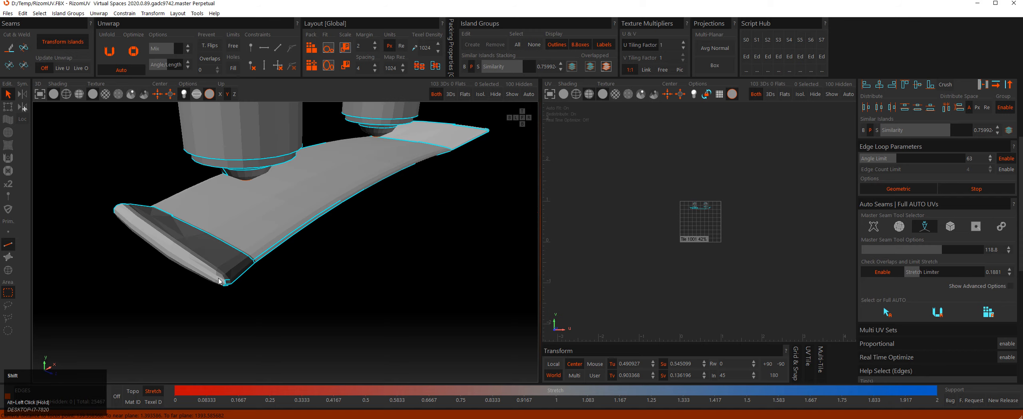
# Add the missing edges at the corner of the panel's dark end to the seam selection and deselect stray edges nearby.
pyautogui.keyDown('shift'); pyautogui.click(223, 282); pyautogui.keyUp('shift')
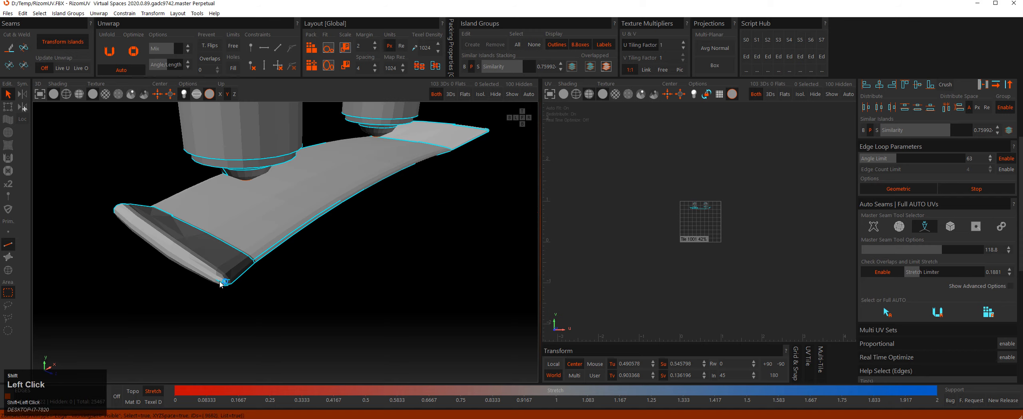
pyautogui.keyDown('alt'); pyautogui.moveTo(222, 285); pyautogui.dragTo(306, 242, button='middle'); pyautogui.keyUp('alt')
pyautogui.keyDown('alt'); pyautogui.moveTo(306, 242); pyautogui.dragTo(390, 203); pyautogui.keyUp('alt')
pyautogui.keyDown('shift'); pyautogui.click(305, 257); pyautogui.keyUp('shift')
pyautogui.keyDown('ctrl'); pyautogui.moveTo(389, 204); pyautogui.dragTo(469, 221); pyautogui.keyUp('ctrl')
pyautogui.keyDown('ctrl'); pyautogui.click(372, 229); pyautogui.keyUp('ctrl')
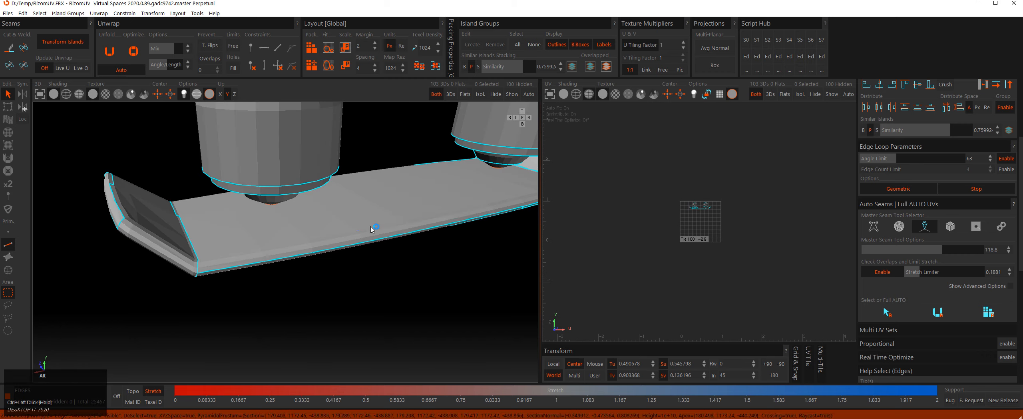
# Add the edge loops along the rims of the panel's ends to the seam selection and deselect the stray edges beside them.
pyautogui.keyDown('alt'); pyautogui.moveTo(372, 228); pyautogui.dragTo(220, 239); pyautogui.keyUp('alt')
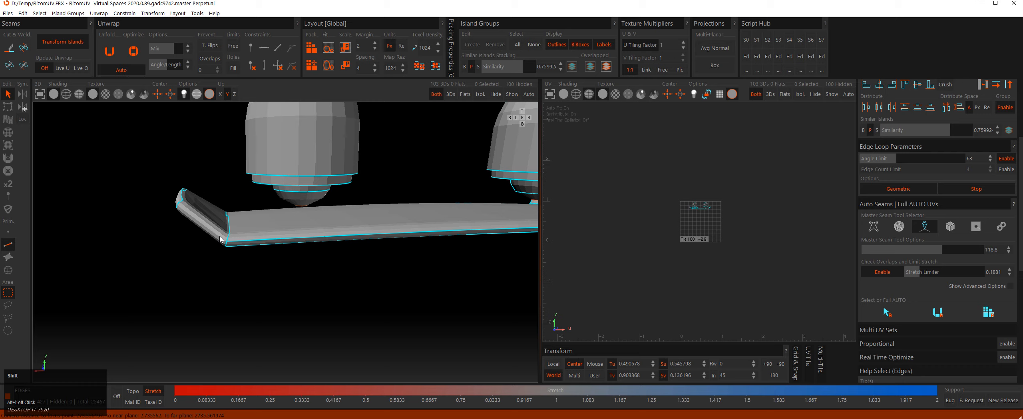
pyautogui.keyDown('shift'); pyautogui.click(192, 208); pyautogui.keyUp('shift')
pyautogui.keyDown('alt'); pyautogui.moveTo(192, 208); pyautogui.dragTo(884, 301); pyautogui.keyUp('alt')
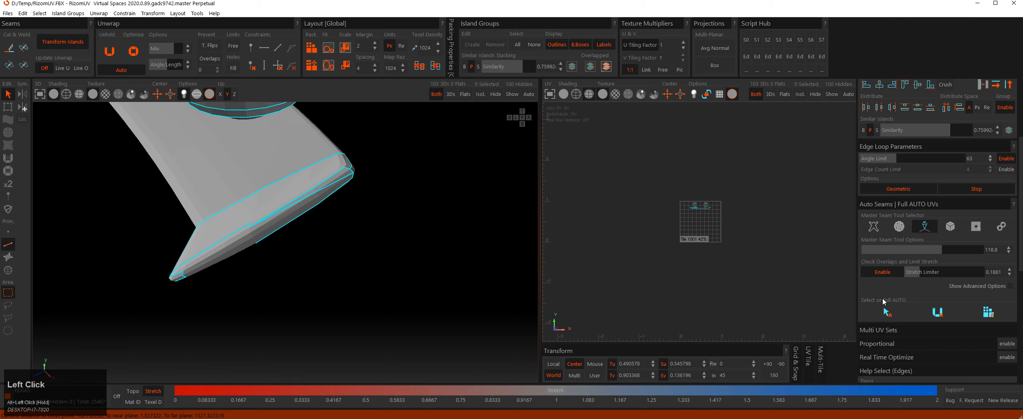
pyautogui.keyDown('alt'); pyautogui.moveTo(287, 222); pyautogui.dragTo(302, 225, button='right'); pyautogui.keyUp('alt')
pyautogui.keyDown('ctrl'); pyautogui.click(361, 187); pyautogui.keyUp('ctrl')
pyautogui.keyDown('alt'); pyautogui.moveTo(362, 188); pyautogui.dragTo(373, 163); pyautogui.keyUp('alt')
pyautogui.keyDown('ctrl'); pyautogui.click(376, 166); pyautogui.keyUp('ctrl')
pyautogui.keyDown('shift'); pyautogui.click(298, 164); pyautogui.keyUp('shift')
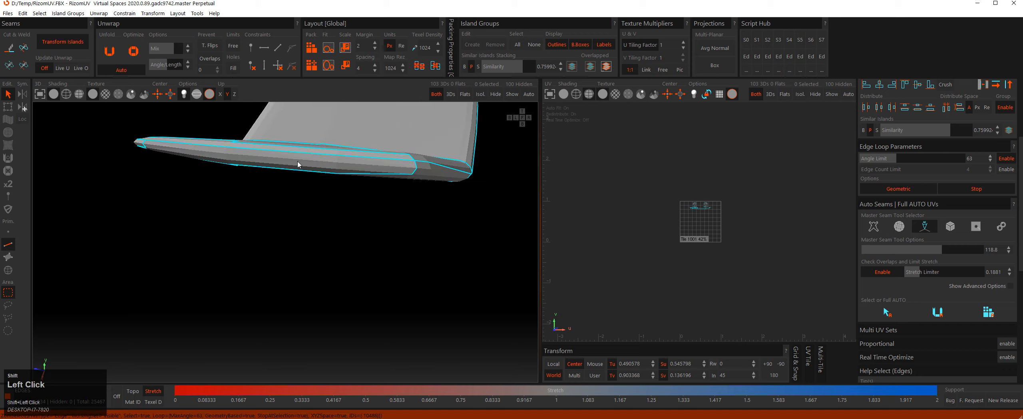
# Try adding edges along the panel's long side to the seam selection, undoing each attempt.
pyautogui.keyDown('alt'); pyautogui.moveTo(298, 164); pyautogui.dragTo(286, 202); pyautogui.keyUp('alt')
pyautogui.keyDown('shift'); pyautogui.click(286, 202); pyautogui.keyUp('shift')
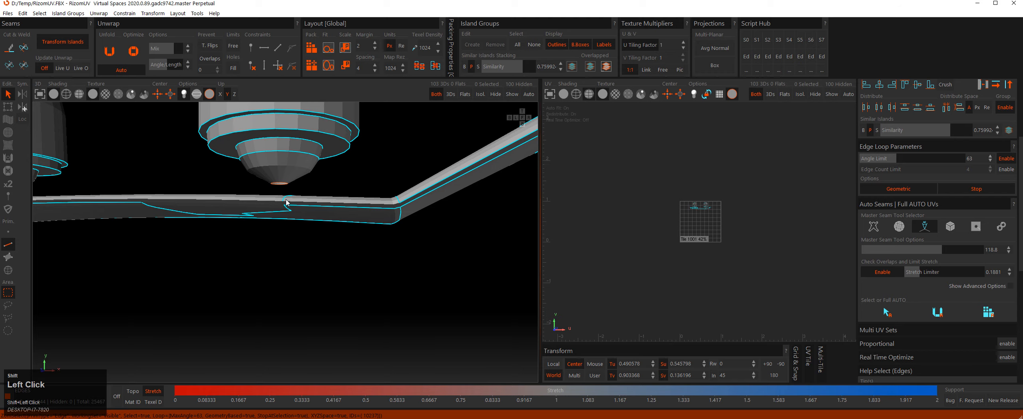
pyautogui.keyDown('shift'); pyautogui.click(294, 203); pyautogui.keyUp('shift')
pyautogui.hotkey('ctrl', 'z')
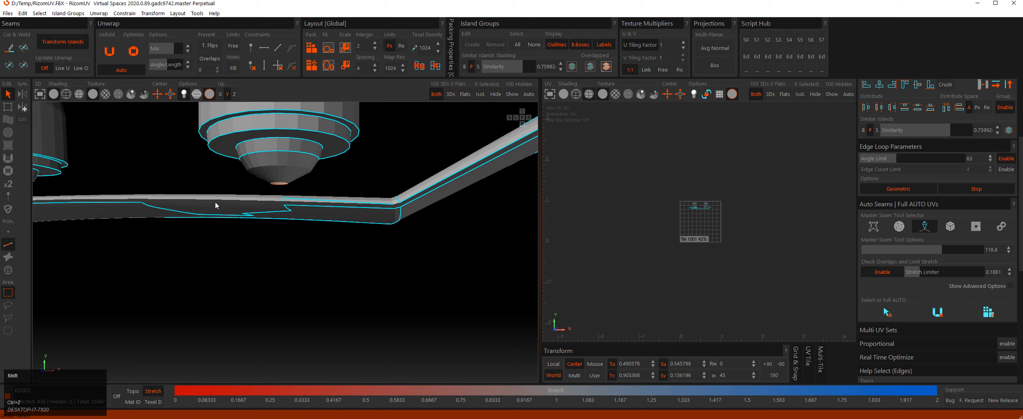
pyautogui.keyDown('shift'); pyautogui.click(216, 207); pyautogui.keyUp('shift')
pyautogui.keyDown('alt'); pyautogui.moveTo(216, 206); pyautogui.dragTo(298, 245); pyautogui.keyUp('alt')
pyautogui.hotkey('ctrl', 'z')
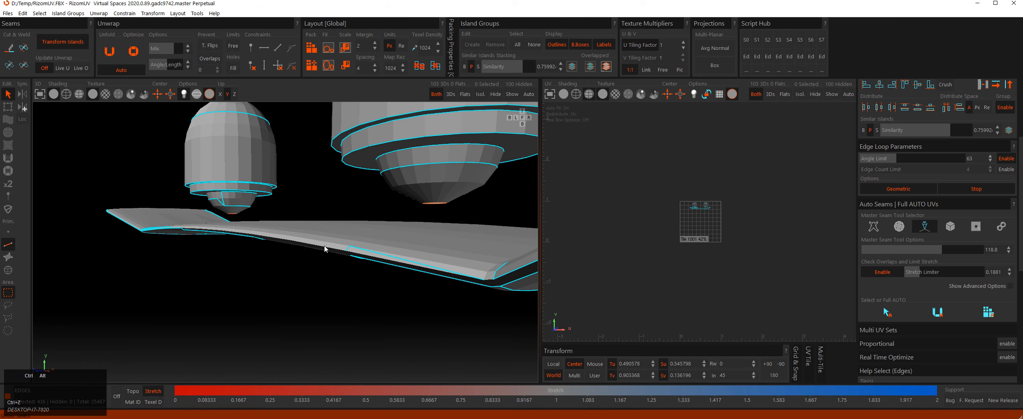
pyautogui.keyDown('shift'); pyautogui.click(333, 250); pyautogui.keyUp('shift')
pyautogui.hotkey('ctrl', 'z')
# Add the edge loop along the panel's long side to the seams and deselect the leftover edges beside and beneath it.
pyautogui.keyDown('shift'); pyautogui.click(301, 247); pyautogui.keyUp('shift')
pyautogui.keyDown('shift'); pyautogui.doubleClick(302, 244); pyautogui.keyUp('shift')
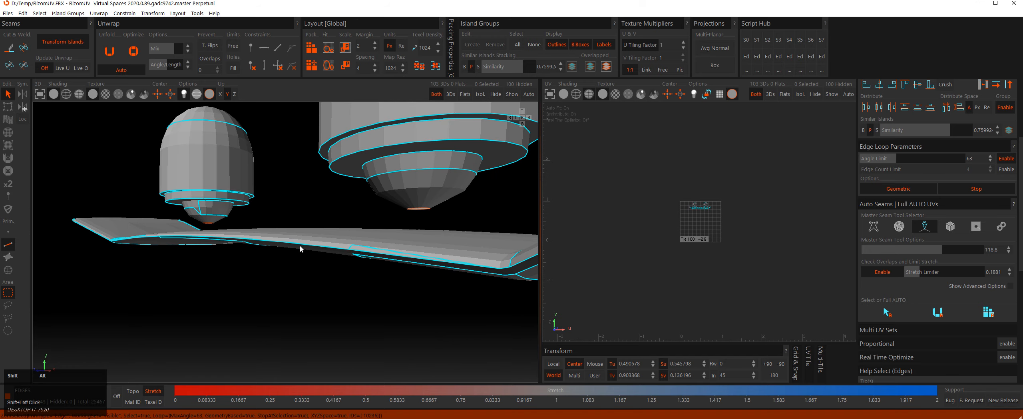
pyautogui.keyDown('alt'); pyautogui.moveTo(301, 247); pyautogui.dragTo(360, 262); pyautogui.keyUp('alt')
pyautogui.keyDown('ctrl'); pyautogui.click(374, 263); pyautogui.keyUp('ctrl')
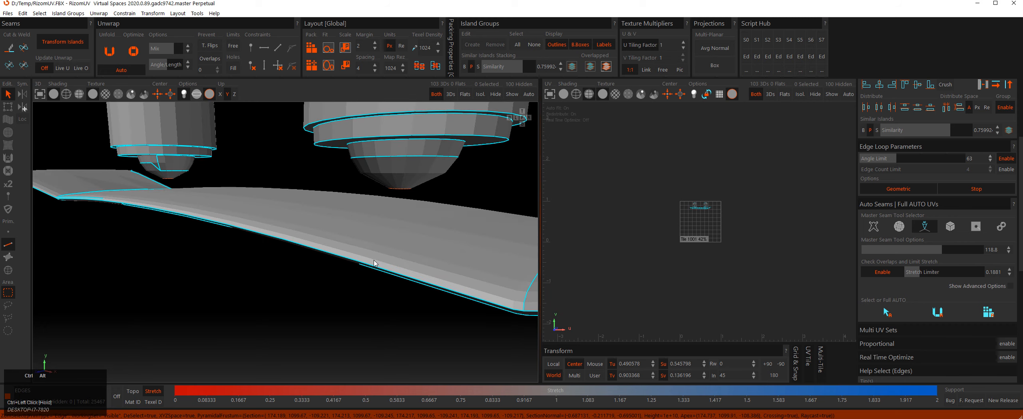
pyautogui.keyDown('alt'); pyautogui.moveTo(375, 263); pyautogui.dragTo(269, 240, button='middle'); pyautogui.keyUp('alt')
pyautogui.keyDown('ctrl'); pyautogui.moveTo(269, 240); pyautogui.dragTo(376, 263); pyautogui.keyUp('ctrl')
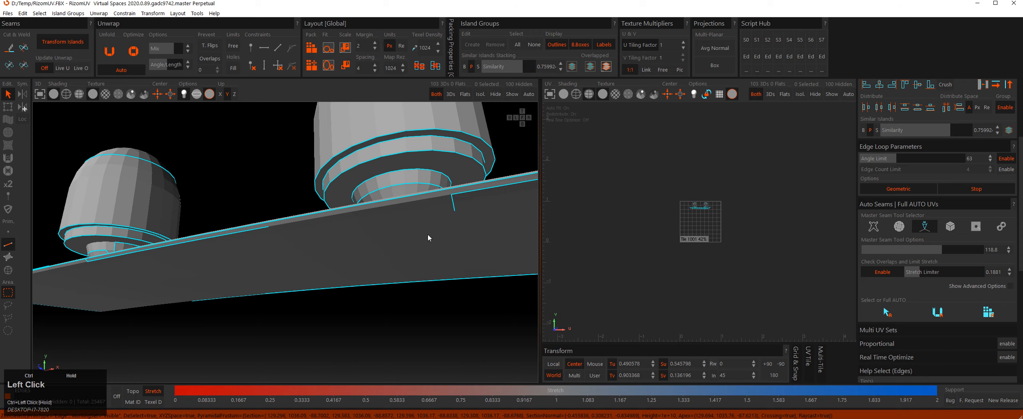
pyautogui.keyDown('alt'); pyautogui.moveTo(428, 234); pyautogui.dragTo(446, 220); pyautogui.keyUp('alt')
pyautogui.keyDown('ctrl'); pyautogui.moveTo(446, 221); pyautogui.dragTo(462, 205); pyautogui.keyUp('ctrl')
pyautogui.keyDown('alt'); pyautogui.moveTo(462, 206); pyautogui.dragTo(311, 228); pyautogui.keyUp('alt')
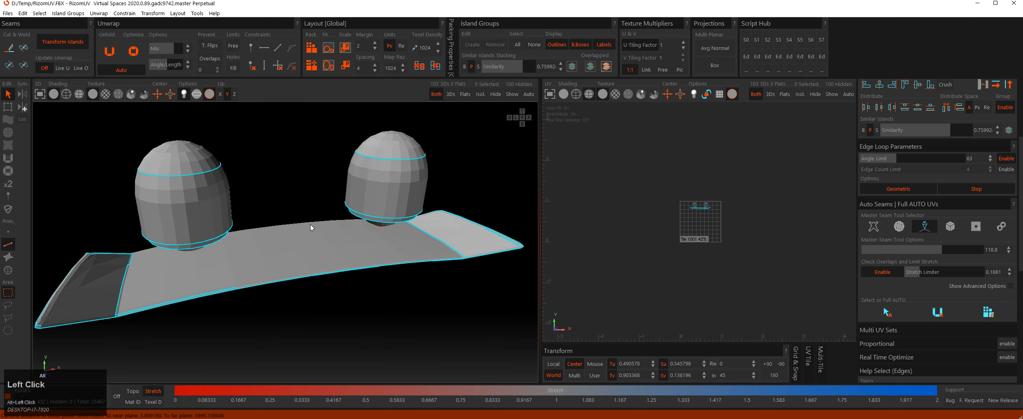
# Cut the selected seams and run the automatic cut and unfold on the isolated domes and panel.
pyautogui.press('c')
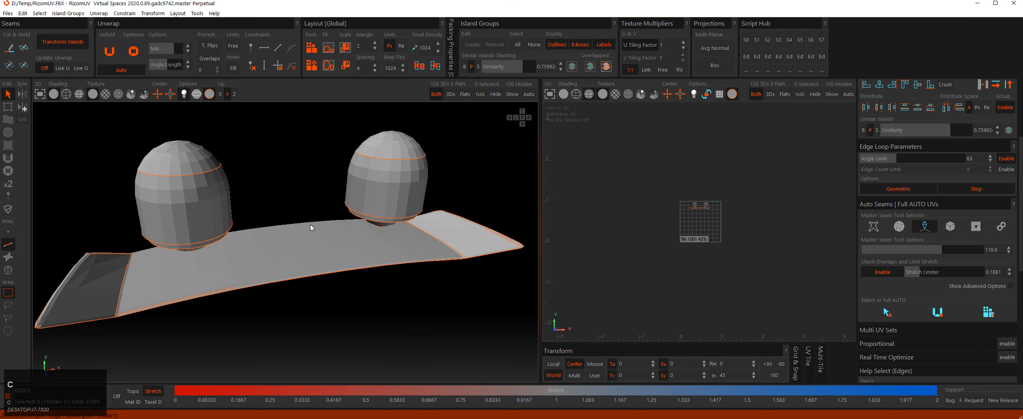
pyautogui.click(938, 313)
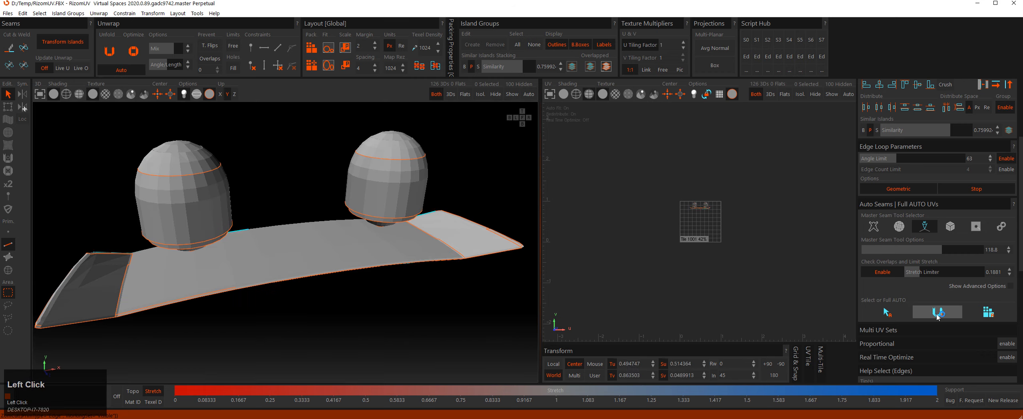
# Run the full automatic cut, unfold and pack on the isolated domes and panel, and inspect the packed islands.
pyautogui.click(984, 314)
pyautogui.scroll(4, 694, 221)
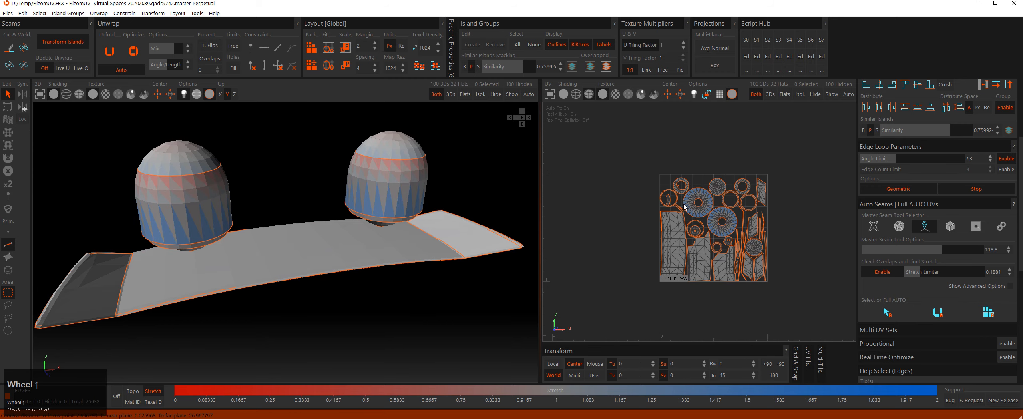
pyautogui.scroll(2, 658, 216)
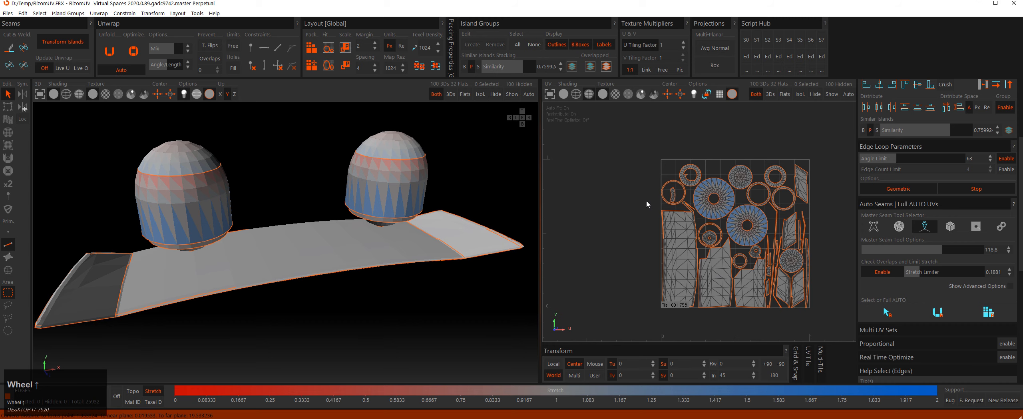
pyautogui.scroll(1, 647, 182)
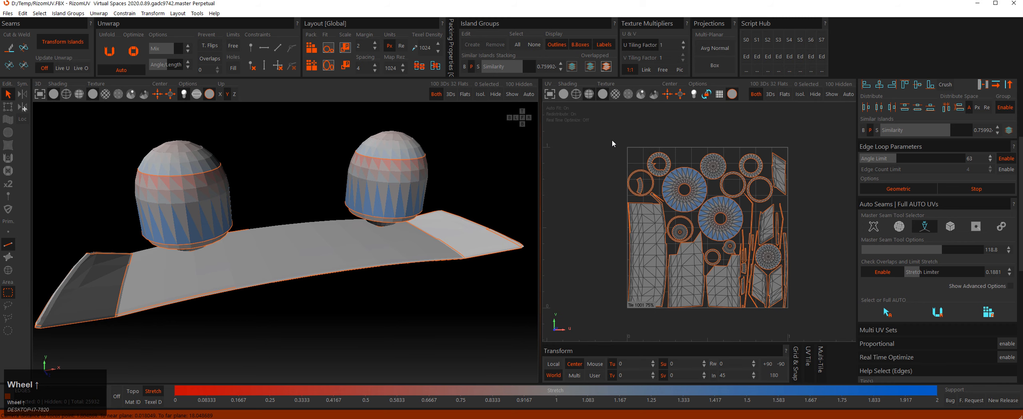
pyautogui.scroll(3, 680, 181)
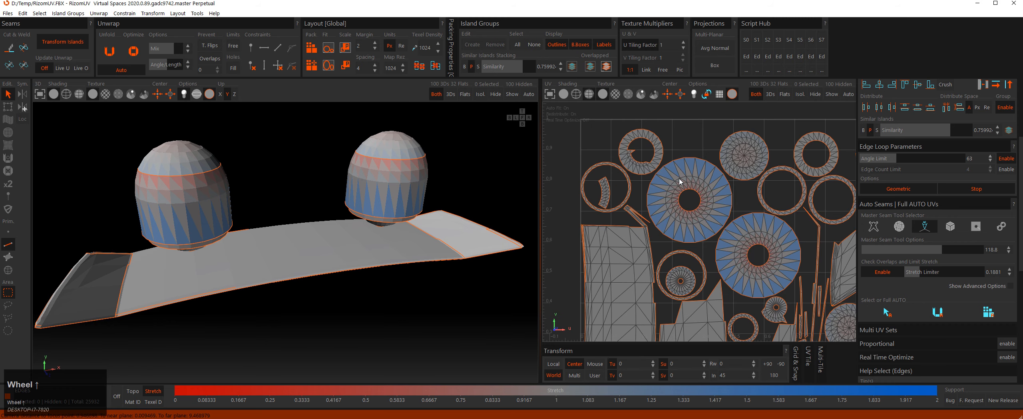
pyautogui.scroll(3, 681, 182)
# Cut the radial edge across the large ring-shaped island of the first dome's side wall.
pyautogui.press('2')
pyautogui.click(655, 230)
pyautogui.press('c')
pyautogui.scroll(-3, 655, 227)
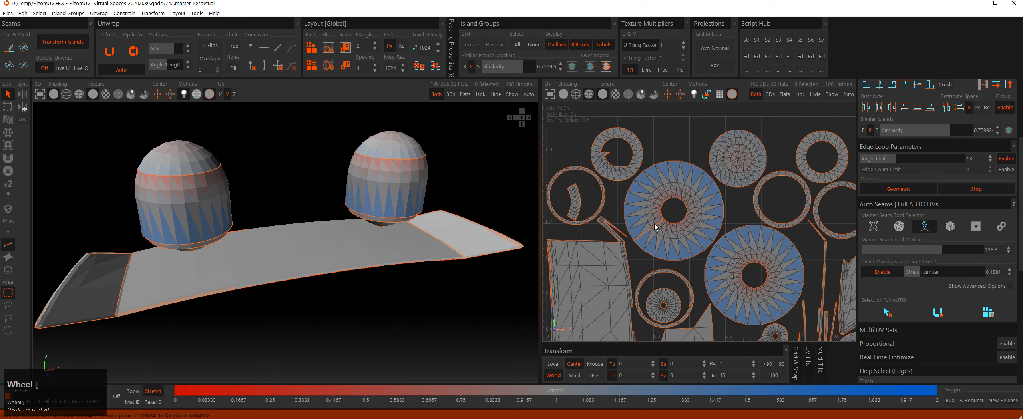
# Try to straighten the first dome's large ring-shaped island into a rectangular grid.
pyautogui.press('3')
pyautogui.press('4')
pyautogui.click(676, 227)
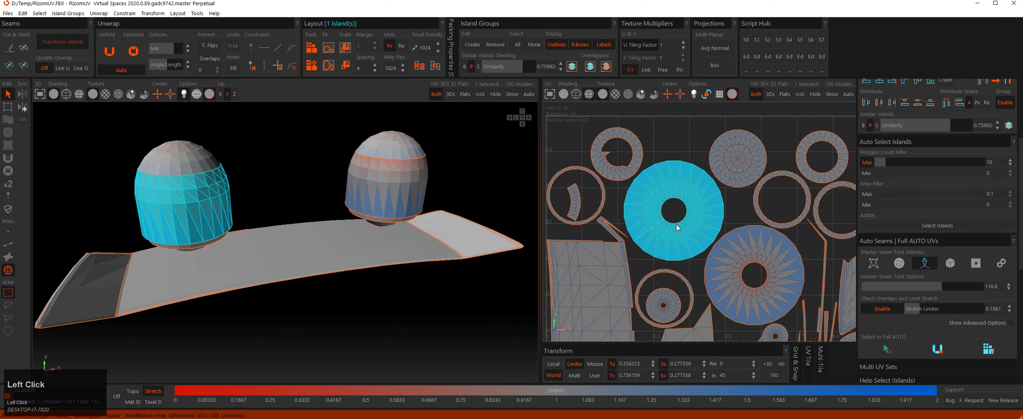
pyautogui.scroll(2, 1022, 147)
pyautogui.scroll(4, 1022, 147)
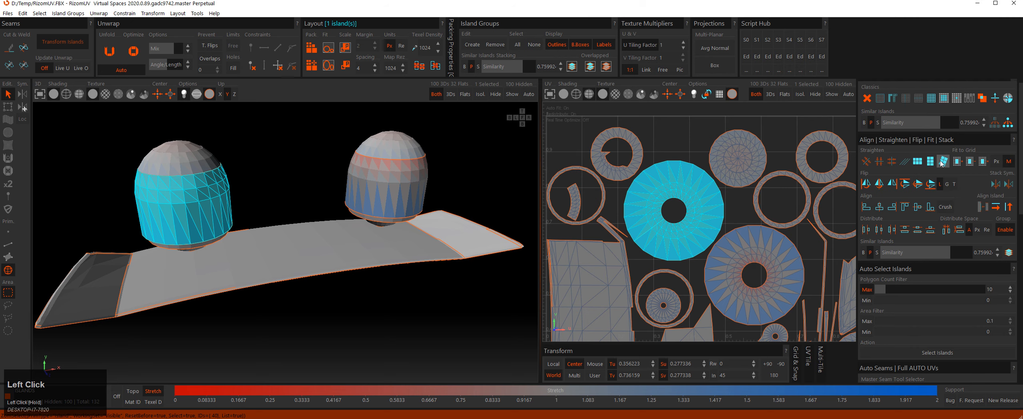
pyautogui.click(932, 162)
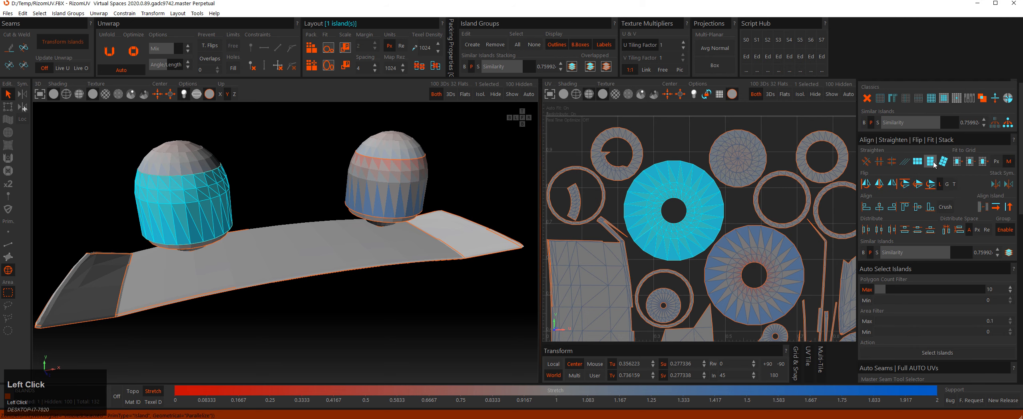
pyautogui.click(708, 148)
# Move the large ring-shaped island out of the packed UV tile into the empty space beyond its upper-left corner.
pyautogui.click(655, 209)
pyautogui.scroll(-5, 655, 209)
pyautogui.click(652, 216)
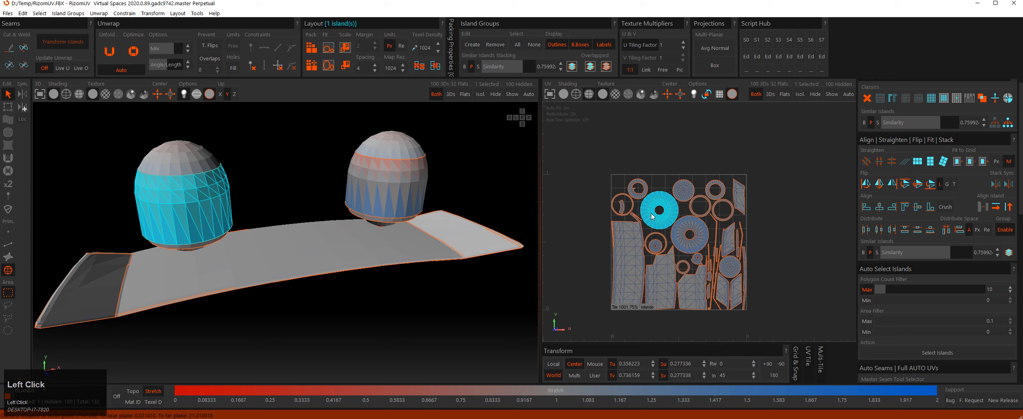
pyautogui.moveTo(653, 216); pyautogui.dragTo(567, 164)
pyautogui.scroll(2, 572, 180)
pyautogui.scroll(2, 572, 176)
pyautogui.click(572, 175)
pyautogui.keyDown('alt'); pyautogui.moveTo(572, 176); pyautogui.dragTo(619, 219, button='middle'); pyautogui.keyUp('alt')
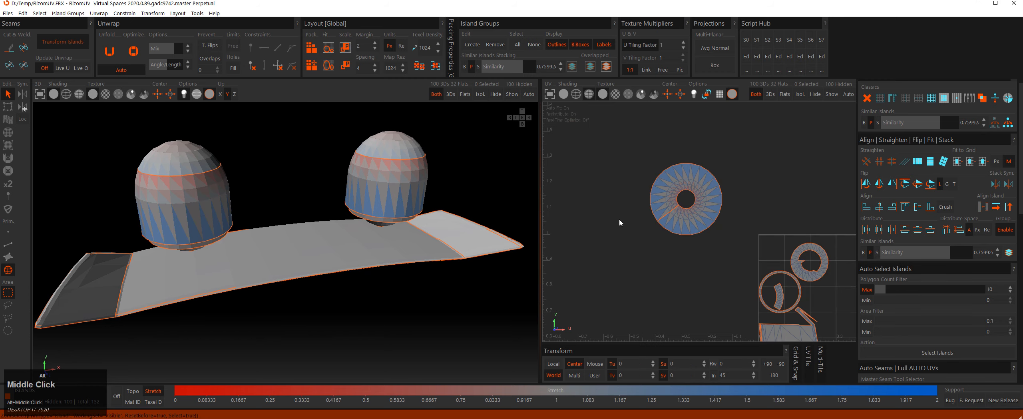
# Try again to straighten the ring-shaped island outside the tile into a grid.
pyautogui.click(714, 191)
pyautogui.click(936, 162)
pyautogui.click(677, 223)
pyautogui.scroll(2, 677, 222)
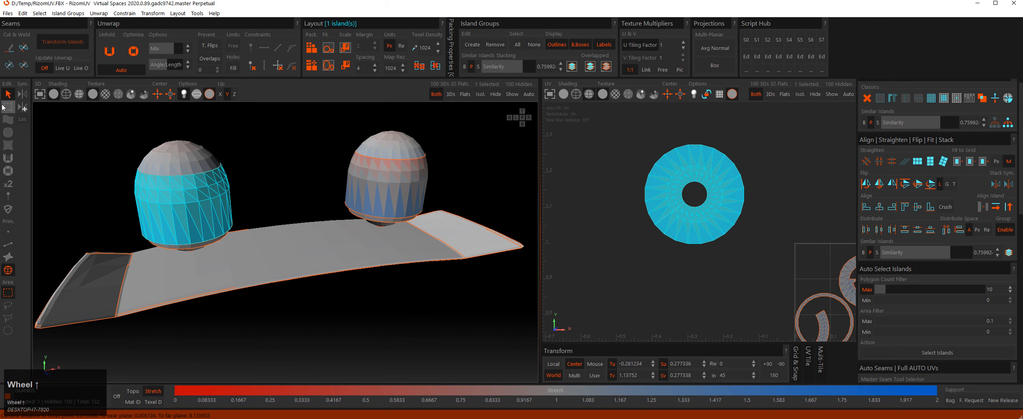
# Pull the ring-shaped island's lower-left area around the cut seam with the deformation brush.
pyautogui.click(8, 119)
pyautogui.moveTo(660, 237); pyautogui.dragTo(662, 233)
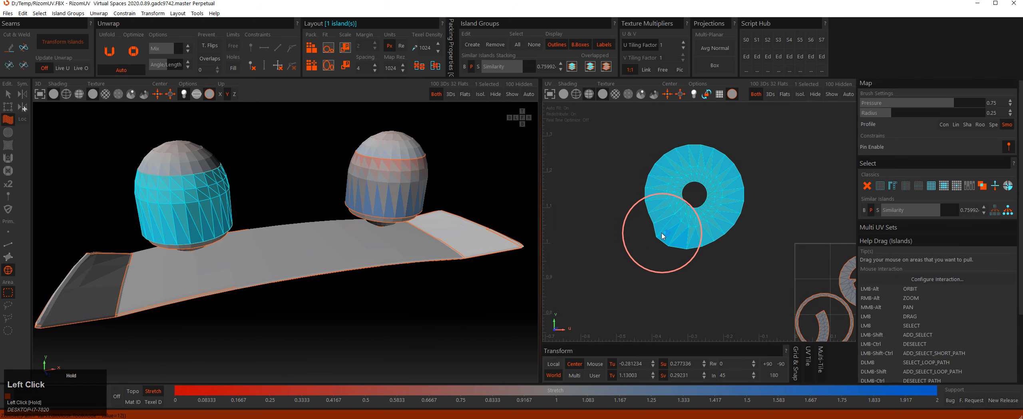
pyautogui.press('2')
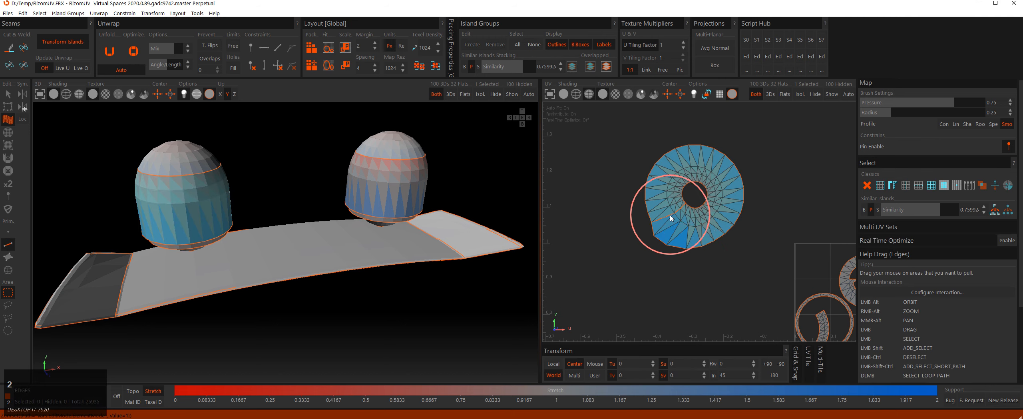
pyautogui.moveTo(671, 218); pyautogui.dragTo(642, 237)
# Move the outer corner point of the ring's cut seam outward to separate the two sides of the seam.
pyautogui.press('1')
pyautogui.scroll(4, 642, 236)
pyautogui.click(641, 238)
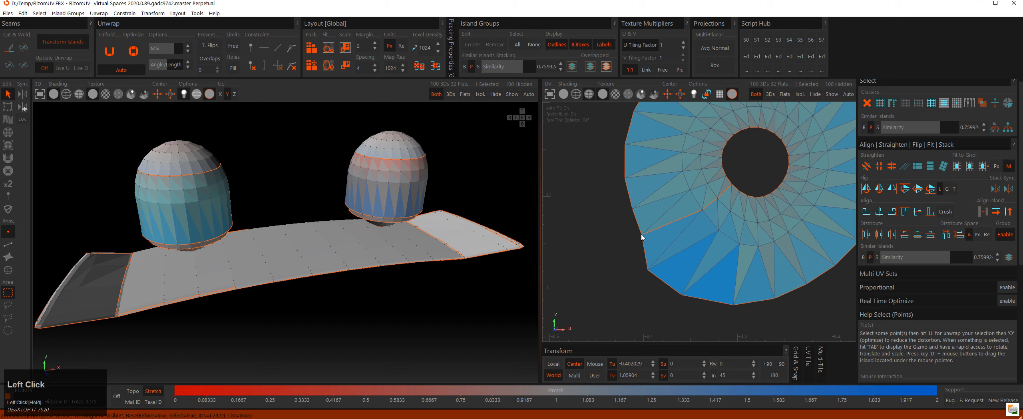
pyautogui.press('Tab')
pyautogui.press('space')
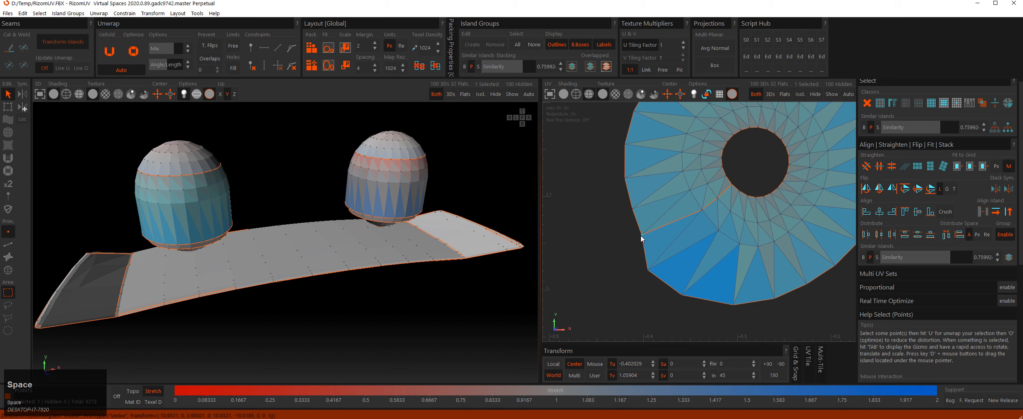
pyautogui.moveTo(641, 238); pyautogui.dragTo(644, 239)
pyautogui.moveTo(643, 235); pyautogui.dragTo(624, 223, button='middle')
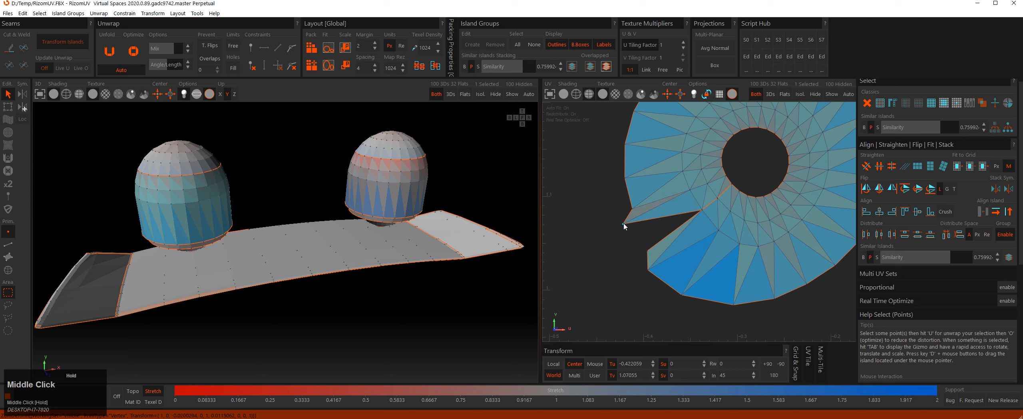
# Select the edges along one side of the seam and move them outward to open the gap toward the inner hole.
pyautogui.press('F2')
pyautogui.click(685, 211)
pyautogui.doubleClick(681, 218)
pyautogui.moveTo(666, 212); pyautogui.dragTo(666, 215, button='middle')
pyautogui.press('space')
pyautogui.scroll(-2, 656, 216)
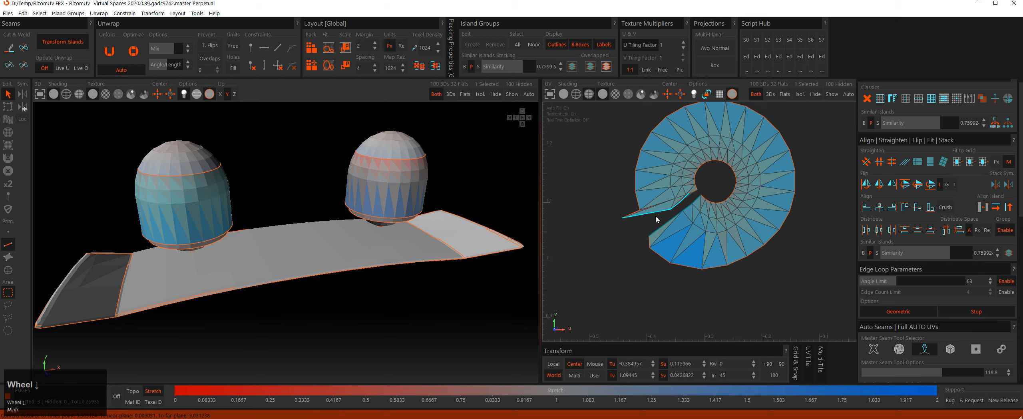
# Pull the ring's polygons beside the gap up and outward with the deformation brush to widen the opening.
pyautogui.press('3')
pyautogui.click(8, 107)
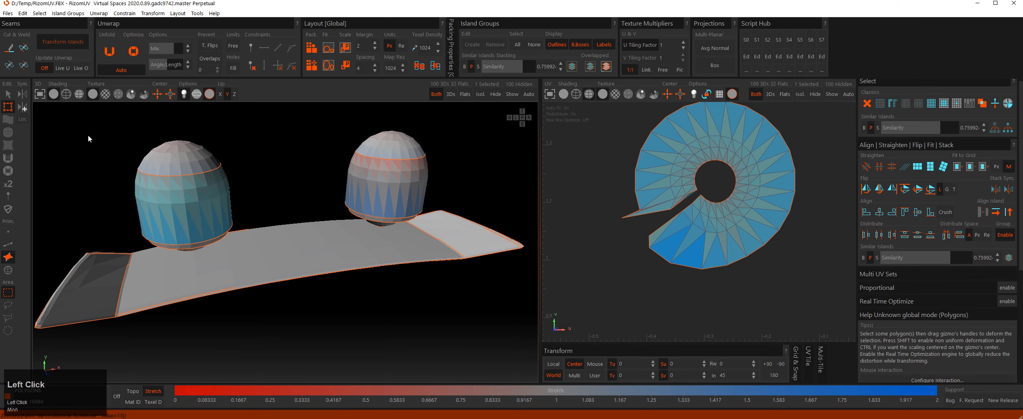
pyautogui.click(8, 120)
pyautogui.moveTo(702, 234)
pyautogui.mouseDown()
pyautogui.moveTo(675, 258)
pyautogui.moveTo(709, 227)
pyautogui.moveTo(652, 195)
pyautogui.moveTo(661, 198)
pyautogui.moveTo(659, 186)
pyautogui.mouseUp()
pyautogui.scroll(-3, 661, 196)
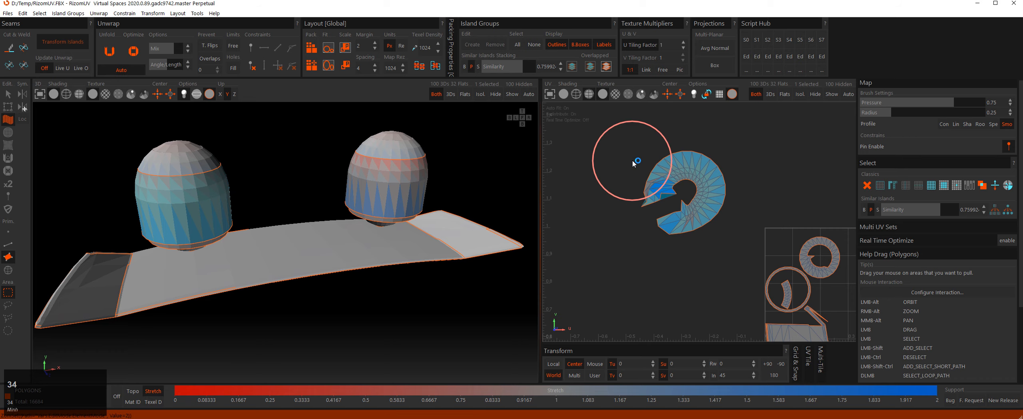
pyautogui.click(891, 185)
pyautogui.moveTo(1020, 148); pyautogui.dragTo(1019, 146)
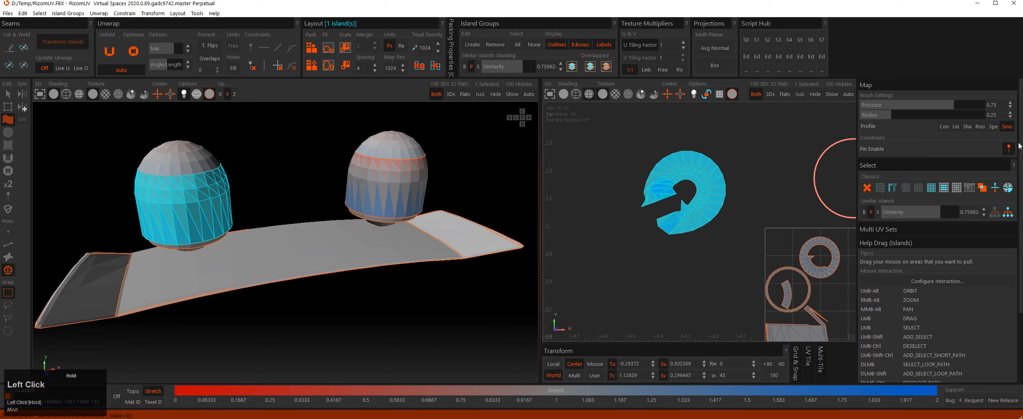
pyautogui.press('2')
pyautogui.press('3')
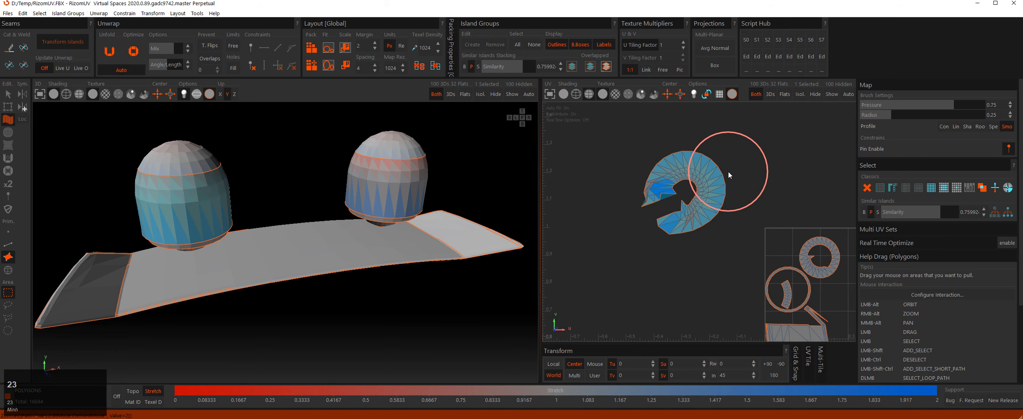
pyautogui.press('4')
pyautogui.moveTo(1022, 178); pyautogui.dragTo(1022, 169)
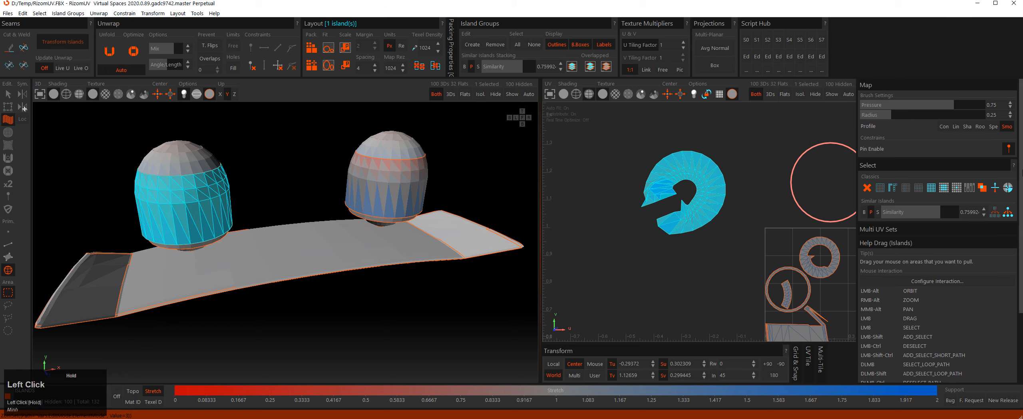
# Reshape the end of the opened ring beside the gap with the deformation brush, and return to the selection tool.
pyautogui.press('2')
pyautogui.click(733, 187)
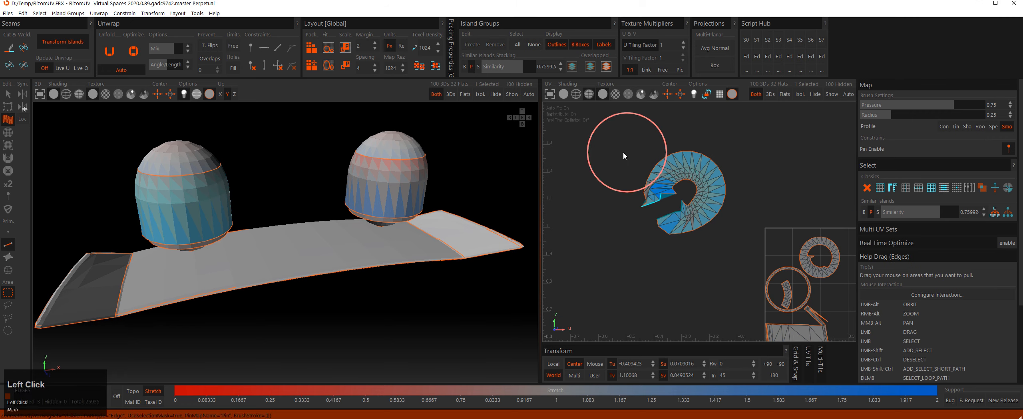
pyautogui.moveTo(624, 154)
pyautogui.mouseDown()
pyautogui.moveTo(710, 225)
pyautogui.moveTo(637, 183)
pyautogui.mouseUp()
pyautogui.press('q')
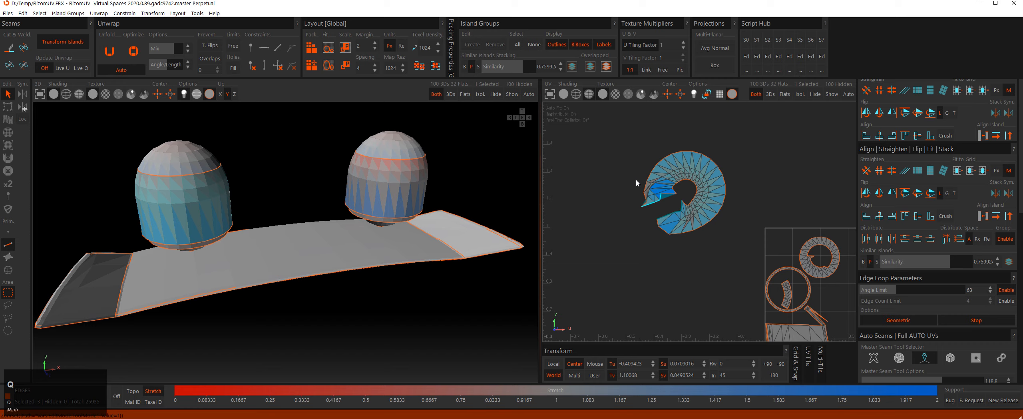
# Select all polygons of the opened ring island and try the Straighten operations on them.
pyautogui.click(942, 172)
pyautogui.press('3')
pyautogui.moveTo(622, 142); pyautogui.dragTo(742, 248)
pyautogui.click(943, 171)
pyautogui.click(930, 171)
pyautogui.click(929, 171)
pyautogui.click(929, 171)
# Cut across the thin ring-shaped rim island and try to straighten it into a grid.
pyautogui.scroll(3, 729, 202)
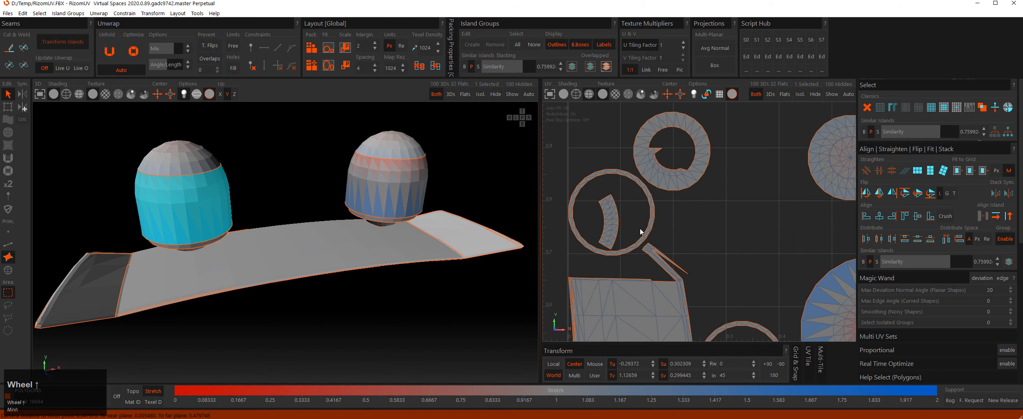
pyautogui.scroll(2, 640, 230)
pyautogui.press('2')
pyautogui.press('c')
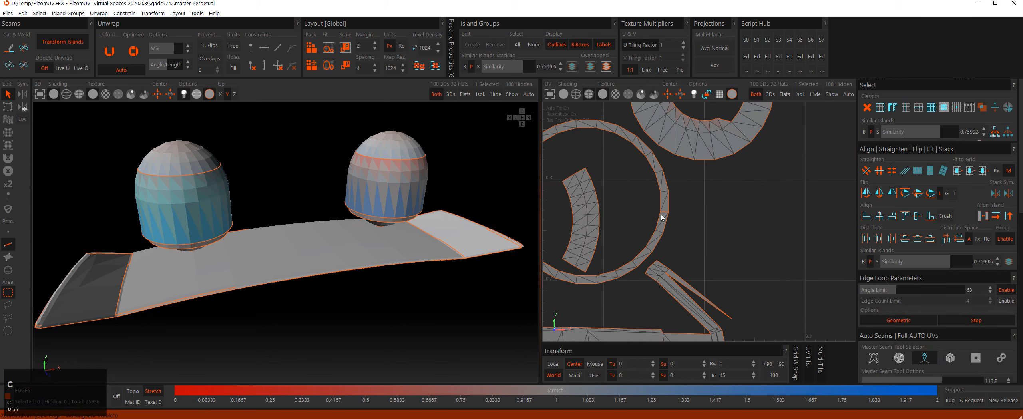
pyautogui.press('4')
pyautogui.click(662, 197)
pyautogui.click(946, 172)
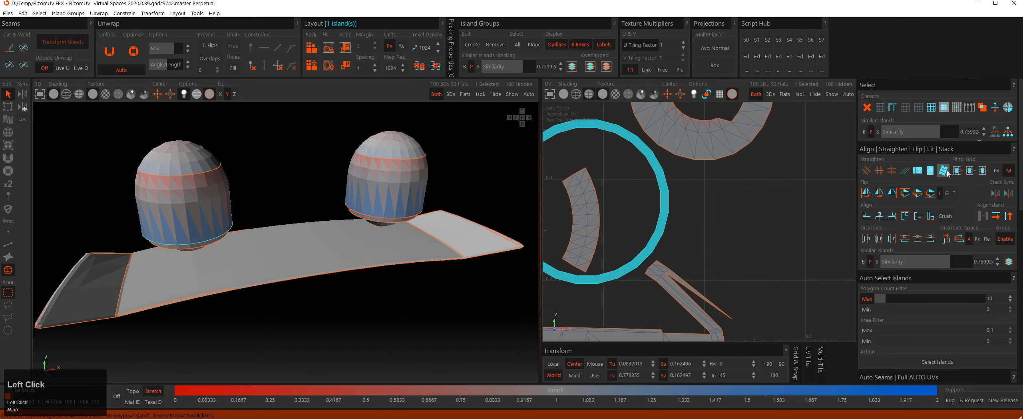
pyautogui.press('alt')
pyautogui.keyDown('alt'); pyautogui.moveTo(684, 208); pyautogui.dragTo(667, 208, button='middle'); pyautogui.keyUp('alt')
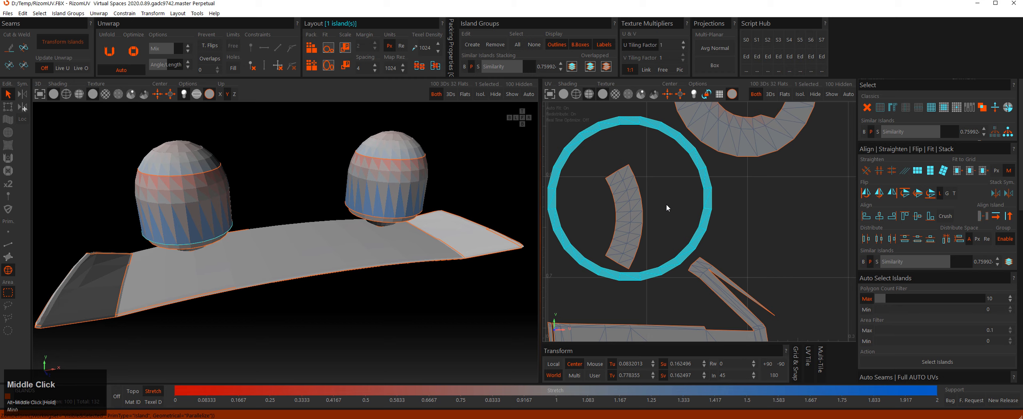
# Try to straighten the curved arc island inside the thin ring and the long narrow strip at the tile's right edge.
pyautogui.click(629, 216)
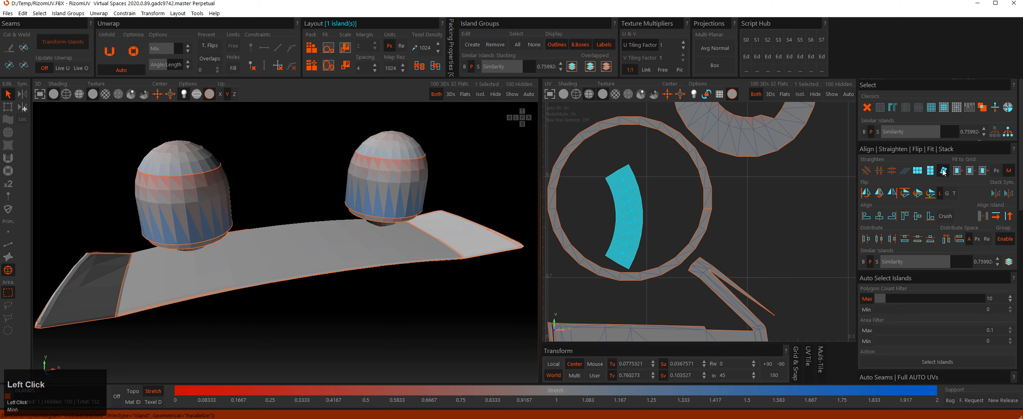
pyautogui.click(930, 171)
pyautogui.scroll(-3, 777, 183)
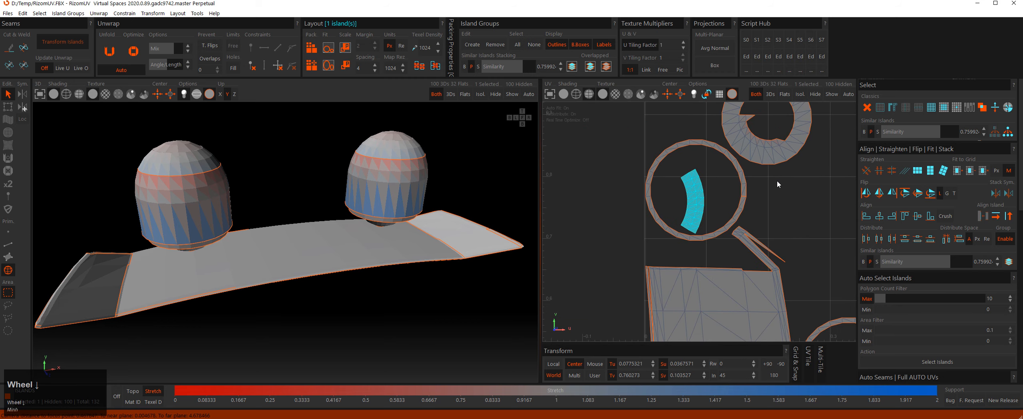
pyautogui.keyDown('alt'); pyautogui.moveTo(777, 181); pyautogui.dragTo(688, 219, button='middle'); pyautogui.keyUp('alt')
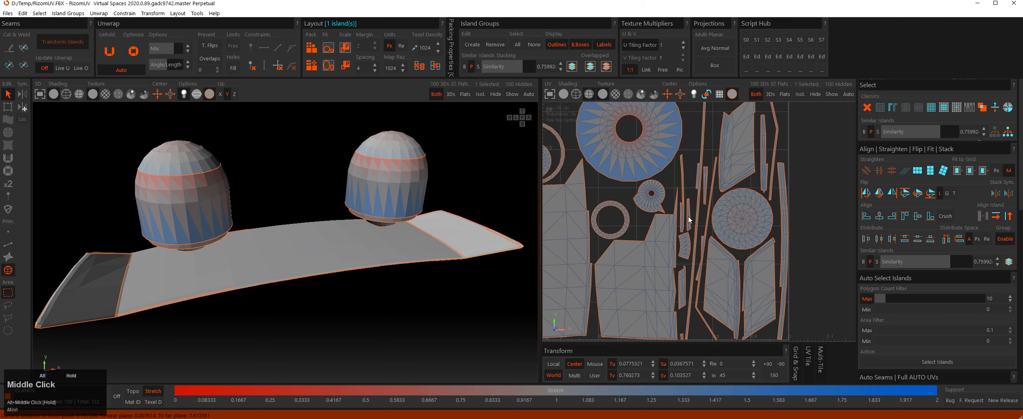
pyautogui.click(783, 215)
pyautogui.click(944, 171)
pyautogui.click(923, 170)
# Move the curved arc island out of the thin ring into the free space beside the opened ring.
pyautogui.keyDown('alt'); pyautogui.moveTo(643, 150); pyautogui.dragTo(678, 188, button='middle'); pyautogui.keyUp('alt')
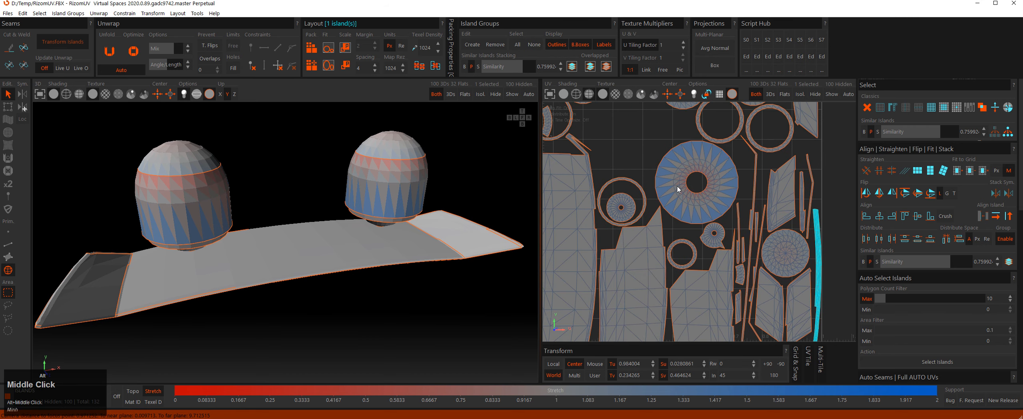
pyautogui.scroll(-3, 678, 188)
pyautogui.keyDown('alt'); pyautogui.moveTo(603, 123); pyautogui.dragTo(673, 201, button='middle'); pyautogui.keyUp('alt')
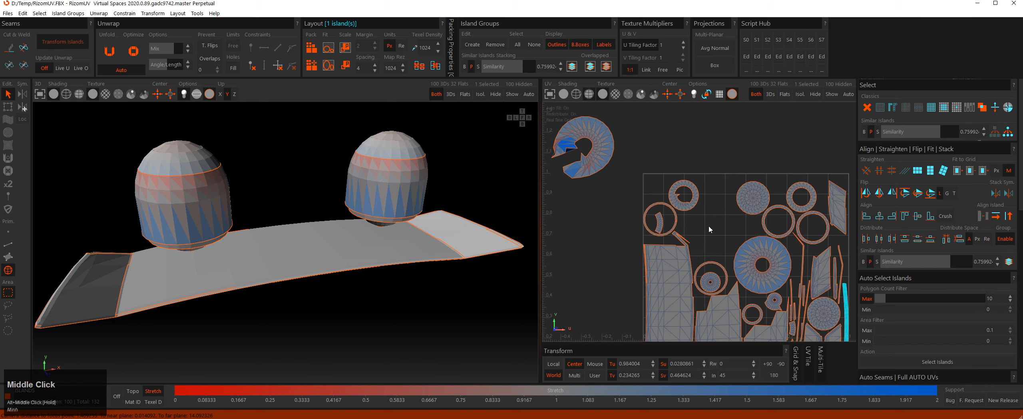
pyautogui.scroll(2, 708, 225)
pyautogui.scroll(2, 614, 224)
pyautogui.click(614, 229)
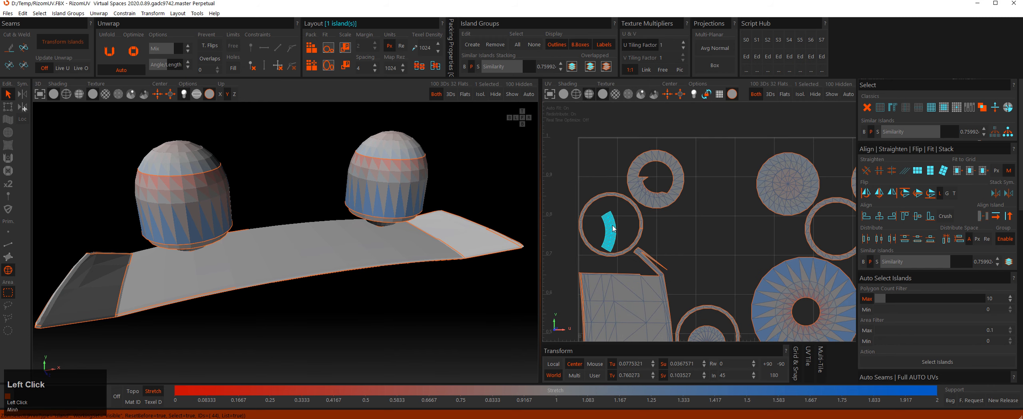
pyautogui.scroll(4, 614, 229)
pyautogui.scroll(-3, 610, 235)
pyautogui.press('Tab')
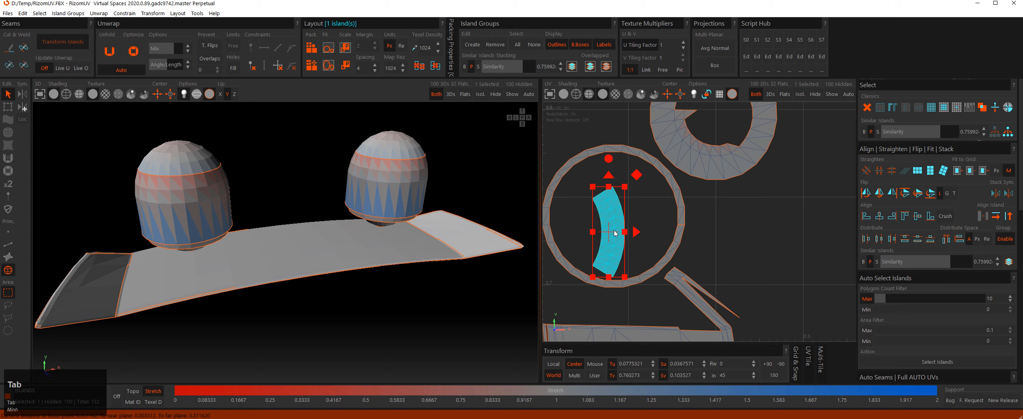
pyautogui.keyDown('alt'); pyautogui.moveTo(616, 233); pyautogui.dragTo(790, 251); pyautogui.keyUp('alt')
# Try the Straighten rectangularize operations on the detached arc island, selecting it as an island and by its polygons.
pyautogui.click(939, 173)
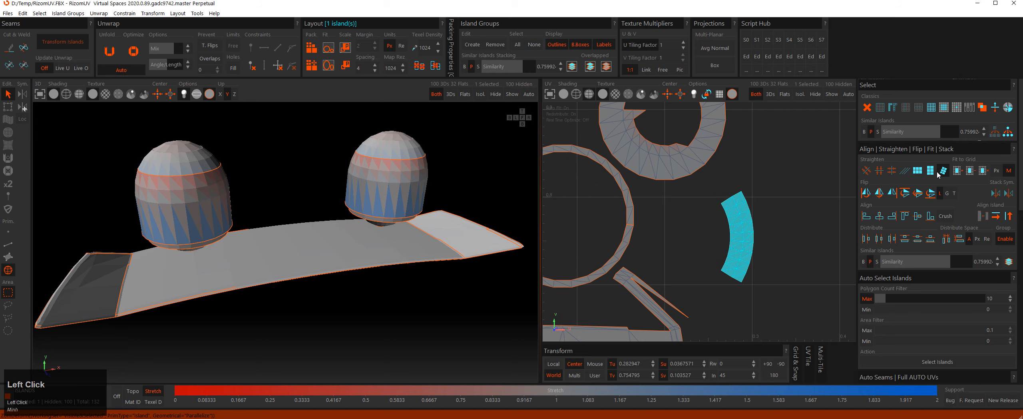
pyautogui.click(928, 172)
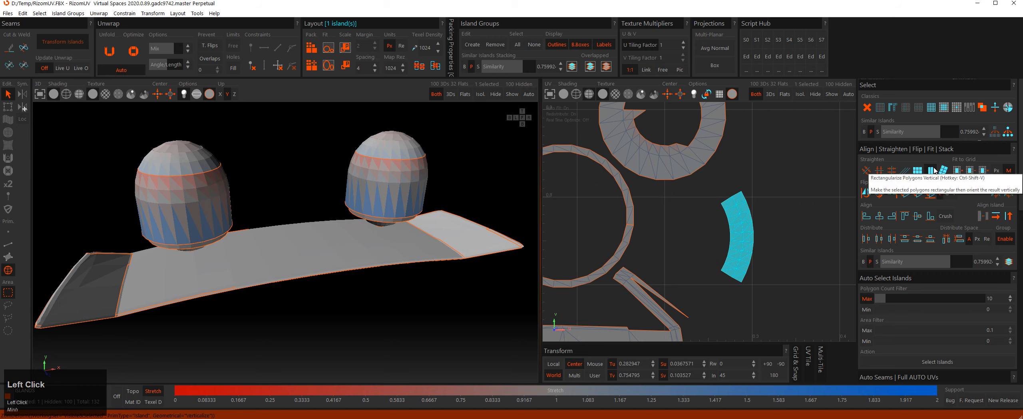
pyautogui.press('F3')
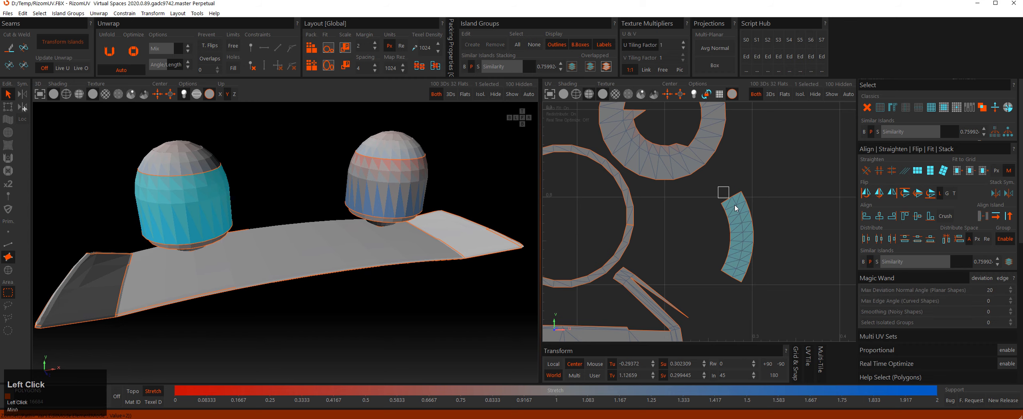
pyautogui.click(737, 208)
pyautogui.click(924, 171)
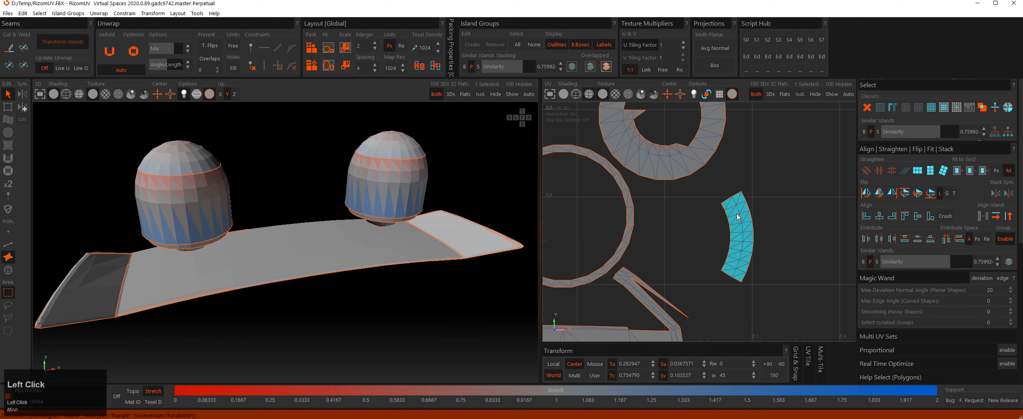
pyautogui.press('F4')
pyautogui.click(775, 287)
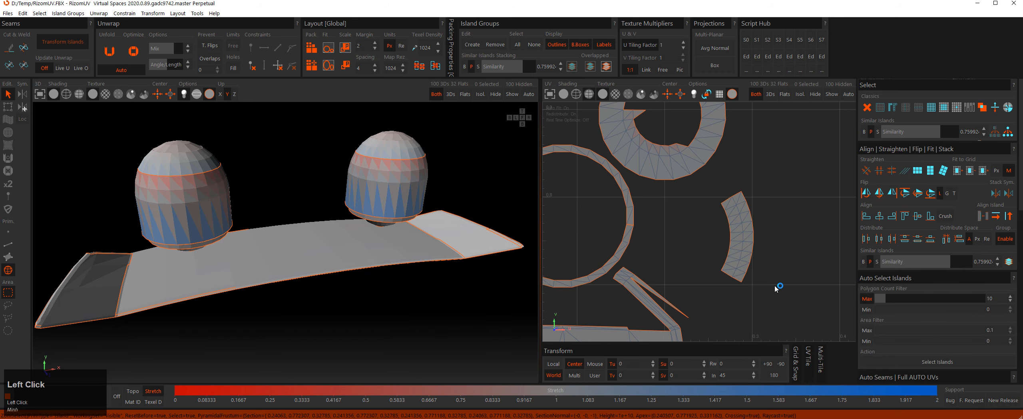
pyautogui.click(929, 171)
pyautogui.click(929, 172)
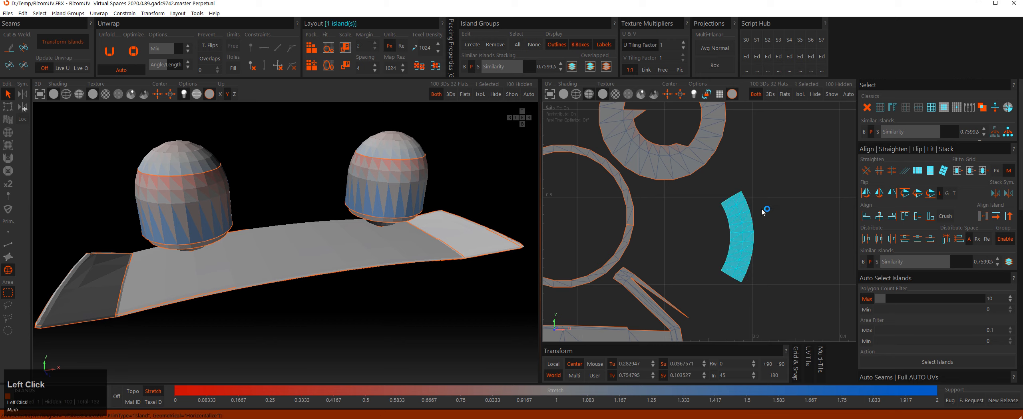
pyautogui.middleClick(781, 206)
# Try to rectangularize and vertically flip all islands of one dome, undo the flip and clear the selection.
pyautogui.click(744, 227)
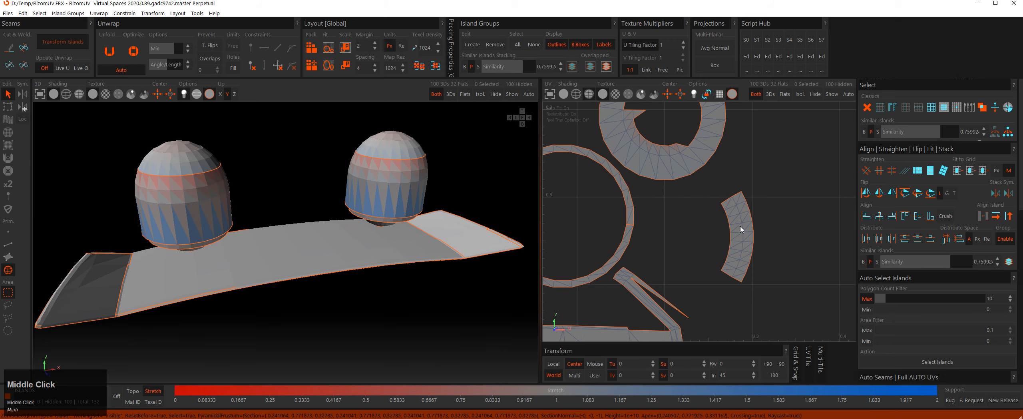
pyautogui.click(930, 171)
pyautogui.click(918, 172)
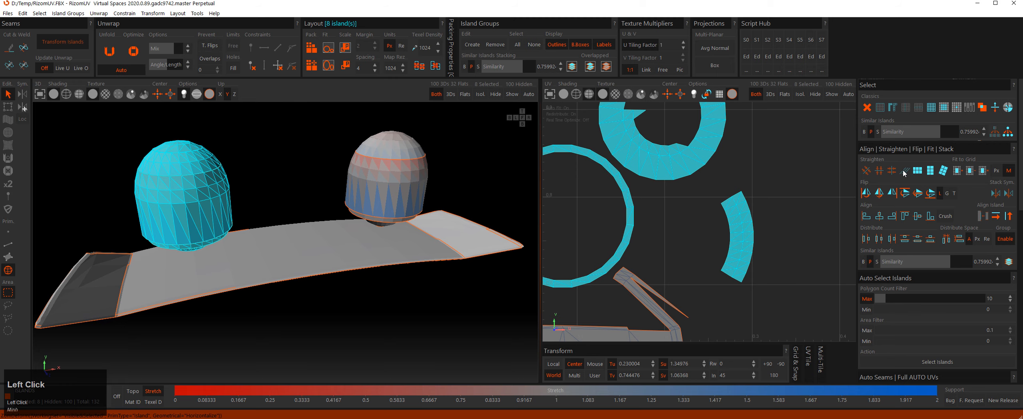
pyautogui.scroll(-3, 917, 197)
pyautogui.click(930, 193)
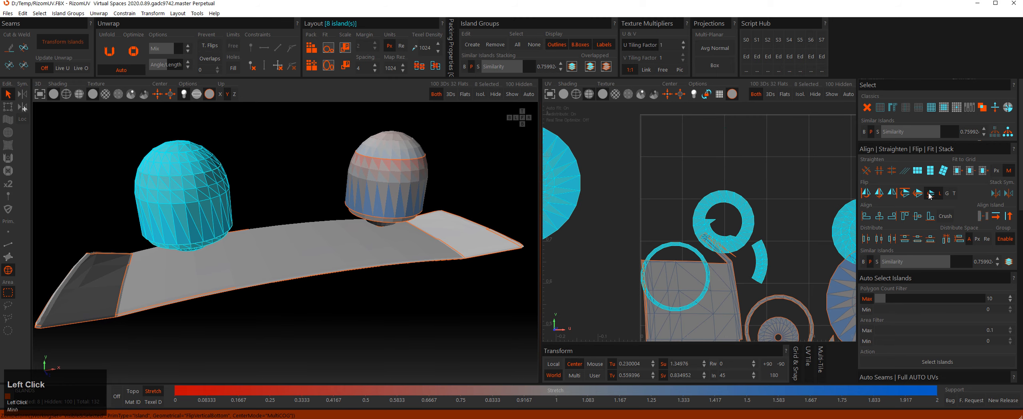
pyautogui.hotkey('ctrl', 'z')
pyautogui.click(783, 209)
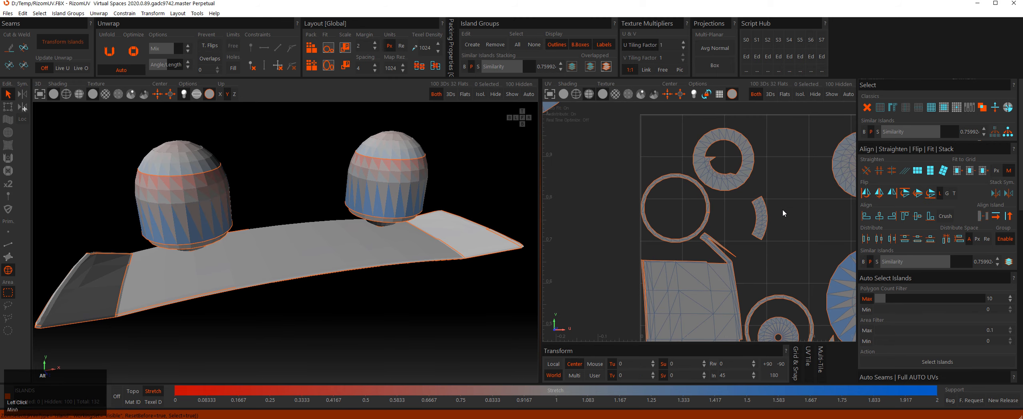
# Select the inner edge loop of the arc island and straighten it into a vertical line.
pyautogui.keyDown('alt'); pyautogui.moveTo(783, 210); pyautogui.dragTo(667, 194, button='middle'); pyautogui.keyUp('alt')
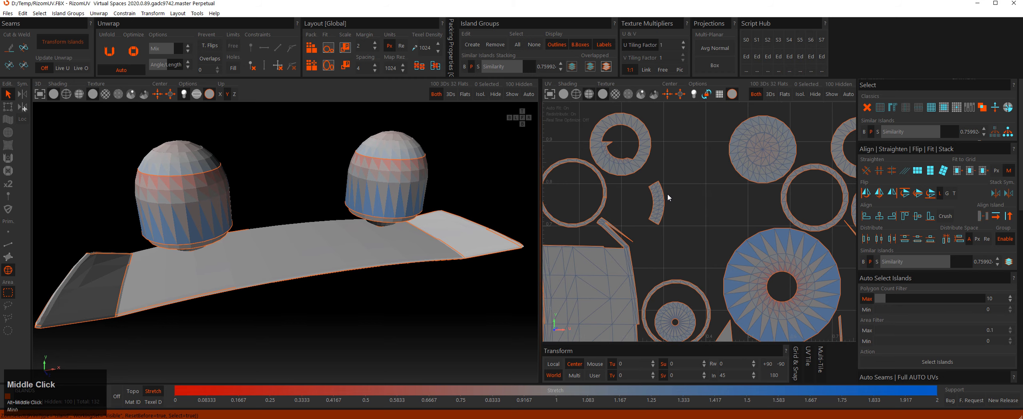
pyautogui.scroll(3, 667, 194)
pyautogui.scroll(2, 622, 193)
pyautogui.press('2')
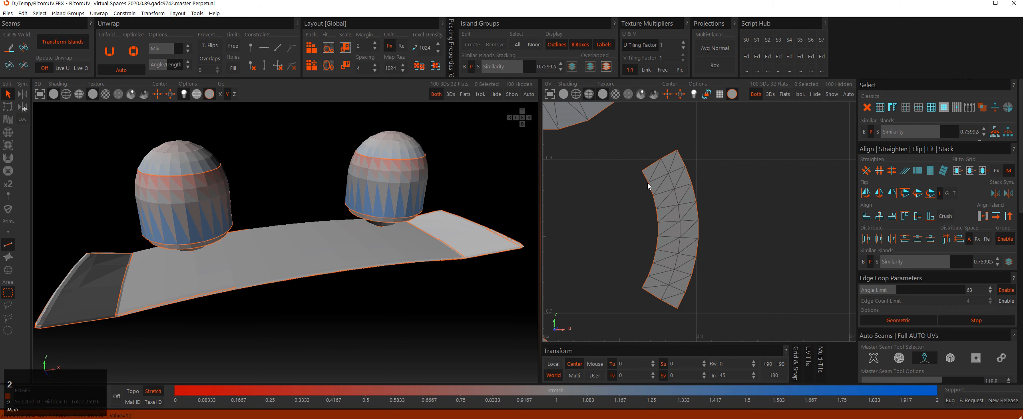
pyautogui.click(646, 182)
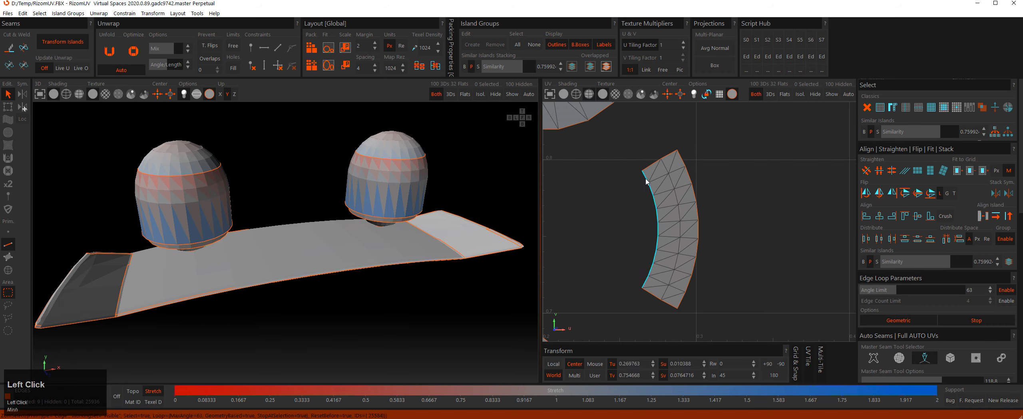
pyautogui.click(880, 170)
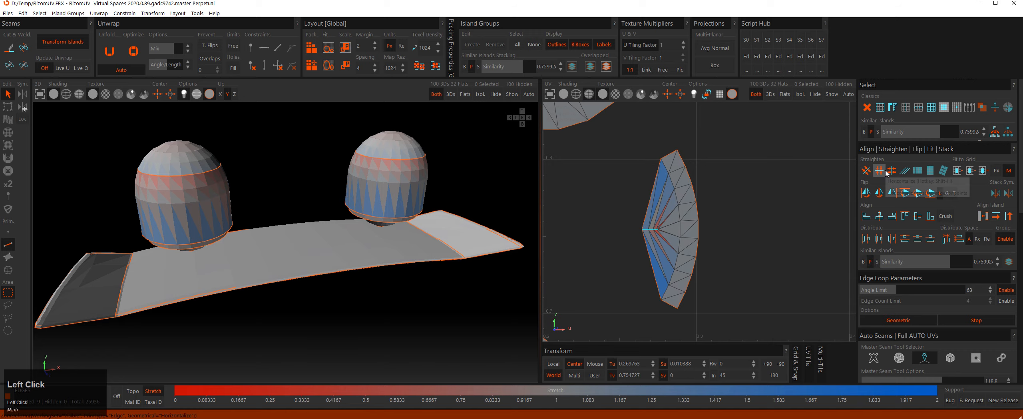
pyautogui.keyDown('ctrl'); pyautogui.click(892, 171); pyautogui.keyUp('ctrl')
# Straighten the arc island's outer border and its middle edge loop vertically.
pyautogui.click(699, 198)
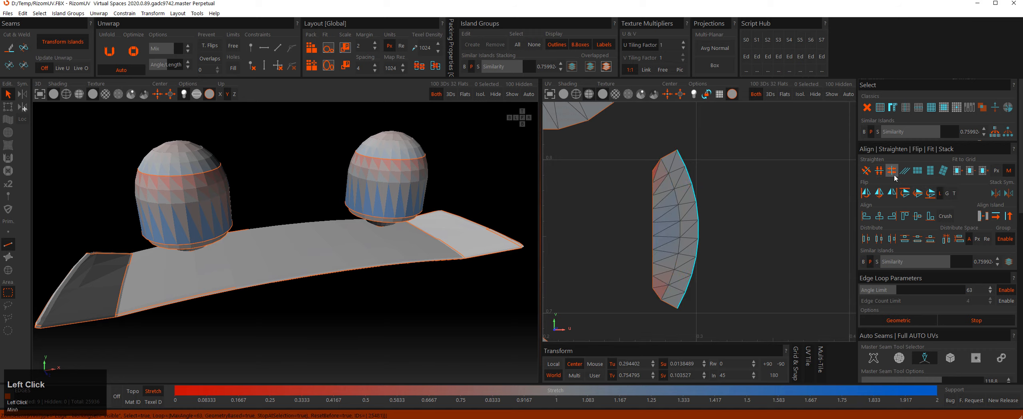
pyautogui.click(892, 172)
pyautogui.click(672, 184)
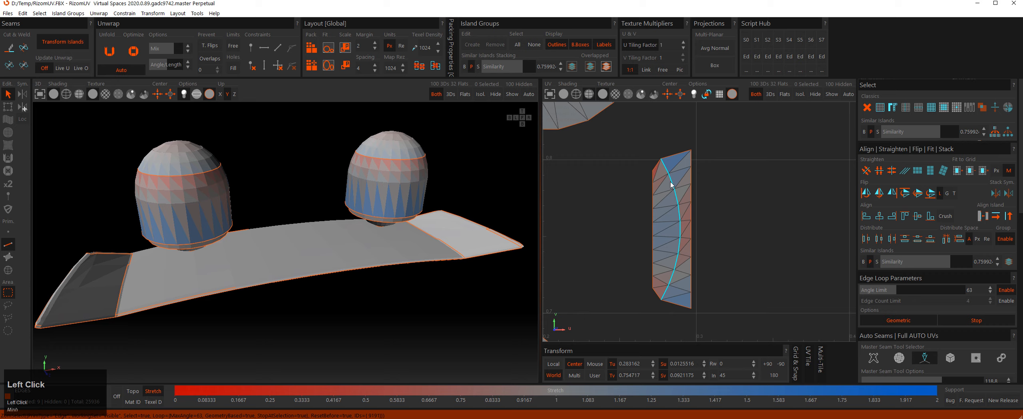
pyautogui.click(893, 171)
pyautogui.click(761, 192)
# Try the Unfold brush on the straightened strip and undo its strokes.
pyautogui.scroll(-2, 664, 185)
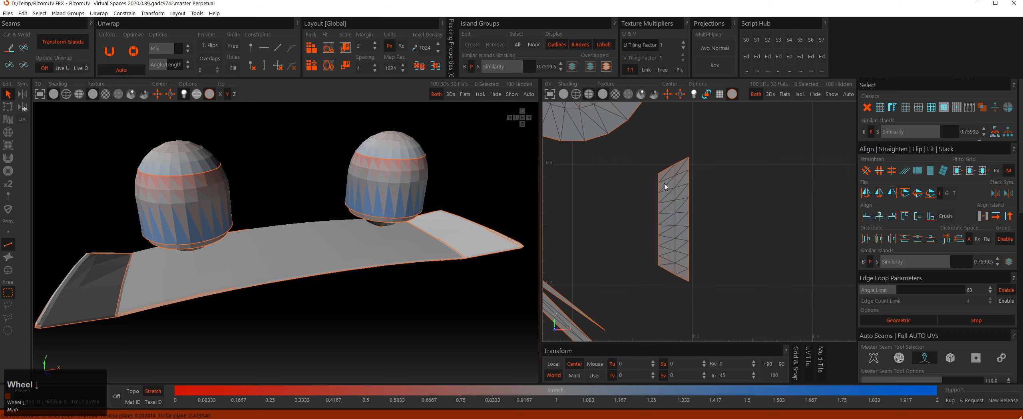
pyautogui.press('F6')
pyautogui.click(677, 202)
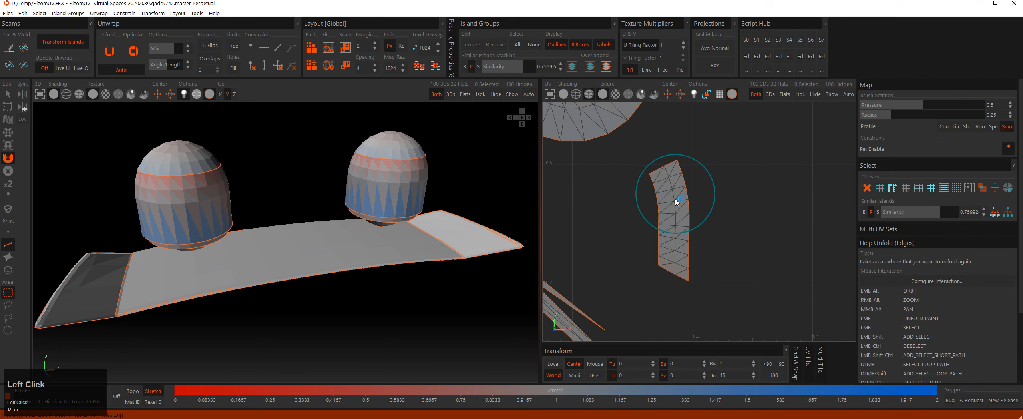
pyautogui.hotkey('ctrl', 'z')
pyautogui.click(738, 181)
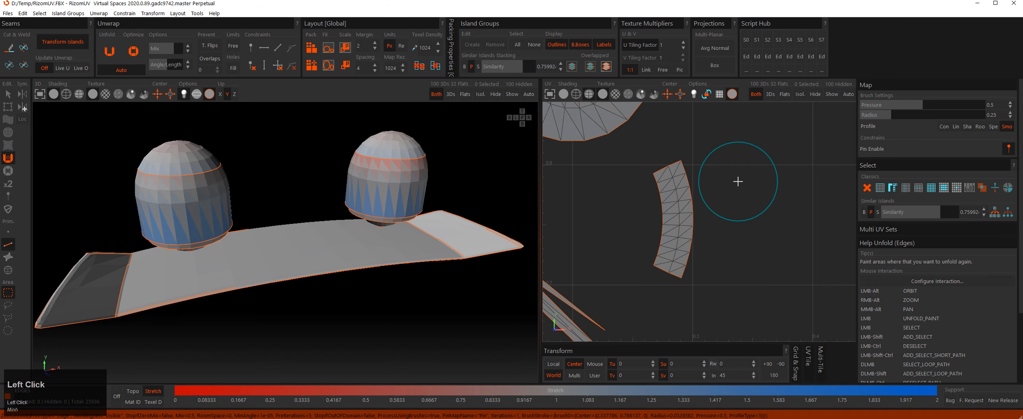
pyautogui.hotkey('ctrl', 'z')
pyautogui.press('F4')
pyautogui.click(673, 198)
pyautogui.hotkey('ctrl', 'z')
pyautogui.click(674, 200)
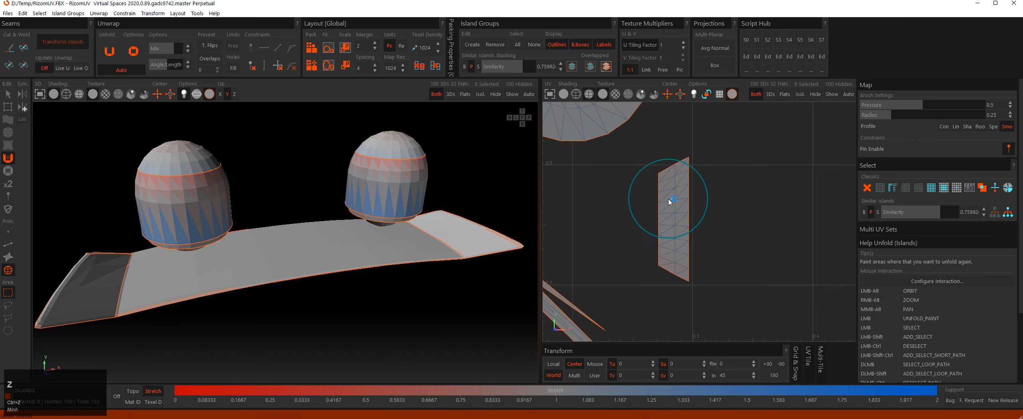
# Select the straightened strip as an island and apply vertical rectangularize and Fit to Grid to it.
pyautogui.click(670, 200)
pyautogui.click(931, 171)
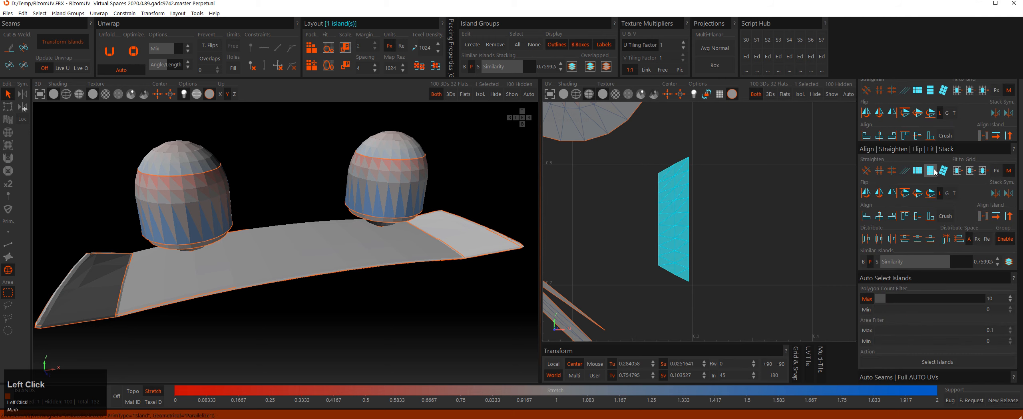
pyautogui.click(958, 171)
pyautogui.click(733, 196)
# Run the full automatic Auto Seams process to unfold and repack all islands into the tile.
pyautogui.scroll(-5, 732, 196)
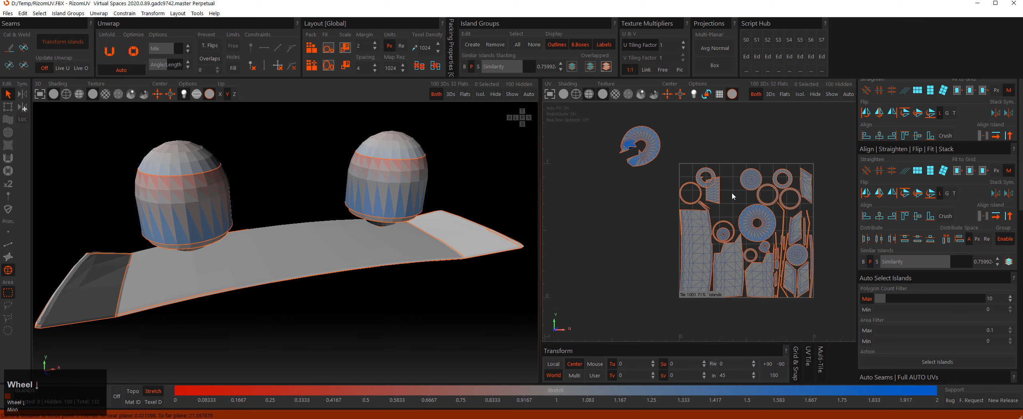
pyautogui.press('2')
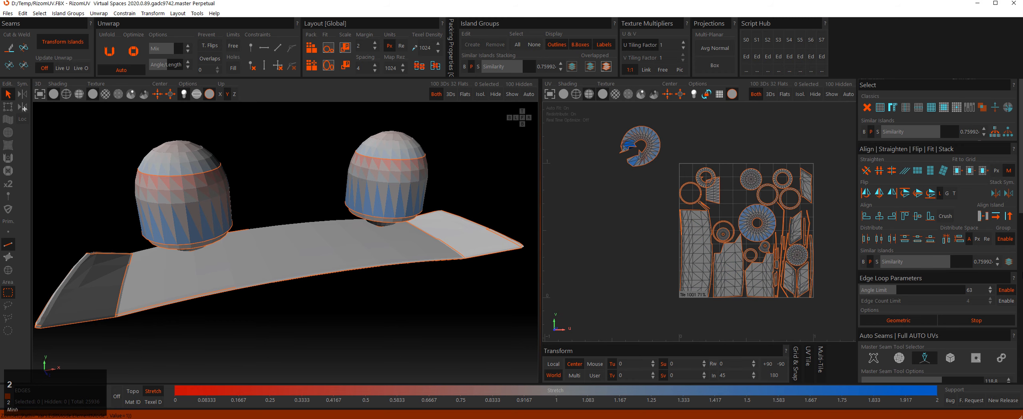
pyautogui.scroll(-3, 1014, 329)
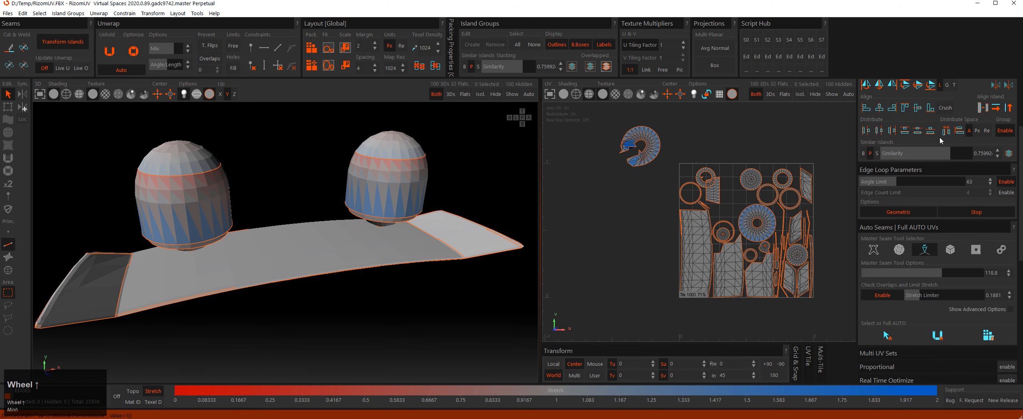
pyautogui.moveTo(1020, 157); pyautogui.dragTo(1022, 188)
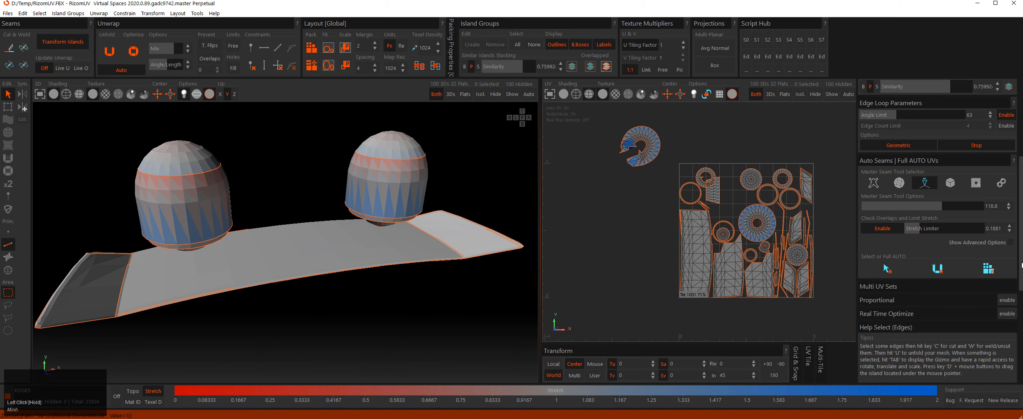
pyautogui.moveTo(1022, 265); pyautogui.dragTo(1022, 285)
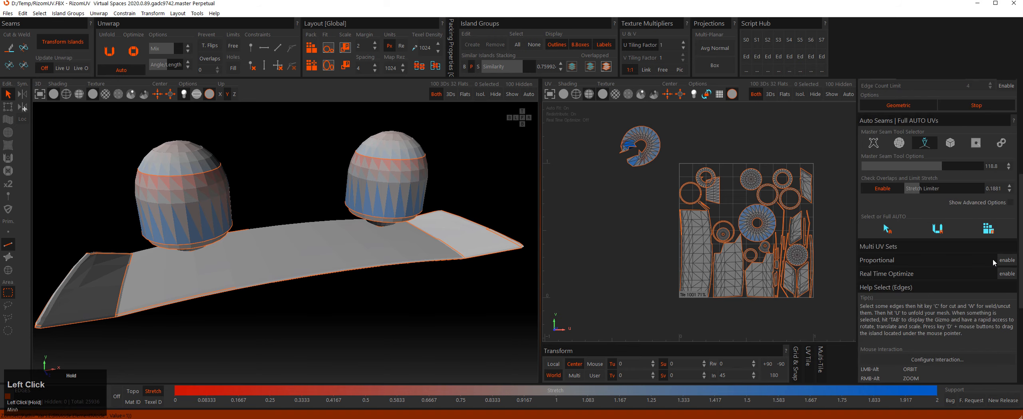
pyautogui.click(989, 232)
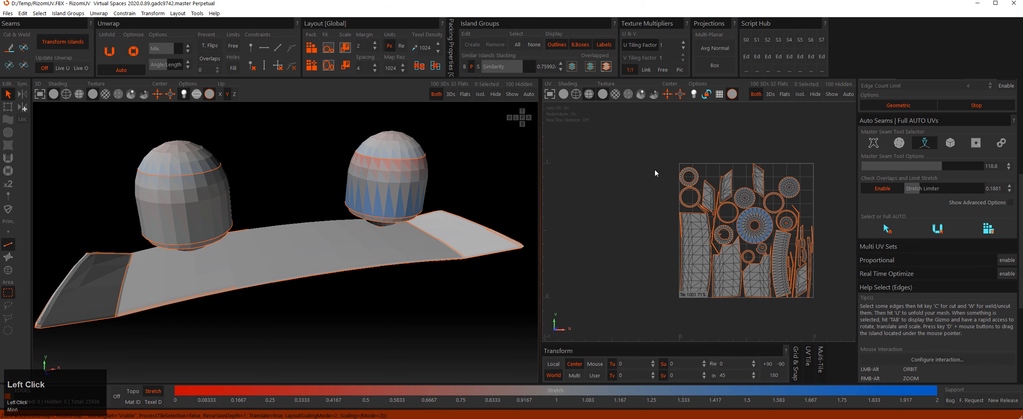
# Select all islands in the tile and create an island group from them.
pyautogui.moveTo(655, 172)
pyautogui.mouseDown()
pyautogui.moveTo(755, 234)
pyautogui.moveTo(642, 152)
pyautogui.moveTo(587, 96)
pyautogui.moveTo(473, 46)
pyautogui.mouseUp()
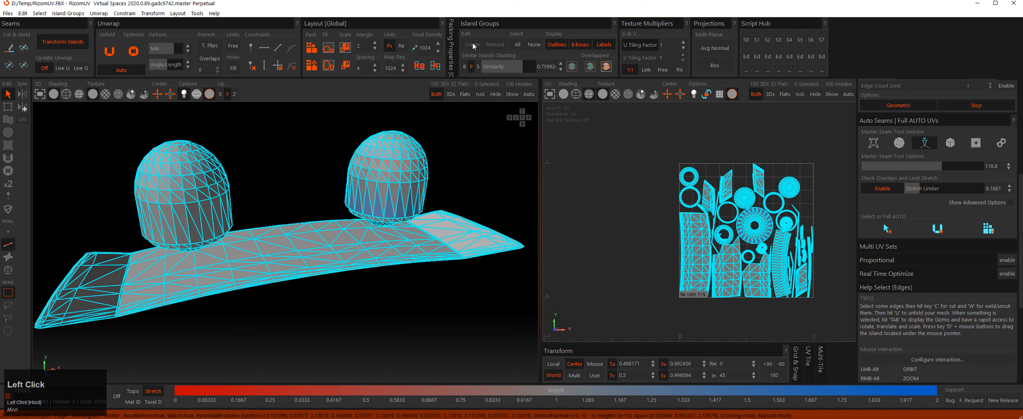
pyautogui.press('4')
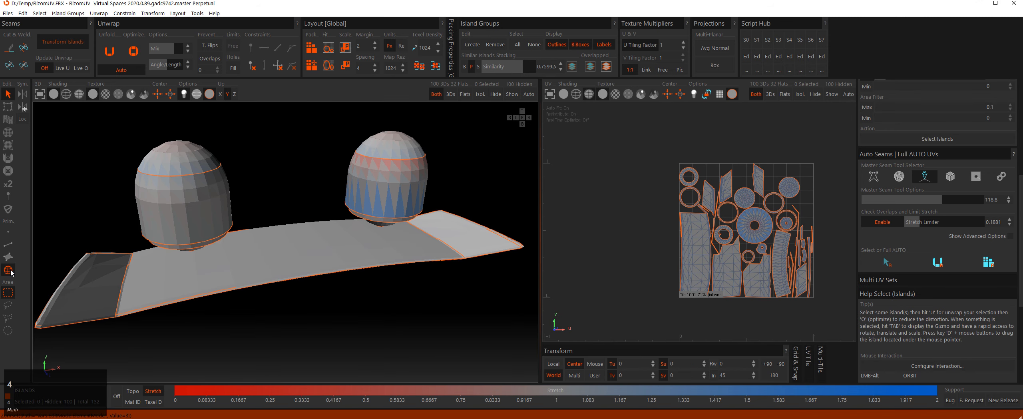
pyautogui.click(639, 138)
pyautogui.moveTo(638, 135); pyautogui.dragTo(846, 332)
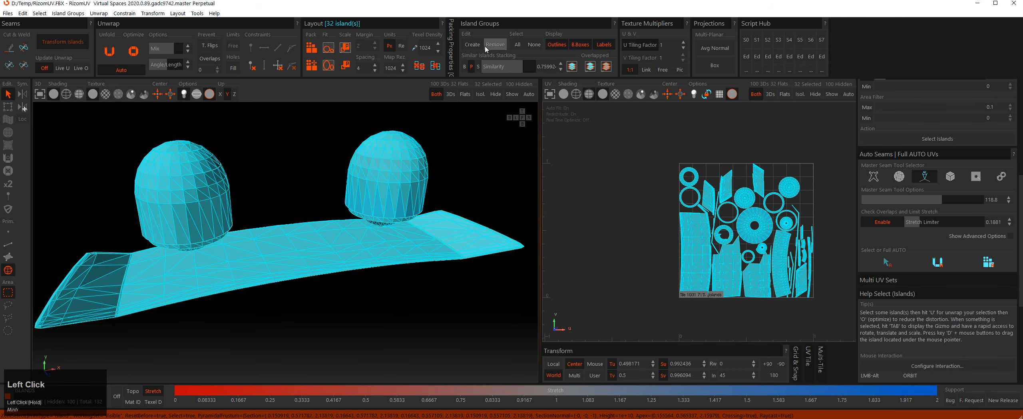
pyautogui.click(473, 45)
pyautogui.click(641, 175)
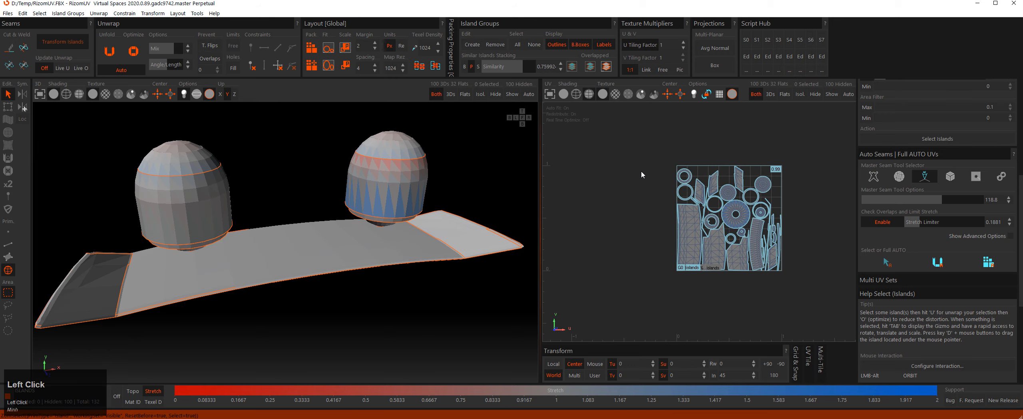
# Show all hidden islands so the remaining yacht parts reappear beside the domes and base panel.
pyautogui.scroll(-1, 642, 165)
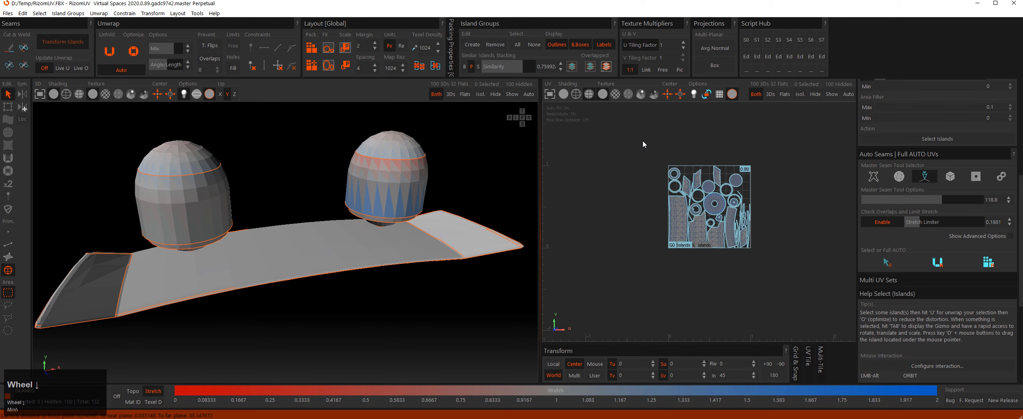
pyautogui.click(813, 95)
pyautogui.scroll(-1, 667, 202)
pyautogui.press('Tab')
pyautogui.press('capslock')
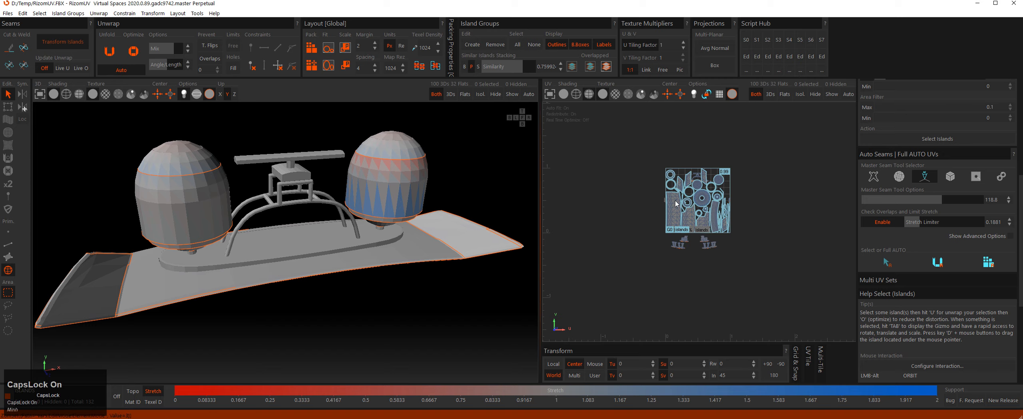
pyautogui.press('space')
pyautogui.moveTo(676, 204); pyautogui.dragTo(664, 210, button='right')
pyautogui.click(627, 208)
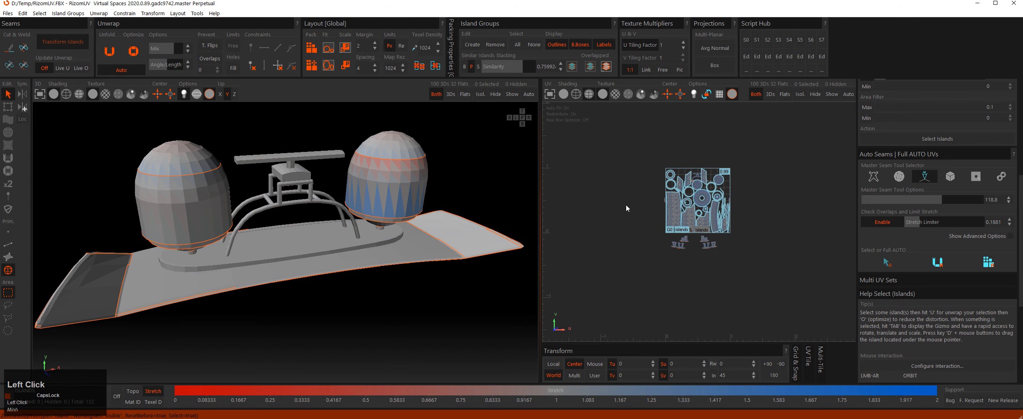
pyautogui.scroll(-2, 418, 173)
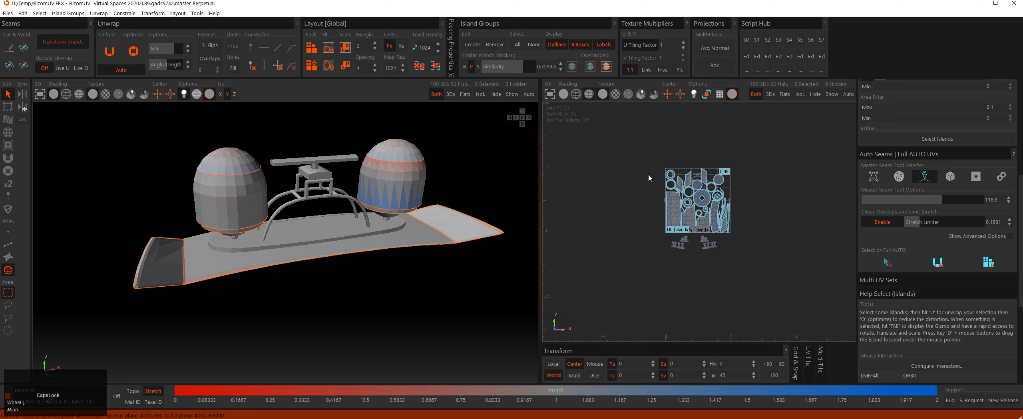
# Select the island group of the domes and base panel and move it outside the UV tile.
pyautogui.middleClick(406, 178)
pyautogui.click(405, 177)
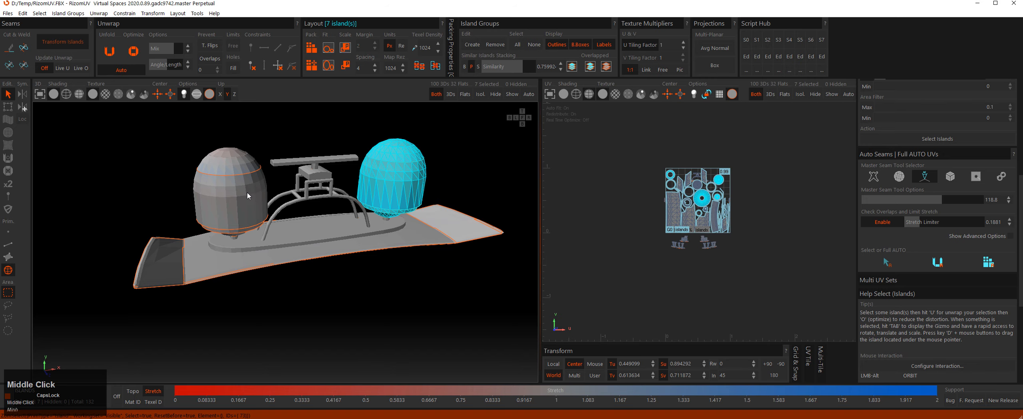
pyautogui.keyDown('shift'); pyautogui.middleClick(247, 193); pyautogui.keyUp('shift')
pyautogui.press('4')
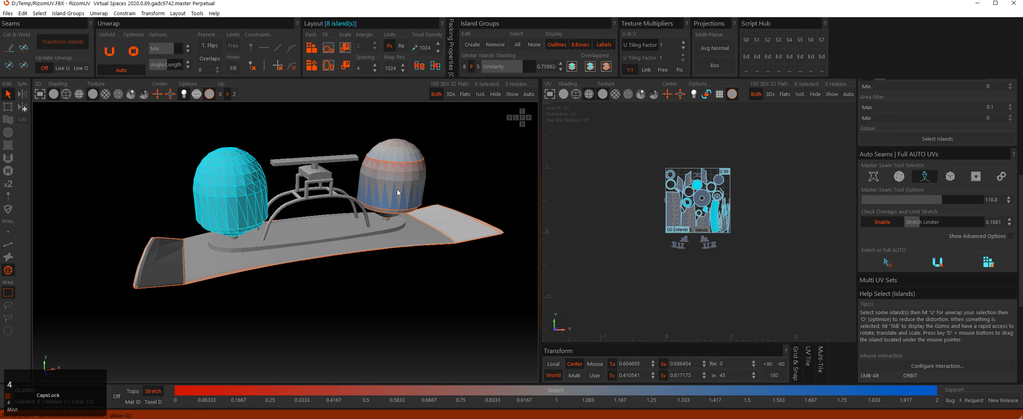
pyautogui.middleClick(399, 191)
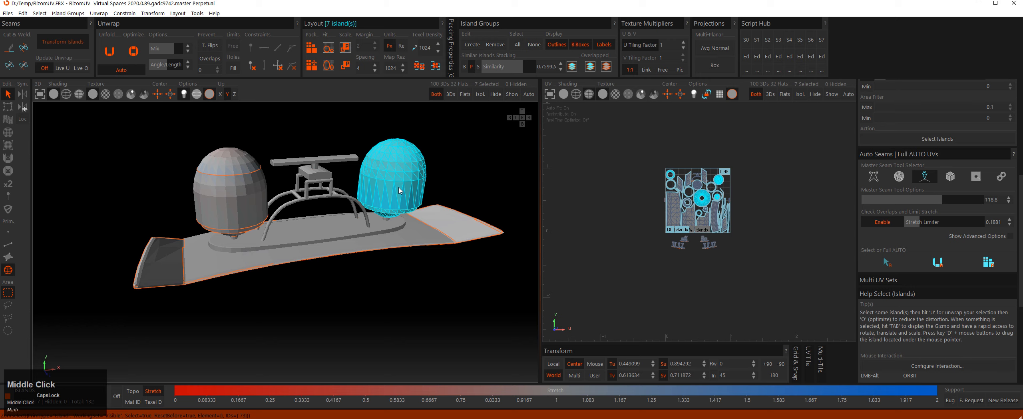
pyautogui.click(248, 197)
pyautogui.press('Tab')
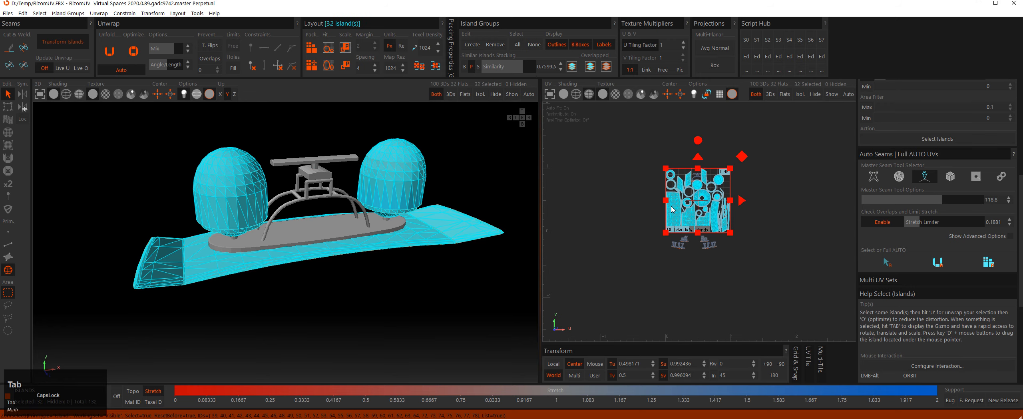
pyautogui.moveTo(673, 209); pyautogui.dragTo(593, 201)
pyautogui.click(693, 216)
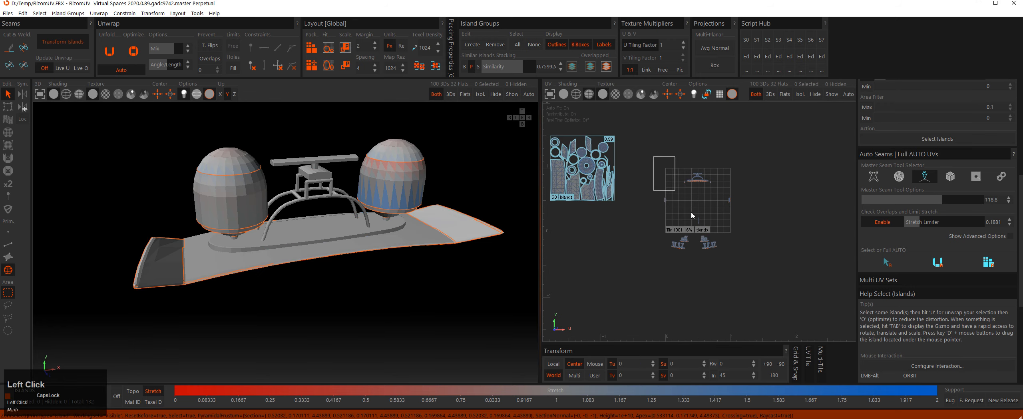
# Select all ungrouped islands in and below the UV tile and isolate them from the grouped parts.
pyautogui.click(301, 232)
pyautogui.keyDown('alt'); pyautogui.moveTo(301, 233); pyautogui.dragTo(361, 202, button='right'); pyautogui.keyUp('alt')
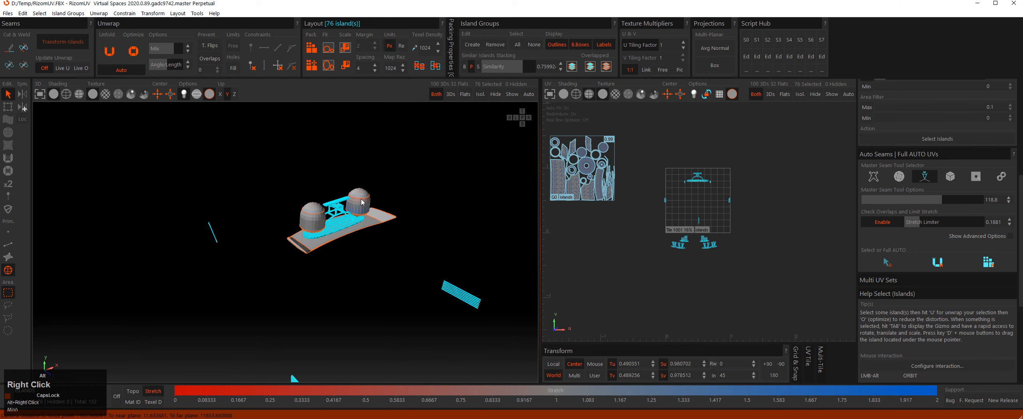
pyautogui.keyDown('alt'); pyautogui.moveTo(362, 202); pyautogui.dragTo(367, 192); pyautogui.keyUp('alt')
pyautogui.keyDown('alt'); pyautogui.moveTo(366, 191); pyautogui.dragTo(357, 195, button='middle'); pyautogui.keyUp('alt')
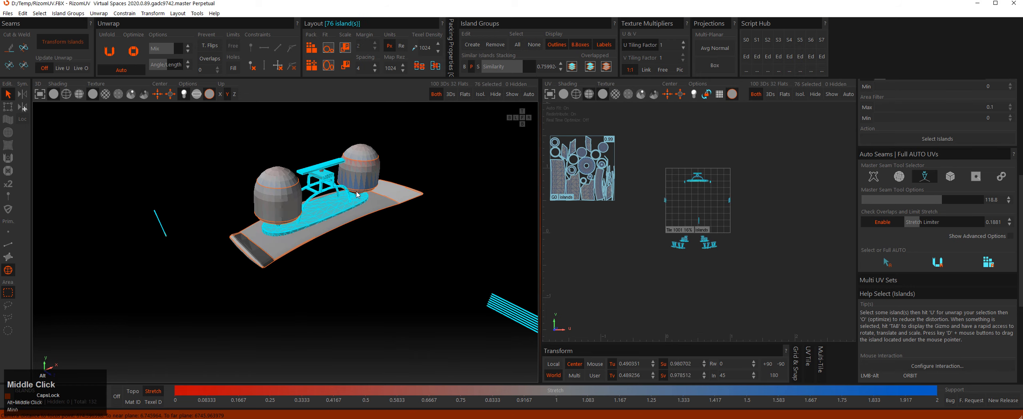
pyautogui.click(327, 207)
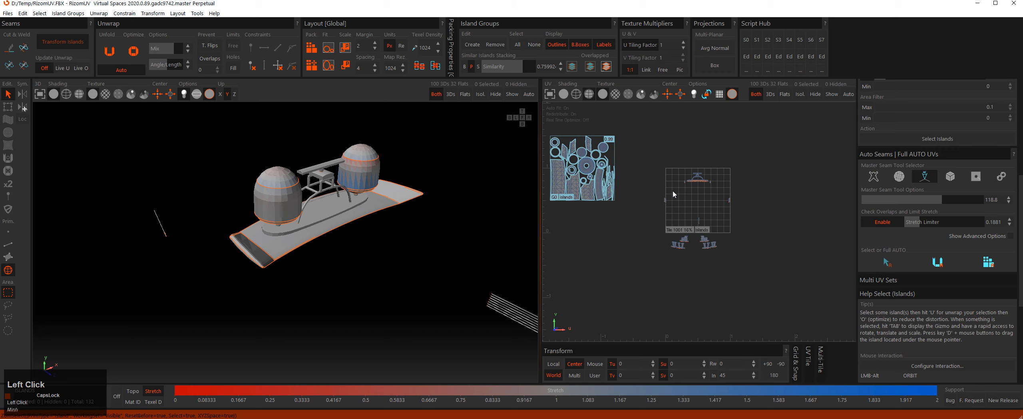
pyautogui.moveTo(790, 299); pyautogui.dragTo(639, 145)
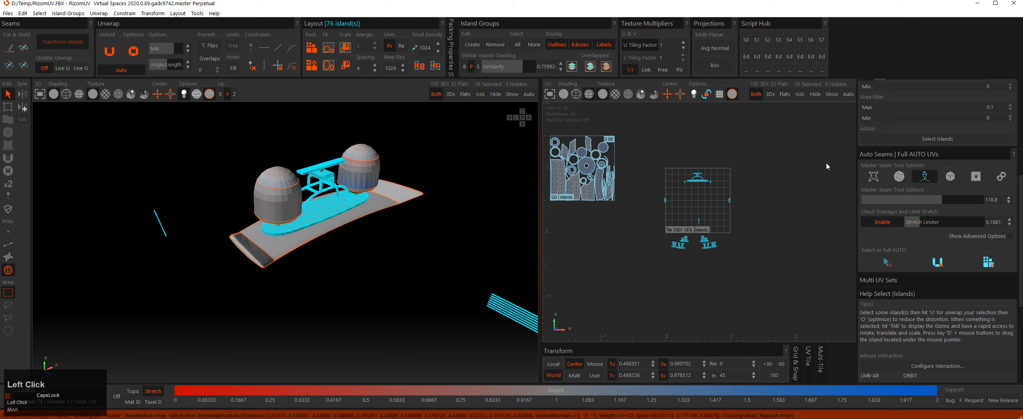
pyautogui.click(480, 94)
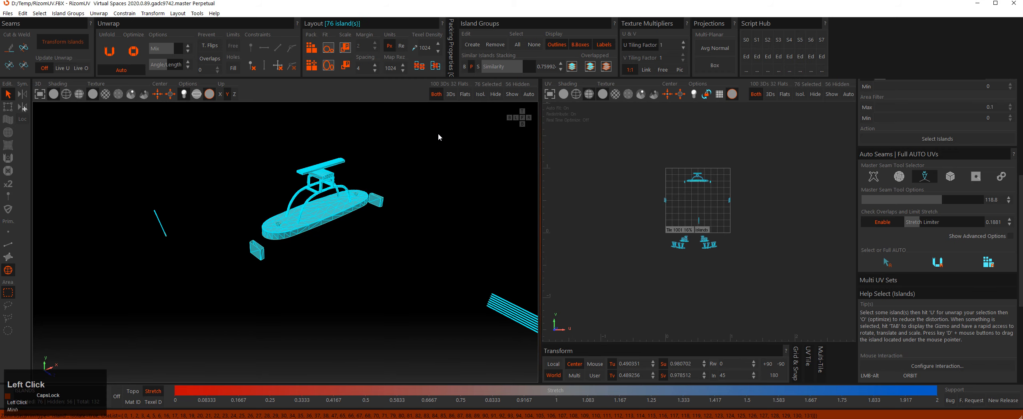
pyautogui.click(778, 193)
# Switch Auto Seams to the Mosaic tool and auto-select seam edges on the isolated parts at segmentation level 3.
pyautogui.moveTo(1020, 198); pyautogui.dragTo(1021, 187)
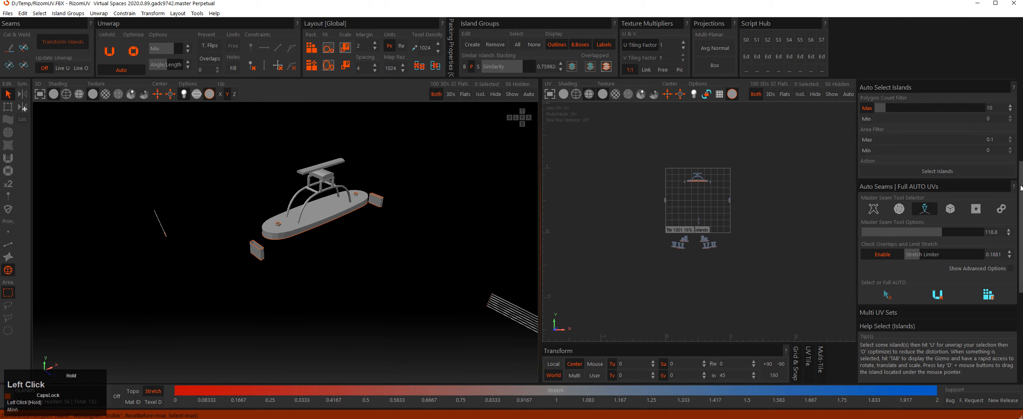
pyautogui.click(900, 208)
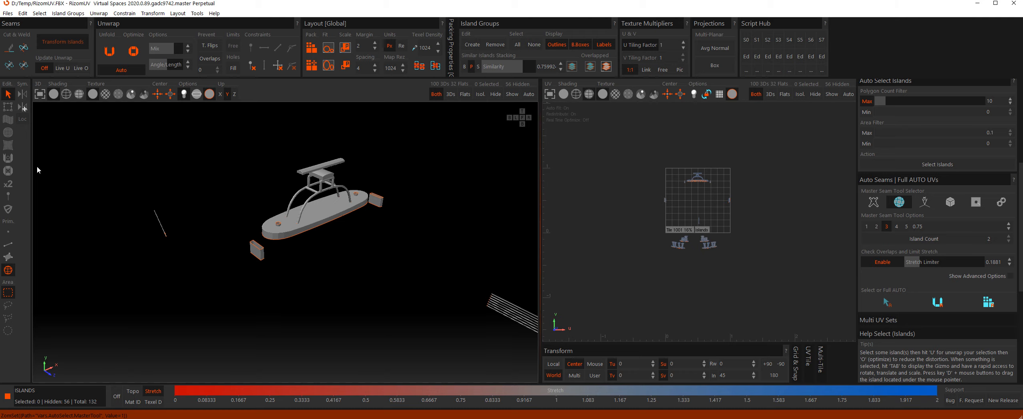
pyautogui.click(8, 245)
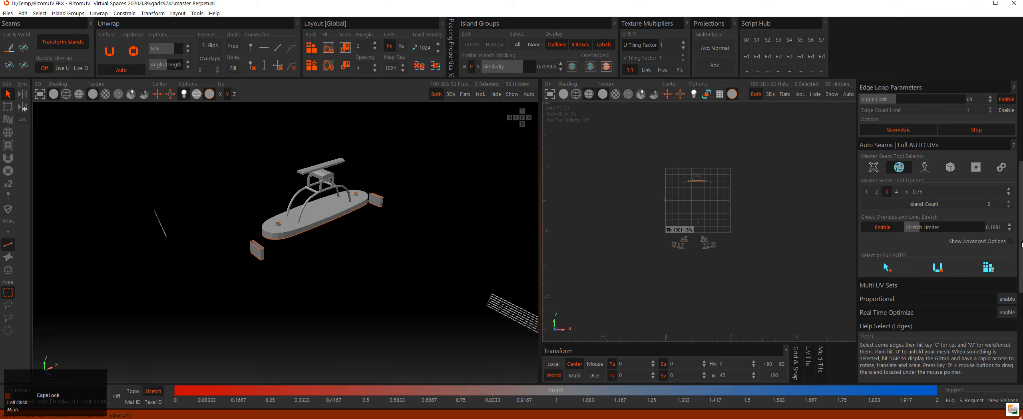
pyautogui.moveTo(1022, 246); pyautogui.dragTo(1022, 226)
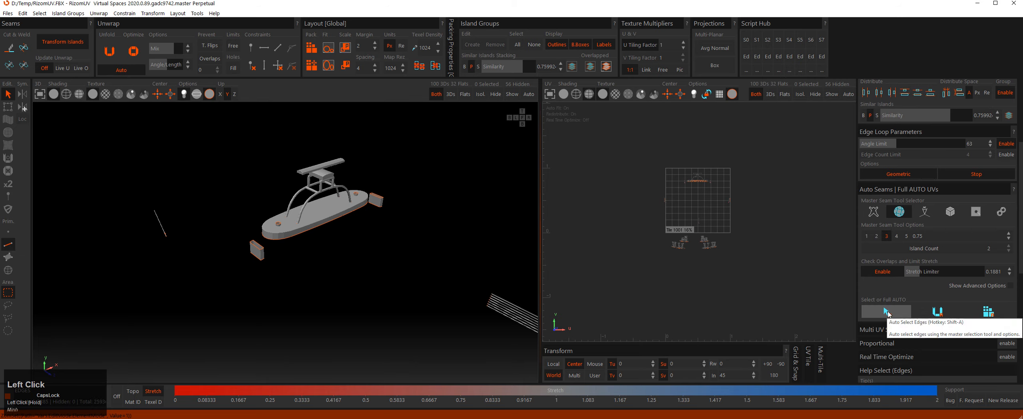
pyautogui.click(886, 313)
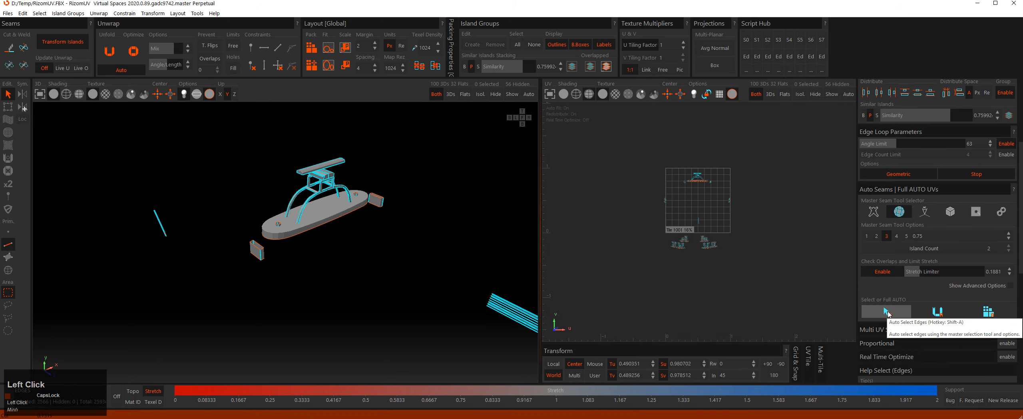
pyautogui.keyDown('alt'); pyautogui.moveTo(316, 216); pyautogui.dragTo(285, 276, button='right'); pyautogui.keyUp('alt')
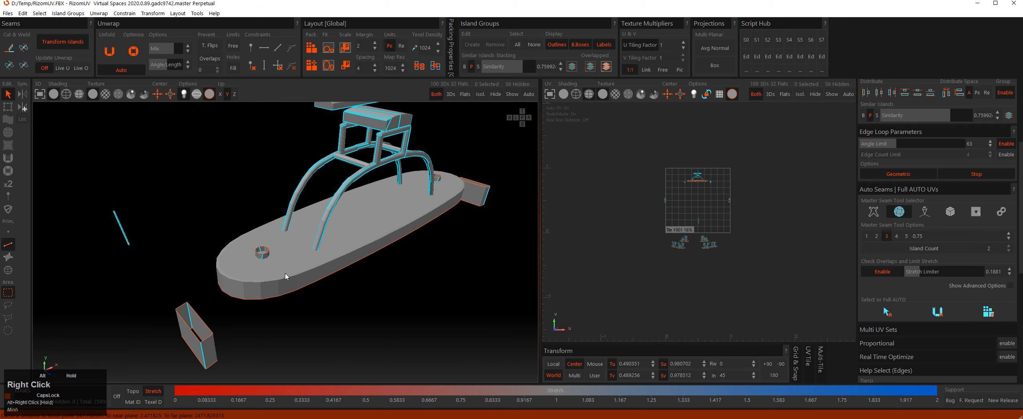
pyautogui.keyDown('alt'); pyautogui.moveTo(285, 276); pyautogui.dragTo(906, 251); pyautogui.keyUp('alt')
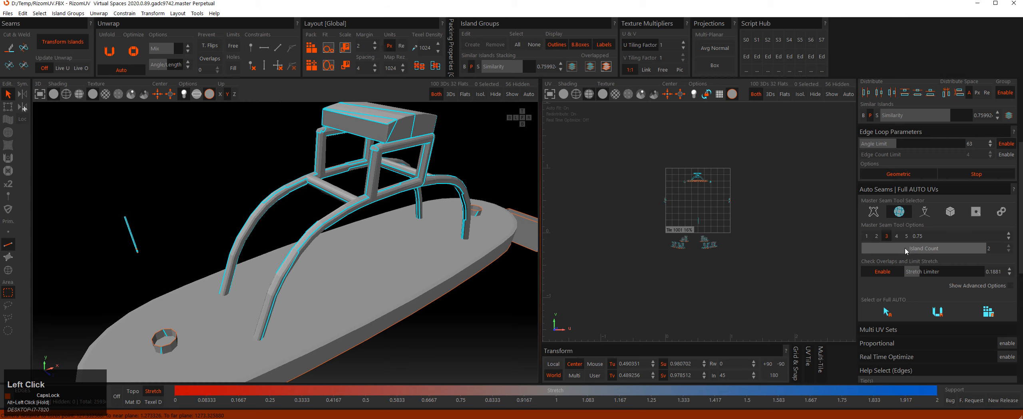
# Set the Mosaic level to 2, auto-select the seam edges and run the automatic cut and unfold on the isolated parts.
pyautogui.click(877, 237)
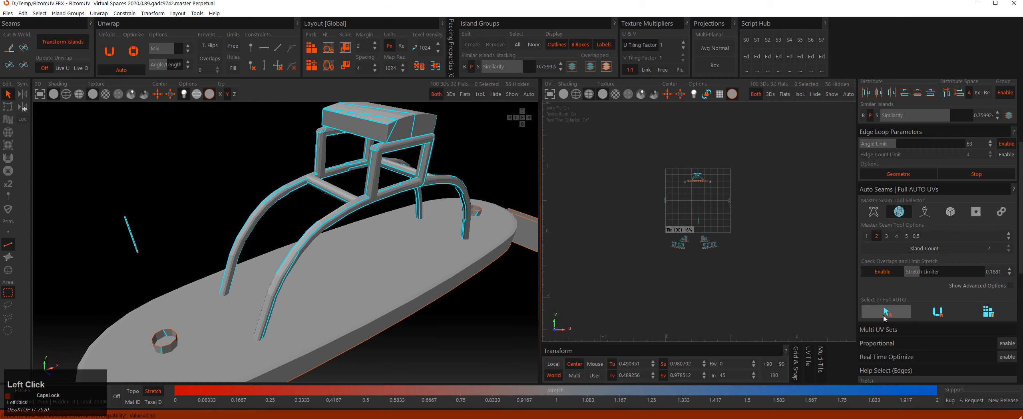
pyautogui.click(884, 315)
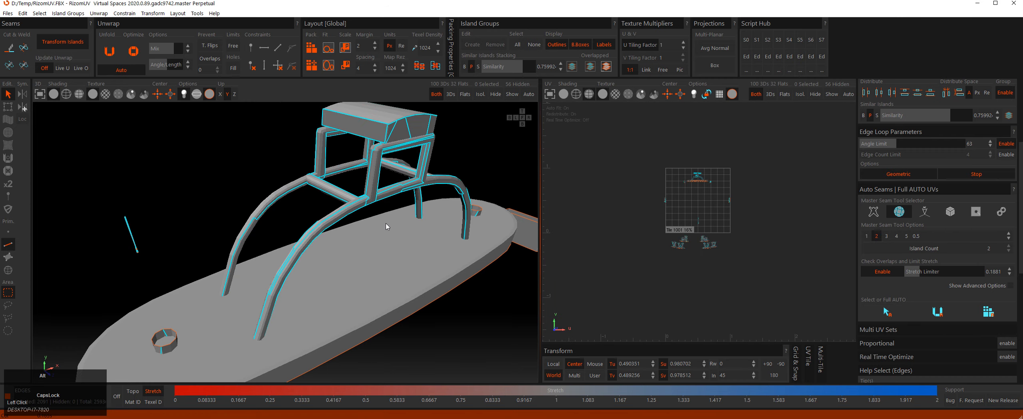
pyautogui.keyDown('alt'); pyautogui.moveTo(387, 227); pyautogui.dragTo(358, 199, button='right'); pyautogui.keyUp('alt')
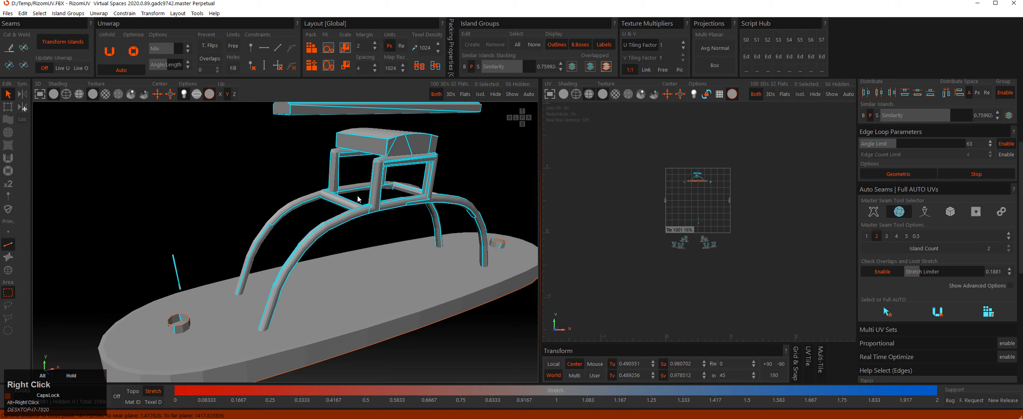
pyautogui.keyDown('alt'); pyautogui.moveTo(358, 199); pyautogui.dragTo(381, 224); pyautogui.keyUp('alt')
pyautogui.keyDown('alt'); pyautogui.moveTo(381, 225); pyautogui.dragTo(364, 209, button='right'); pyautogui.keyUp('alt')
pyautogui.click(931, 315)
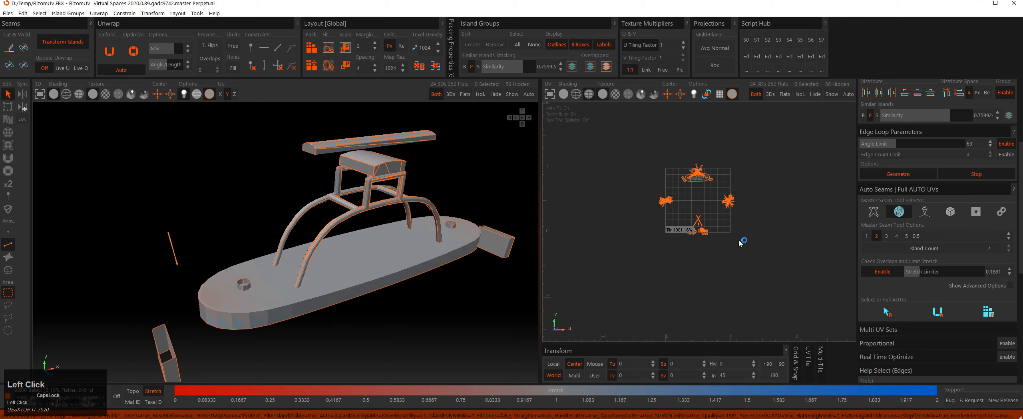
# Examine the unfolded islands across the UV tile, including the tube strips, rings and small pieces.
pyautogui.scroll(4, 707, 206)
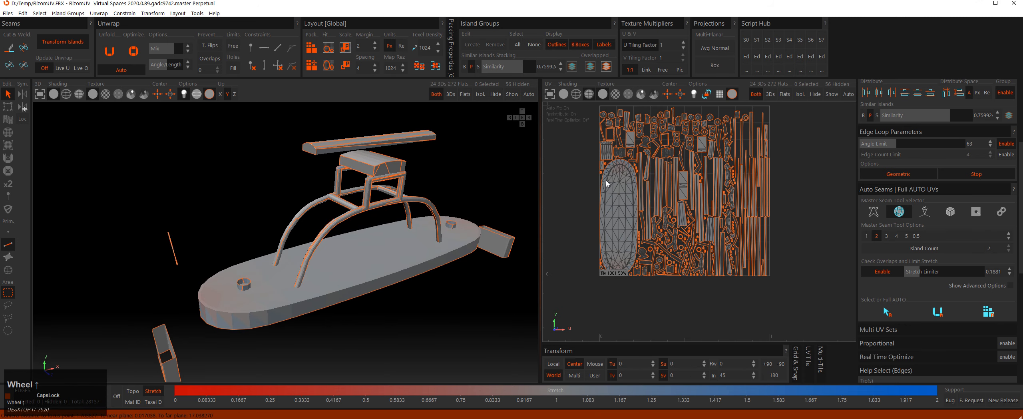
pyautogui.keyDown('alt'); pyautogui.moveTo(665, 187); pyautogui.dragTo(639, 214, button='middle'); pyautogui.keyUp('alt')
pyautogui.scroll(-3, 676, 196)
pyautogui.keyDown('alt'); pyautogui.moveTo(638, 210); pyautogui.dragTo(656, 200, button='right'); pyautogui.keyUp('alt')
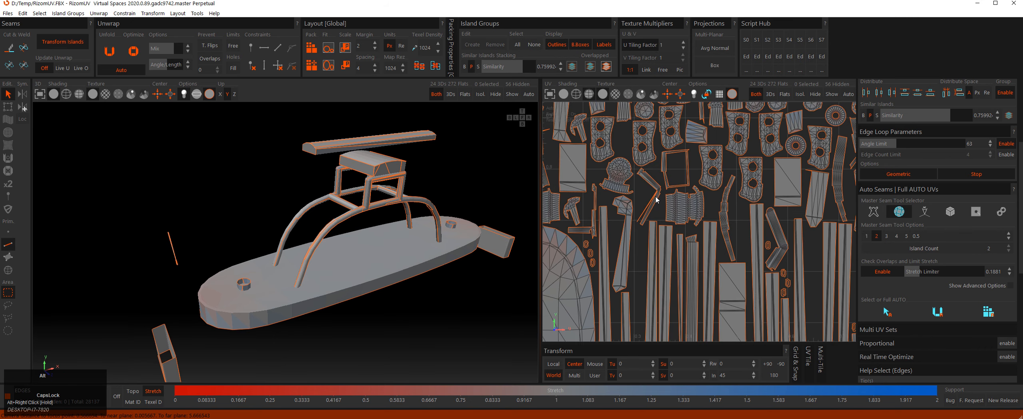
pyautogui.scroll(-1, 656, 200)
pyautogui.scroll(-3, 666, 215)
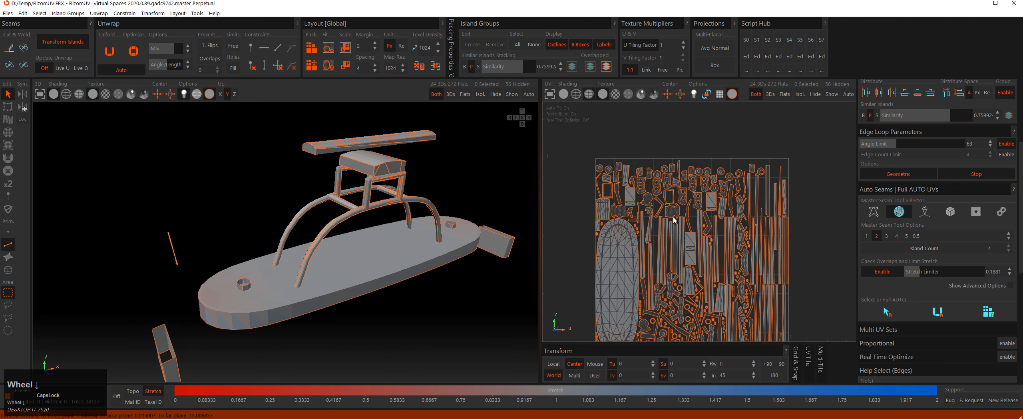
pyautogui.scroll(3, 687, 285)
pyautogui.keyDown('alt'); pyautogui.moveTo(688, 289); pyautogui.dragTo(675, 239, button='middle'); pyautogui.keyUp('alt')
pyautogui.scroll(4, 688, 252)
pyautogui.scroll(4, 675, 239)
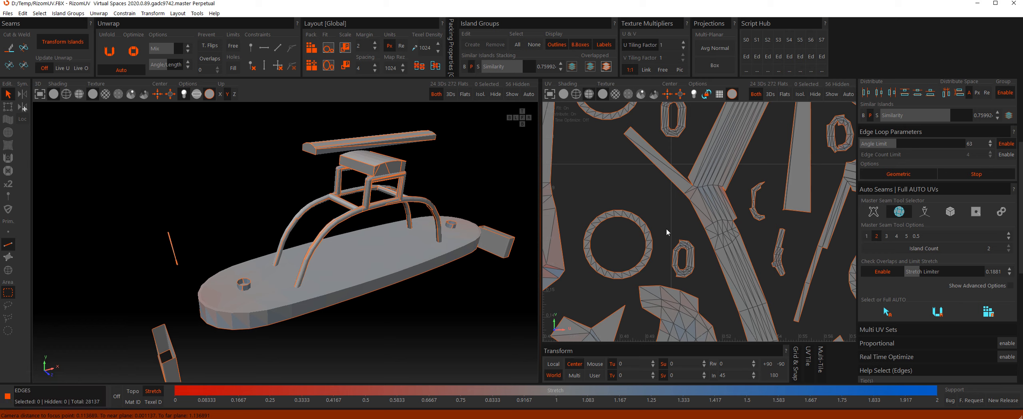
# Select two small oval and curved islands, locate them on the bollard's chain, and select a whole chain link.
pyautogui.click(691, 267)
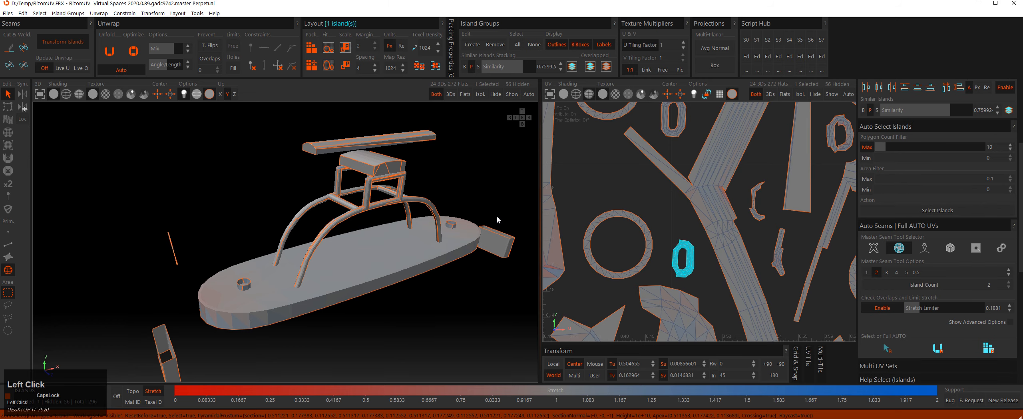
pyautogui.click(281, 215)
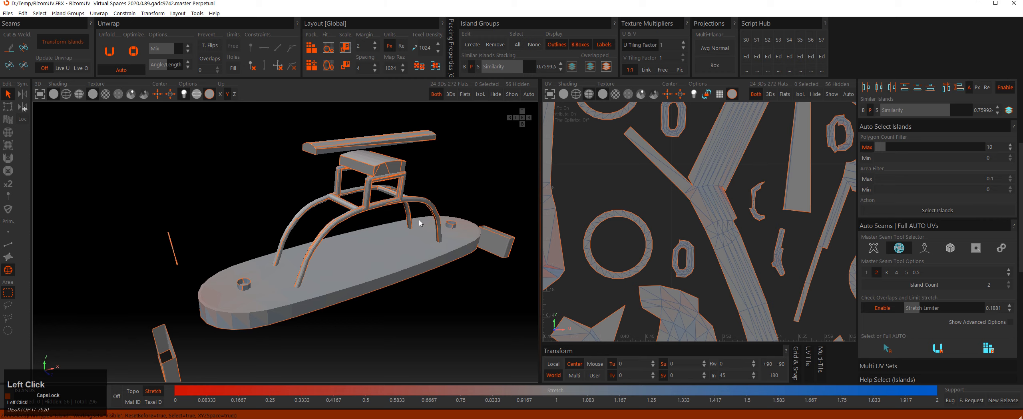
pyautogui.click(670, 236)
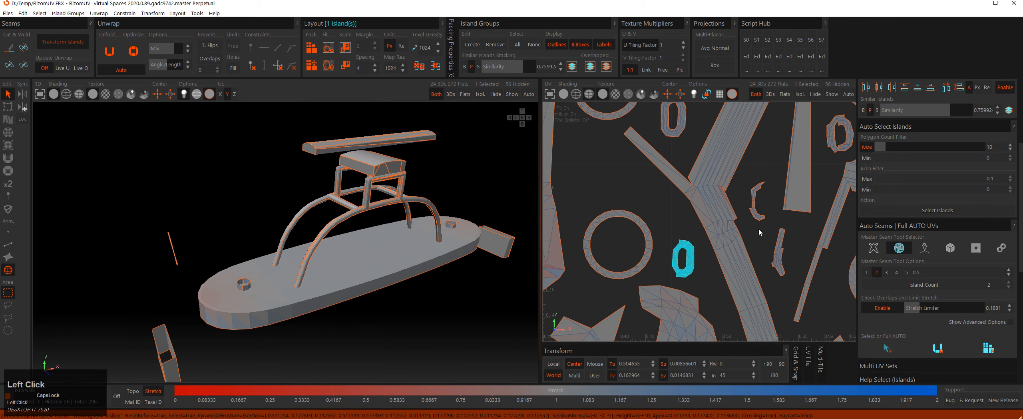
pyautogui.keyDown('shift'); pyautogui.click(757, 212); pyautogui.keyUp('shift')
pyautogui.scroll(-2, 405, 229)
pyautogui.press('f')
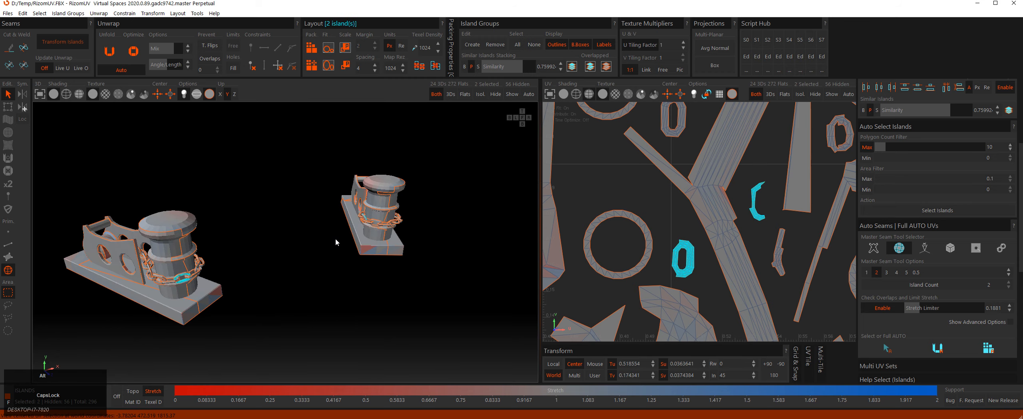
pyautogui.keyDown('alt'); pyautogui.moveTo(335, 239); pyautogui.dragTo(380, 253, button='right'); pyautogui.keyUp('alt')
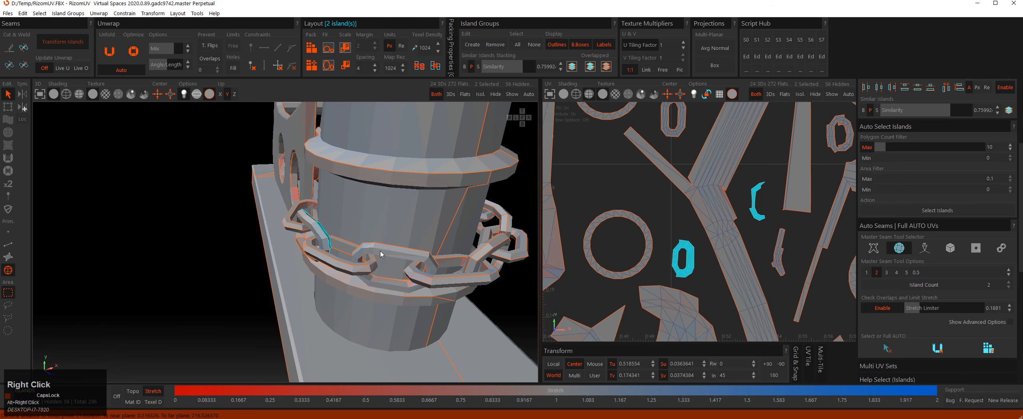
pyautogui.middleClick(381, 254)
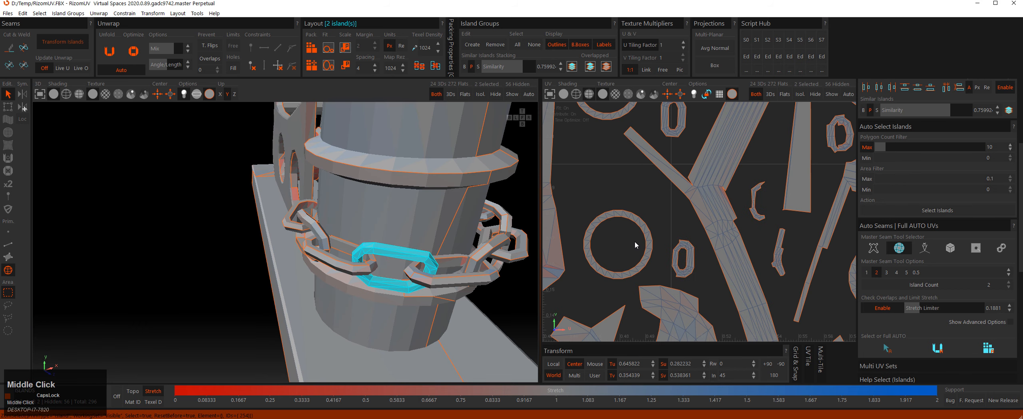
# Move the chain link's two selected islands out of the UV tile into the empty space beside it.
pyautogui.scroll(-5, 635, 245)
pyautogui.scroll(-3, 666, 247)
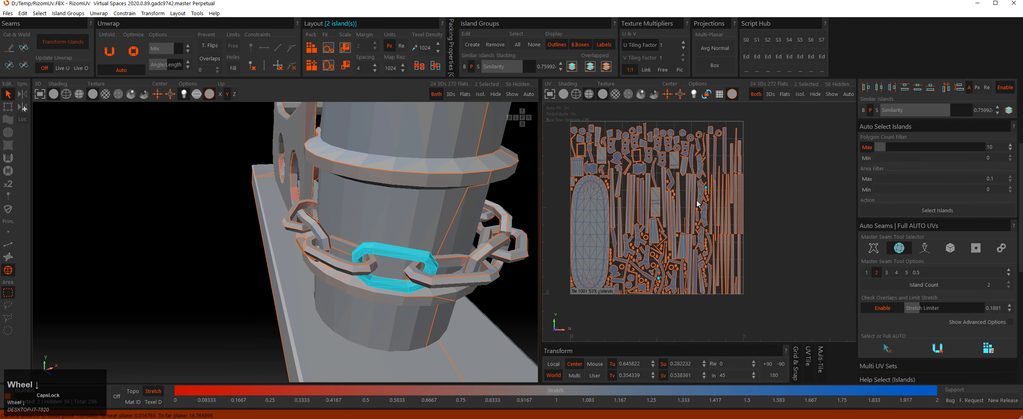
pyautogui.press('Tab')
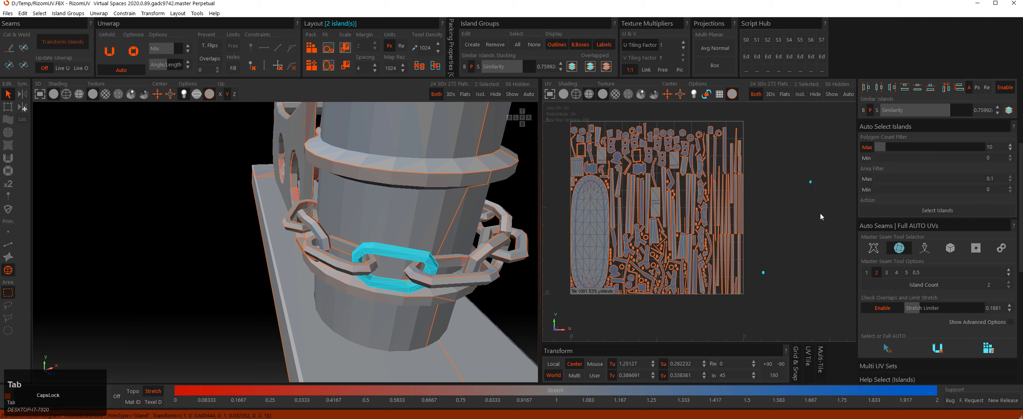
pyautogui.click(804, 170)
pyautogui.press('Tab')
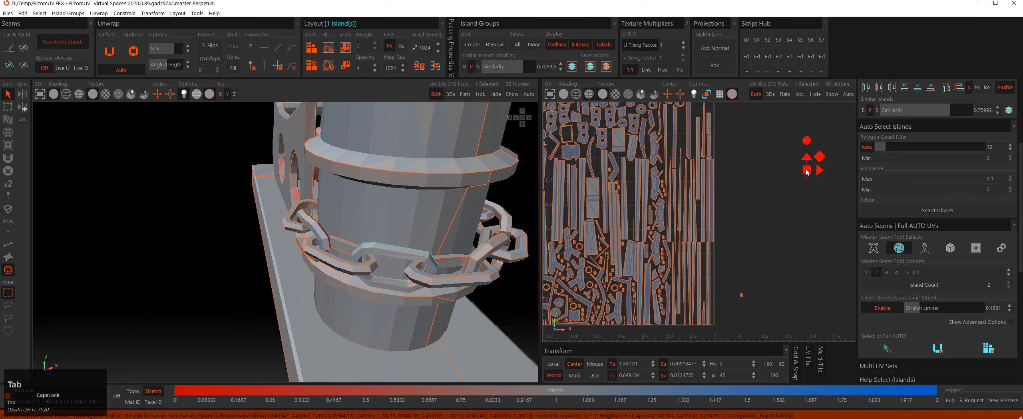
pyautogui.click(791, 191)
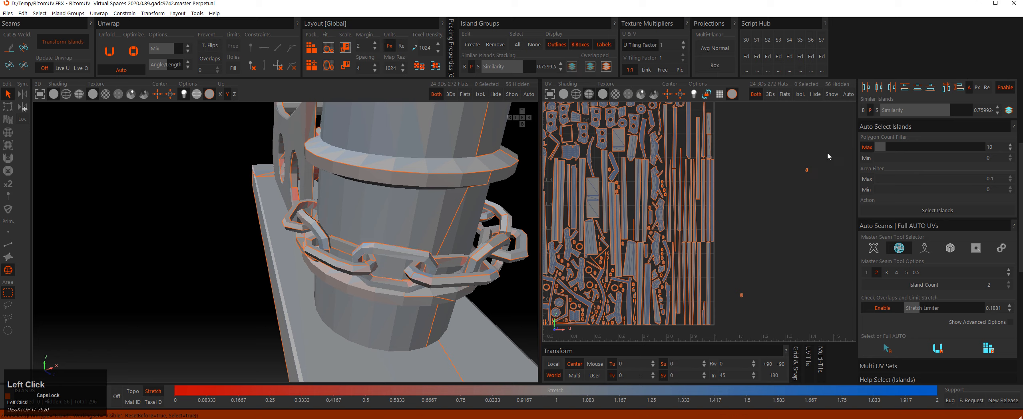
# Select both chain-link islands outside the tile and weld them together across islands.
pyautogui.moveTo(827, 151); pyautogui.dragTo(733, 320)
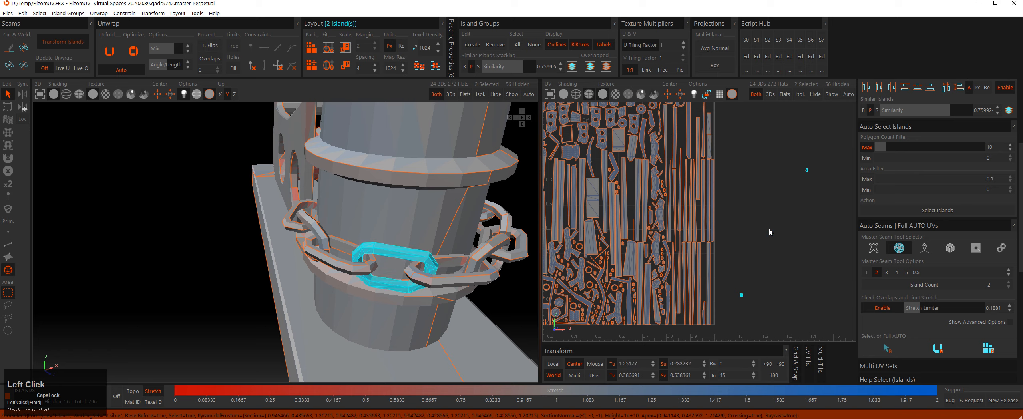
pyautogui.click(66, 15)
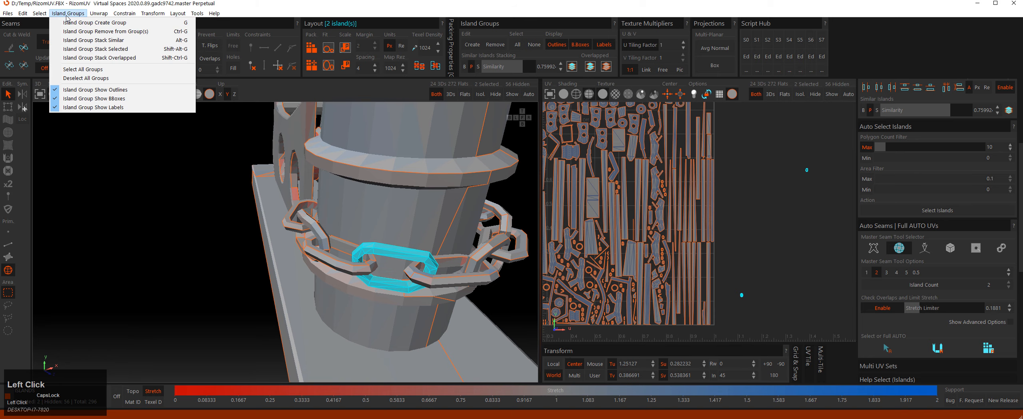
pyautogui.moveTo(37, 16)
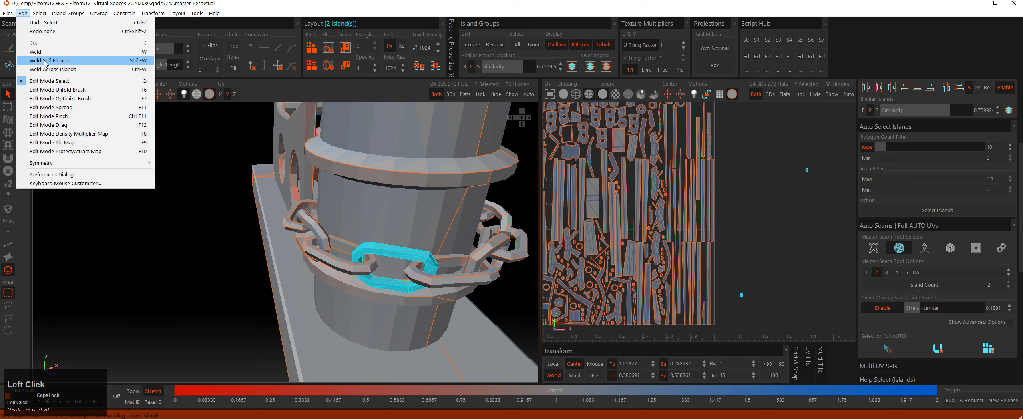
pyautogui.click(45, 70)
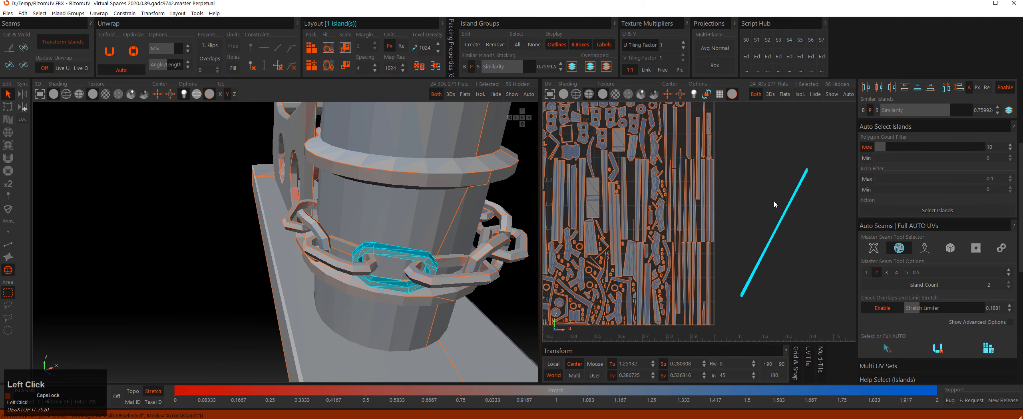
# Reselect the welded chain-link island and paint along its whole length with the Unfold brush.
pyautogui.click(818, 163)
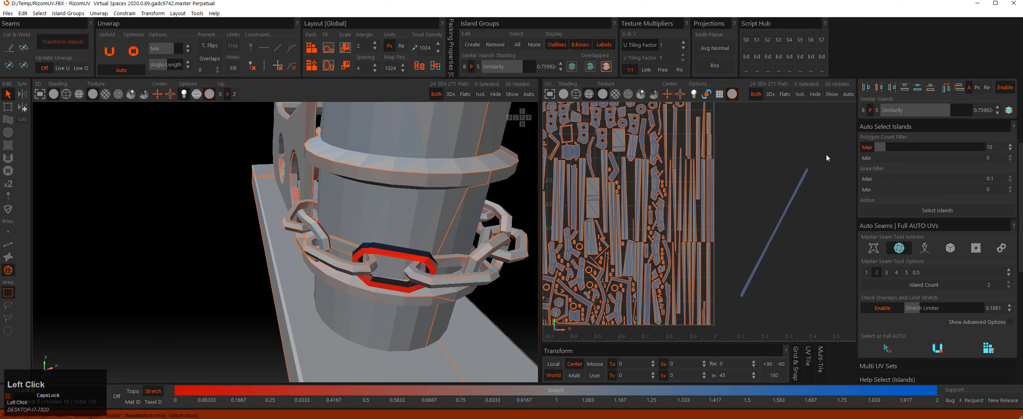
pyautogui.moveTo(826, 154); pyautogui.dragTo(737, 309)
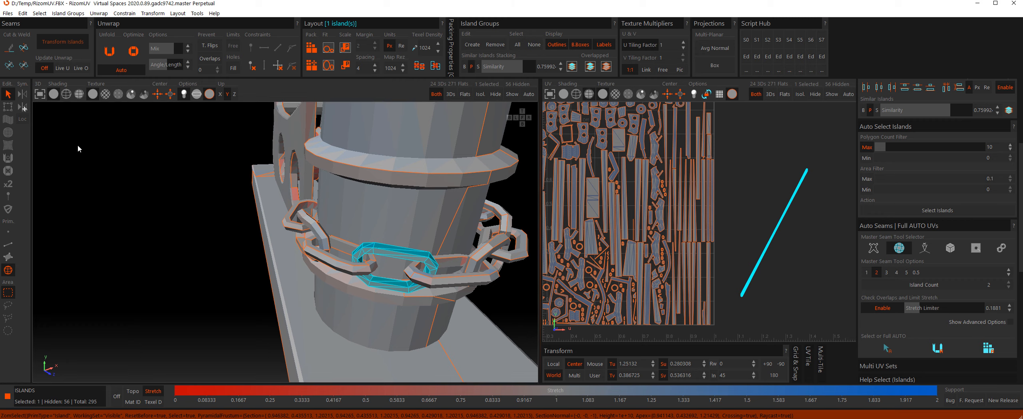
pyautogui.click(8, 158)
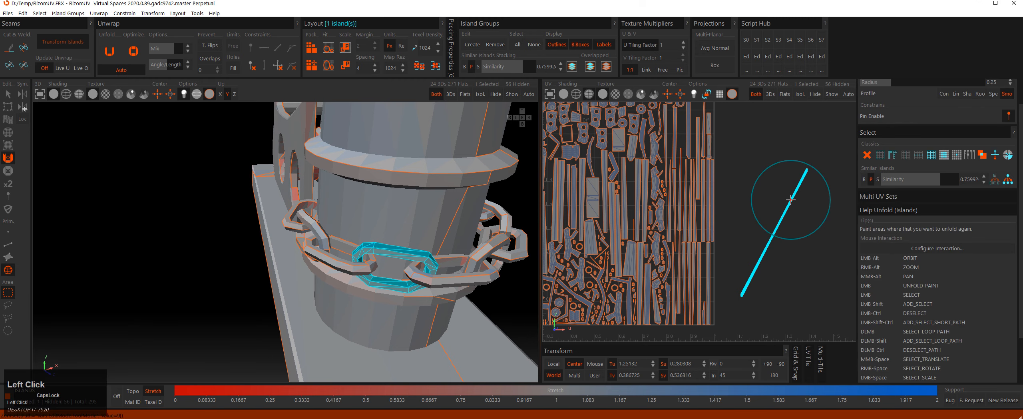
pyautogui.moveTo(791, 199)
pyautogui.mouseDown()
pyautogui.moveTo(750, 276)
pyautogui.moveTo(765, 249)
pyautogui.mouseUp()
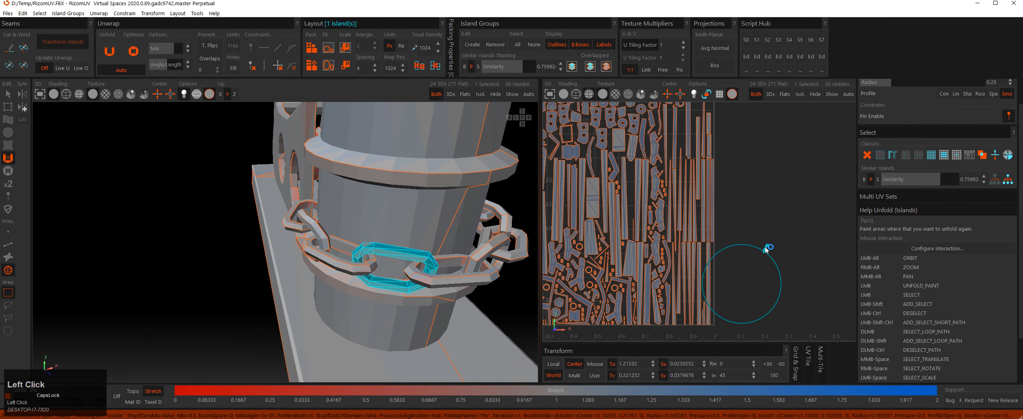
pyautogui.scroll(1, 766, 251)
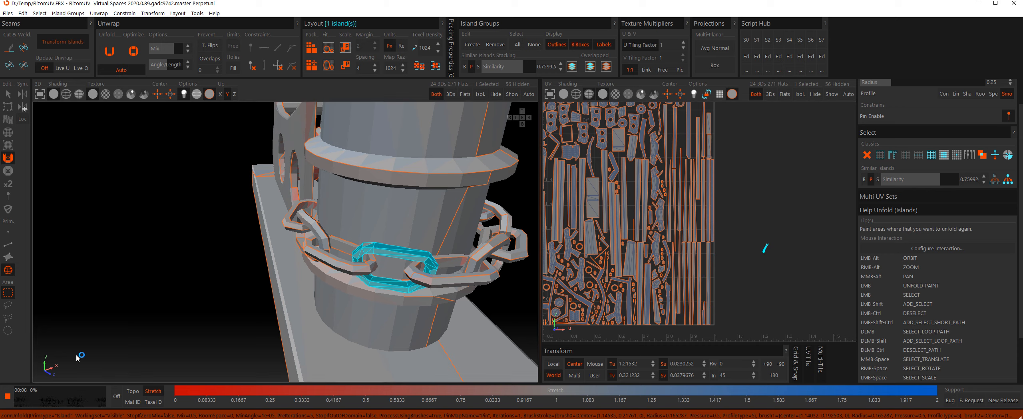
# Stop the running unfold calculation and try the Optimize brush on the welded chain-link island.
pyautogui.click(10, 396)
pyautogui.click(8, 171)
pyautogui.scroll(-1, 380, 212)
pyautogui.click(749, 194)
pyautogui.click(765, 248)
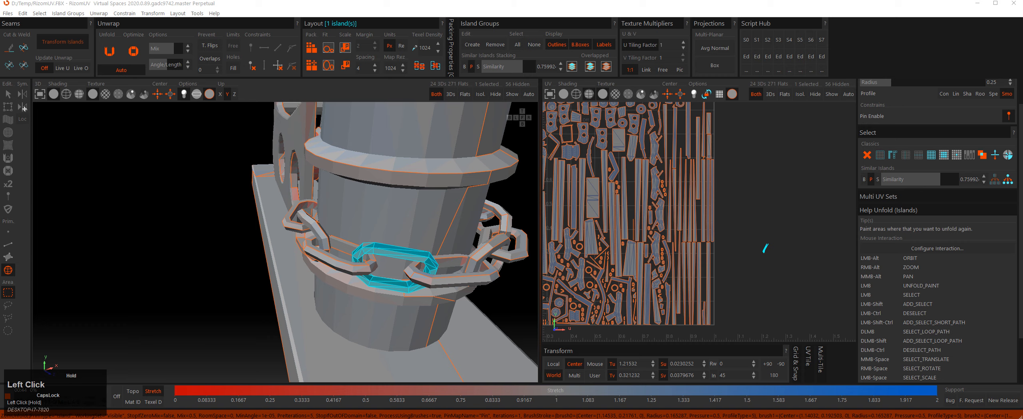